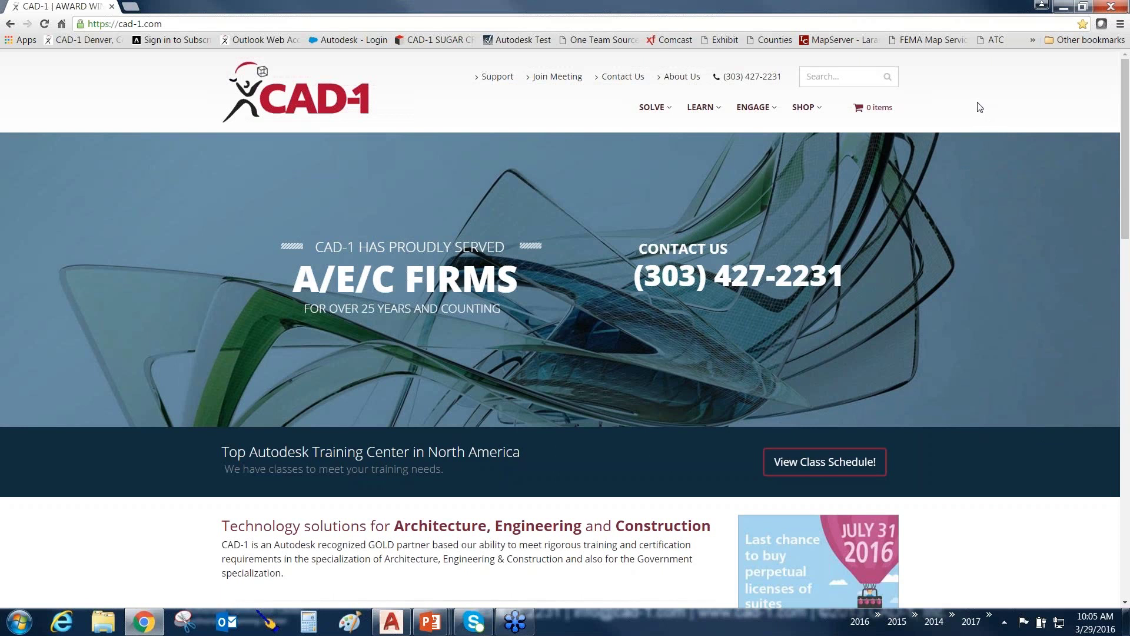
pyautogui.moveTo(653, 107)
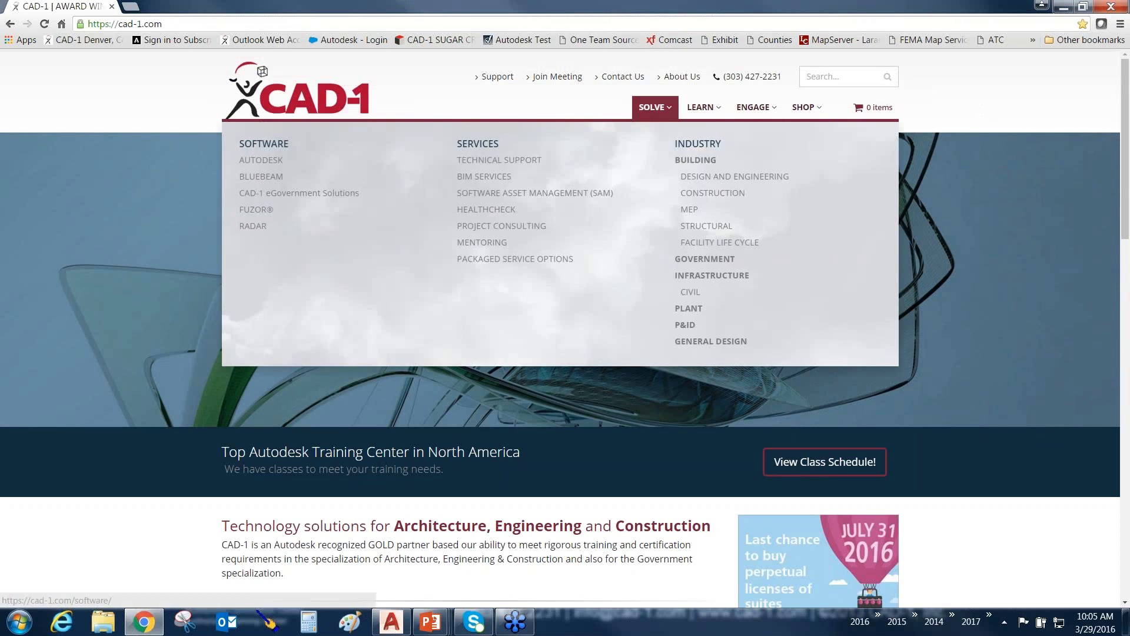
pyautogui.moveTo(699, 113)
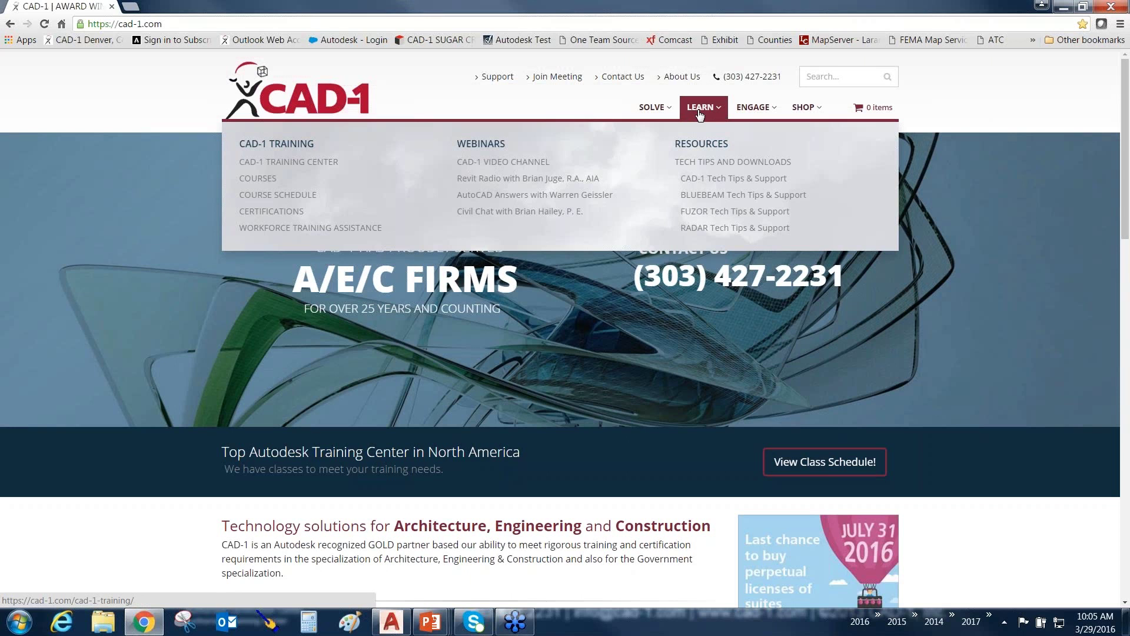
pyautogui.moveTo(700, 113); pyautogui.dragTo(574, 156)
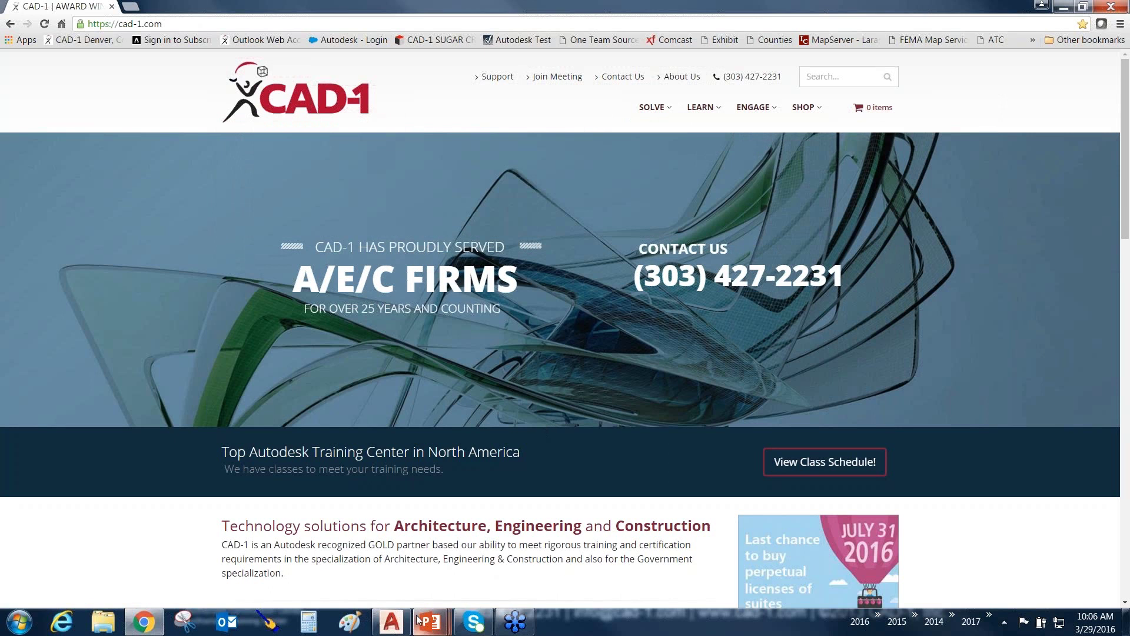
# Step: Show the "Questions are welcome!" slide in PowerPoint and switch to AutoCAD with the Branch Bank-A drawing
pyautogui.moveTo(419, 621)
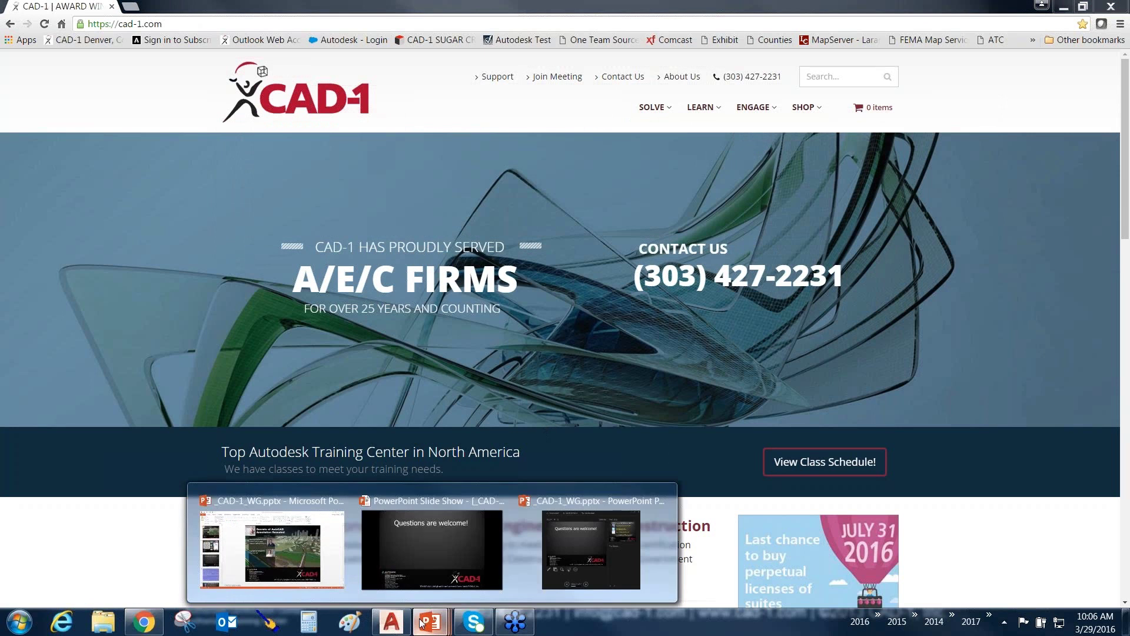
pyautogui.click(431, 550)
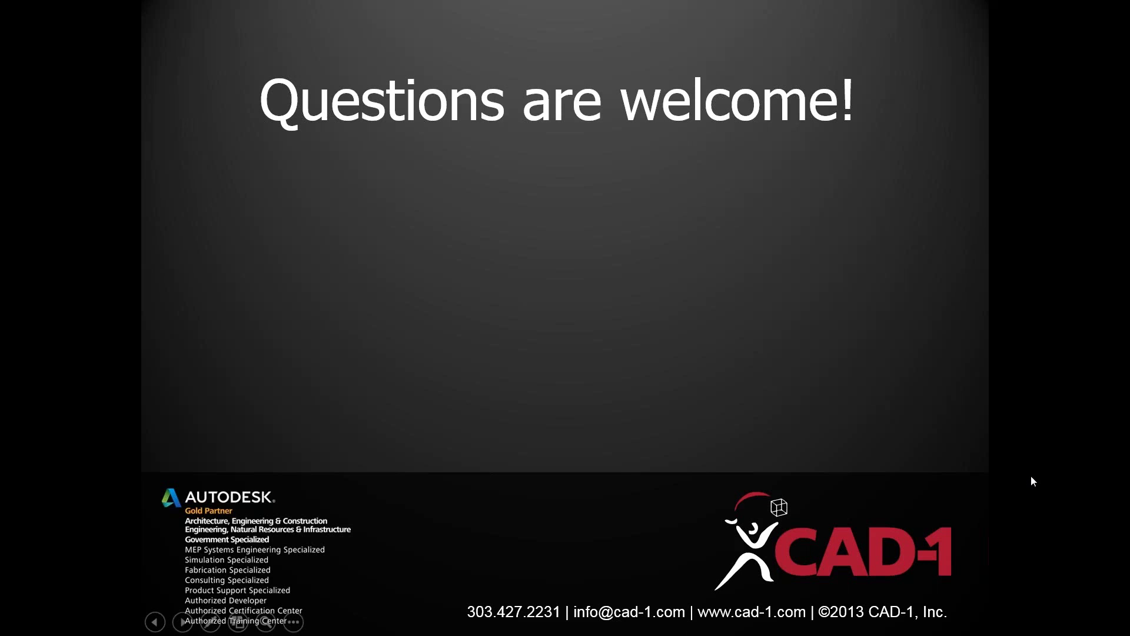
pyautogui.hotkey('alt', 'Tab')
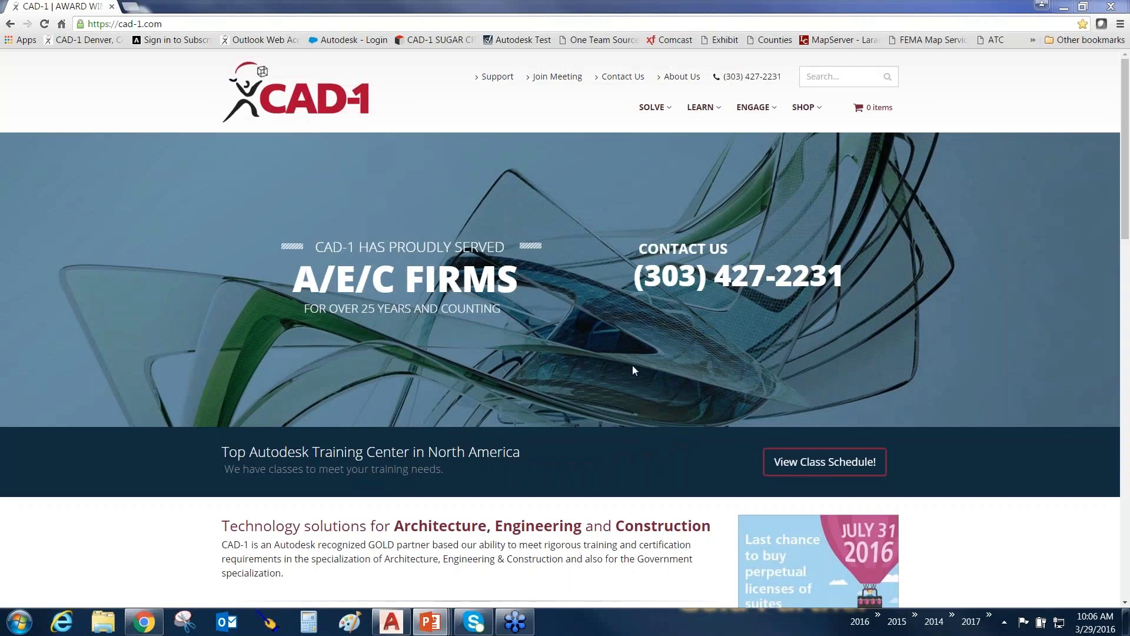
pyautogui.hotkey('alt', 'Tab')
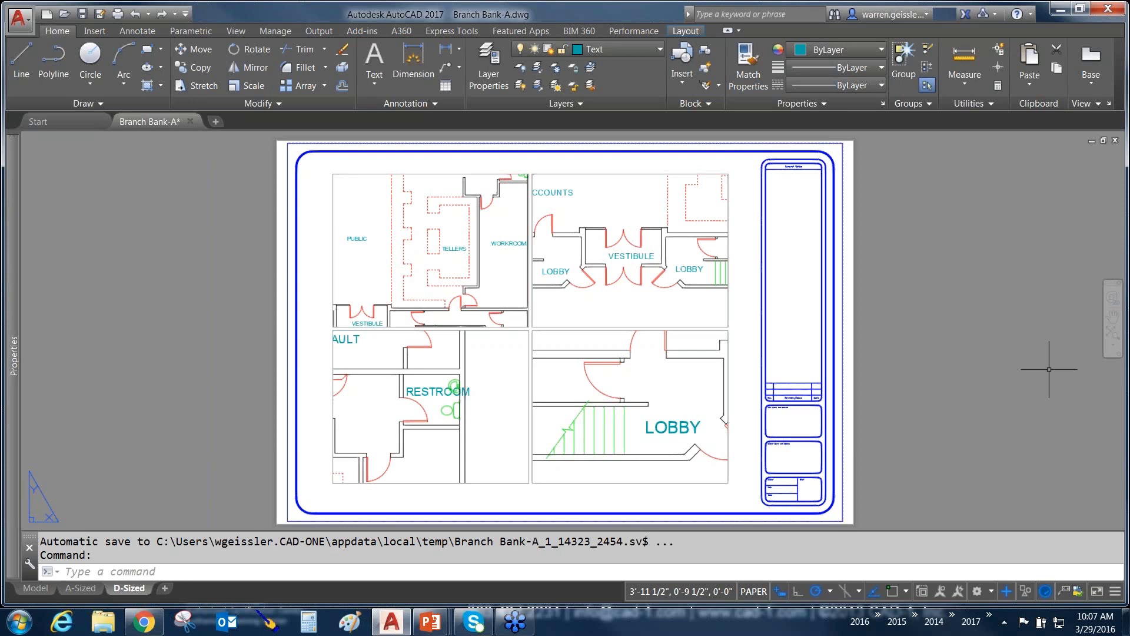
# Step: Compare model space with the D-Sized layout and activate each of the layout's four viewports to check its scale
pyautogui.click(28, 591)
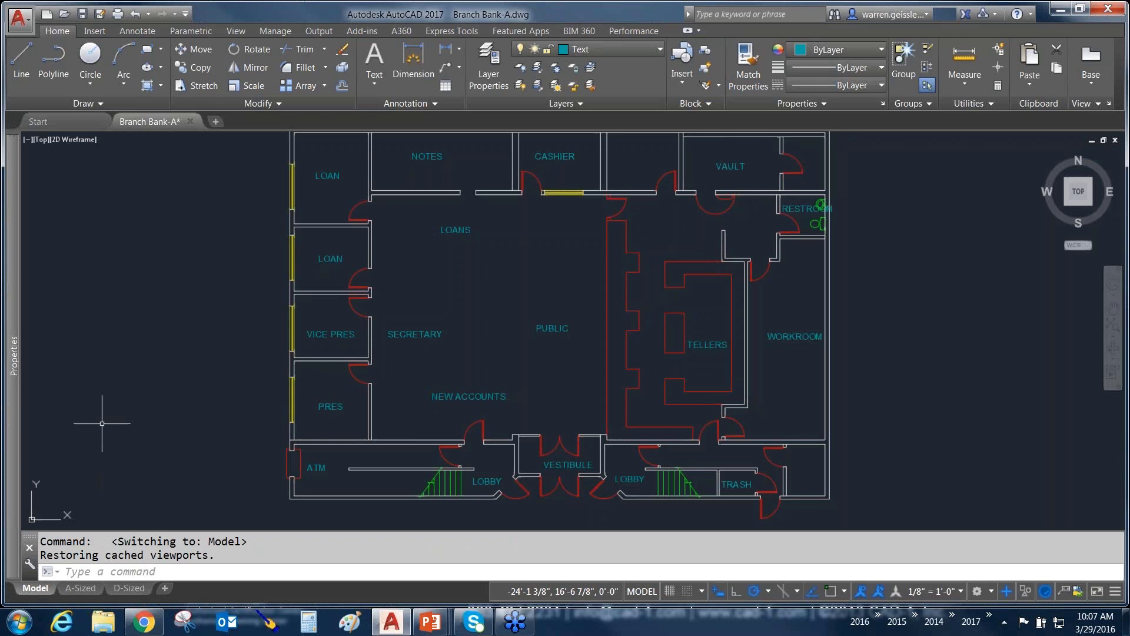
pyautogui.click(134, 591)
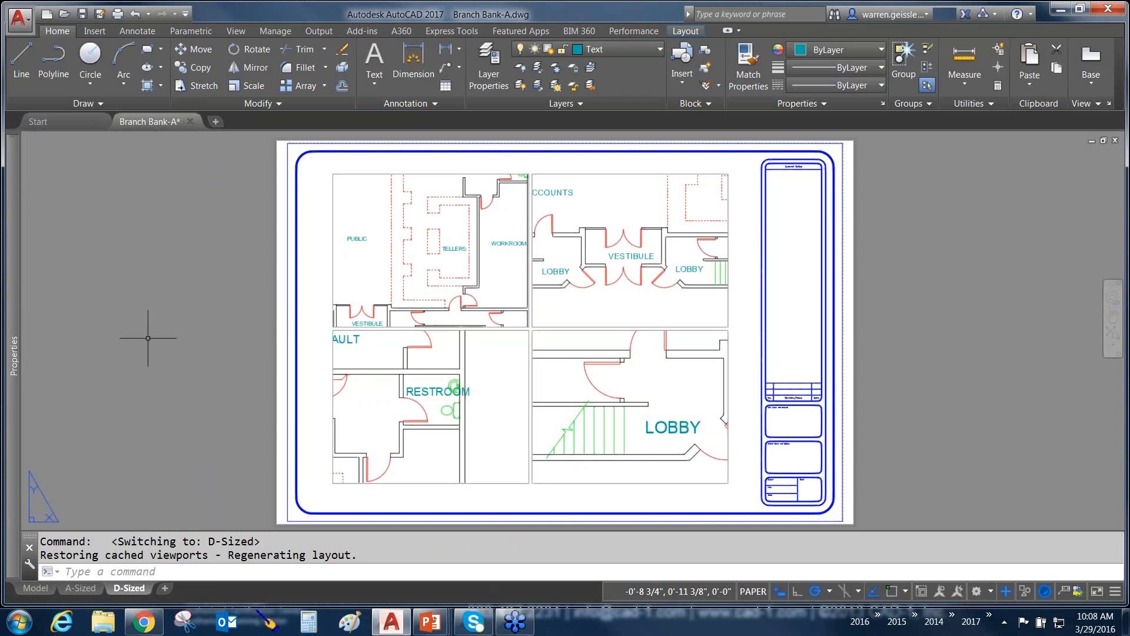
pyautogui.doubleClick(506, 289)
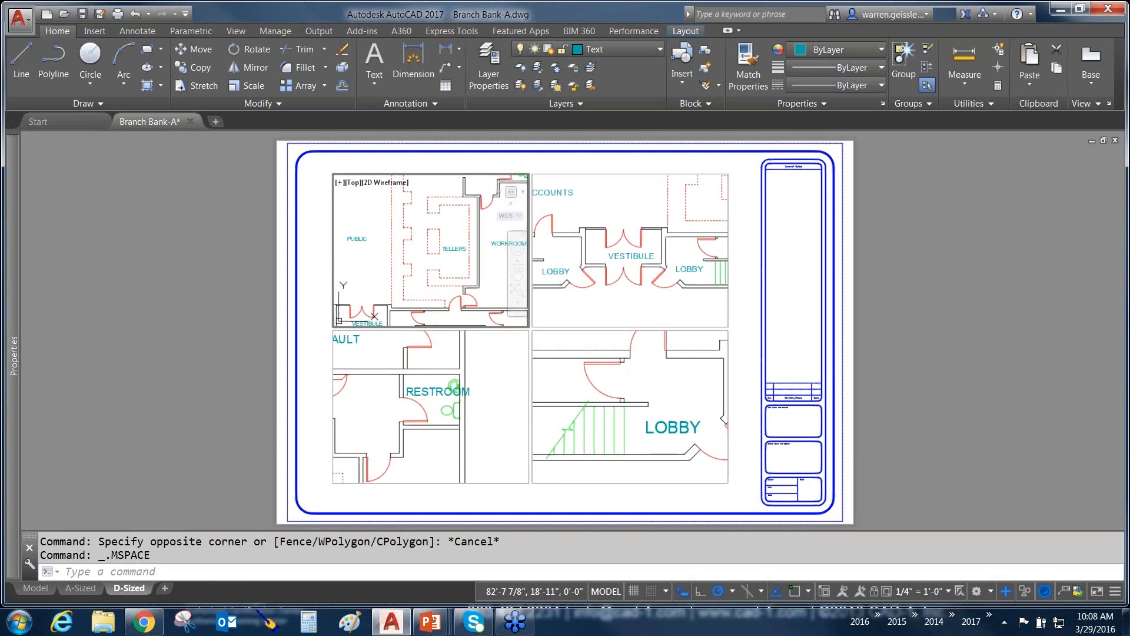
pyautogui.moveTo(478, 286); pyautogui.dragTo(891, 573)
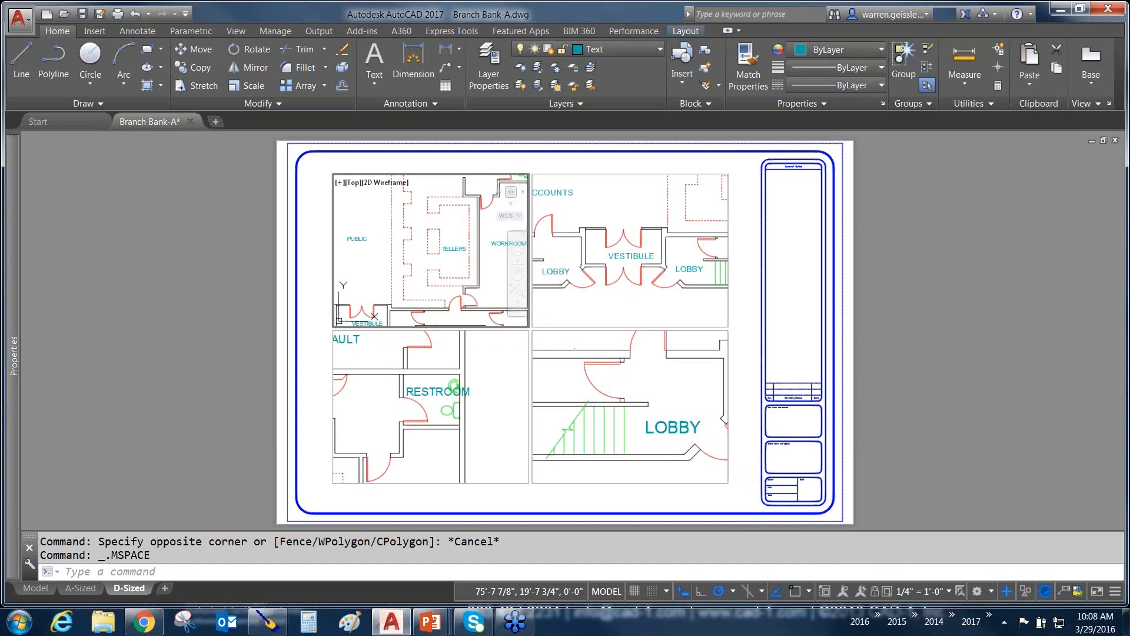
pyautogui.click(645, 309)
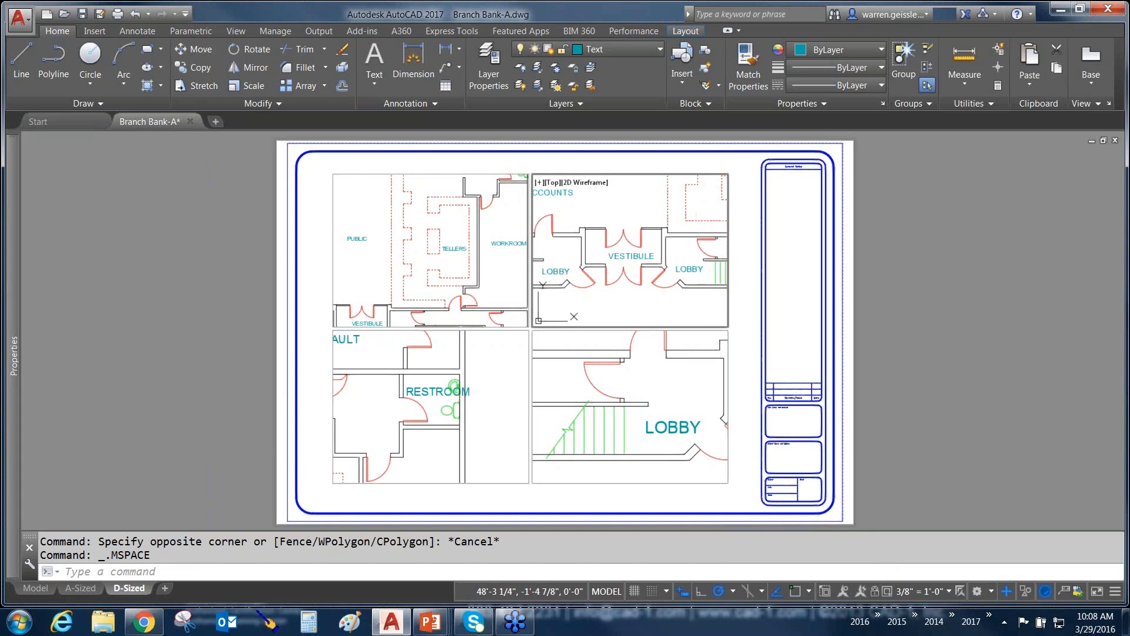
pyautogui.click(645, 400)
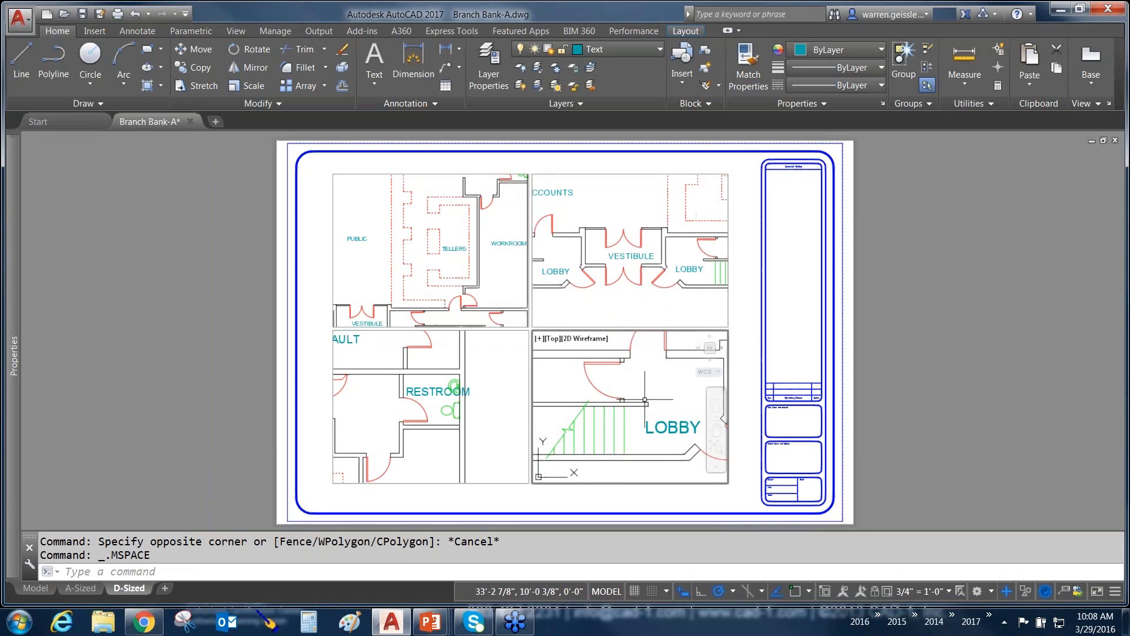
pyautogui.click(461, 398)
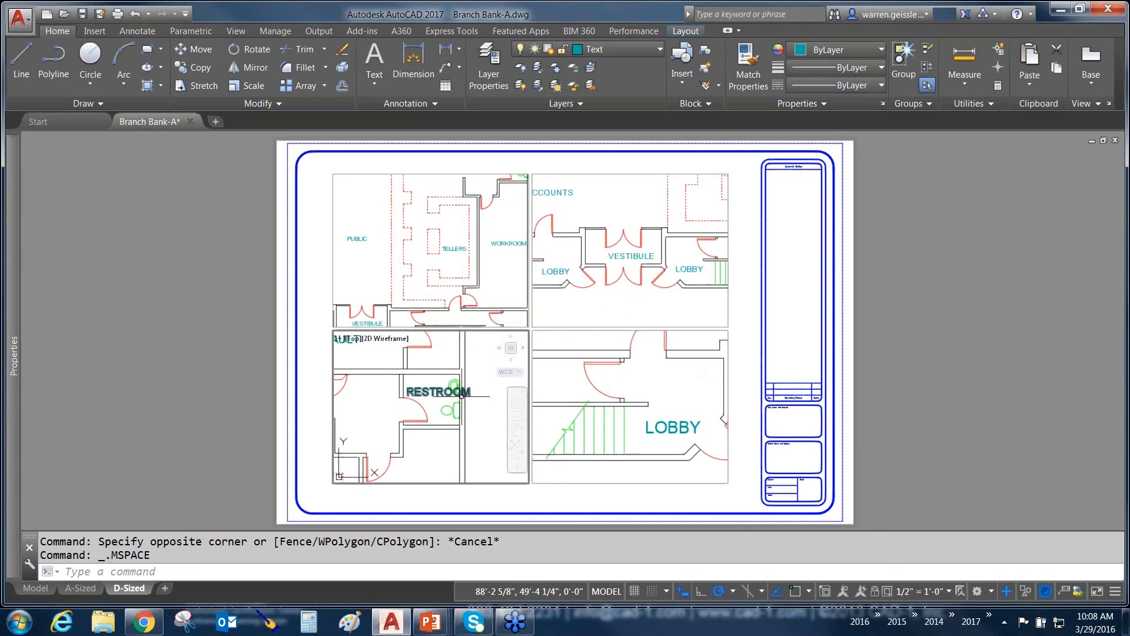
pyautogui.doubleClick(259, 281)
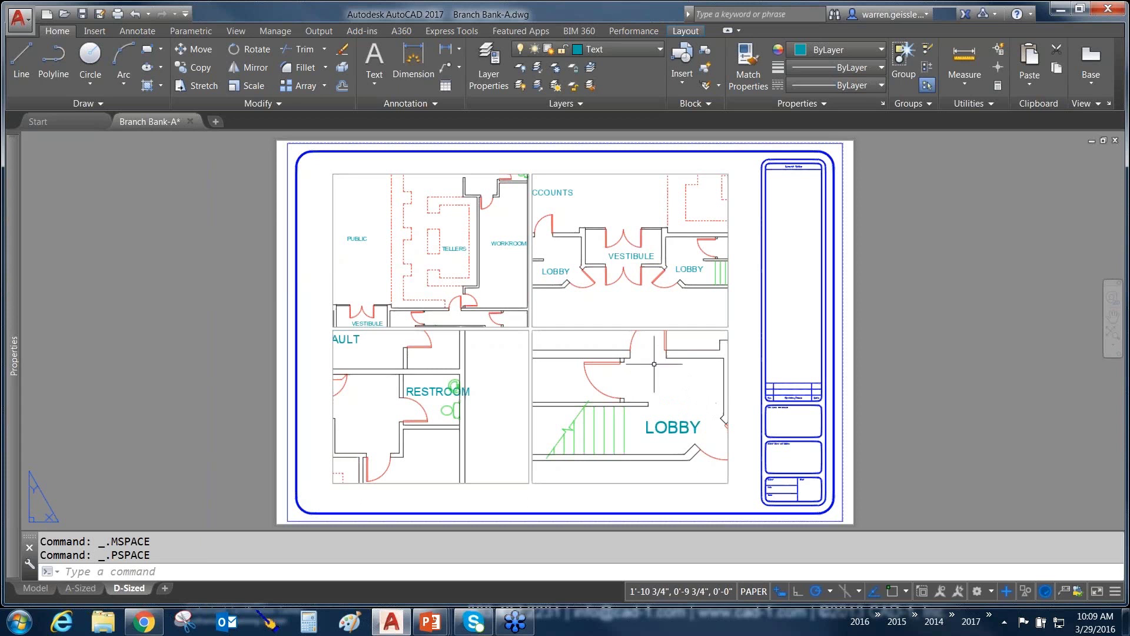
# Step: Place the multiline text "fedasefsadf" in paper space above the LOBBY label of the stair viewport
pyautogui.write('mt')
pyautogui.press('Return')
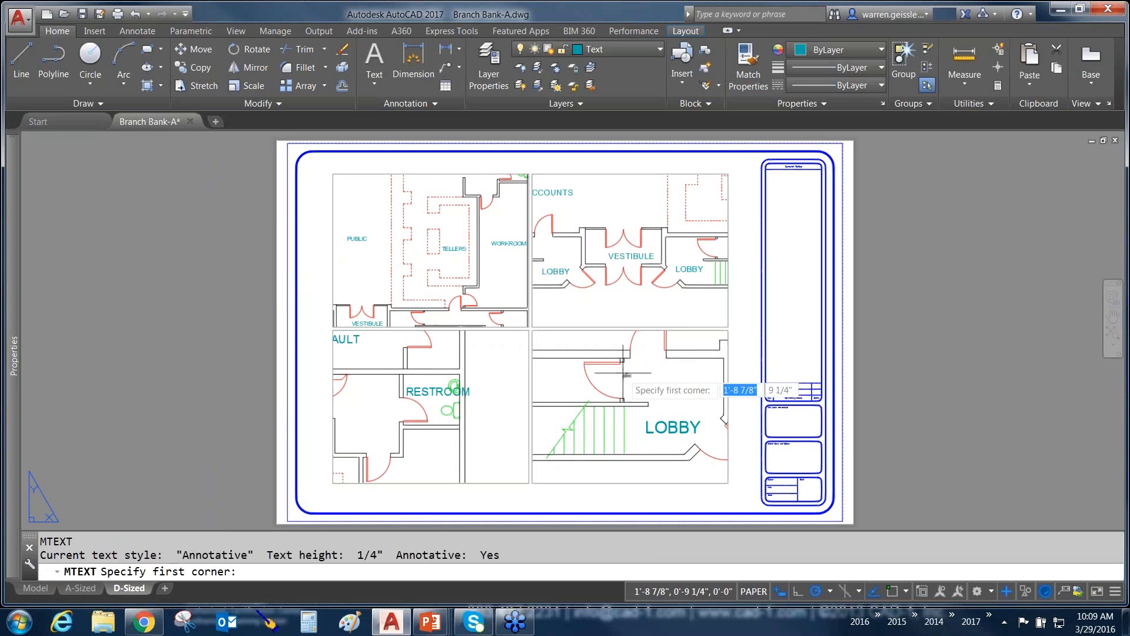
pyautogui.click(623, 372)
pyautogui.click(696, 395)
pyautogui.write('fedas efs adf')
pyautogui.click(677, 403)
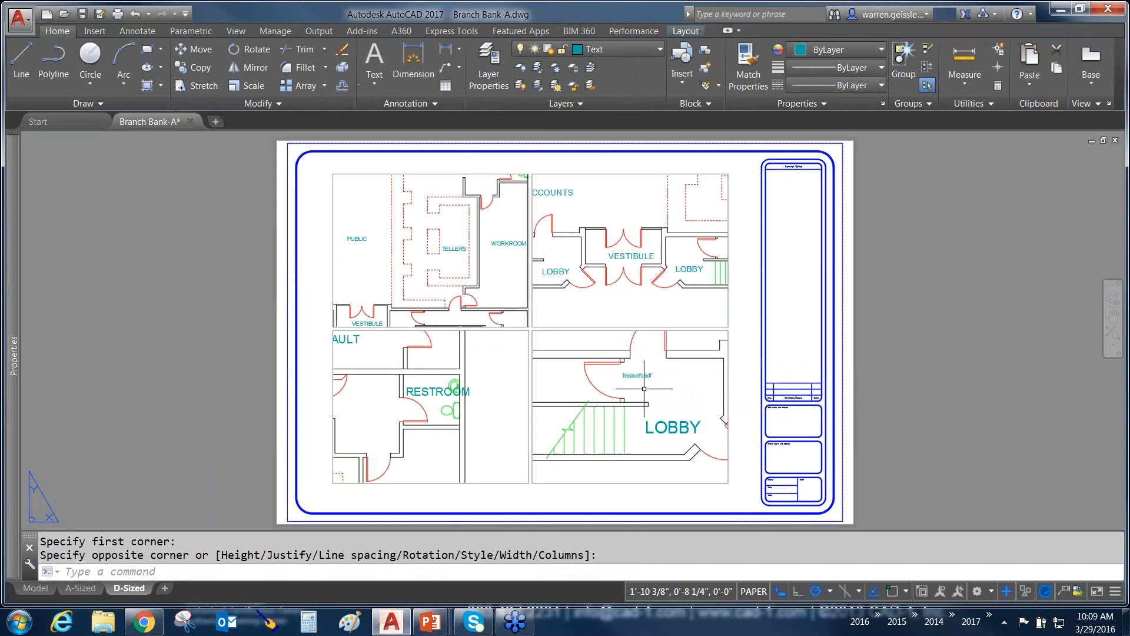
# Step: Try moving the stair and lobby viewport toward the title block without the paper space text, and undo the move
pyautogui.scroll(2, 632, 389)
pyautogui.moveTo(632, 390); pyautogui.dragTo(617, 341, button='middle')
pyautogui.doubleClick(619, 332)
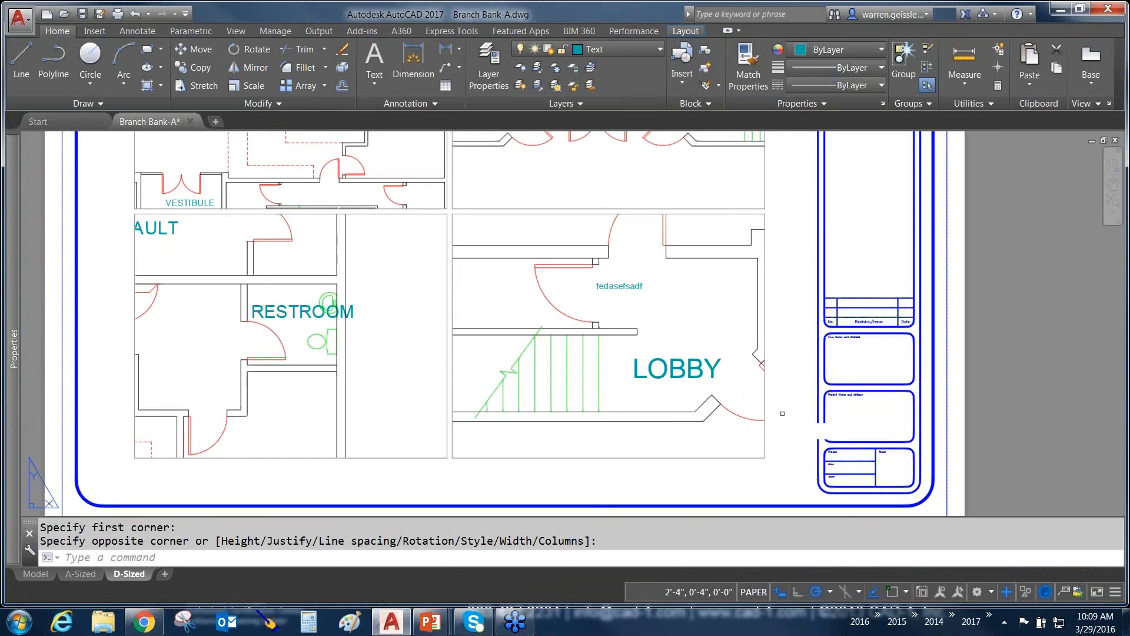
pyautogui.write('m')
pyautogui.press('Return')
pyautogui.click(786, 412)
pyautogui.click(721, 436)
pyautogui.press('Return')
pyautogui.click(653, 369)
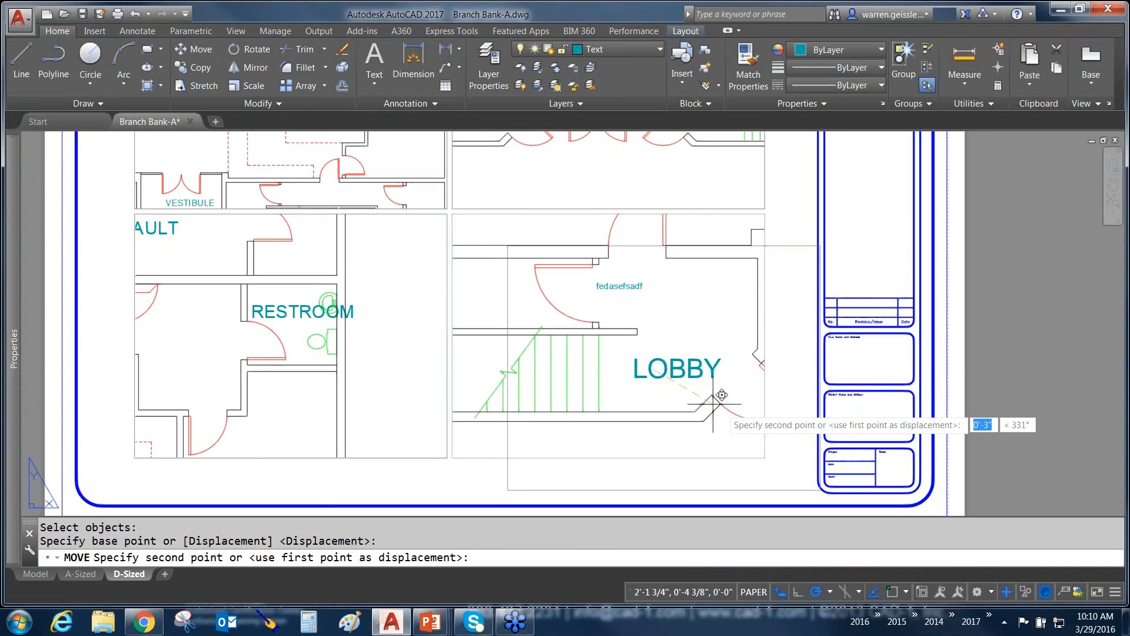
pyautogui.click(723, 407)
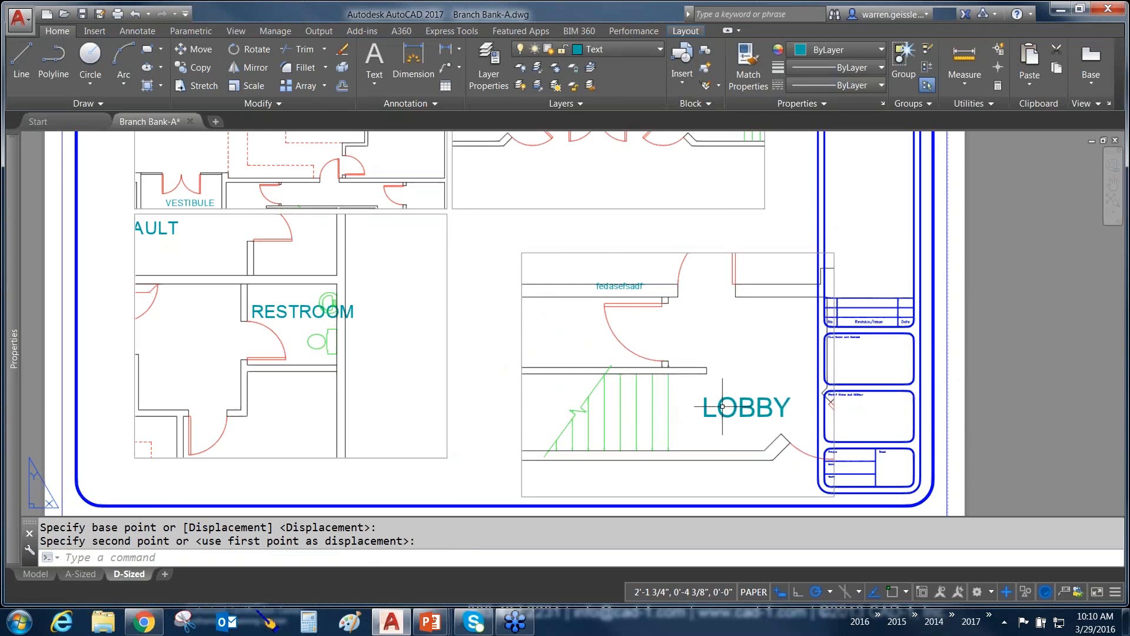
pyautogui.hotkey('ctrl', 'z')
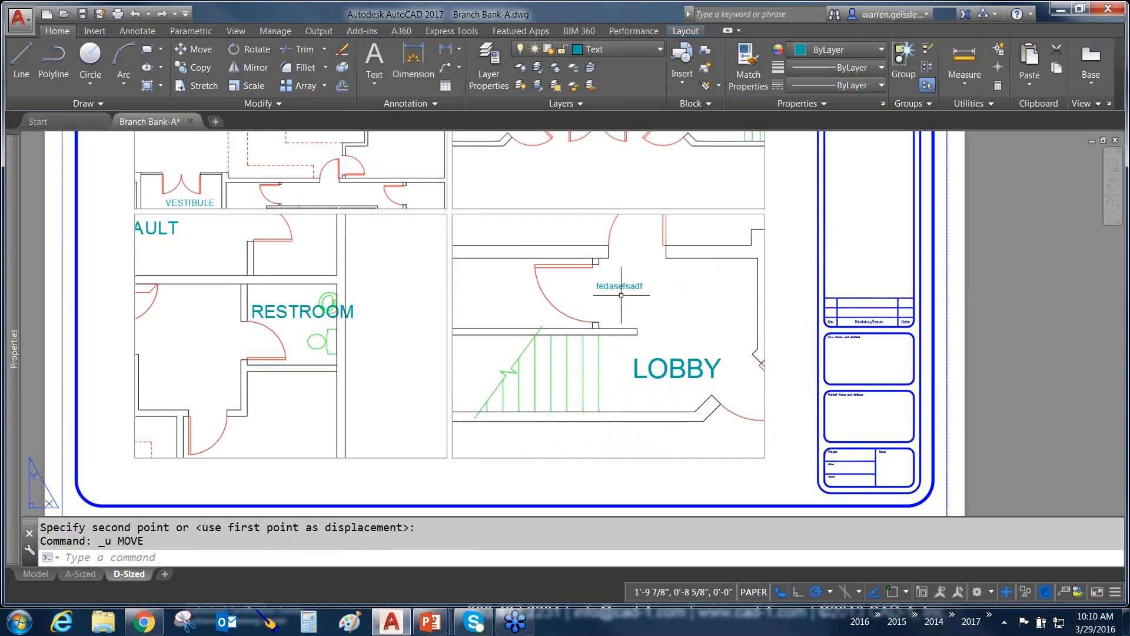
# Step: Erase the "fedasefsadf" text from the D-Sized layout
pyautogui.click(618, 285)
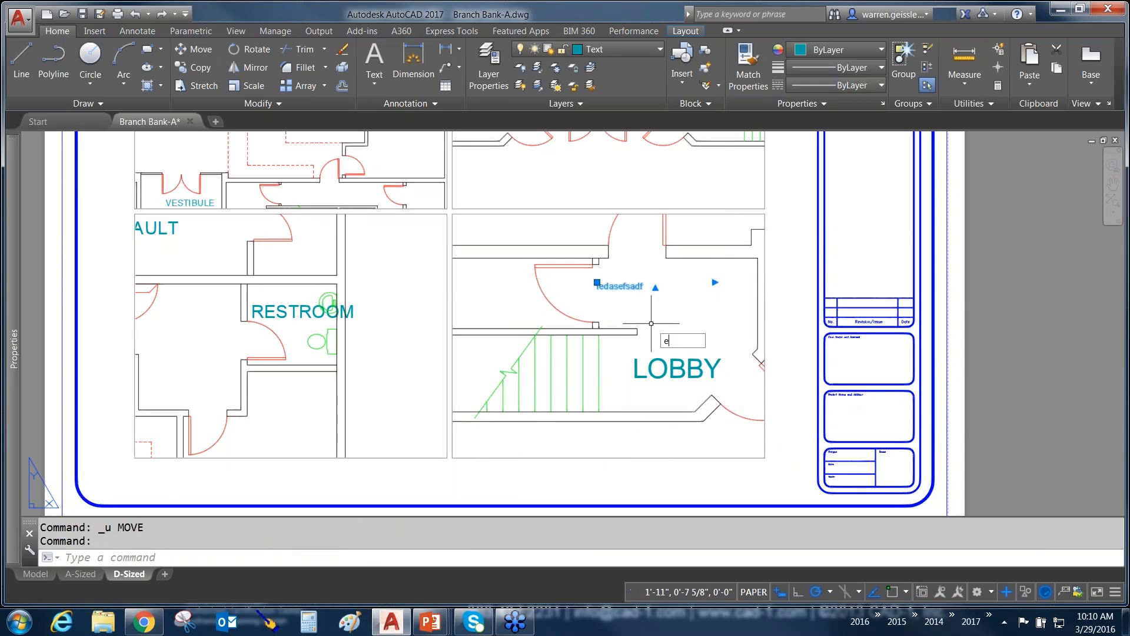
pyautogui.write('e')
pyautogui.press('Return')
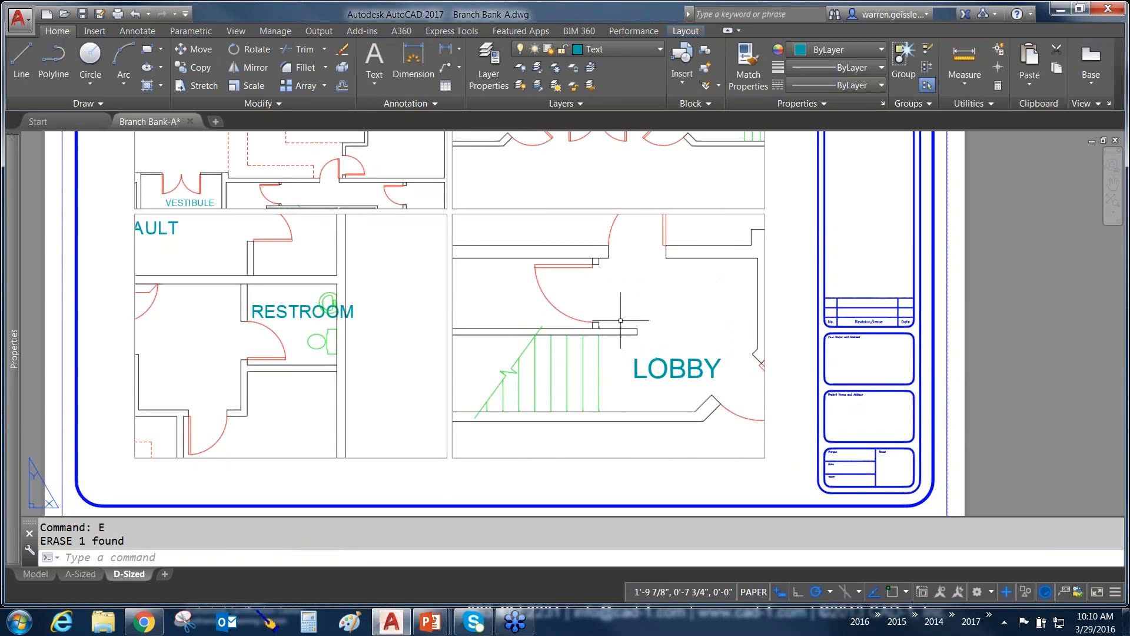
pyautogui.scroll(-2, 618, 315)
pyautogui.moveTo(616, 308); pyautogui.dragTo(612, 366, button='middle')
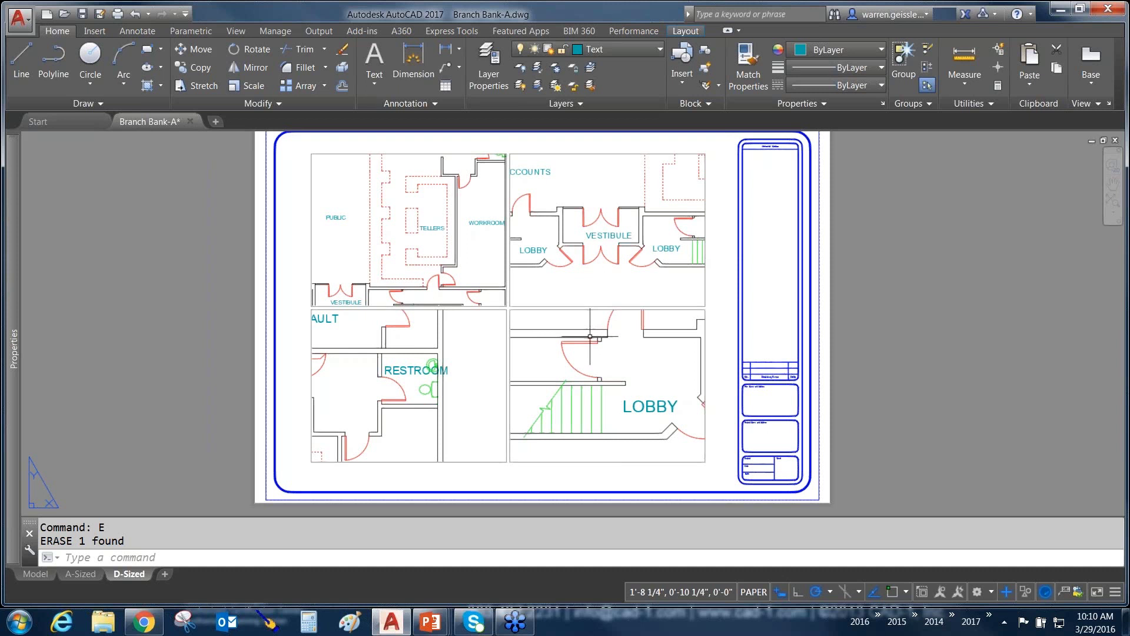
# Step: Review the room labels of the bank floor plan in model space and return to the D-Sized layout
pyautogui.click(36, 573)
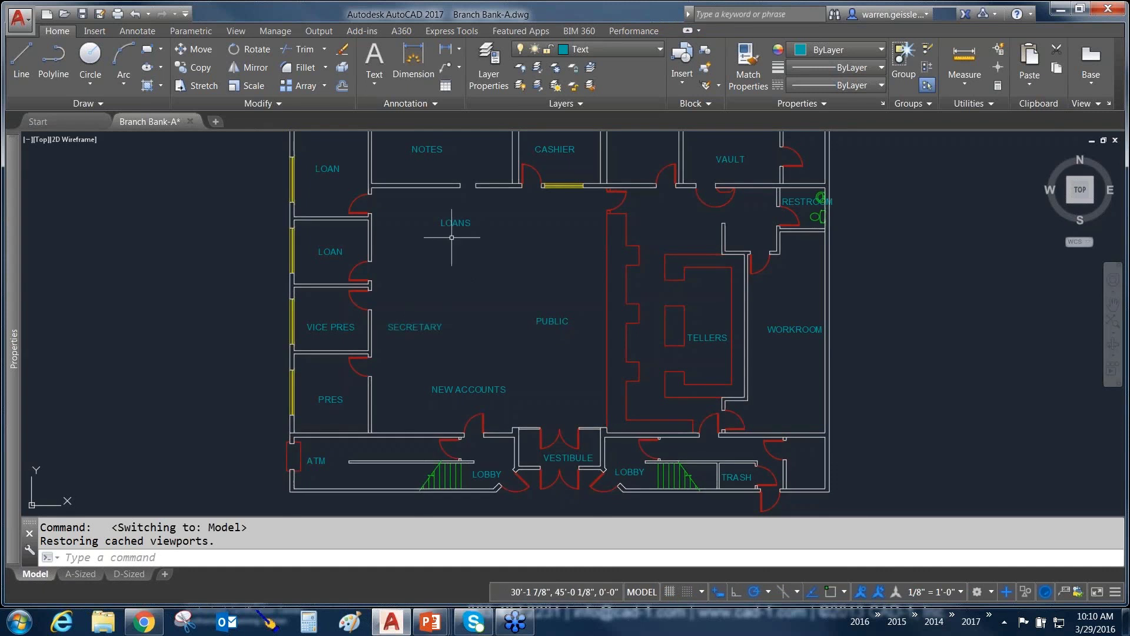
pyautogui.moveTo(330, 169)
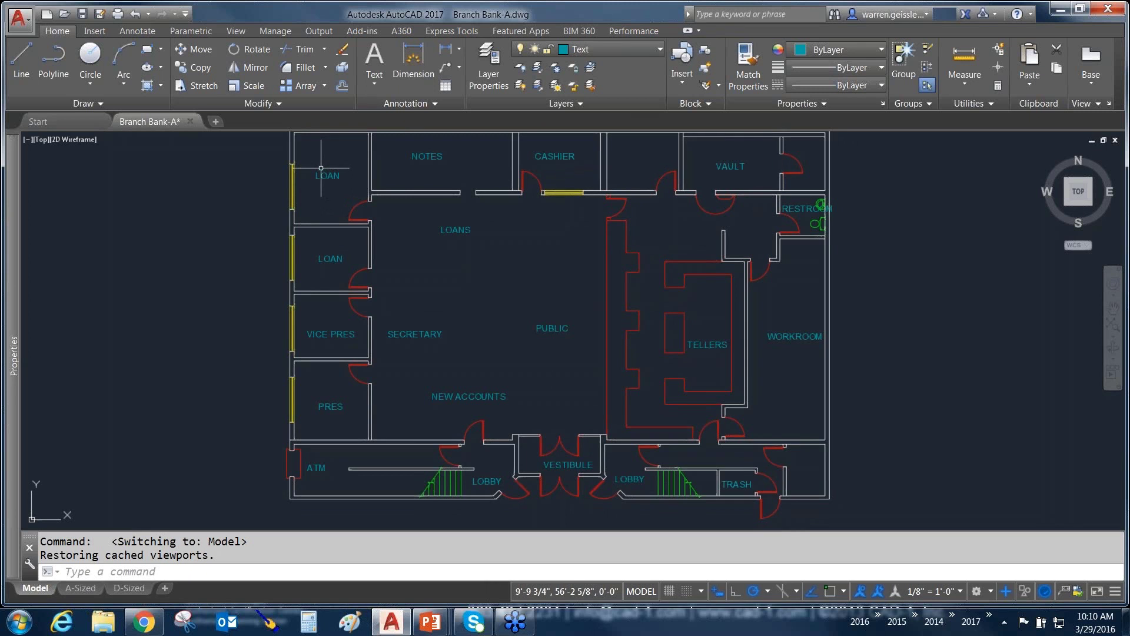
pyautogui.click(129, 588)
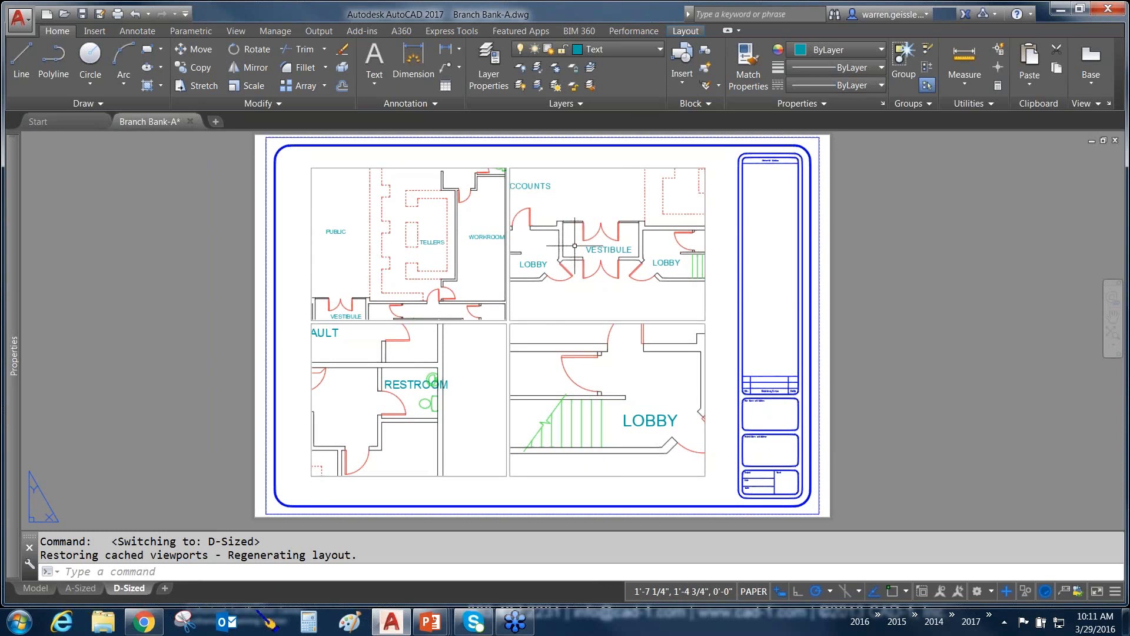
# Step: Activate the vestibule viewport, examine the viewport freeze settings in the layer list, and return to paper space
pyautogui.doubleClick(575, 246)
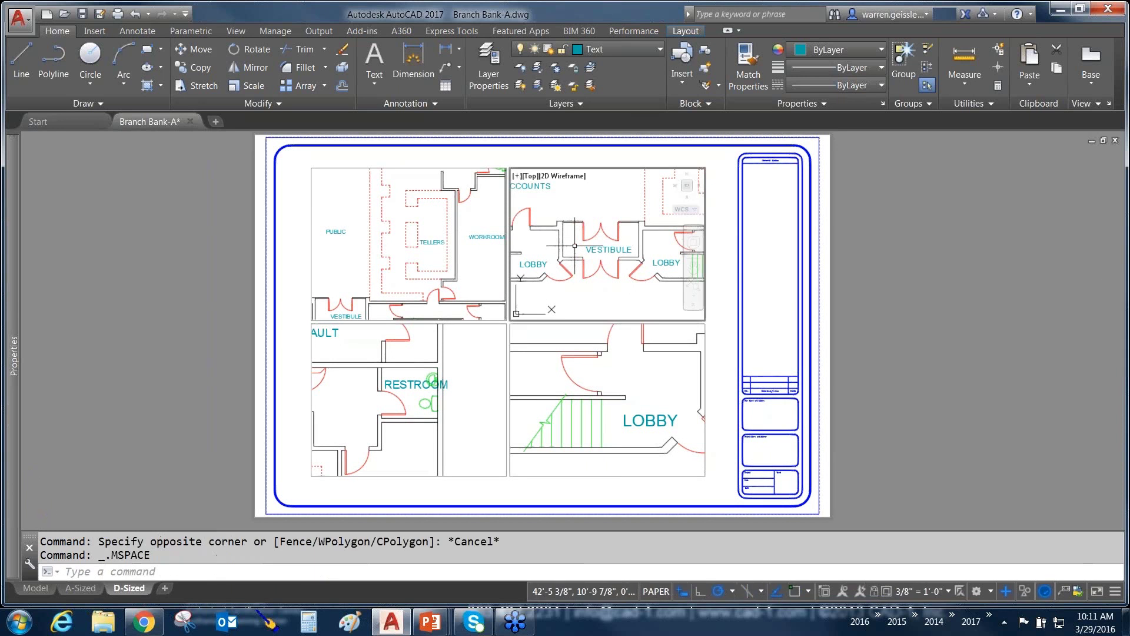
pyautogui.click(617, 48)
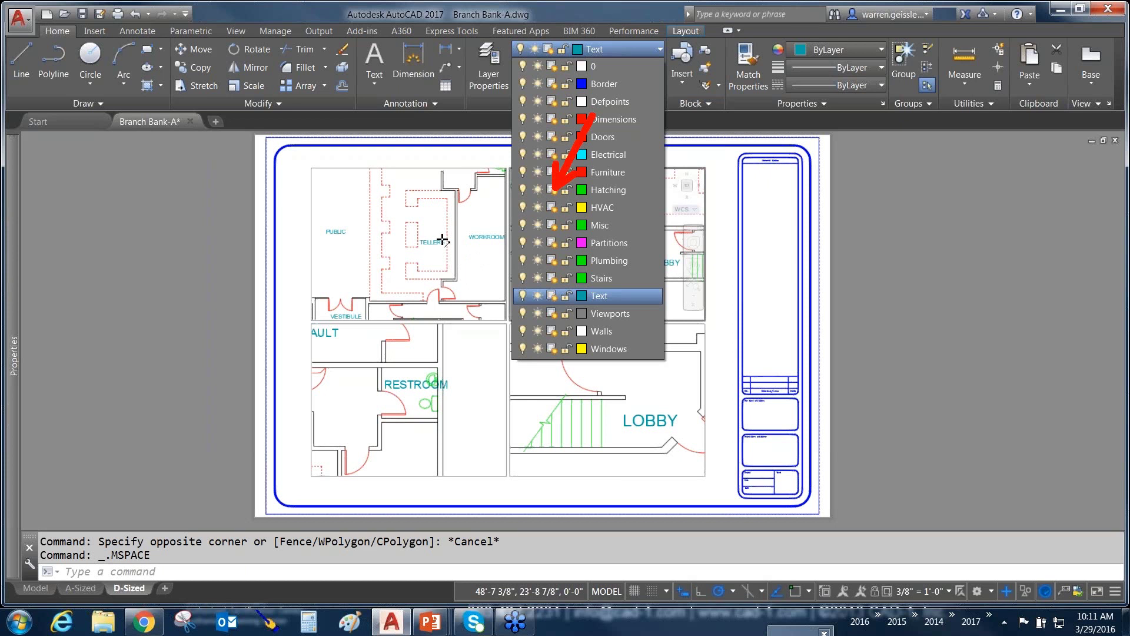
pyautogui.press('Escape')
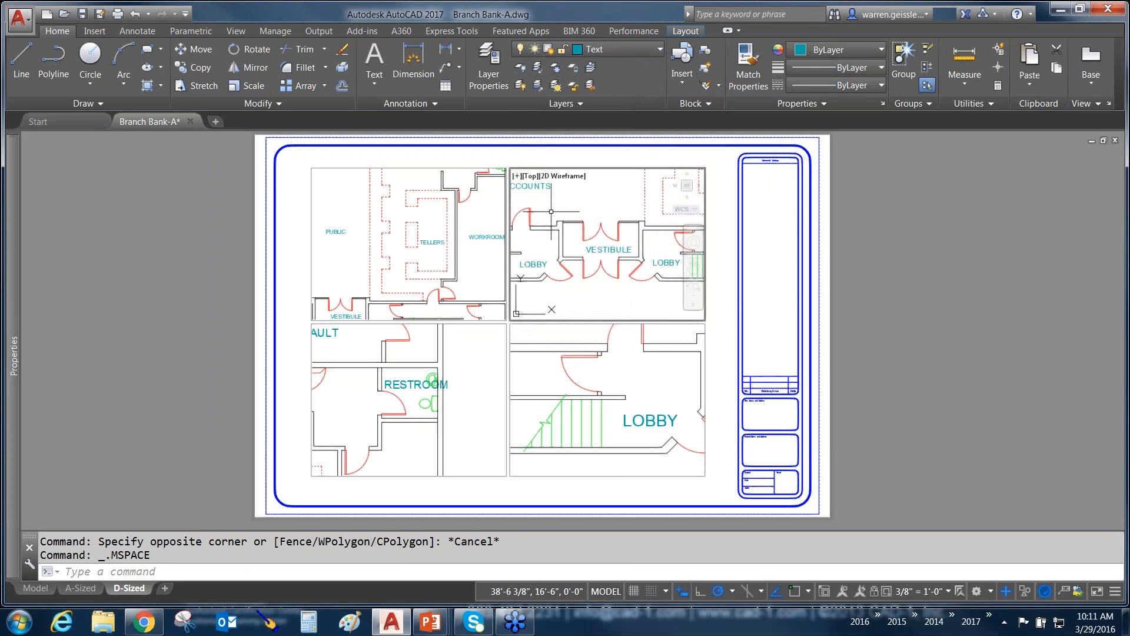
pyautogui.doubleClick(776, 233)
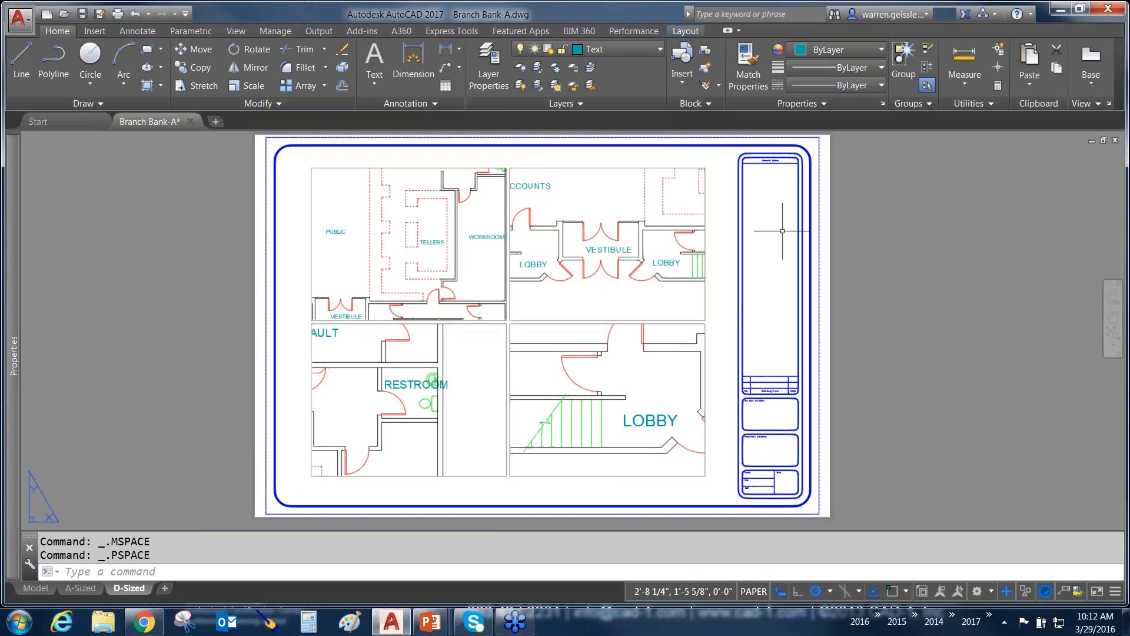
# Step: Switch to model space and bring up the annotation tools with the whole bank floor plan in view
pyautogui.click(34, 588)
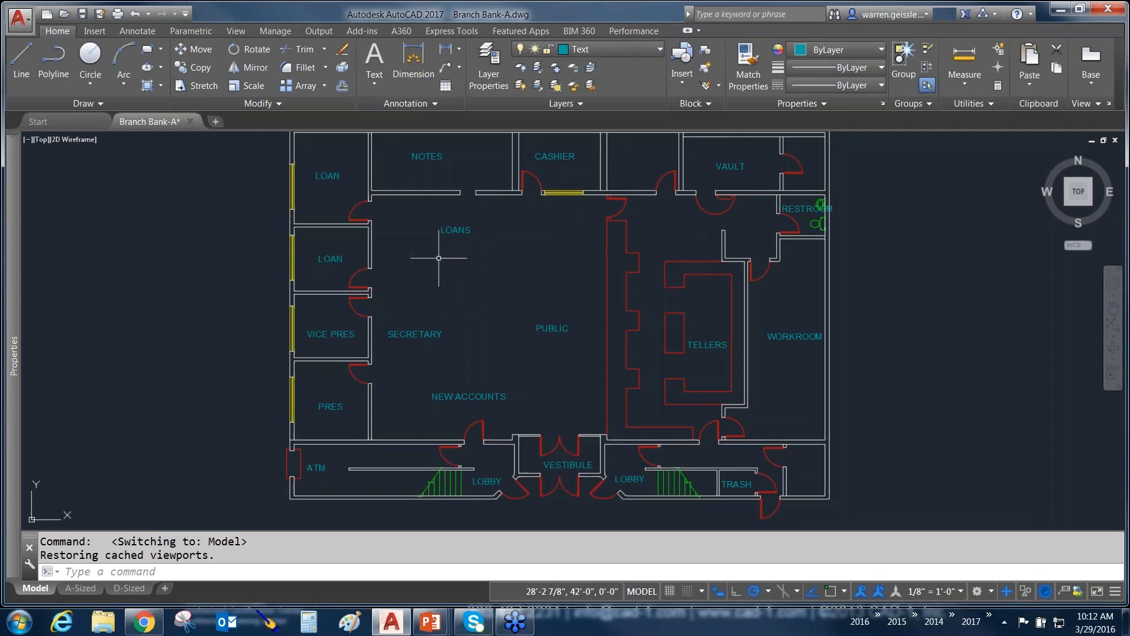
pyautogui.click(146, 33)
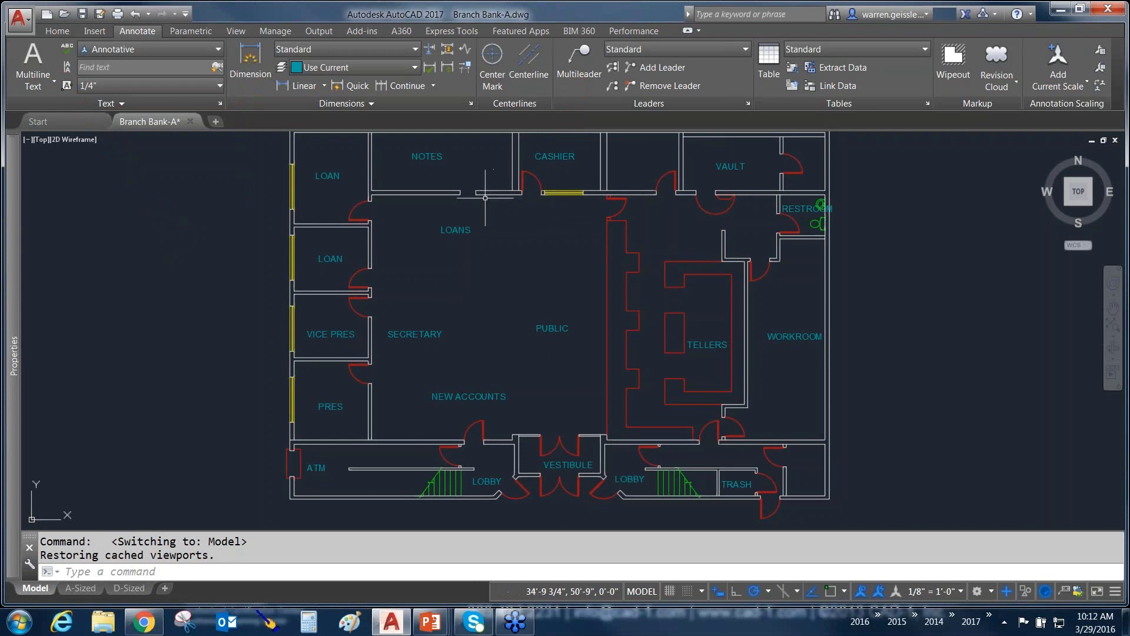
pyautogui.moveTo(542, 293); pyautogui.dragTo(534, 298, button='middle')
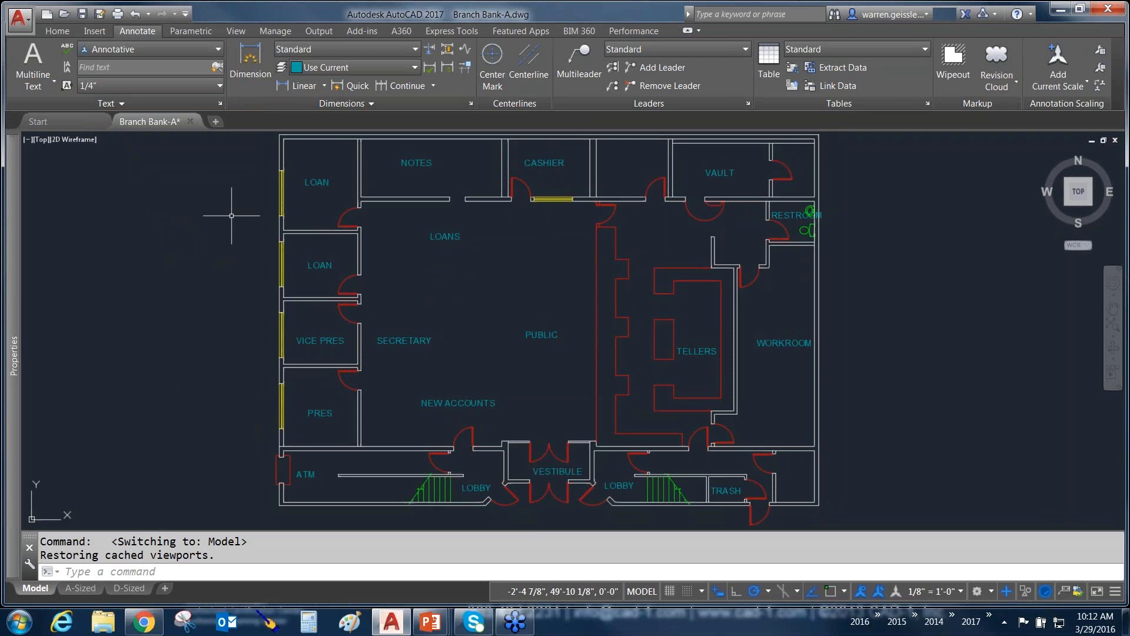
pyautogui.click(205, 230)
pyautogui.click(226, 221)
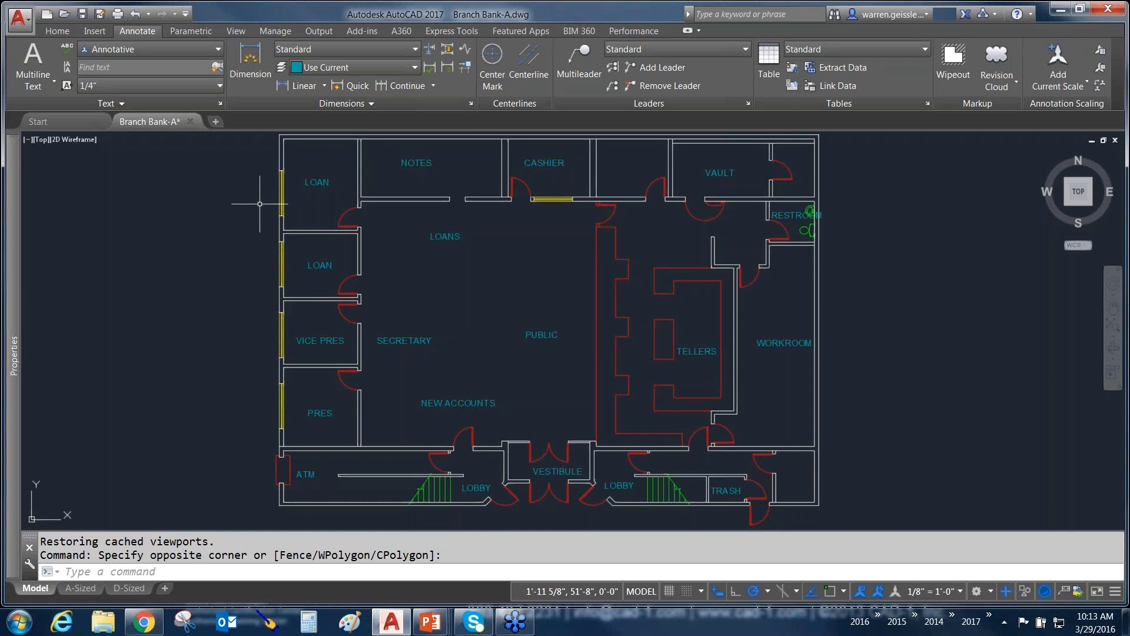
# Step: Switch to the D-Sized layout and compare the dashed teller counter lines in the two upper viewports
pyautogui.moveTo(133, 591)
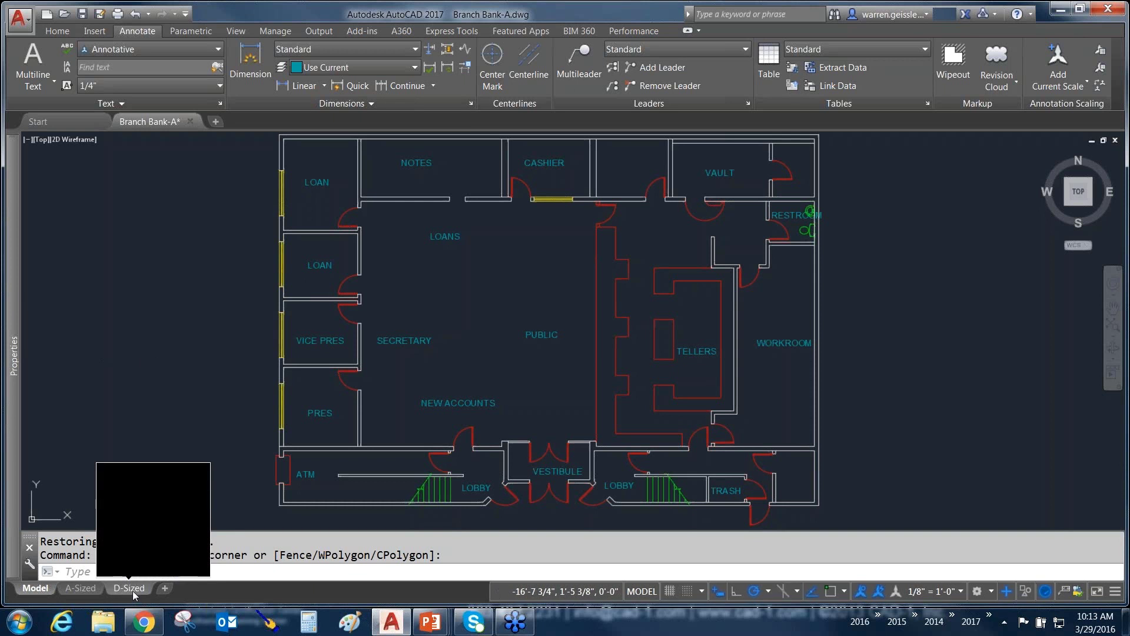
pyautogui.click(132, 589)
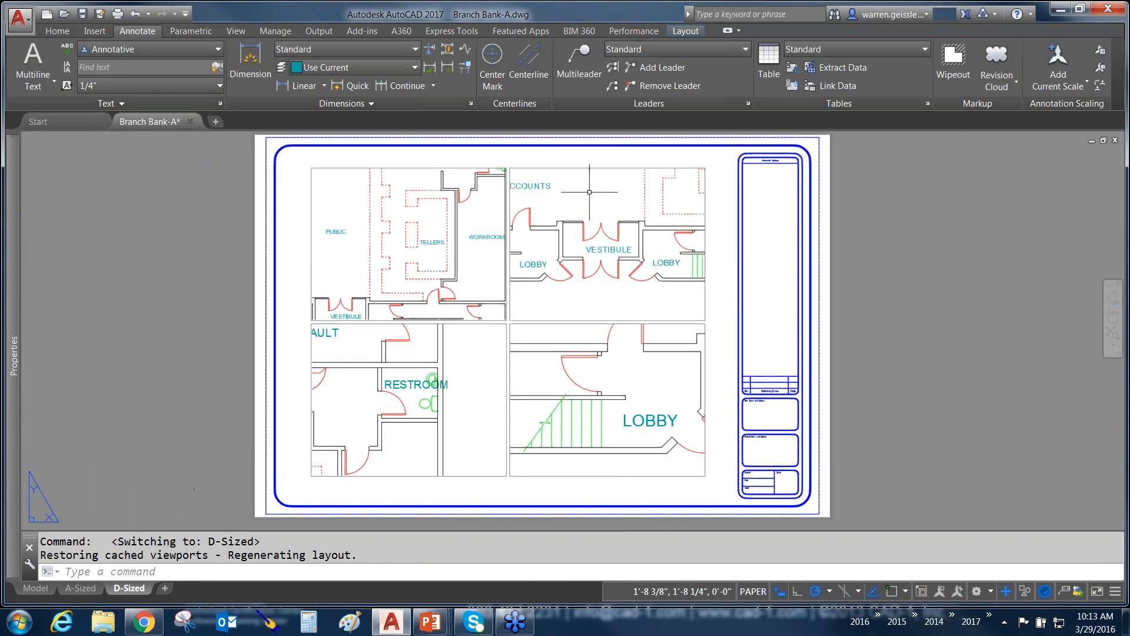
pyautogui.scroll(2, 556, 251)
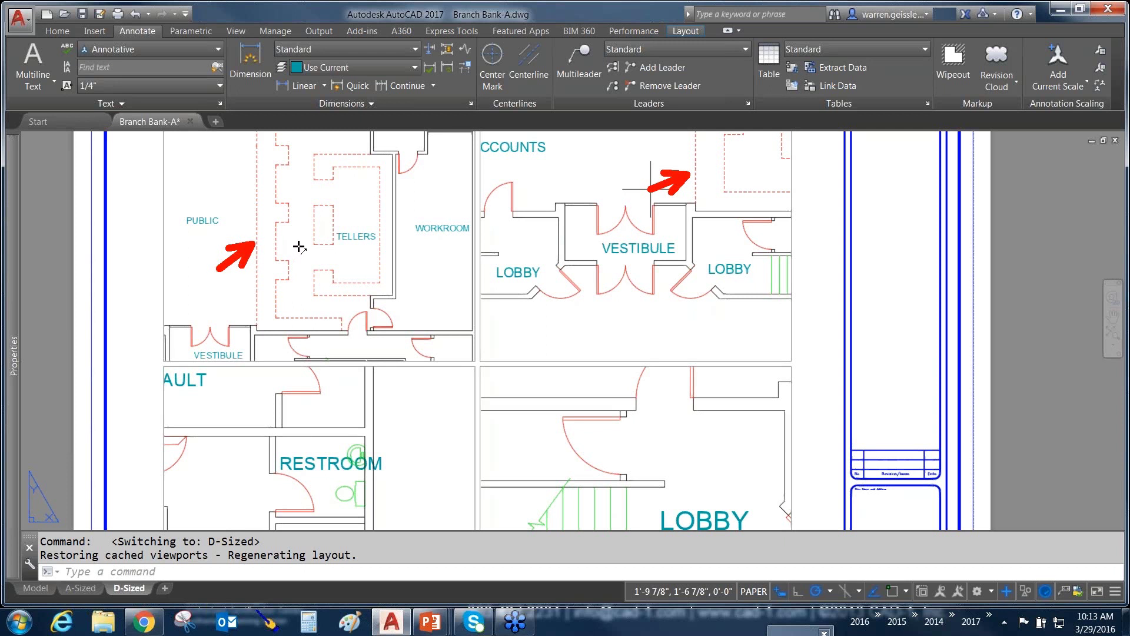
pyautogui.write('PSLt')
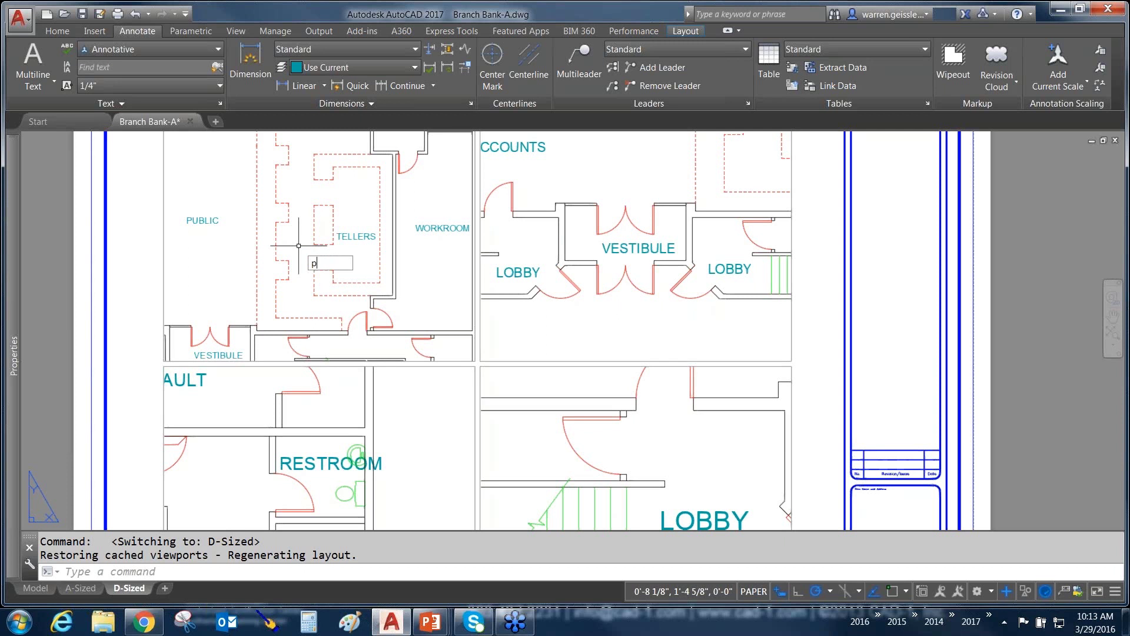
pyautogui.write('SC')
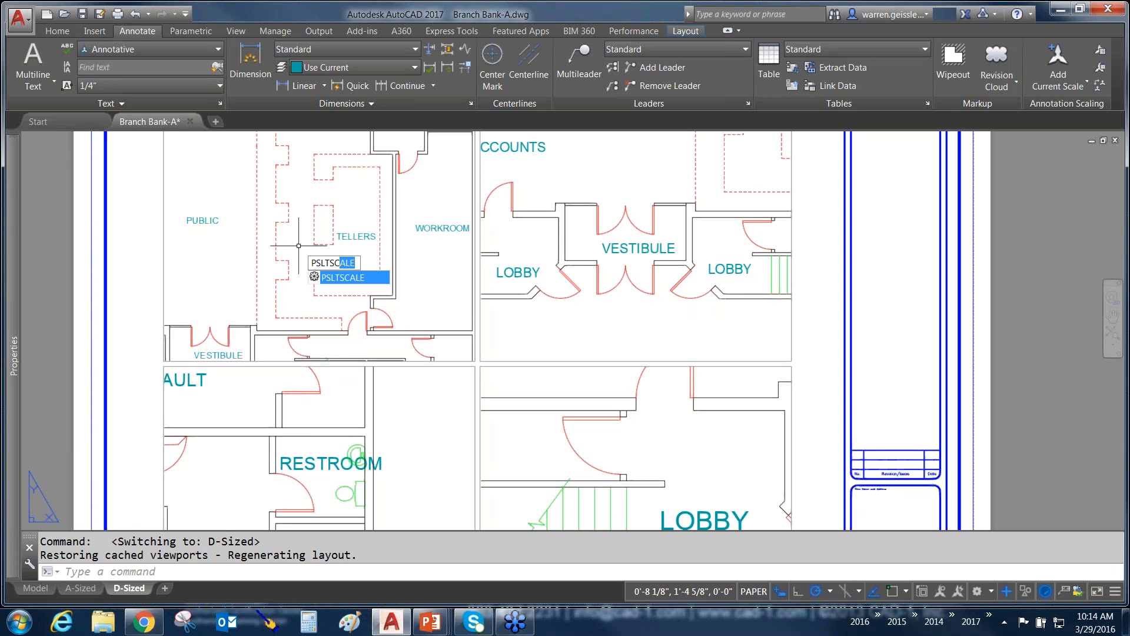
pyautogui.press('Escape')
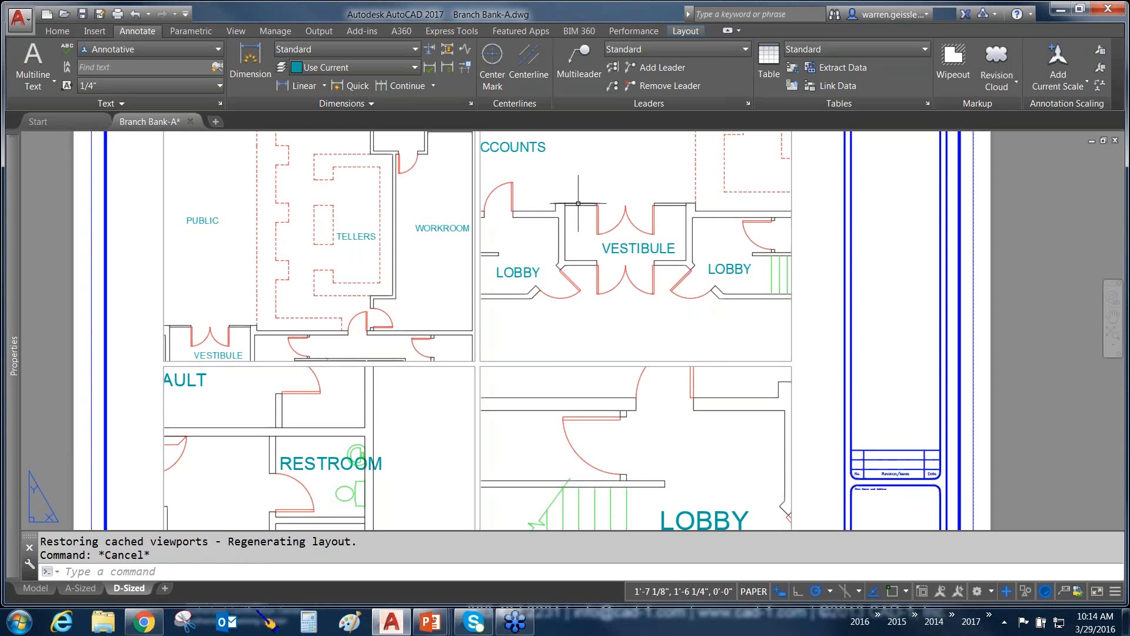
pyautogui.write('LTSC')
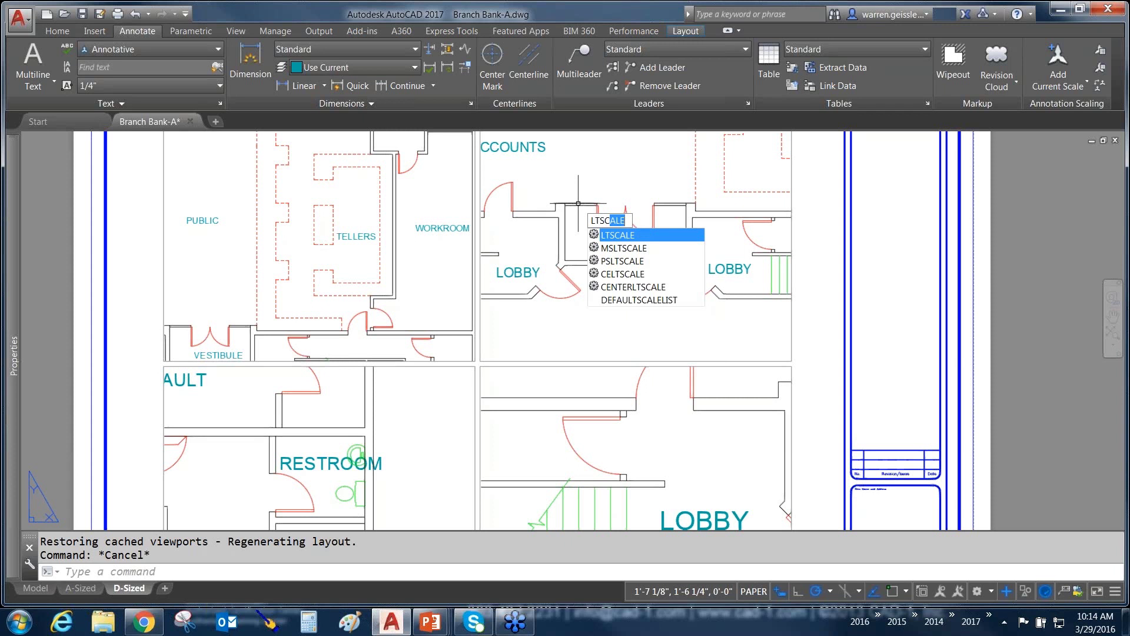
pyautogui.press('Escape')
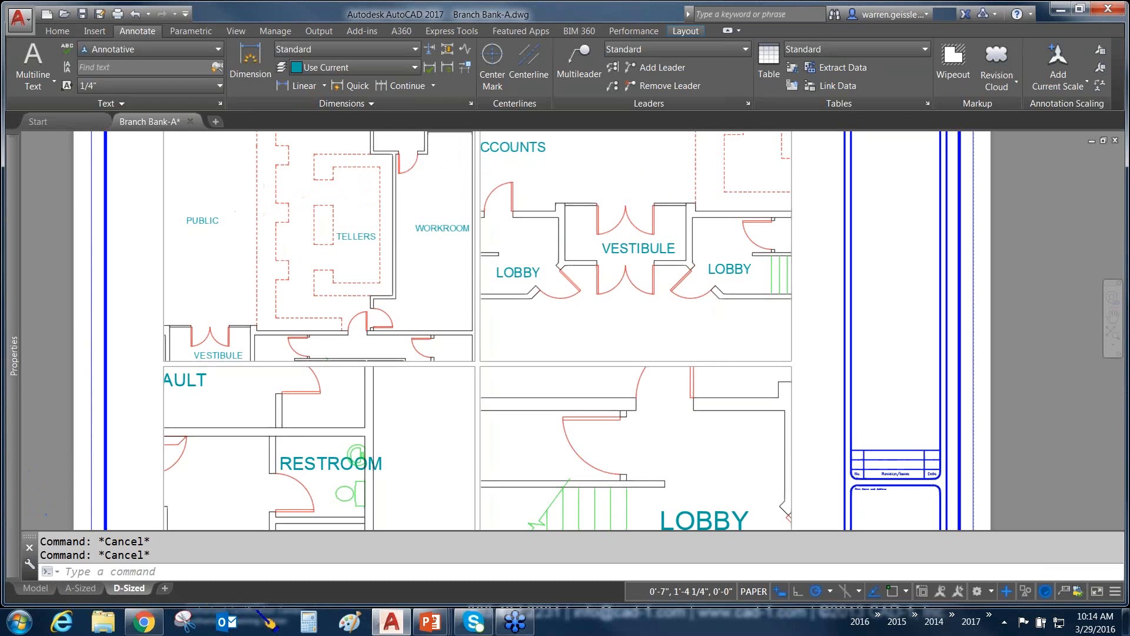
# Step: Return to model space and inspect the linetype of the counter line between the PUBLIC and TELLERS areas up close
pyautogui.scroll(-2, 270, 258)
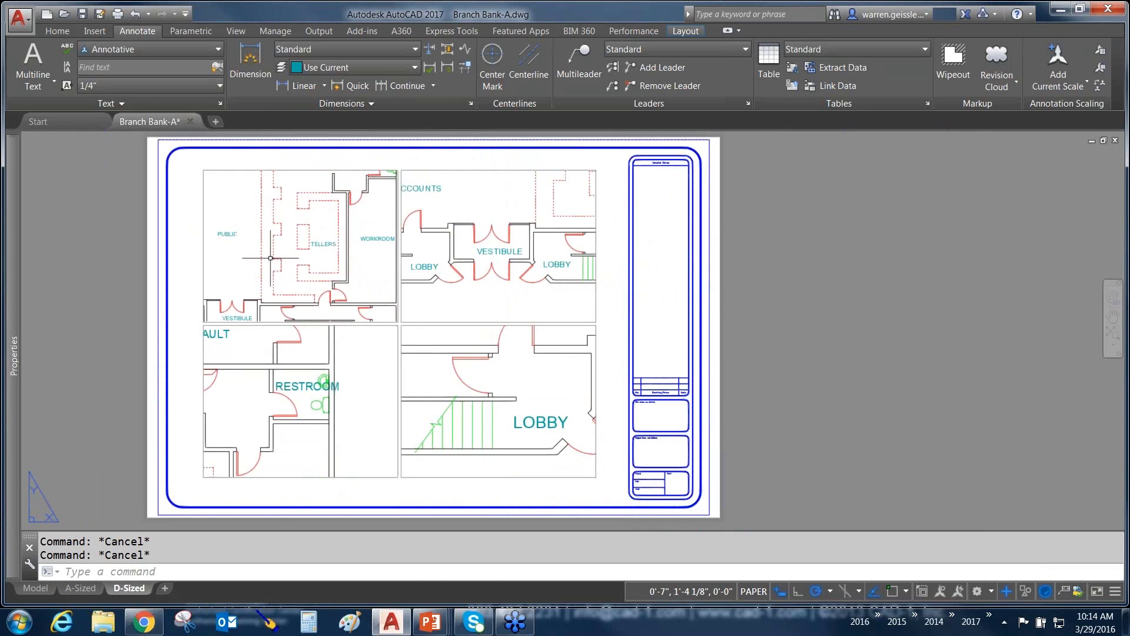
pyautogui.click(37, 588)
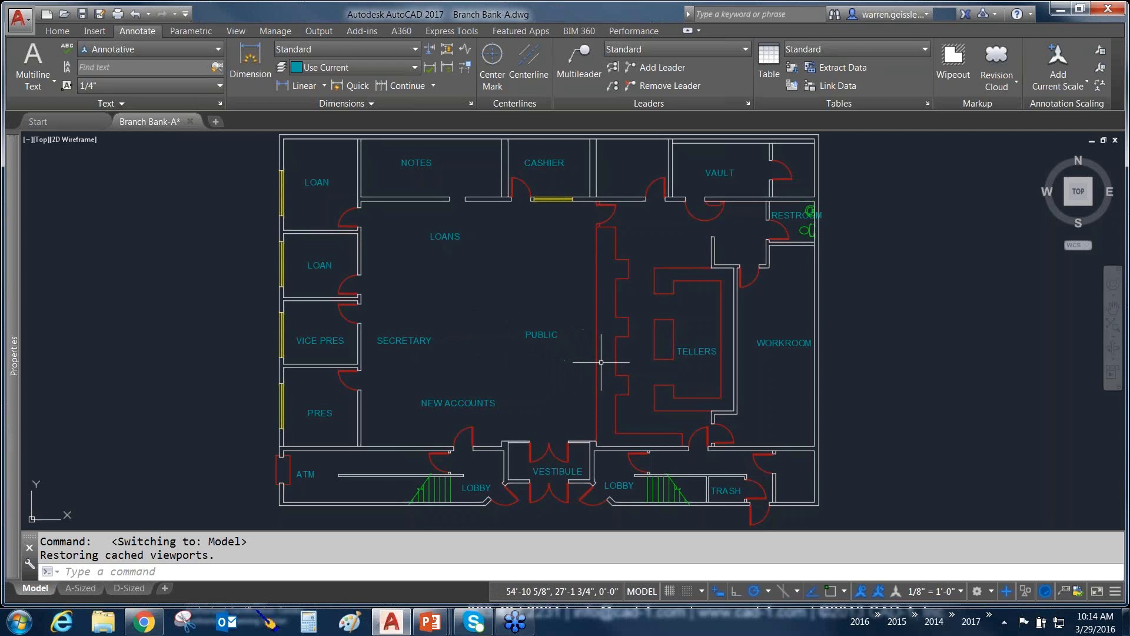
pyautogui.scroll(5, 598, 362)
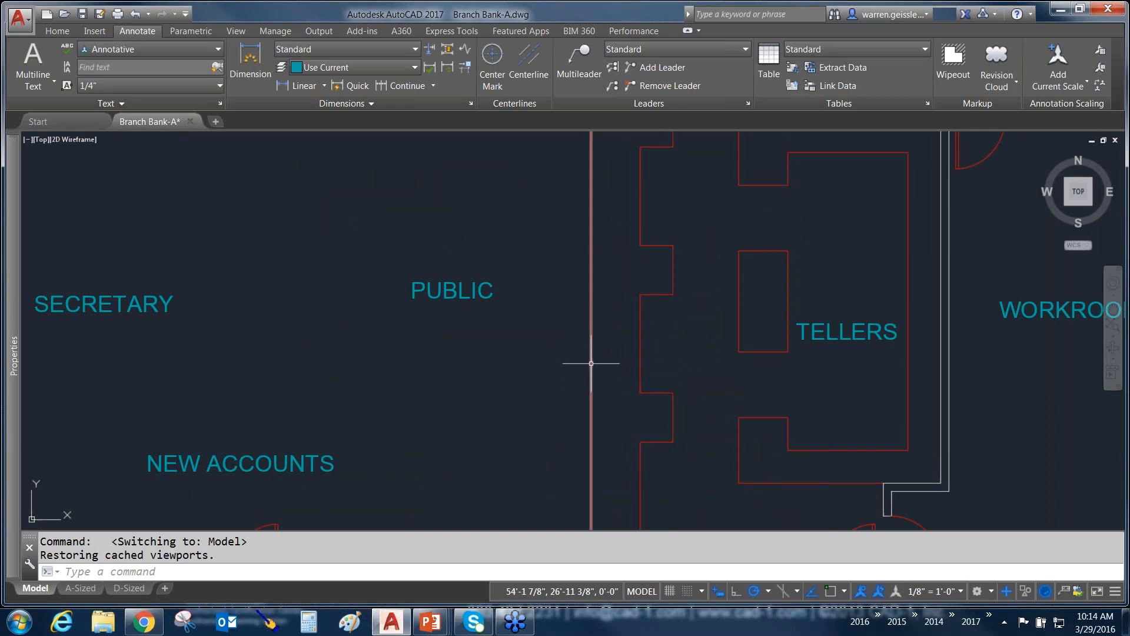
pyautogui.scroll(5, 591, 363)
pyautogui.scroll(2, 590, 361)
pyautogui.scroll(-4, 591, 361)
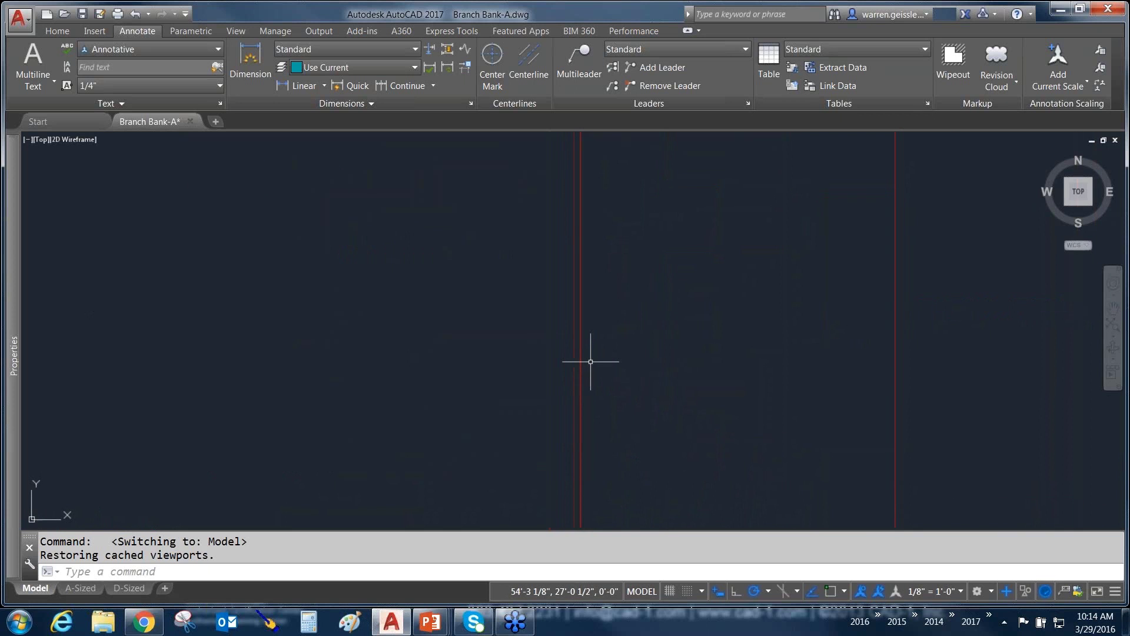
pyautogui.scroll(-2, 591, 361)
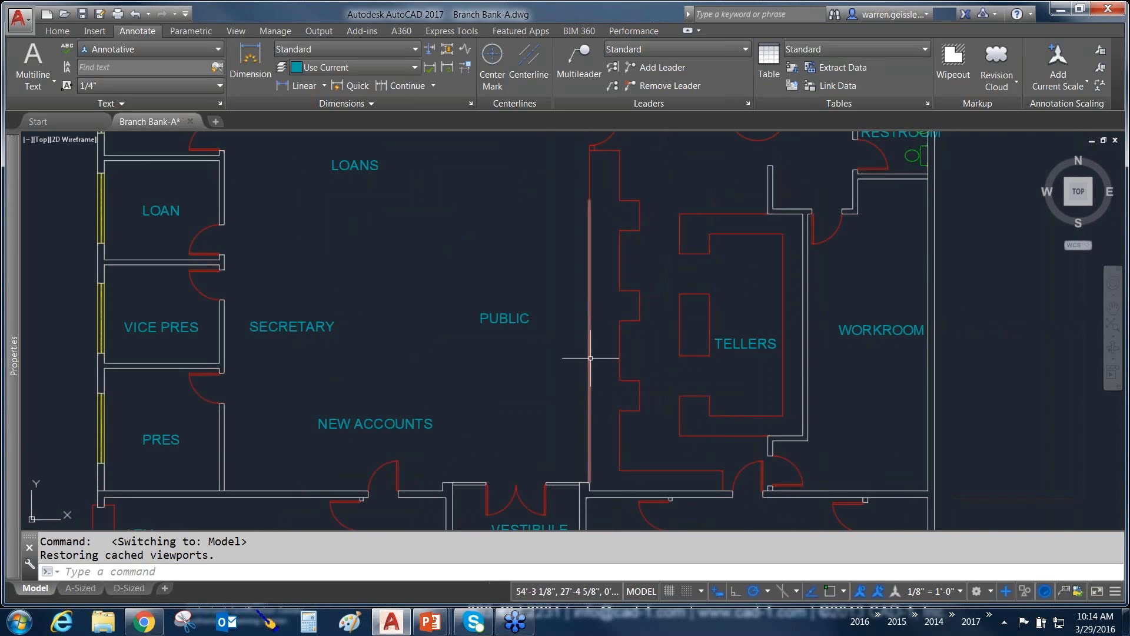
pyautogui.moveTo(590, 357)
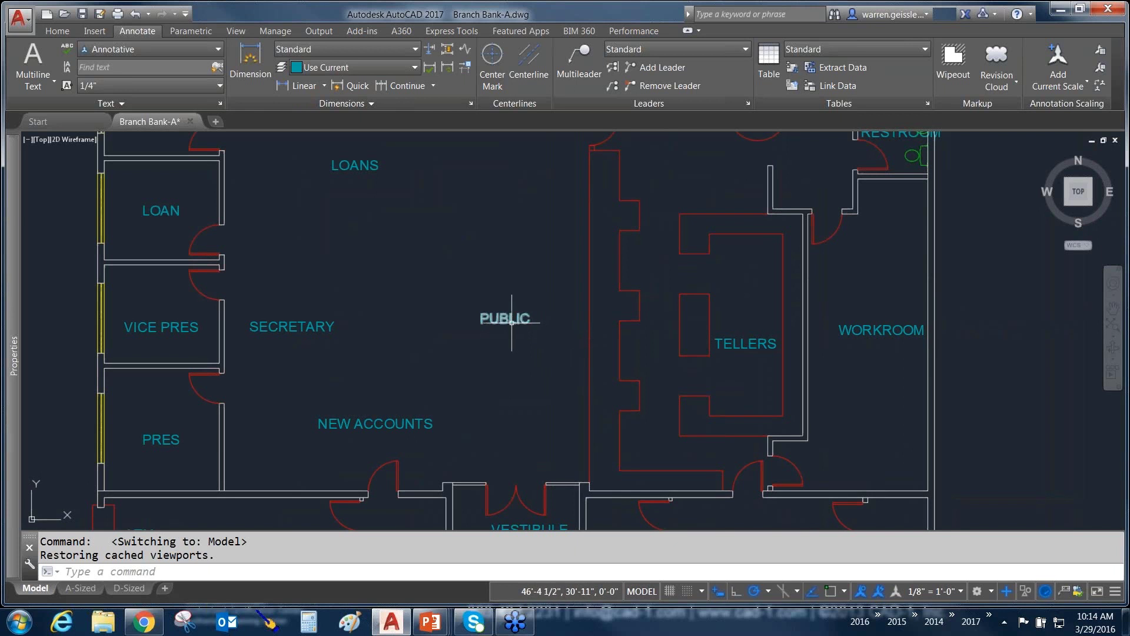
# Step: Set the MSLTSCALE variable to 1 and regenerate the model
pyautogui.write('MS')
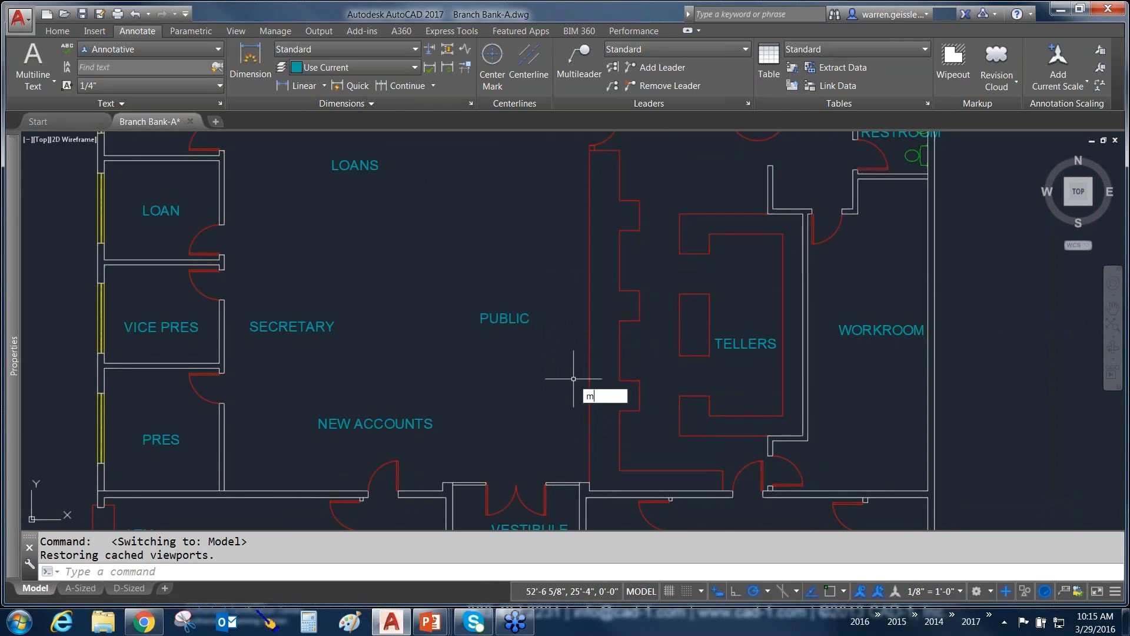
pyautogui.write('LTSCALE')
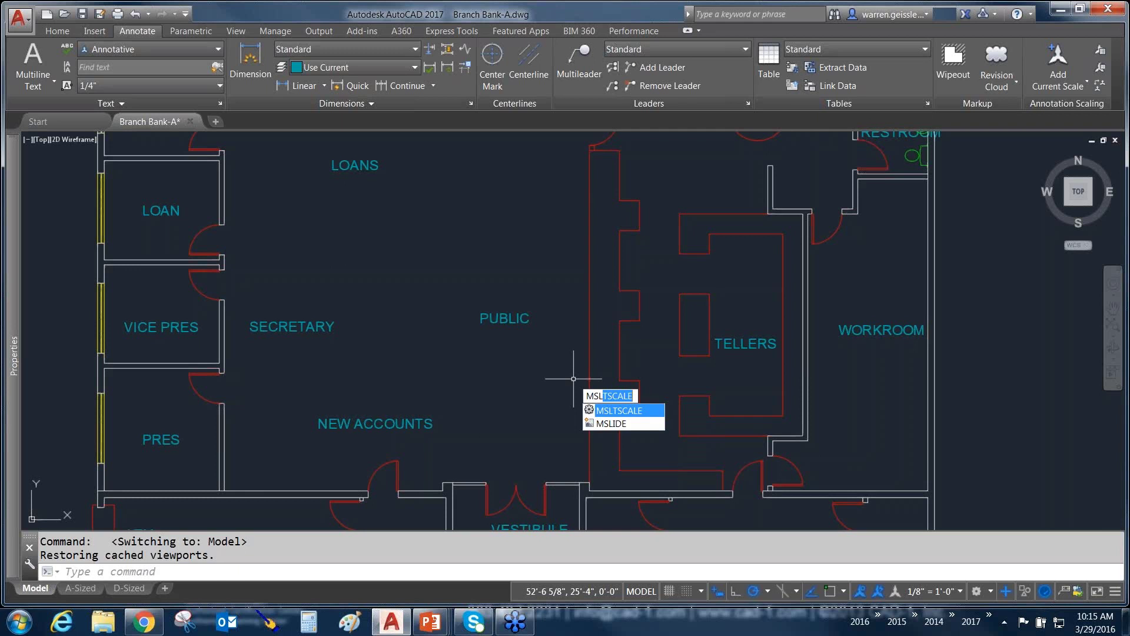
pyautogui.press('Return')
pyautogui.write('1')
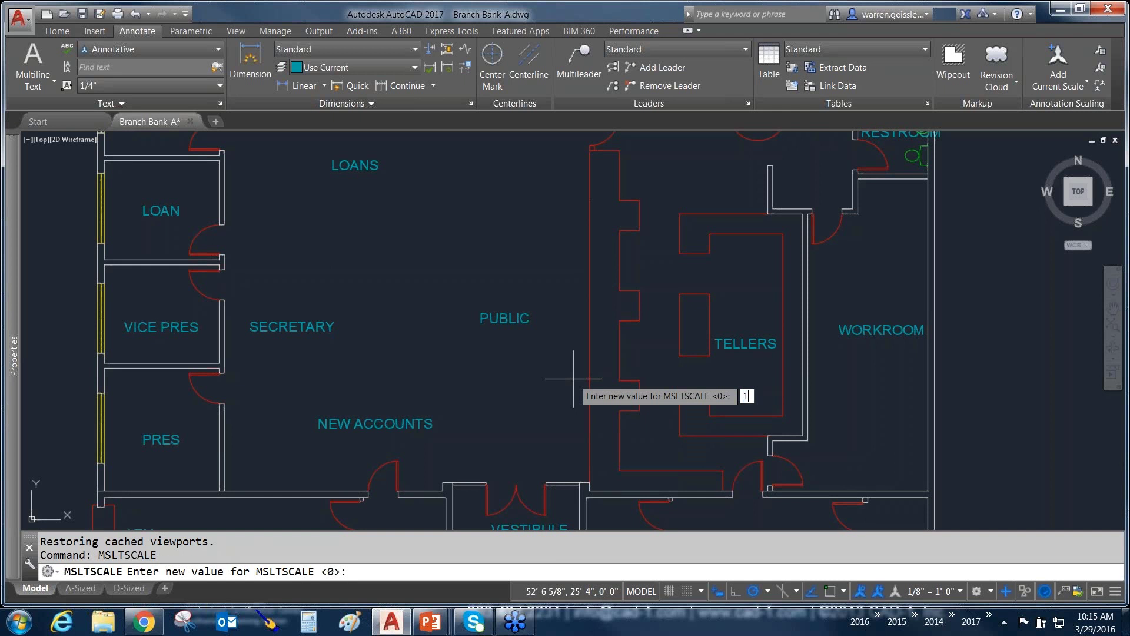
pyautogui.press('Return')
pyautogui.write('re')
pyautogui.press('Return')
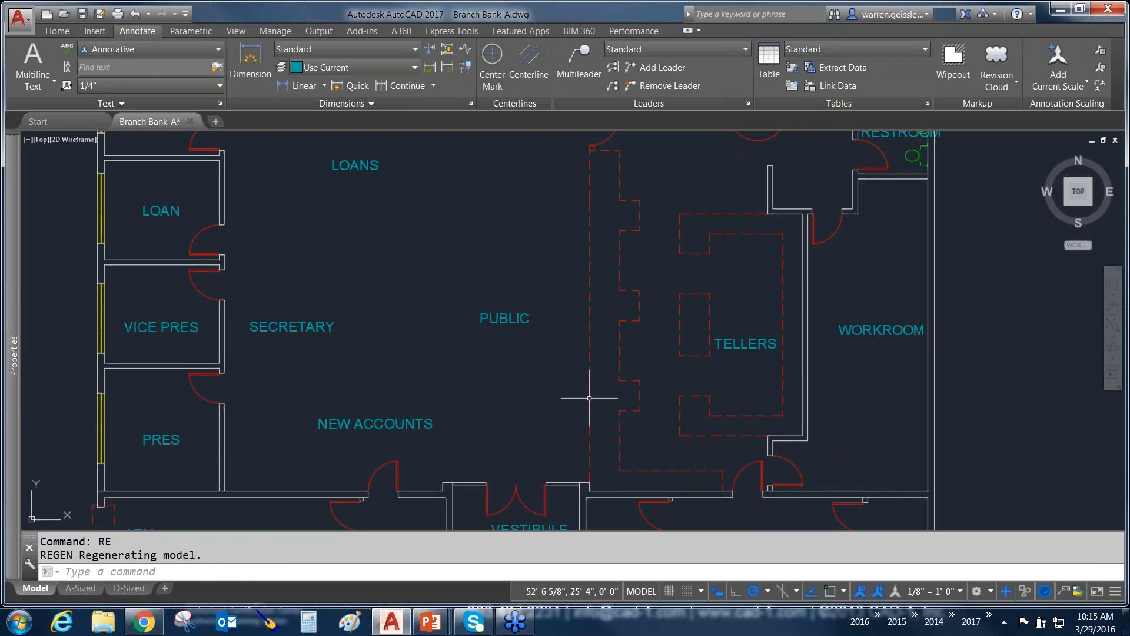
# Step: Set the model space annotation scale to 1:1 and regenerate the drawing
pyautogui.moveTo(589, 275)
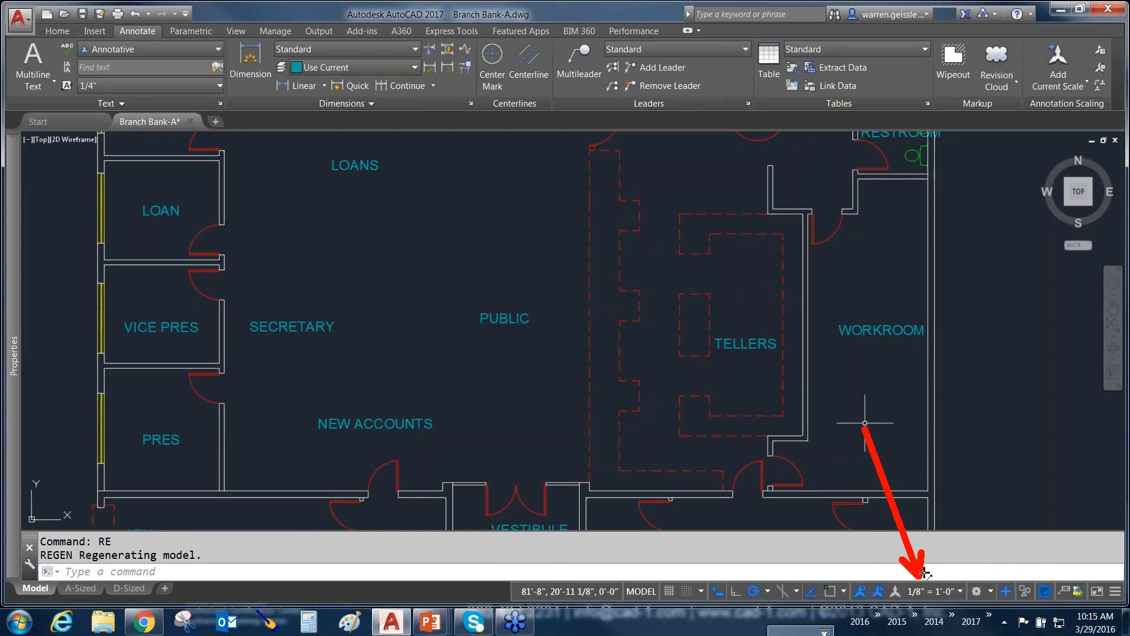
pyautogui.click(961, 591)
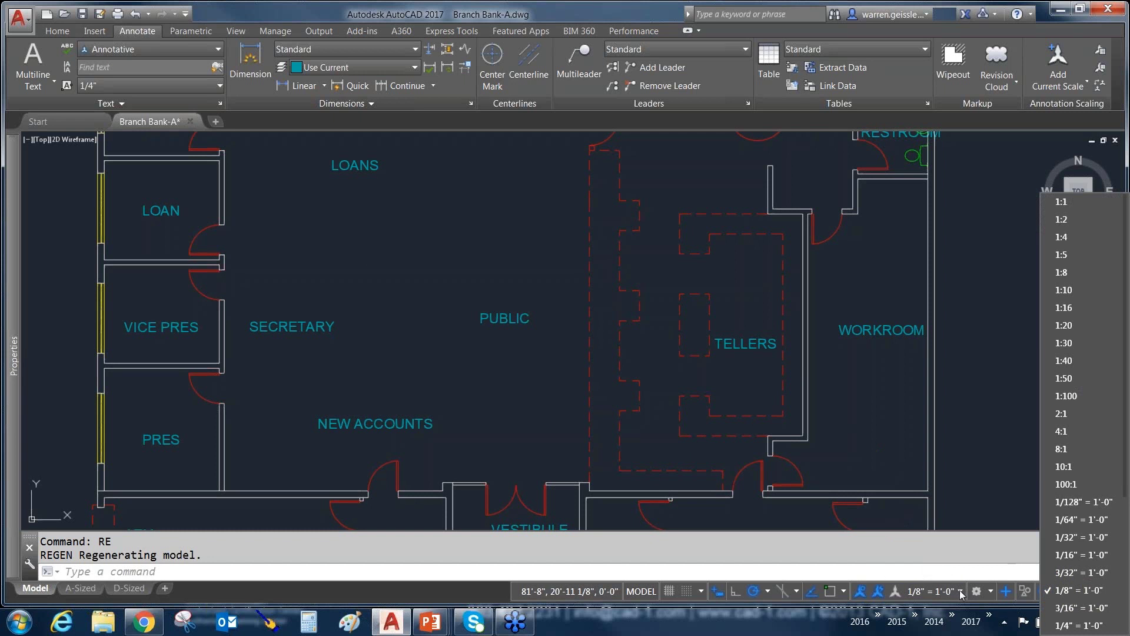
pyautogui.click(1060, 201)
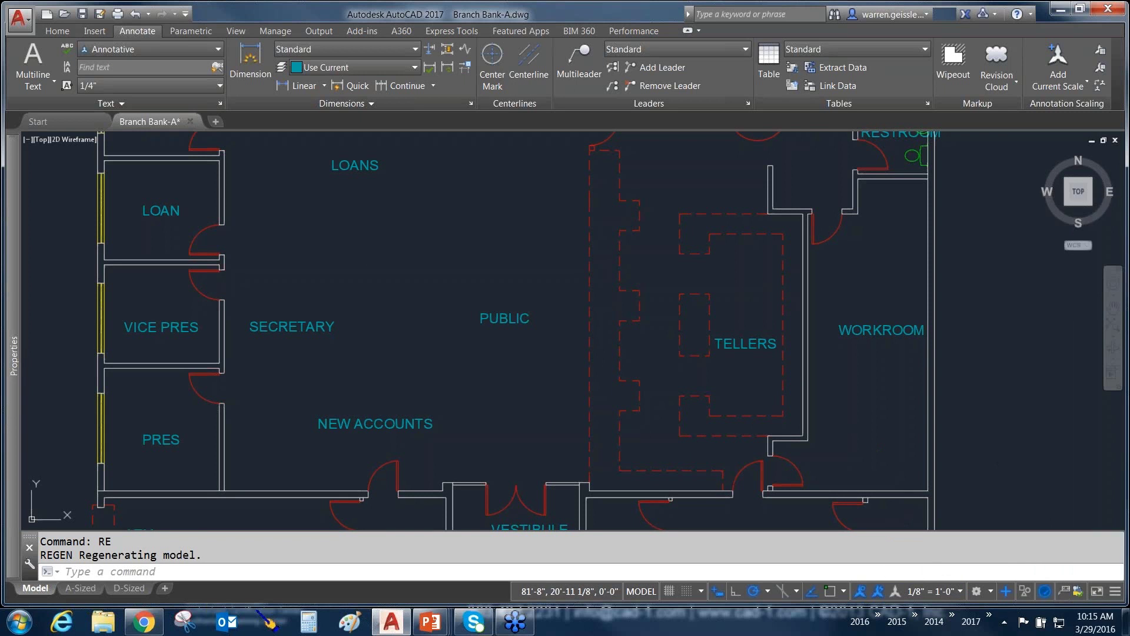
pyautogui.write('re')
pyautogui.press('Return')
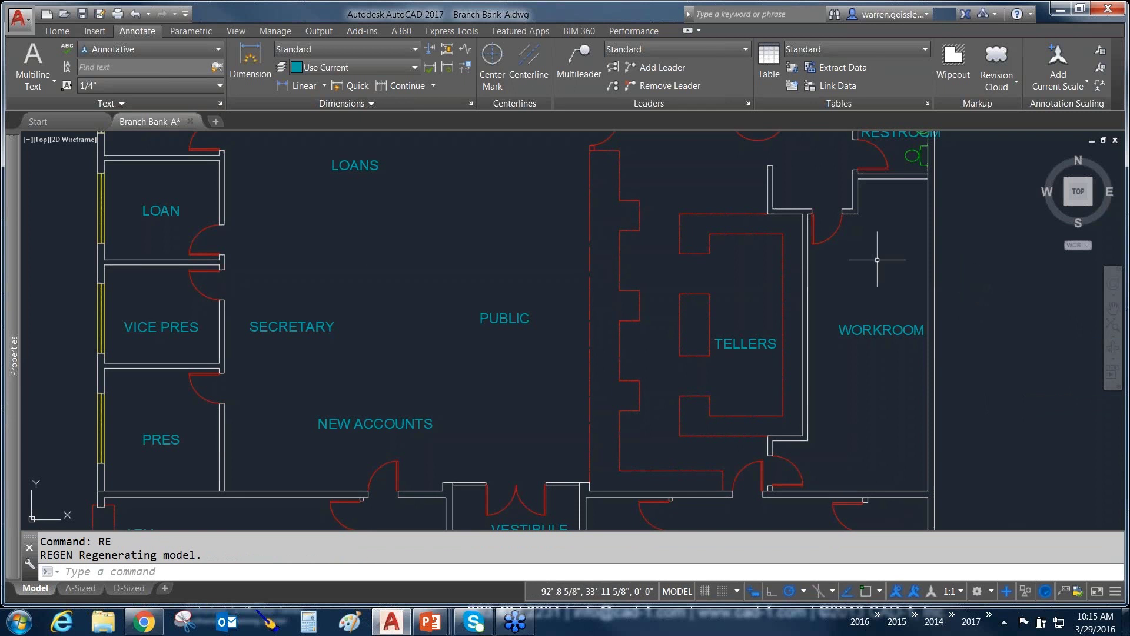
# Step: Examine the Annotative text style's annotative setting and paper text height, leaving the style definitions unchanged
pyautogui.scroll(-3, 467, 252)
pyautogui.moveTo(467, 252); pyautogui.dragTo(554, 283, button='middle')
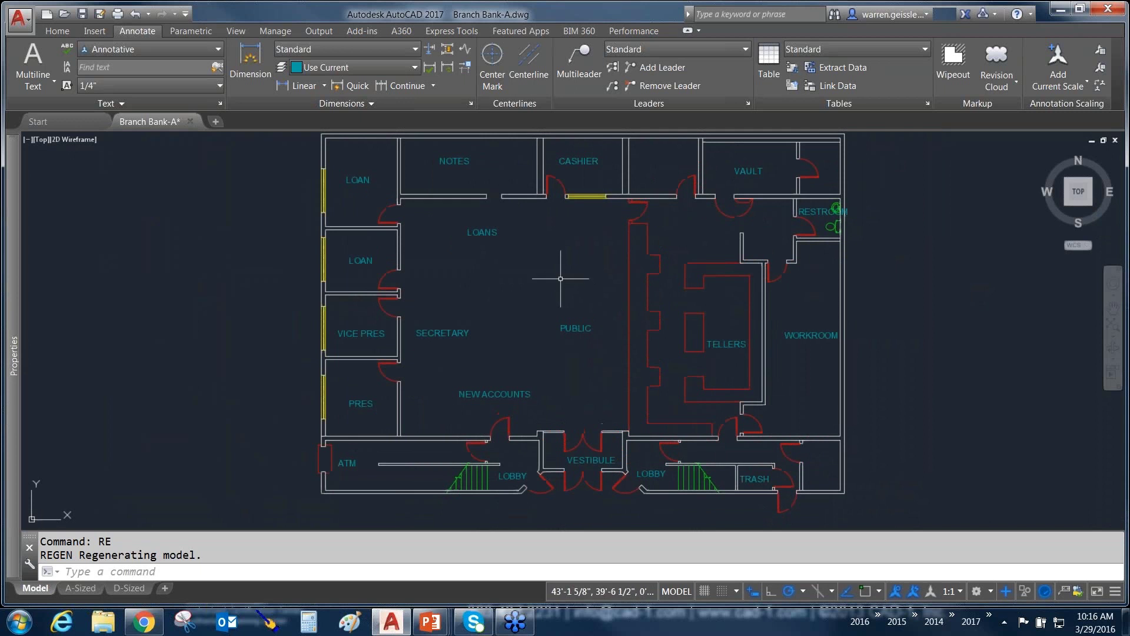
pyautogui.moveTo(517, 270); pyautogui.dragTo(512, 288, button='middle')
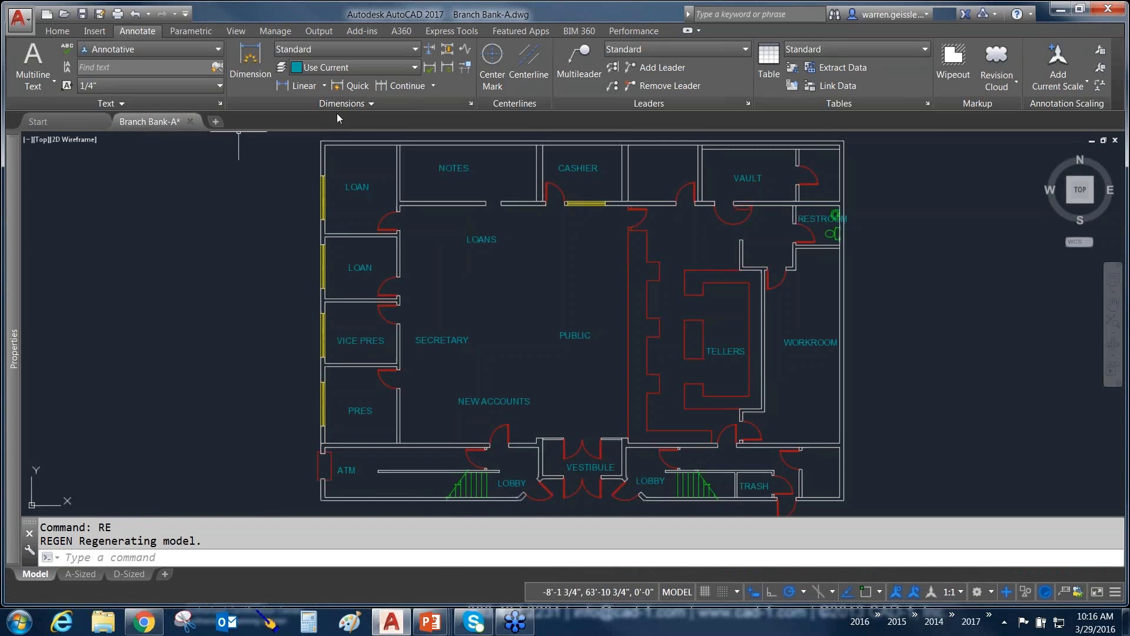
pyautogui.click(220, 104)
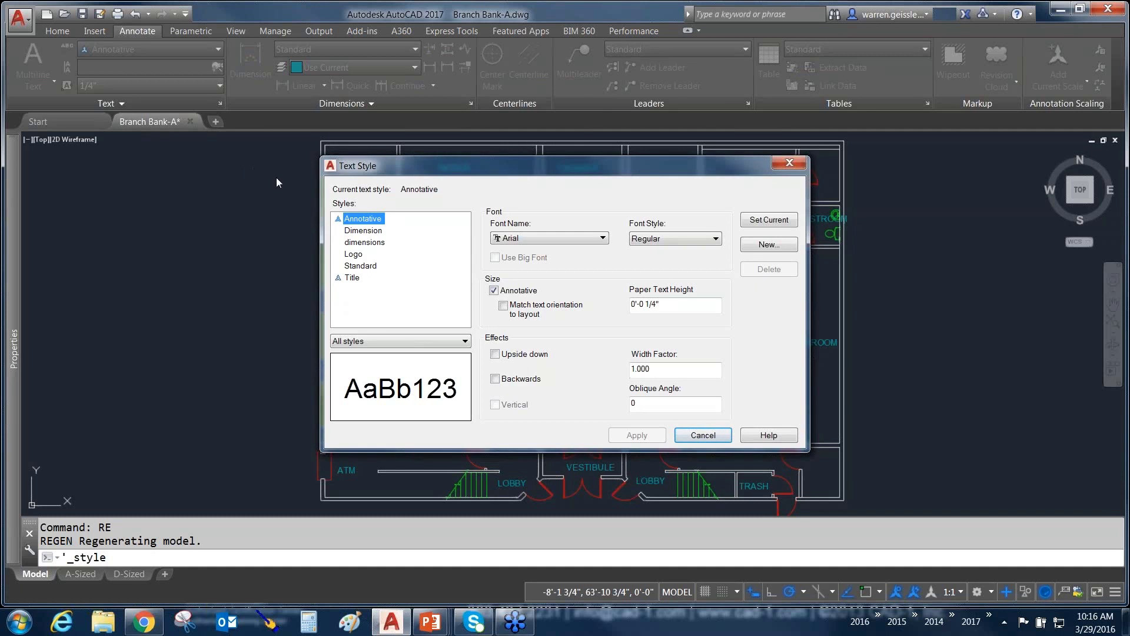
pyautogui.click(267, 622)
pyautogui.moveTo(235, 172); pyautogui.dragTo(320, 211)
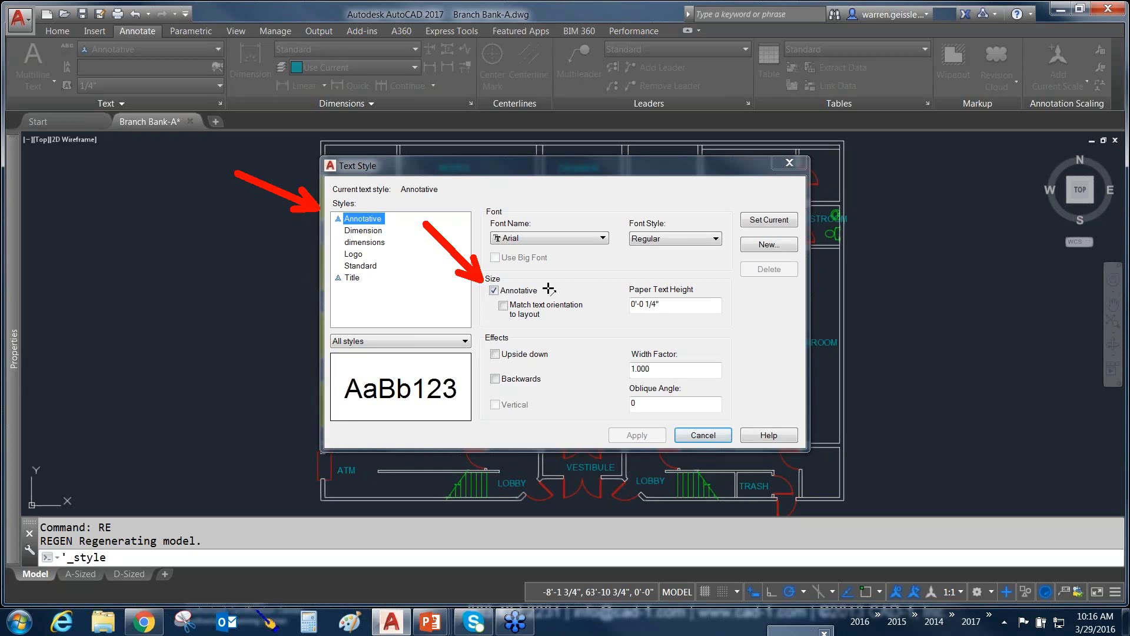
pyautogui.moveTo(557, 200); pyautogui.dragTo(621, 279)
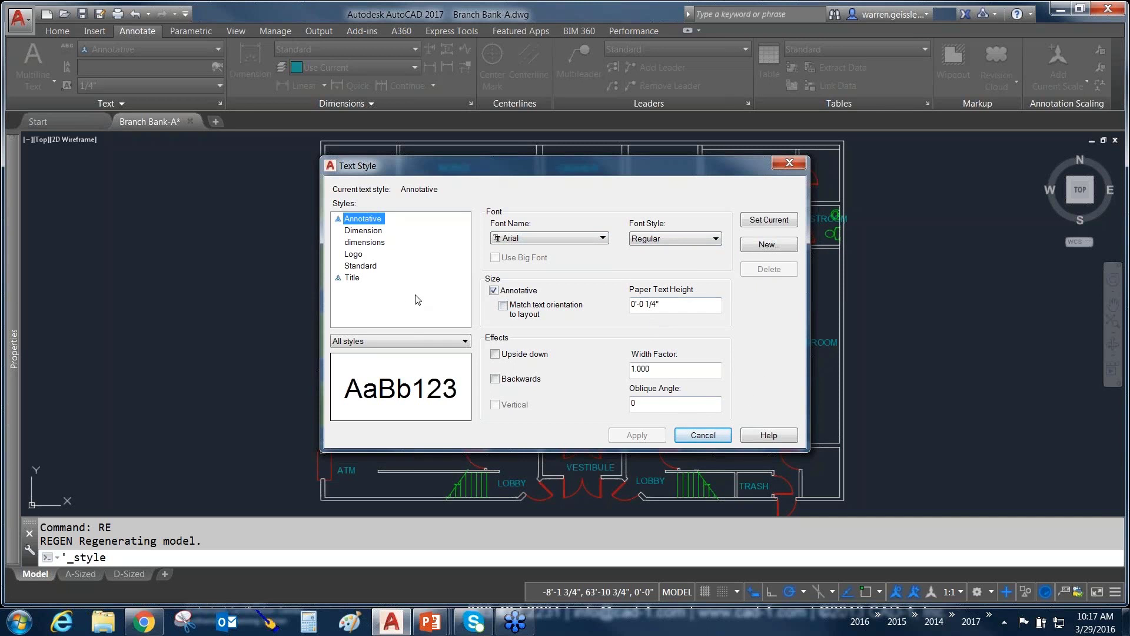
pyautogui.moveTo(403, 287); pyautogui.dragTo(486, 291)
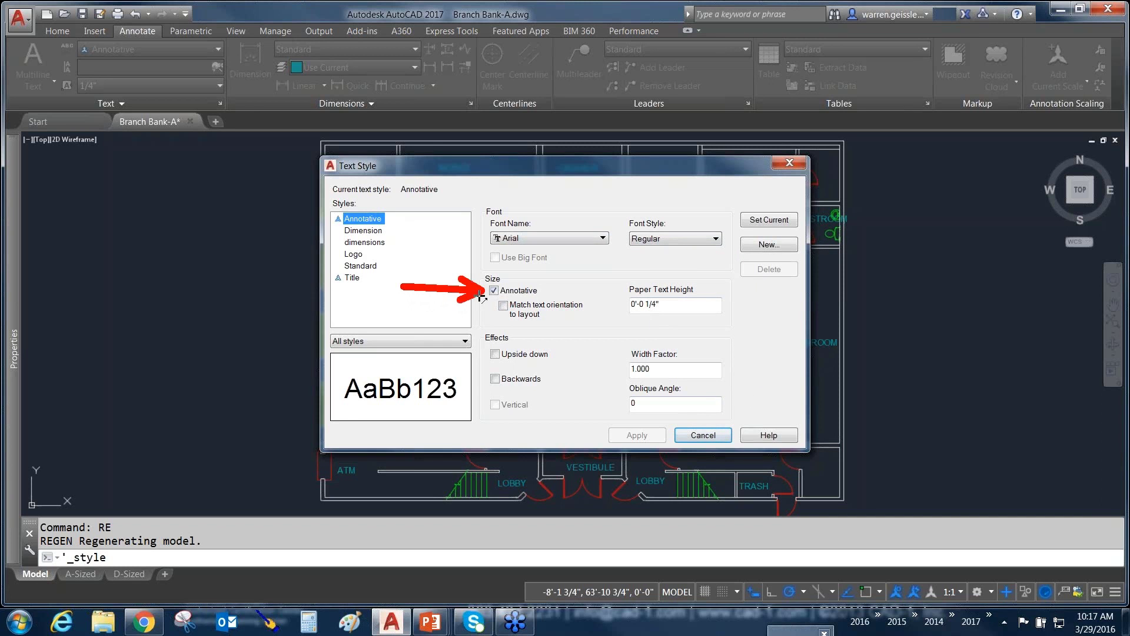
pyautogui.moveTo(568, 273); pyautogui.dragTo(618, 294)
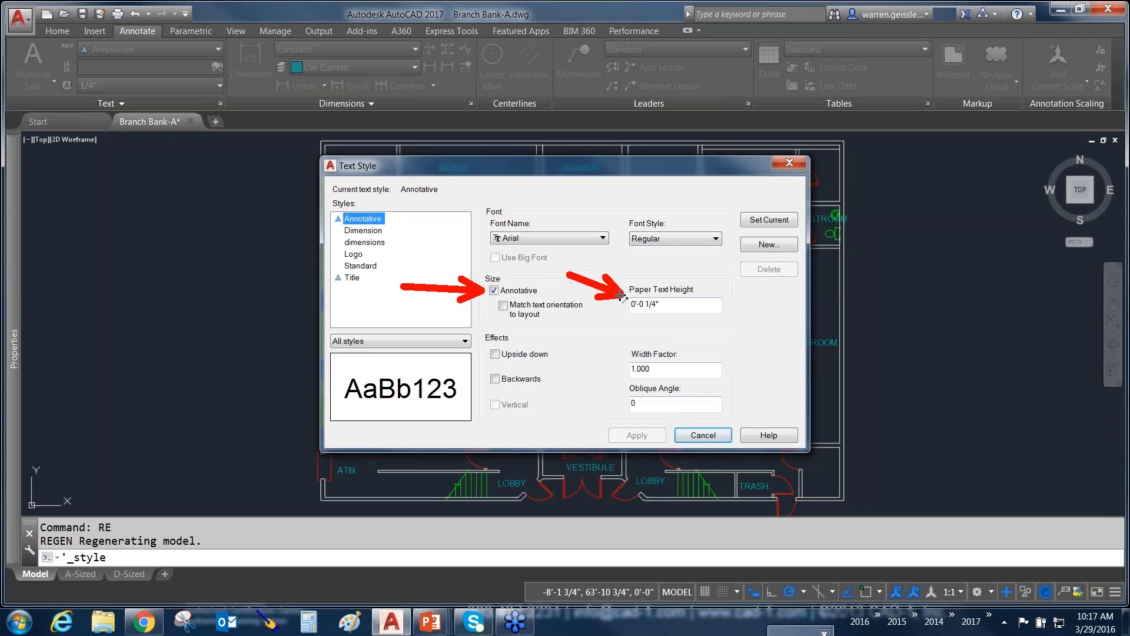
pyautogui.press('Escape')
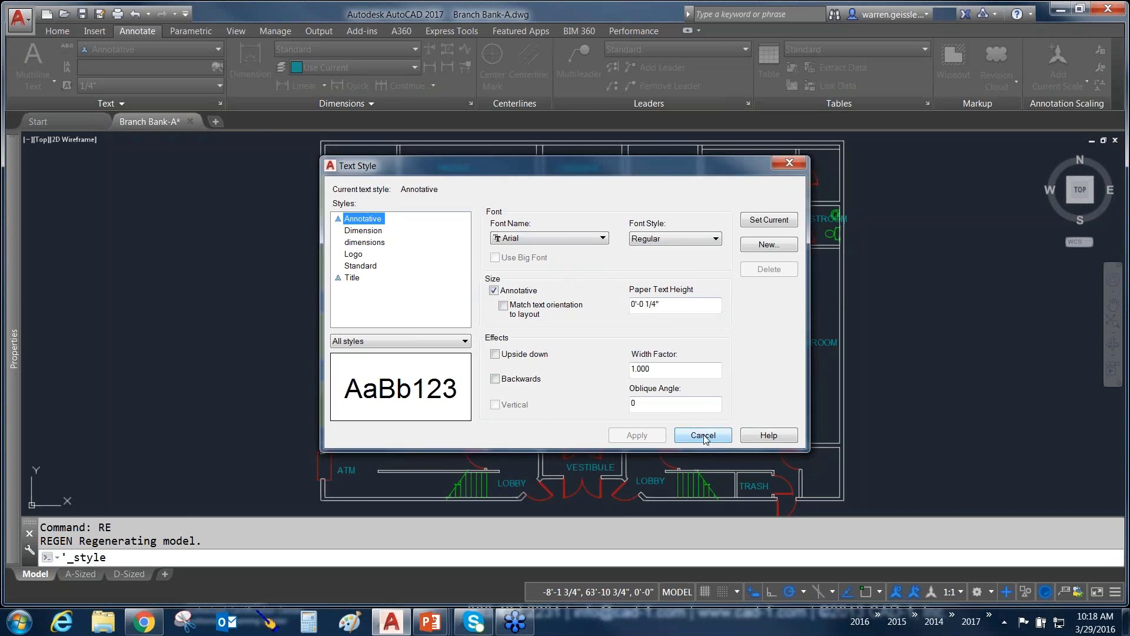
pyautogui.click(712, 434)
# Step: Add the multiline text "YOU CAN'T SEE IT" in the empty area to the right of the workroom
pyautogui.moveTo(909, 308); pyautogui.dragTo(807, 309, button='middle')
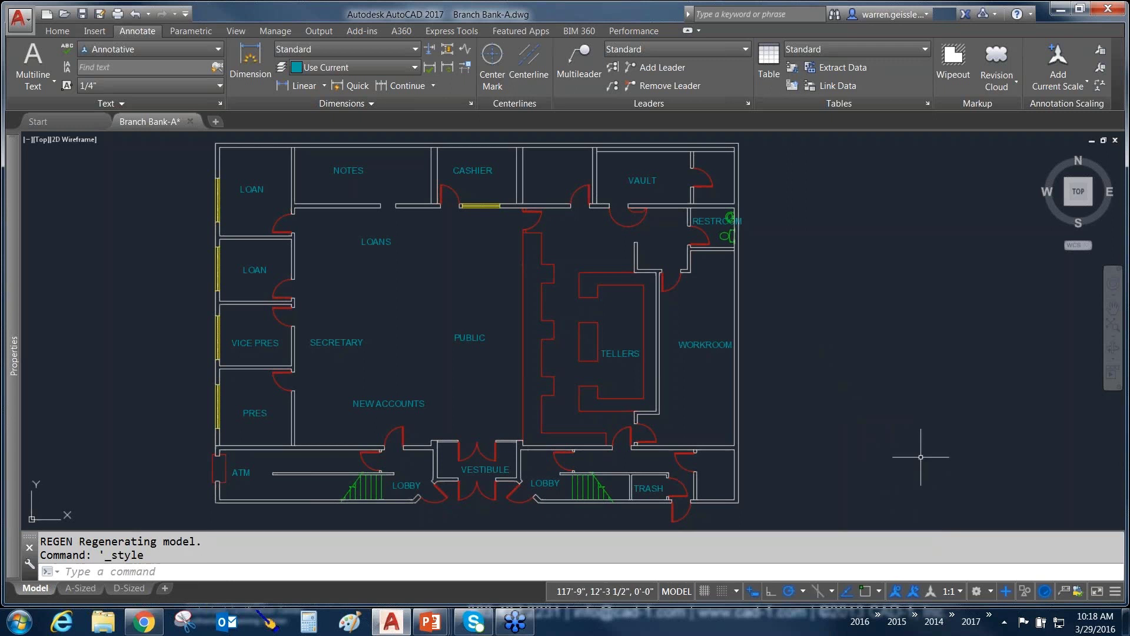
pyautogui.write('t')
pyautogui.press('Return')
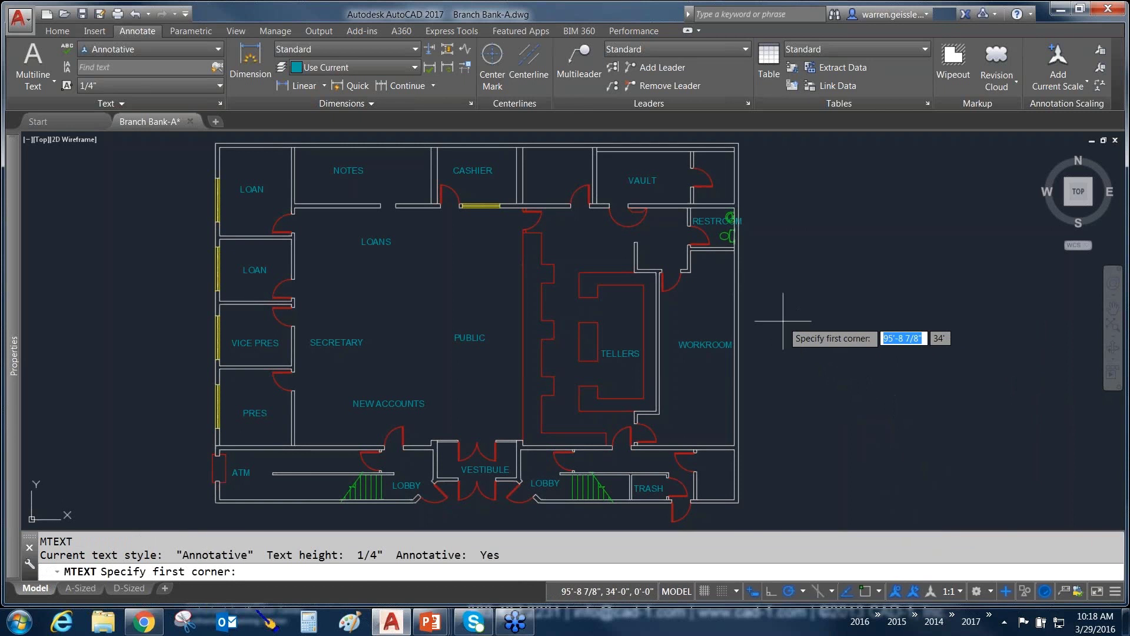
pyautogui.click(783, 322)
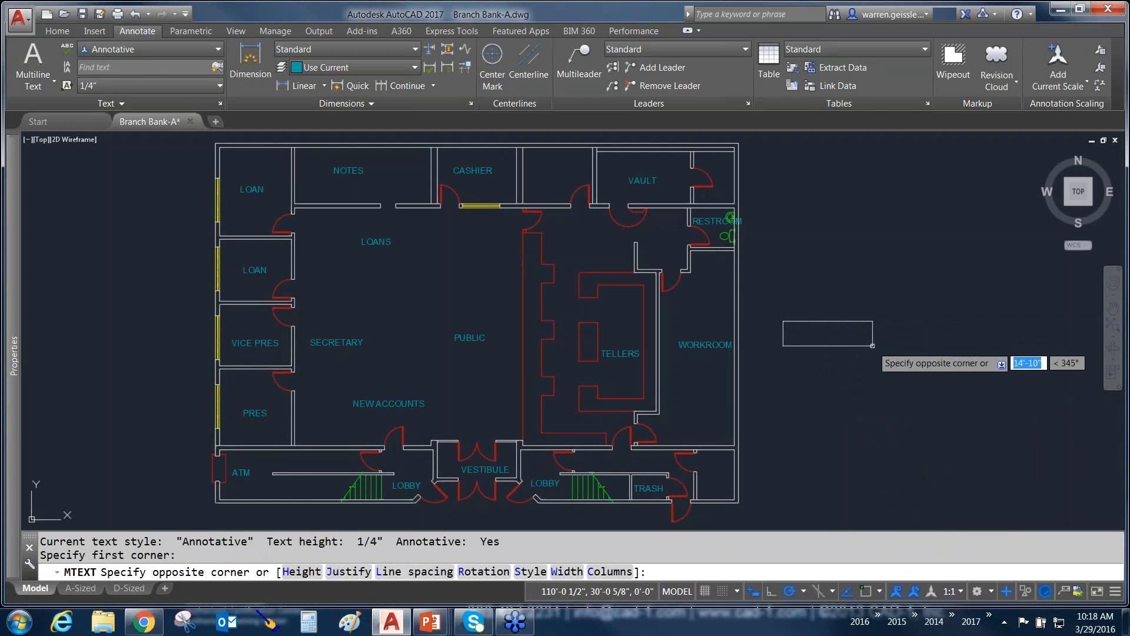
pyautogui.click(872, 345)
pyautogui.write("YOU CAN'T SEE IT")
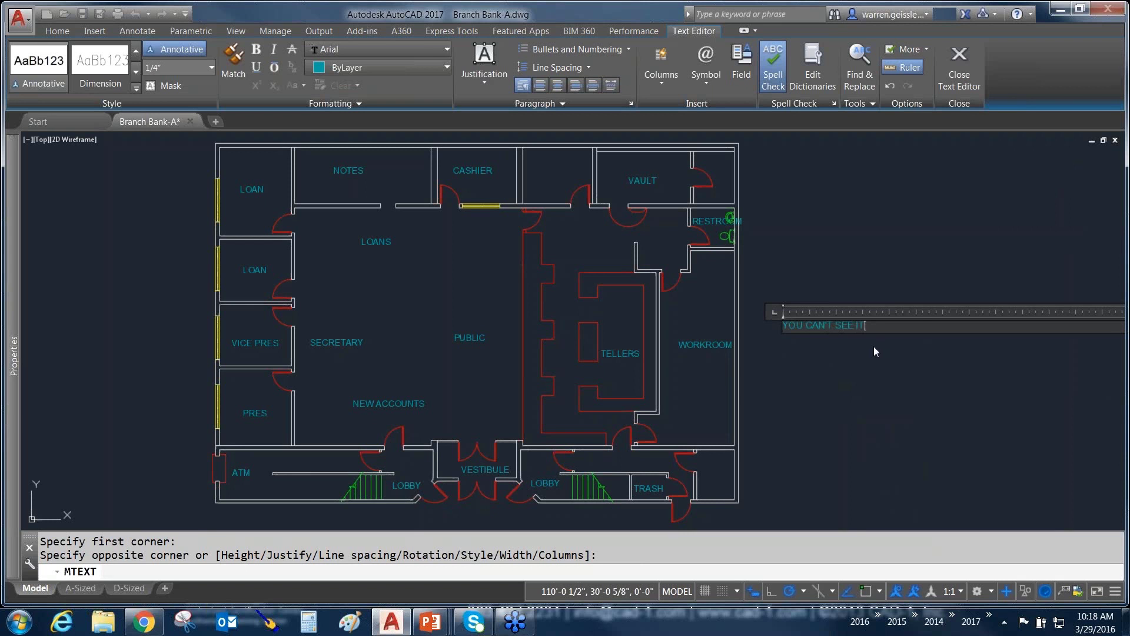
pyautogui.click(828, 347)
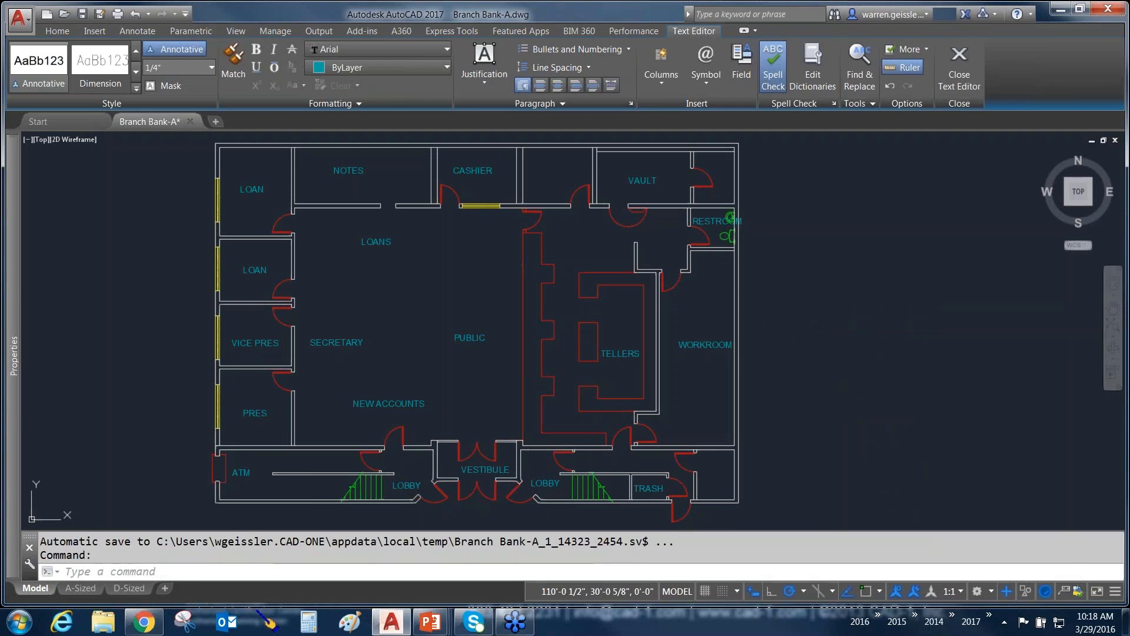
# Step: Select the "YOU CAN'T SEE IT" text beside the workroom and examine its size up close and relative to the walls
pyautogui.click(849, 281)
pyautogui.click(755, 355)
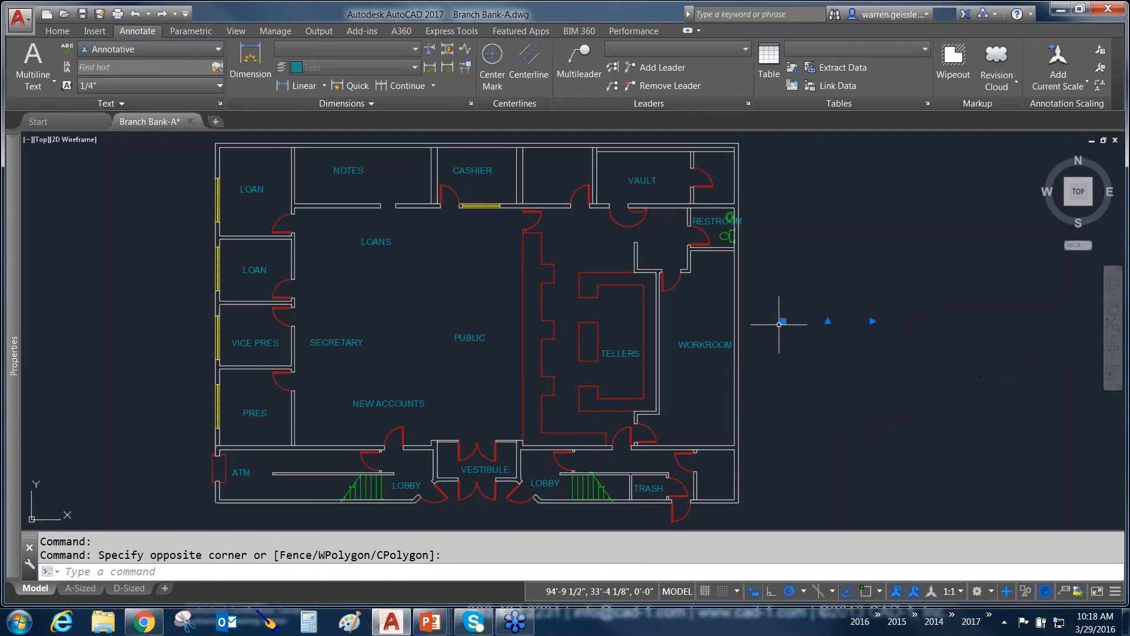
pyautogui.scroll(10, 779, 323)
pyautogui.scroll(6, 762, 314)
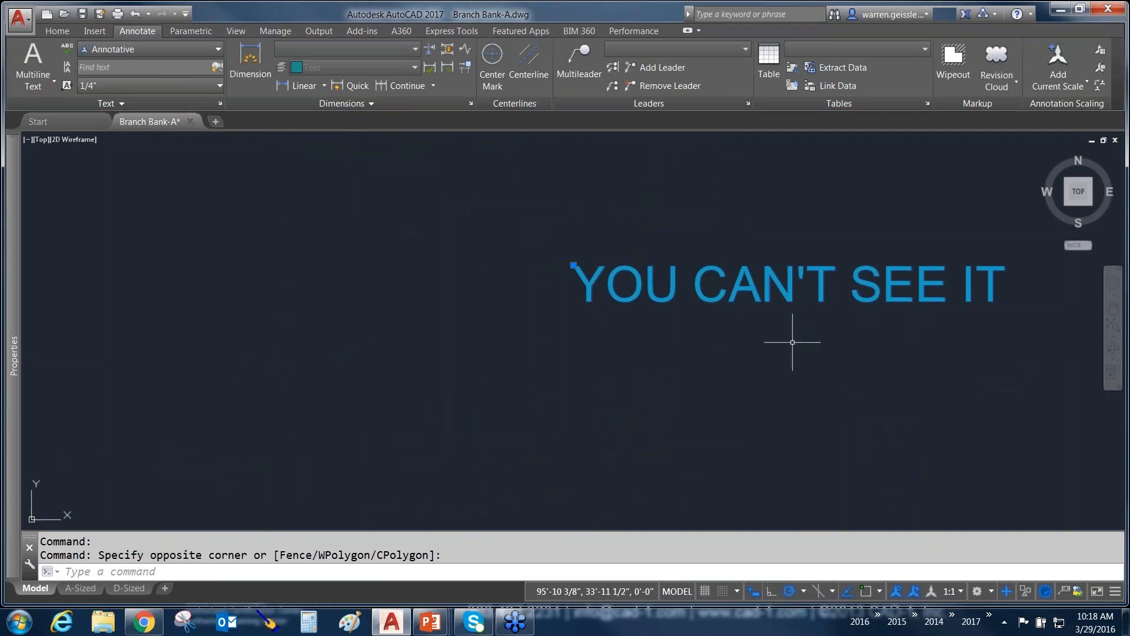
pyautogui.press('F8')
pyautogui.moveTo(793, 342)
pyautogui.mouseDown()
pyautogui.moveTo(883, 517)
pyautogui.moveTo(872, 483)
pyautogui.mouseUp()
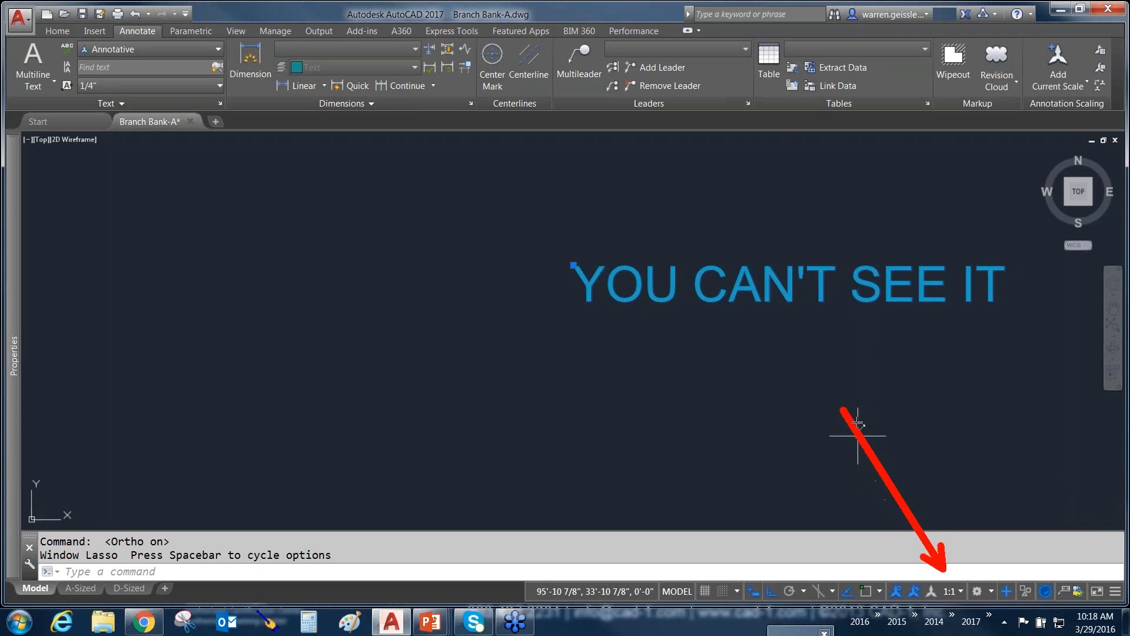
pyautogui.scroll(-4, 817, 391)
pyautogui.scroll(-4, 817, 391)
pyautogui.moveTo(832, 416); pyautogui.dragTo(749, 373, button='middle')
pyautogui.scroll(2, 717, 354)
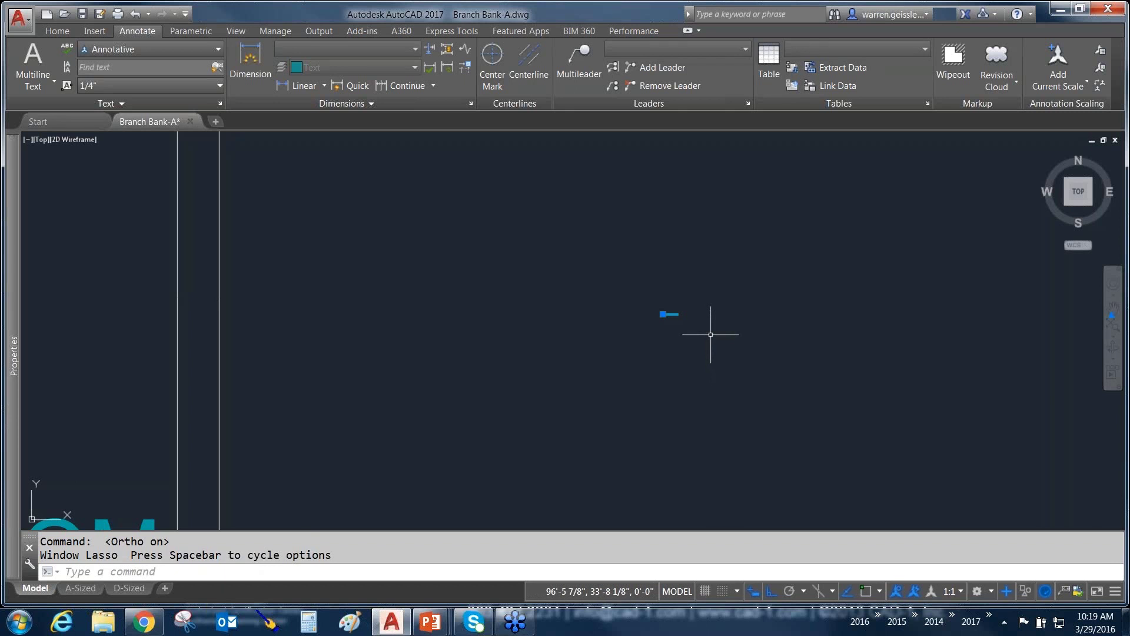
pyautogui.press('Escape')
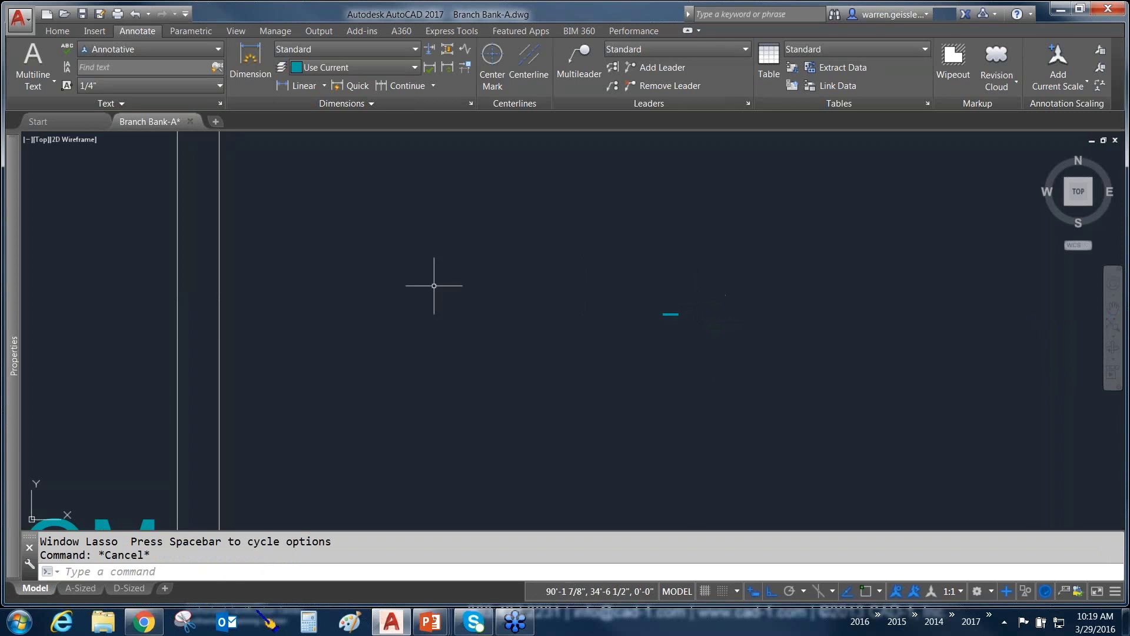
# Step: Examine the properties of the "YOU CAN'T SEE IT" text, focusing on its annotative scale and text heights
pyautogui.moveTo(12, 249)
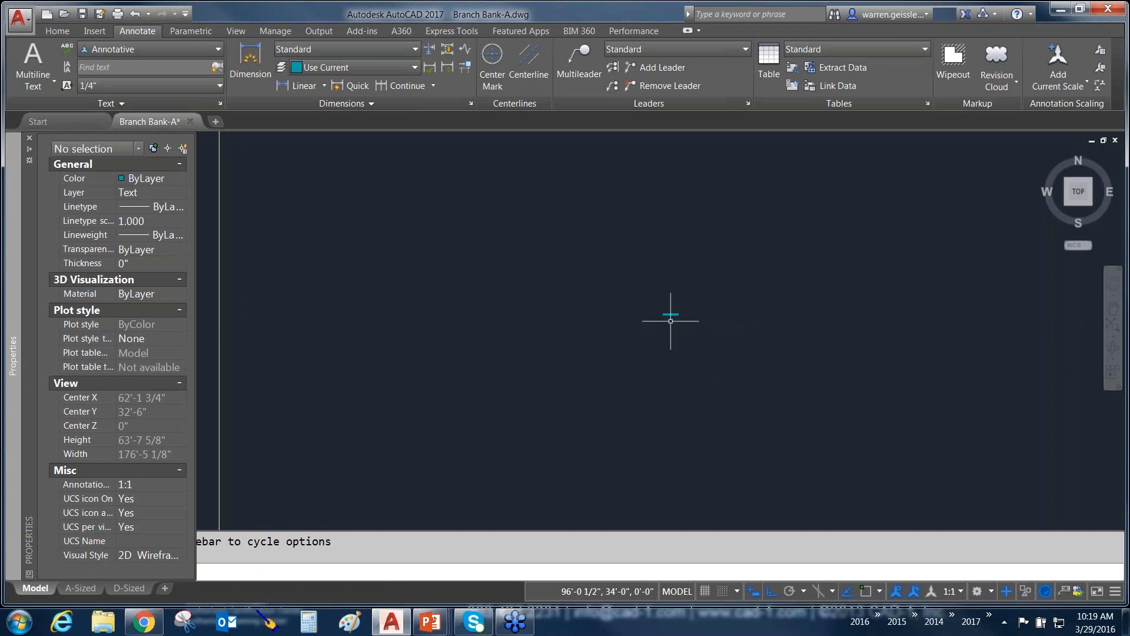
pyautogui.click(748, 269)
pyautogui.click(633, 358)
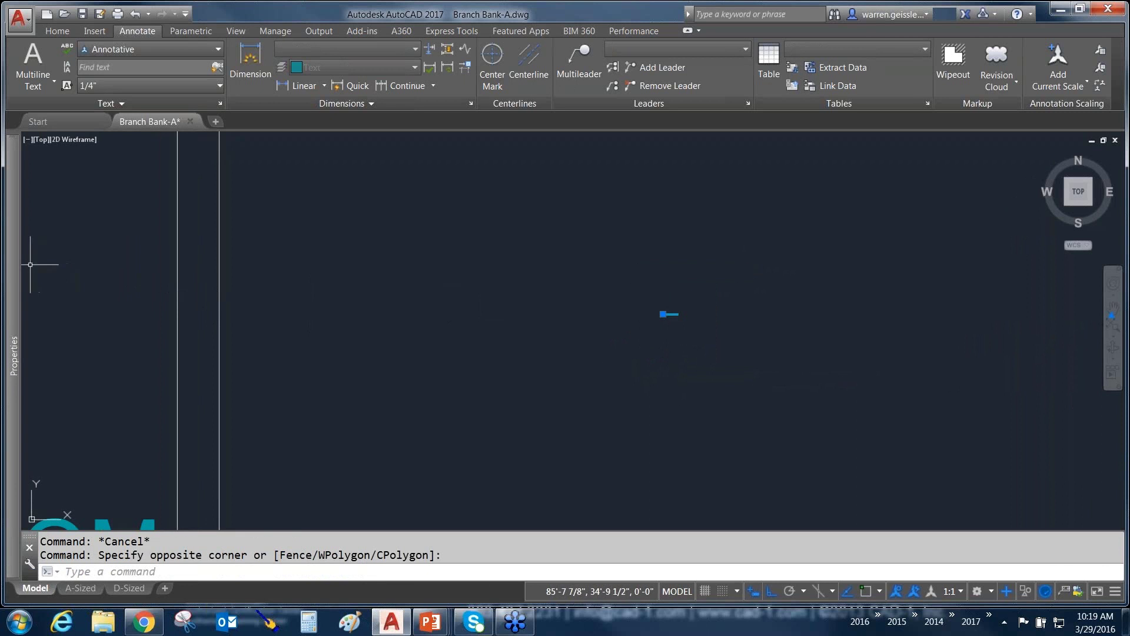
pyautogui.moveTo(15, 263)
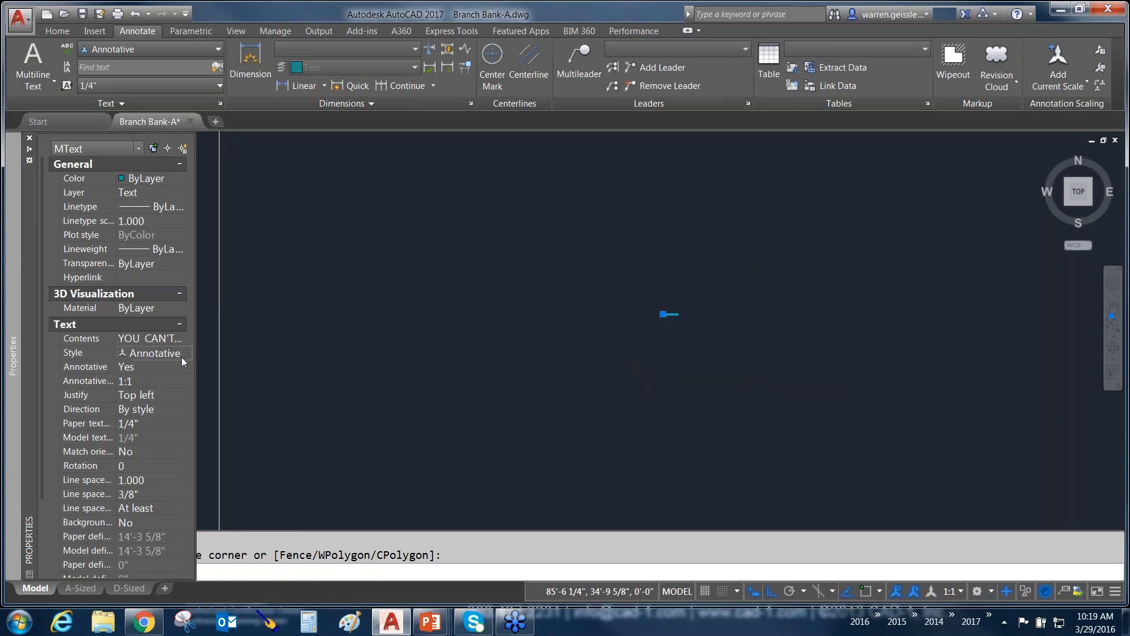
pyautogui.moveTo(194, 373); pyautogui.dragTo(286, 376)
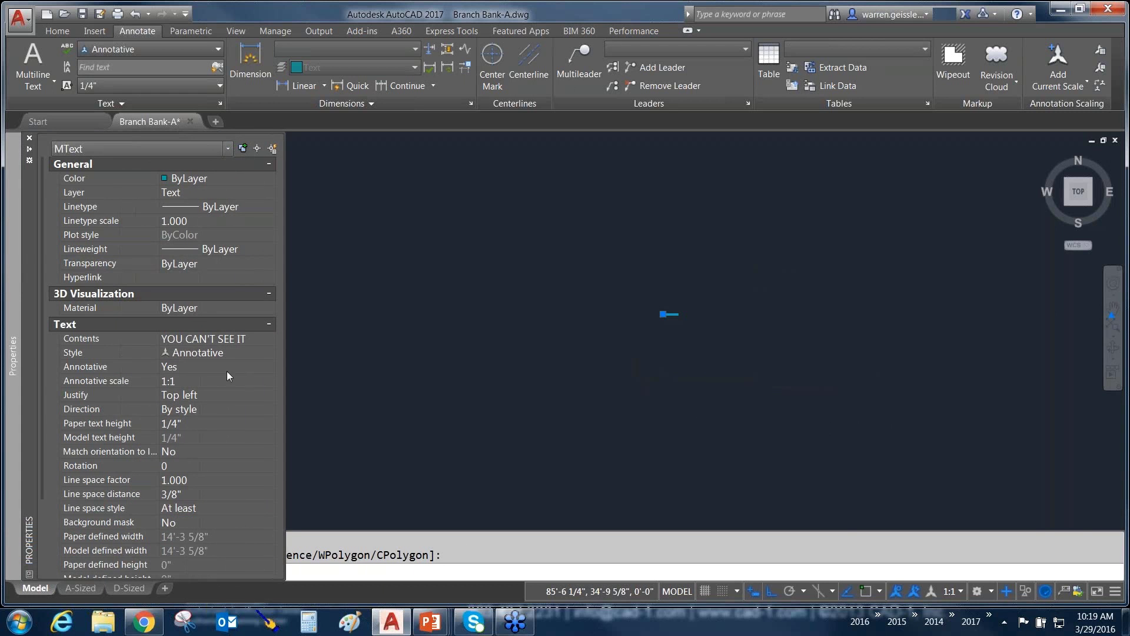
pyautogui.click(188, 379)
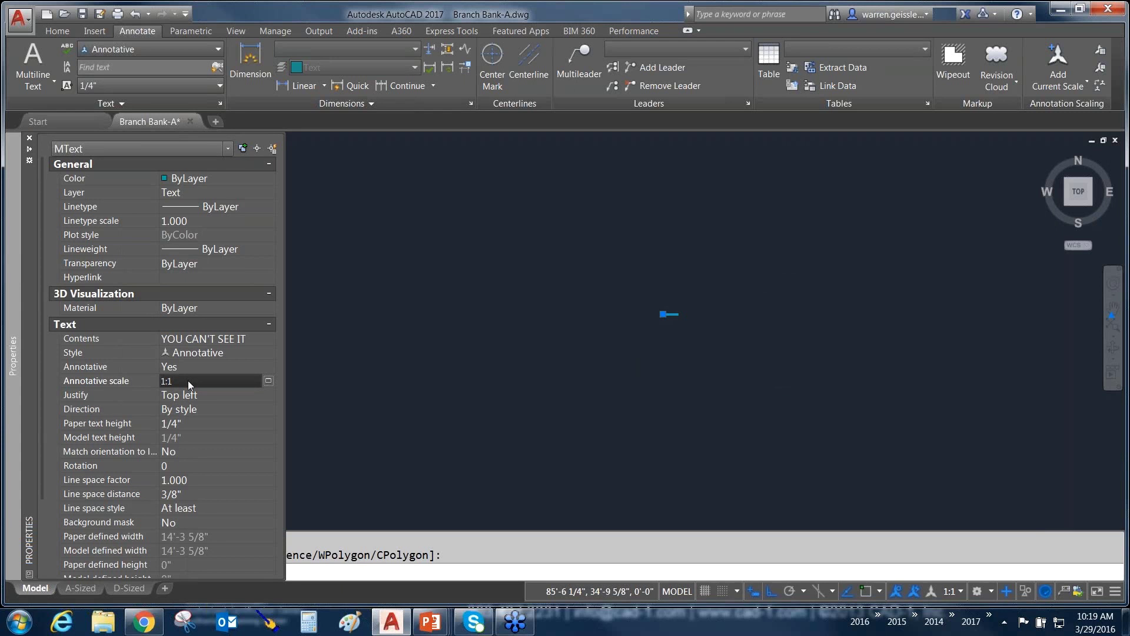
# Step: Add the 1/128" = 1'-0" scale to the text's object scale list and deselect the text
pyautogui.click(268, 381)
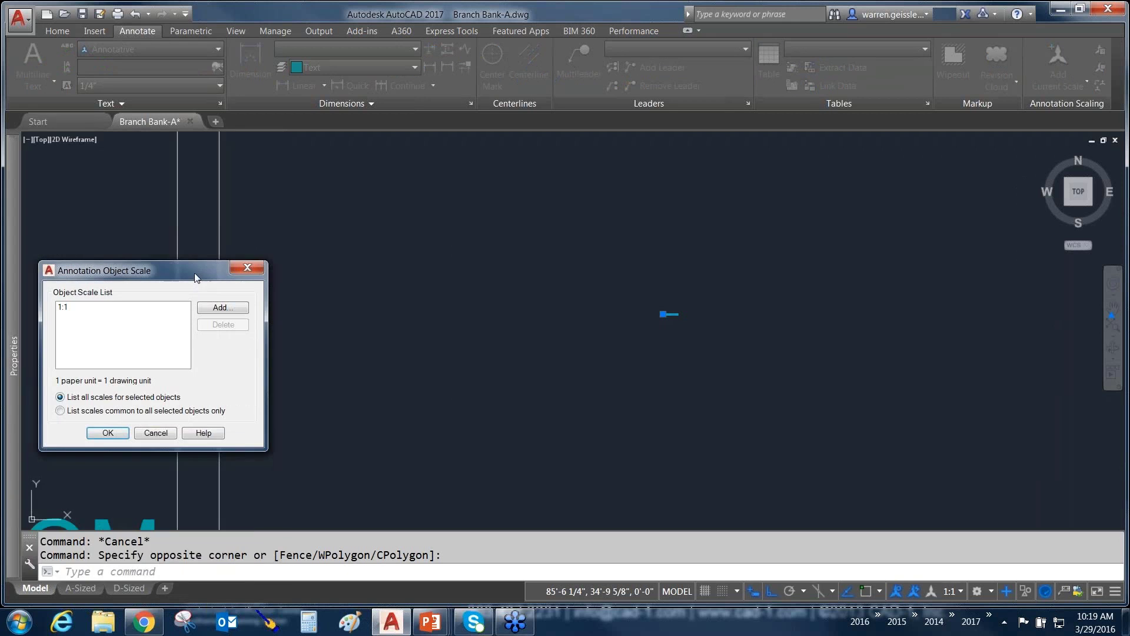
pyautogui.moveTo(206, 271); pyautogui.dragTo(425, 210)
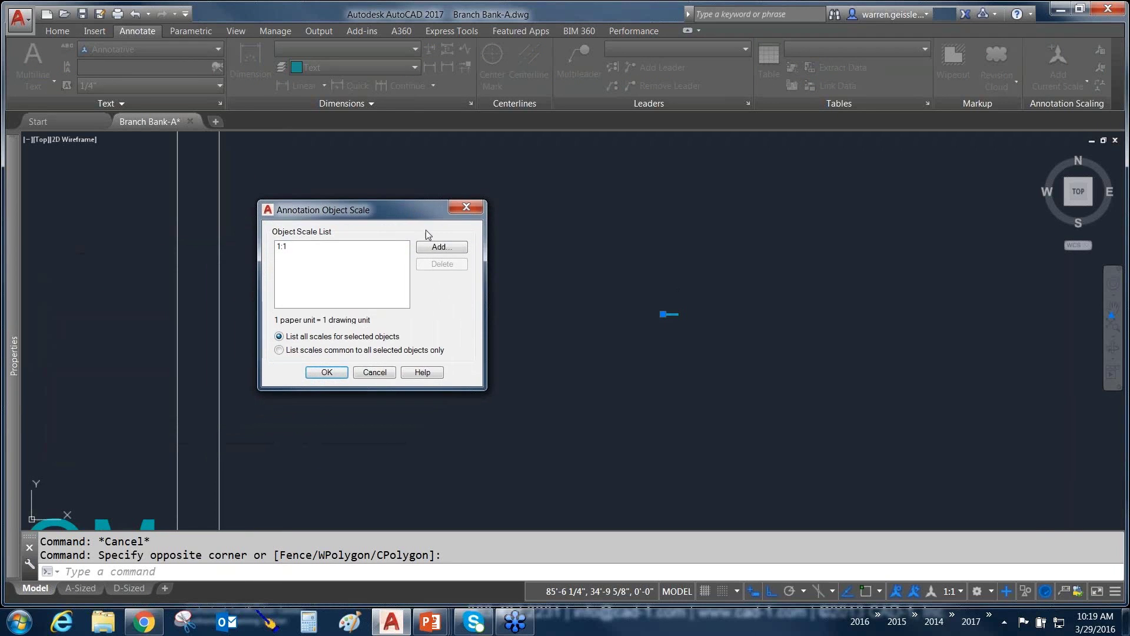
pyautogui.click(439, 248)
pyautogui.moveTo(439, 254); pyautogui.dragTo(445, 290)
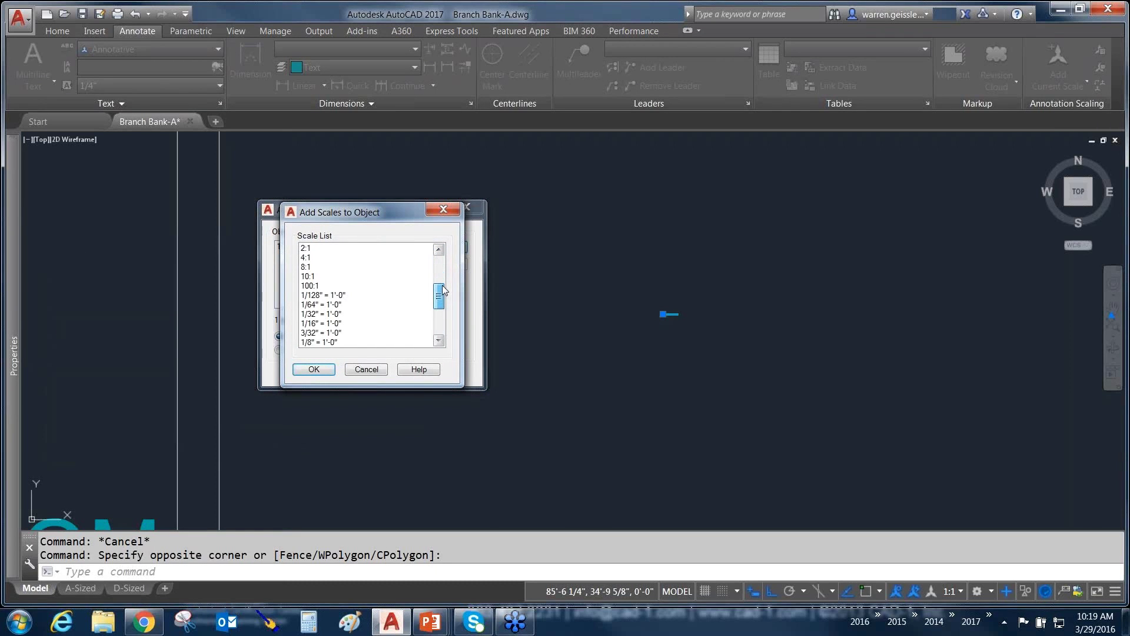
pyautogui.click(316, 296)
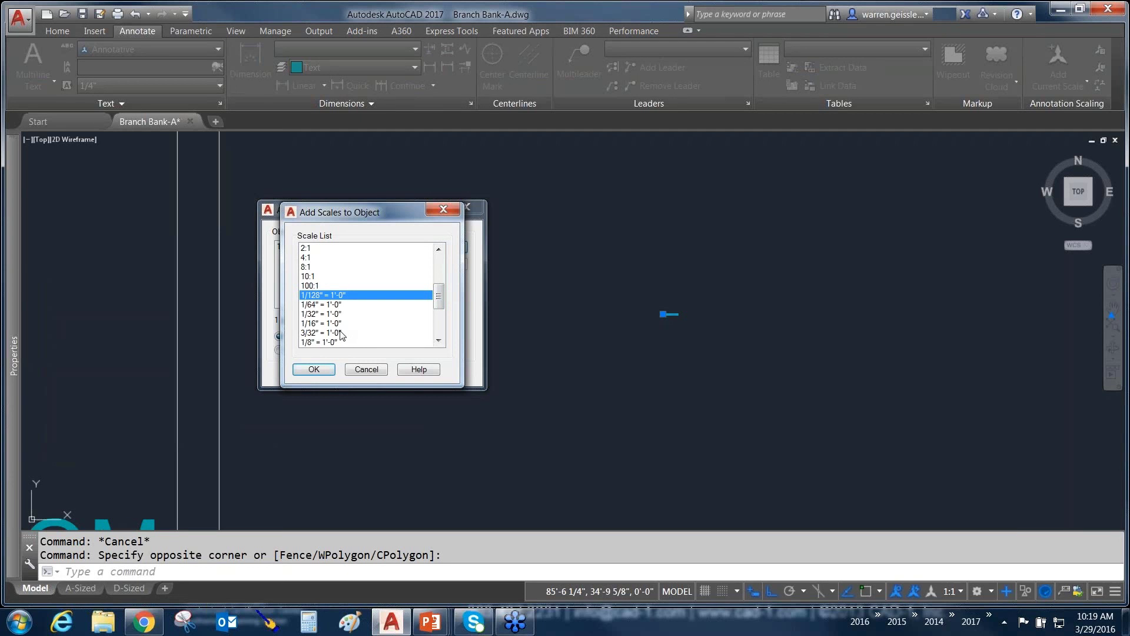
pyautogui.click(314, 370)
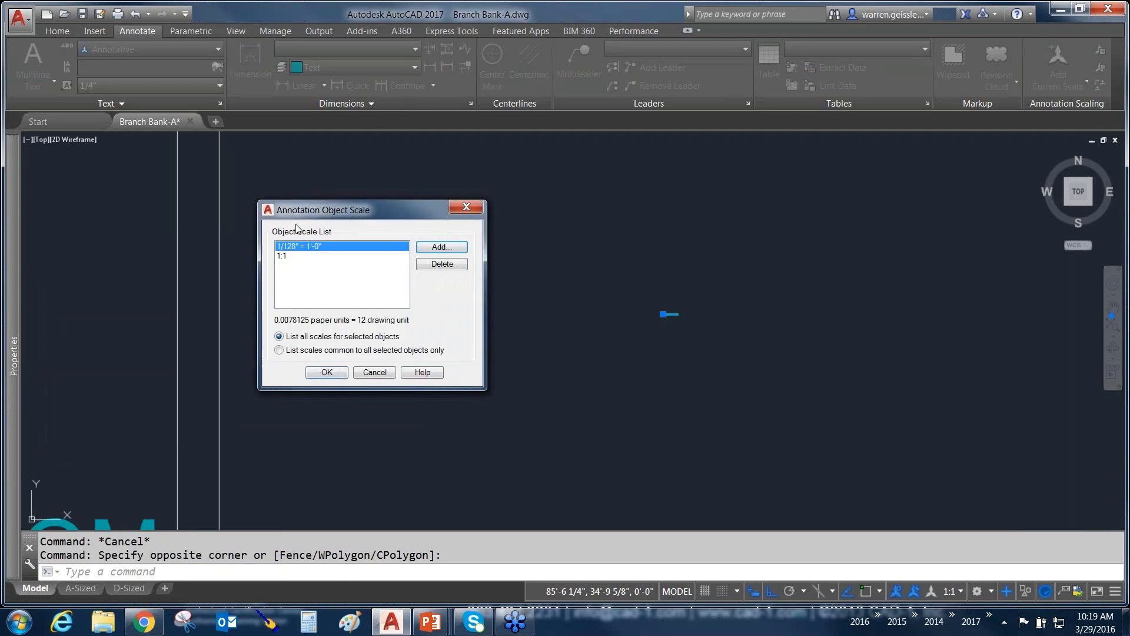
pyautogui.click(325, 373)
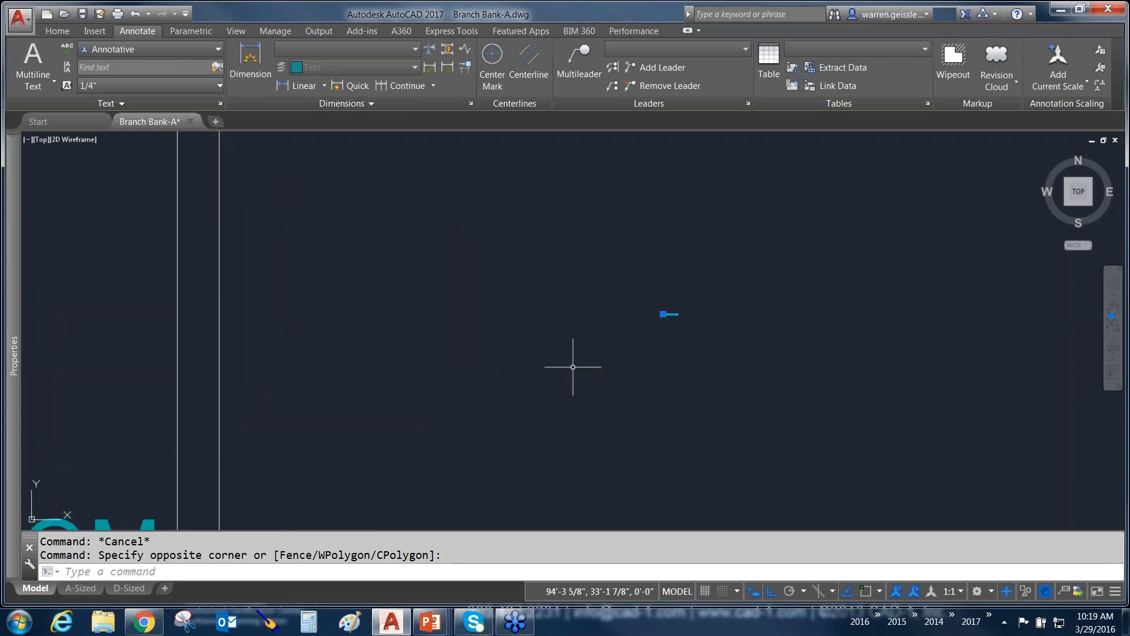
pyautogui.press('Escape')
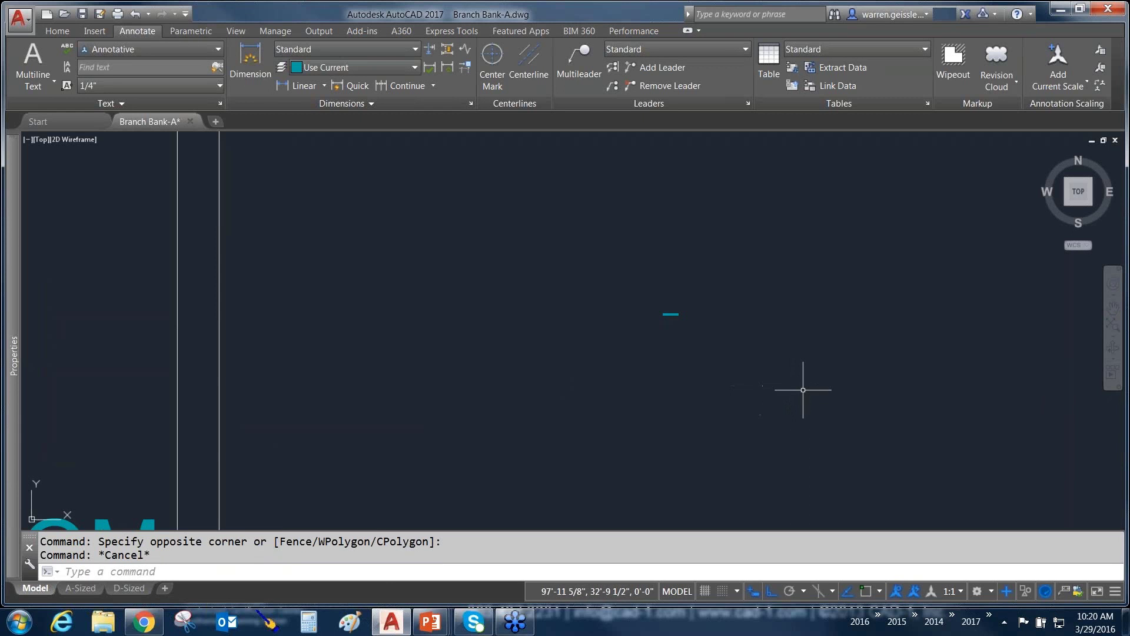
# Step: Turn off ortho mode and the automatic adding of scales to annotative objects when the annotation scale changes
pyautogui.press('F8')
pyautogui.moveTo(826, 400); pyautogui.dragTo(890, 570)
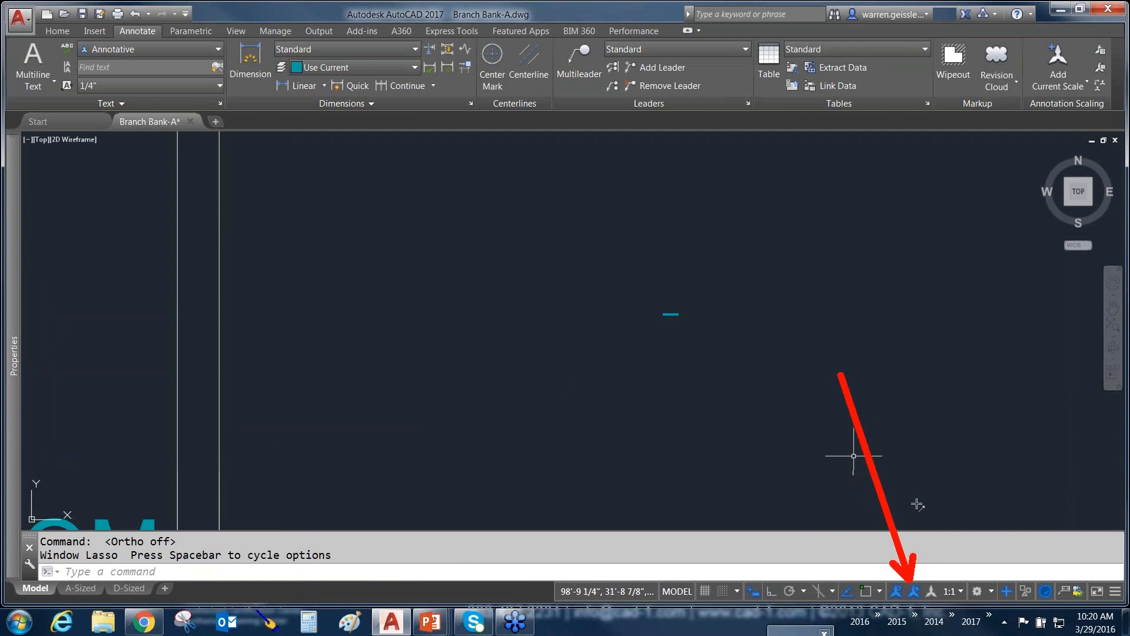
pyautogui.click(914, 595)
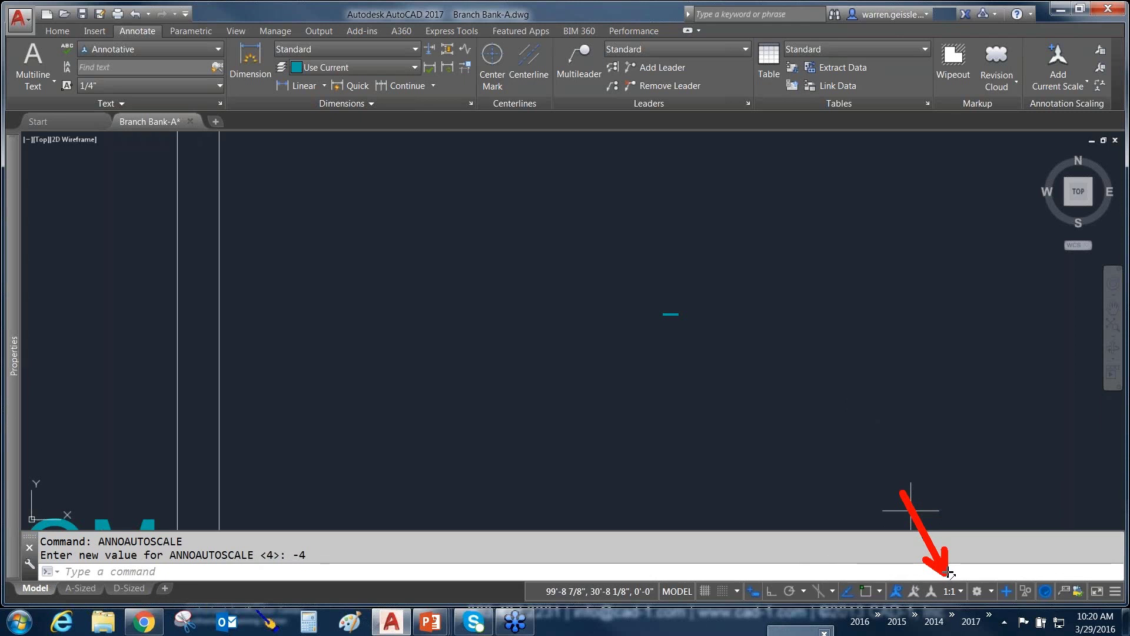
pyautogui.scroll(8, 688, 329)
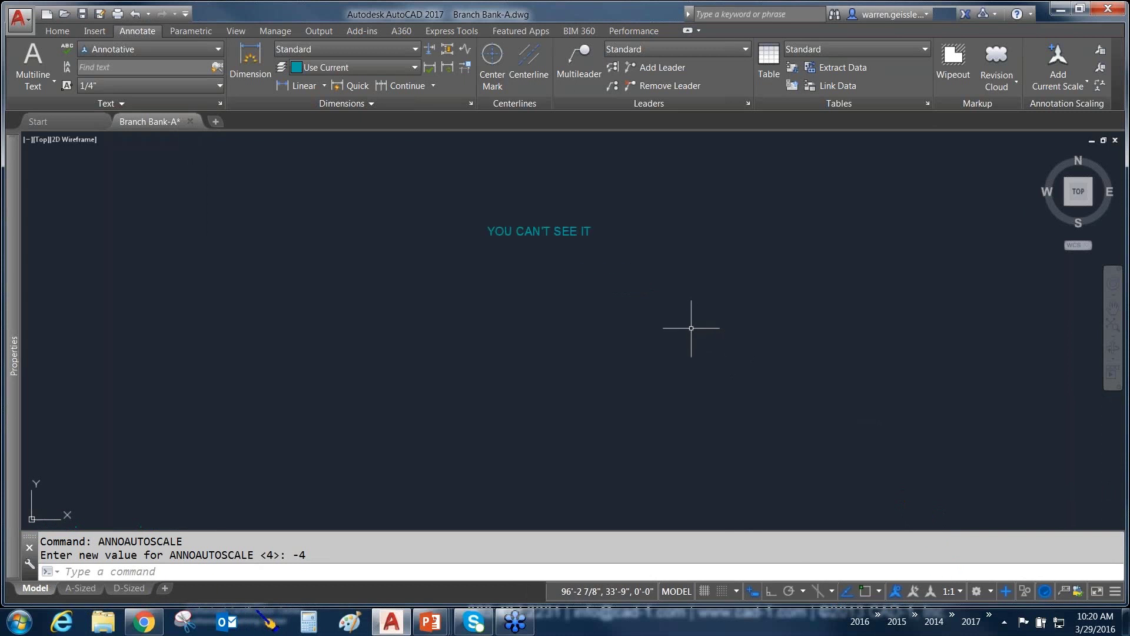
pyautogui.moveTo(679, 327); pyautogui.dragTo(711, 386, button='middle')
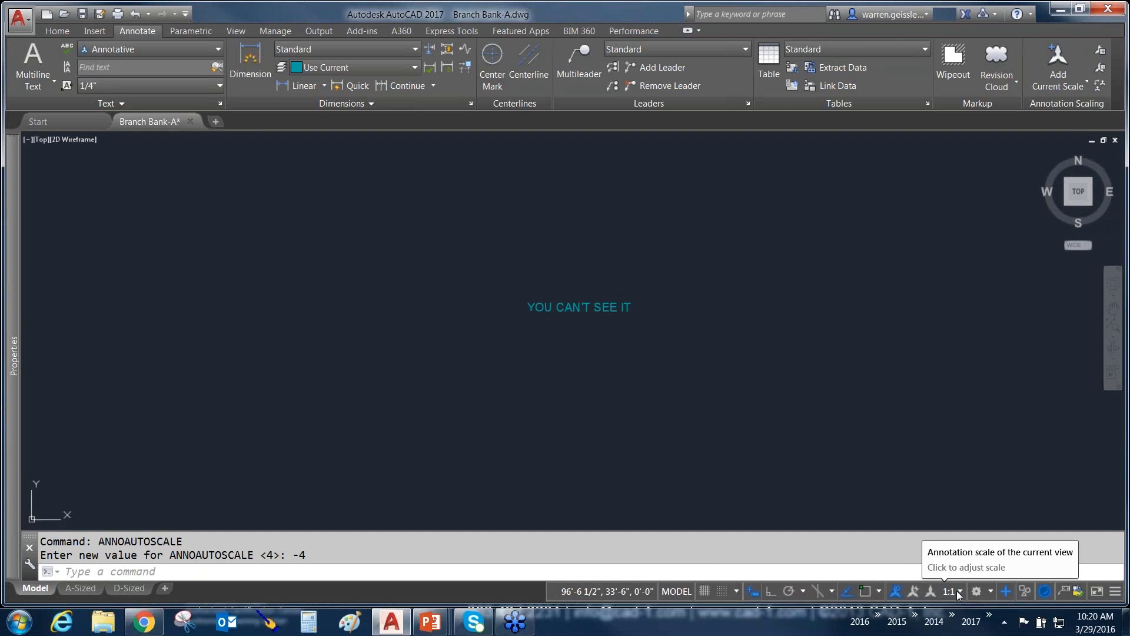
# Step: Show annotative objects only at the current scale, and set the model space annotation scale to 1/8" = 1'-0"
pyautogui.click(962, 591)
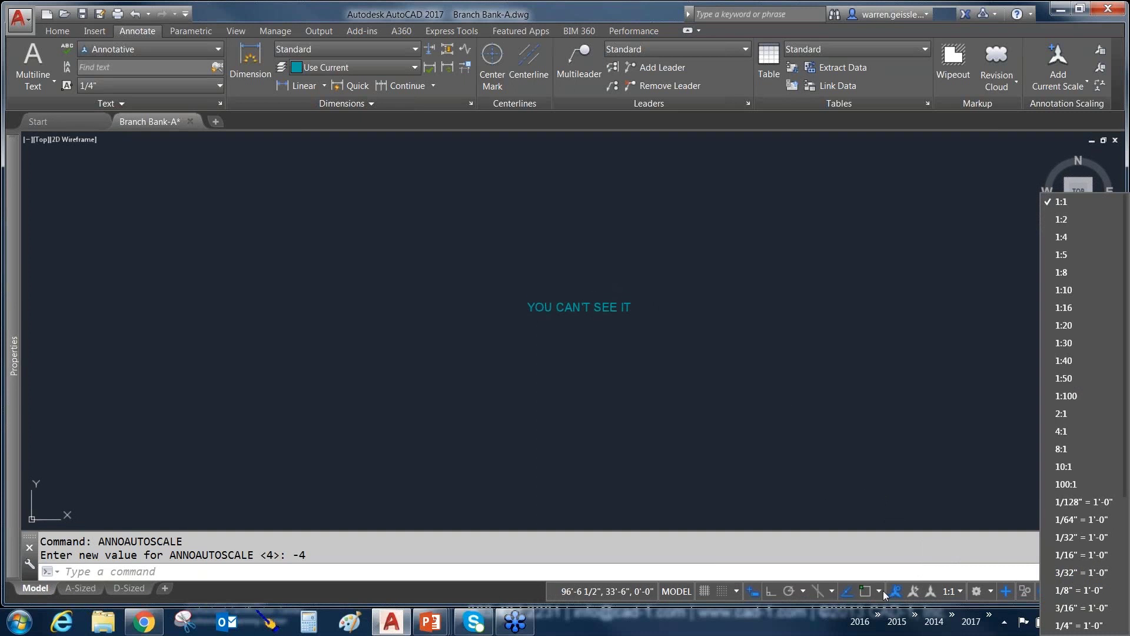
pyautogui.click(899, 591)
pyautogui.click(898, 591)
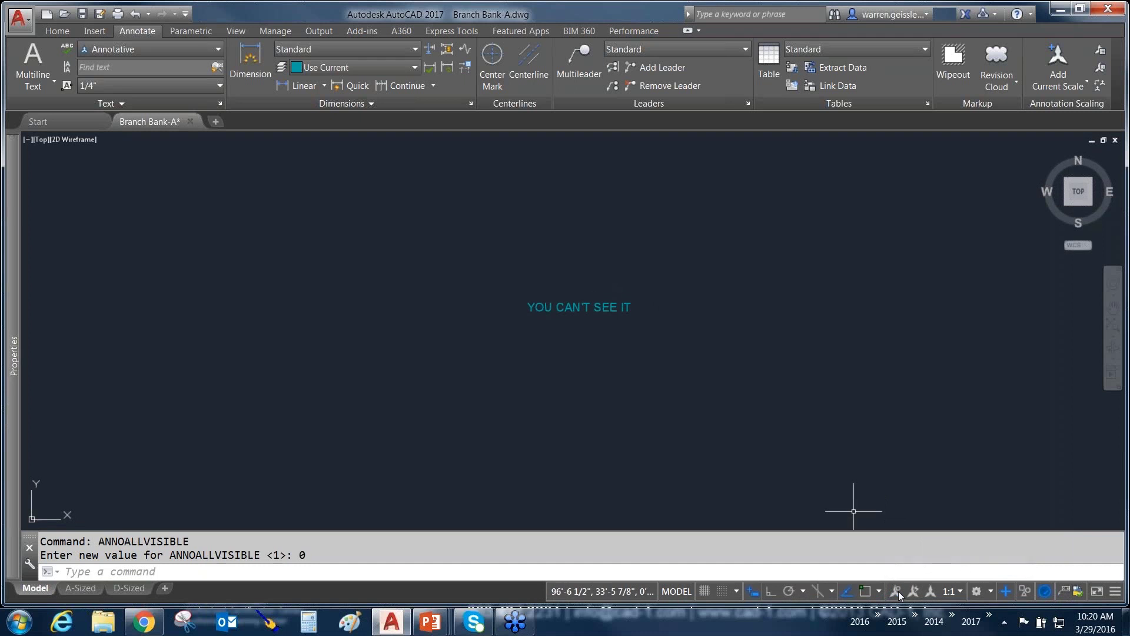
pyautogui.click(960, 592)
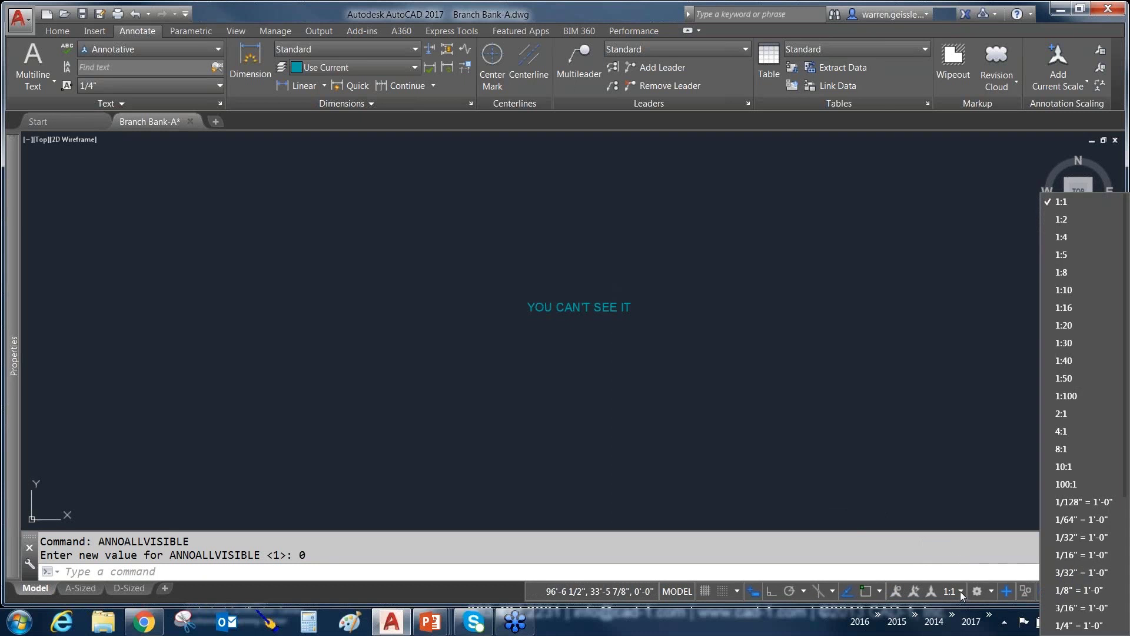
pyautogui.click(1071, 590)
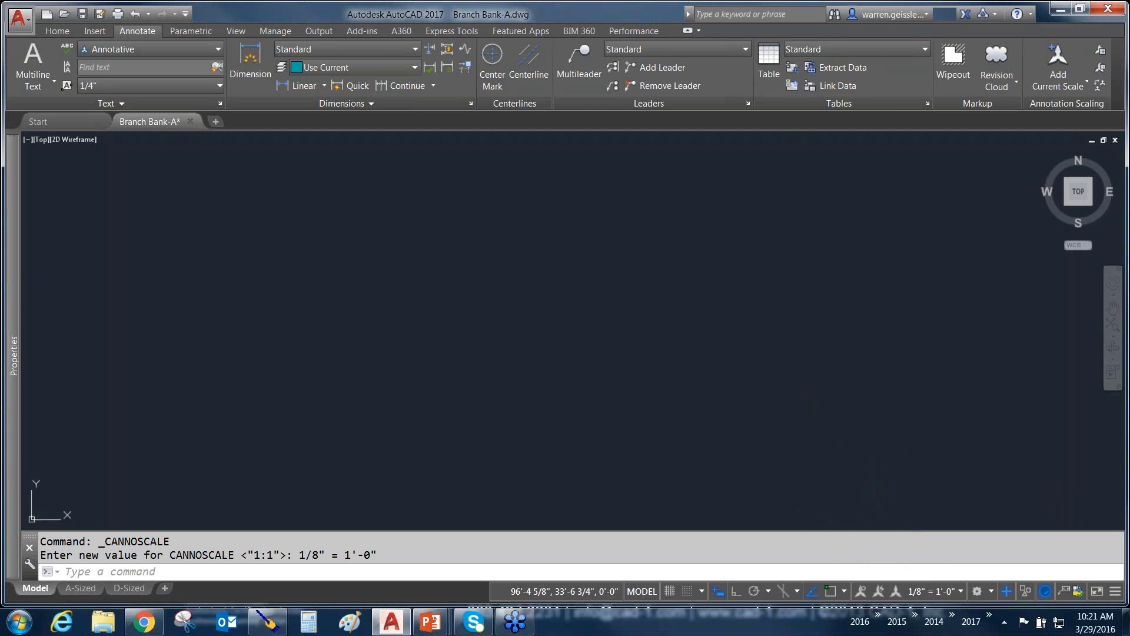
# Step: Turn the display of annotative objects at all scales on and back off to compare the text's visibility
pyautogui.click(860, 591)
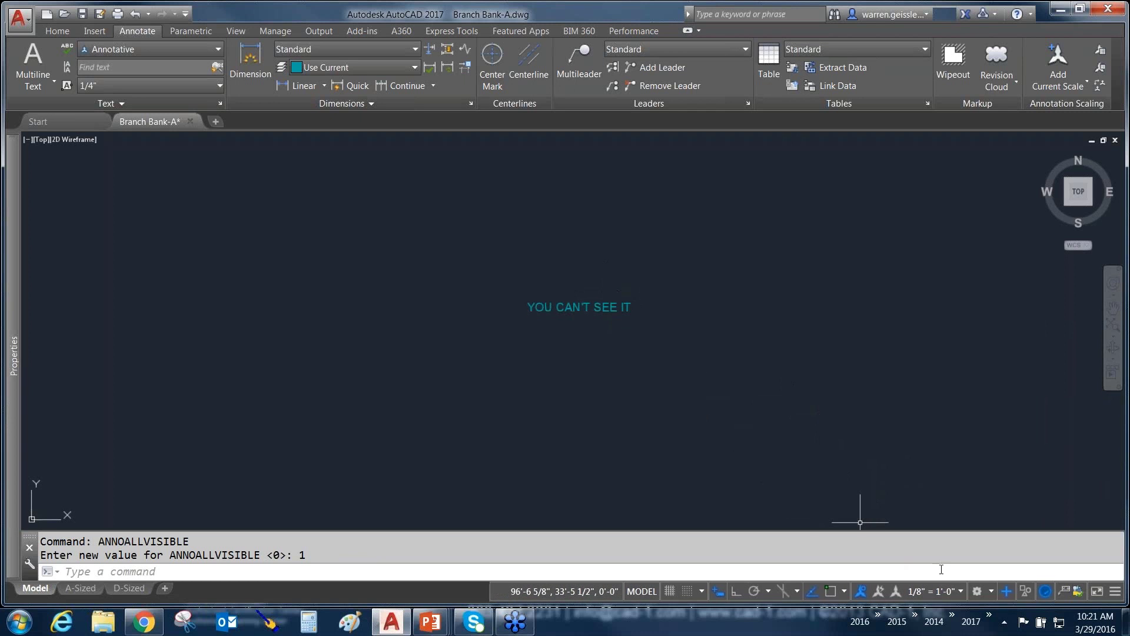
pyautogui.click(960, 591)
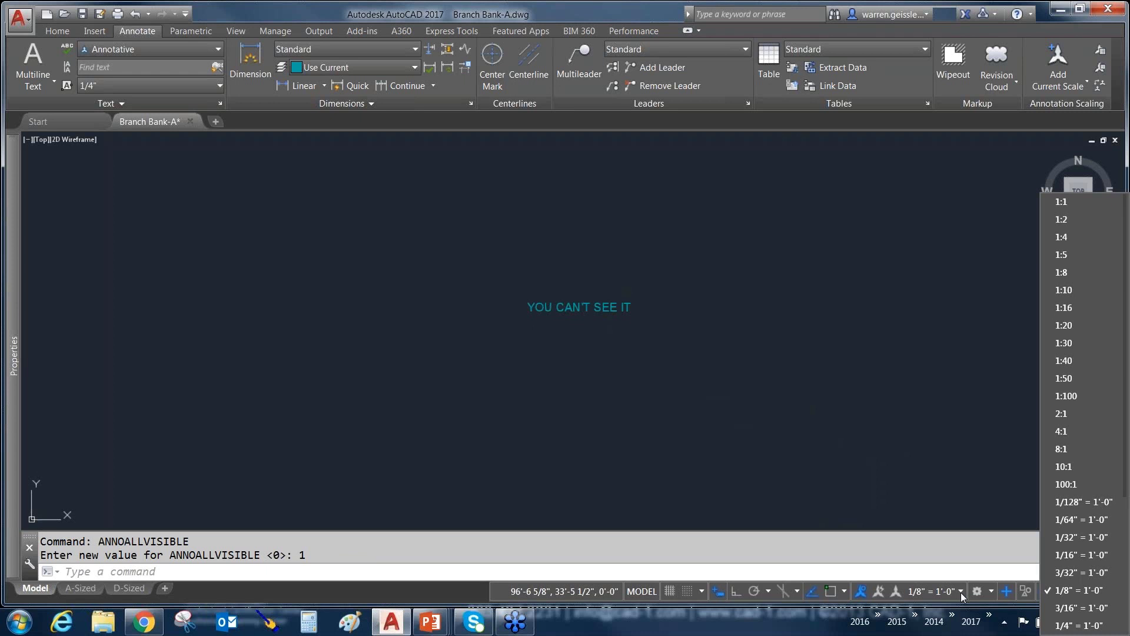
pyautogui.click(895, 487)
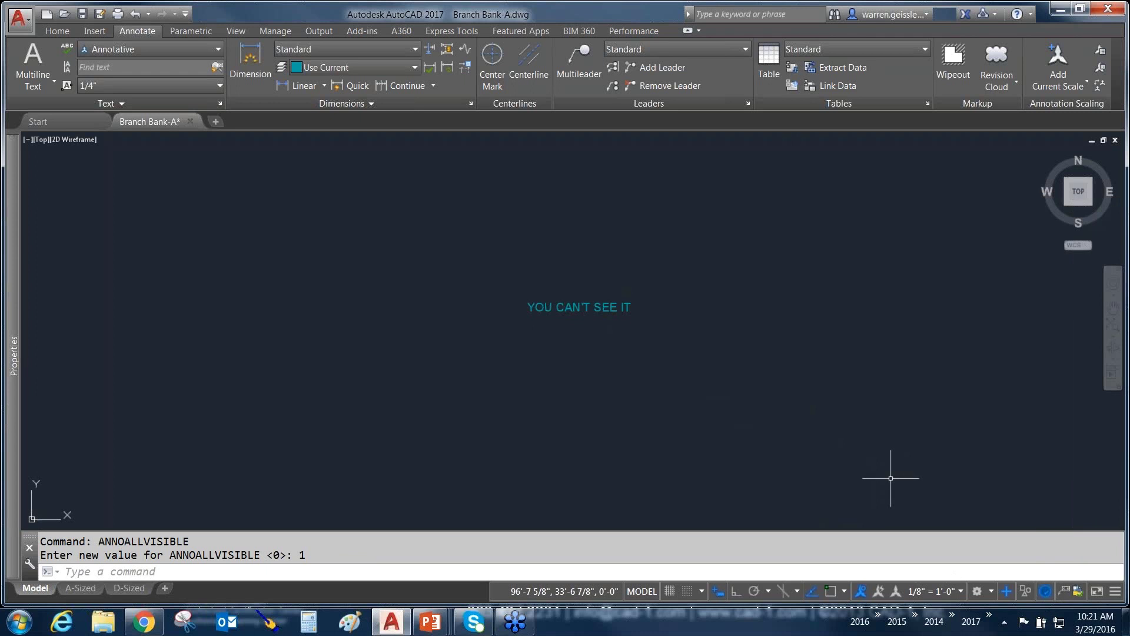
pyautogui.click(860, 591)
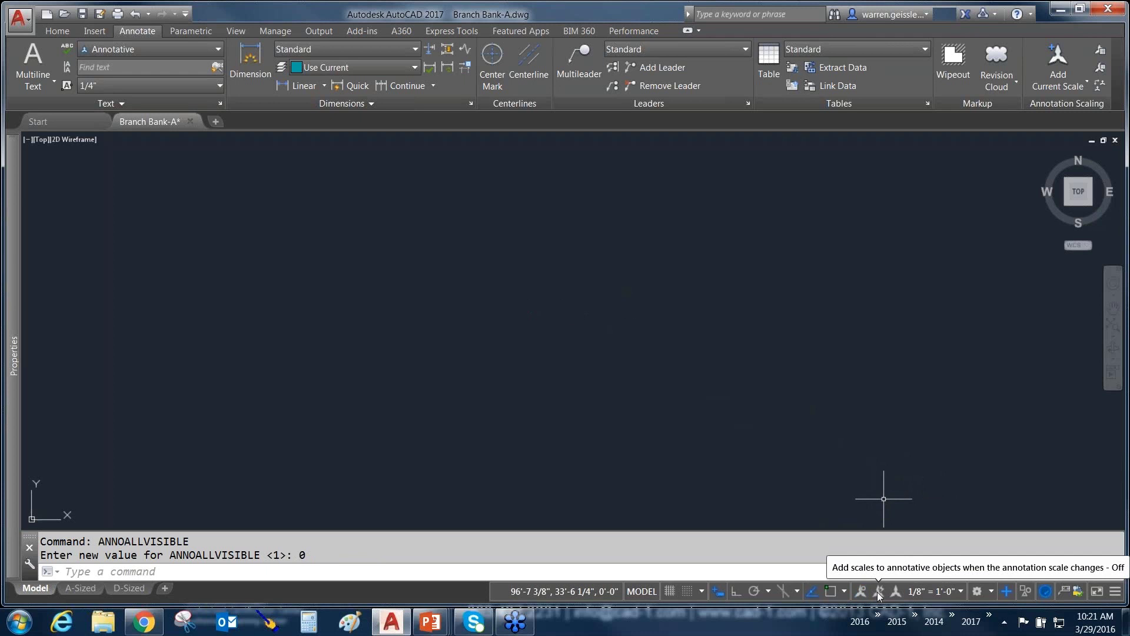
# Step: Turn on automatic adding of scales to annotative objects and set the annotation scale to 3/16" = 1'-0"
pyautogui.click(878, 592)
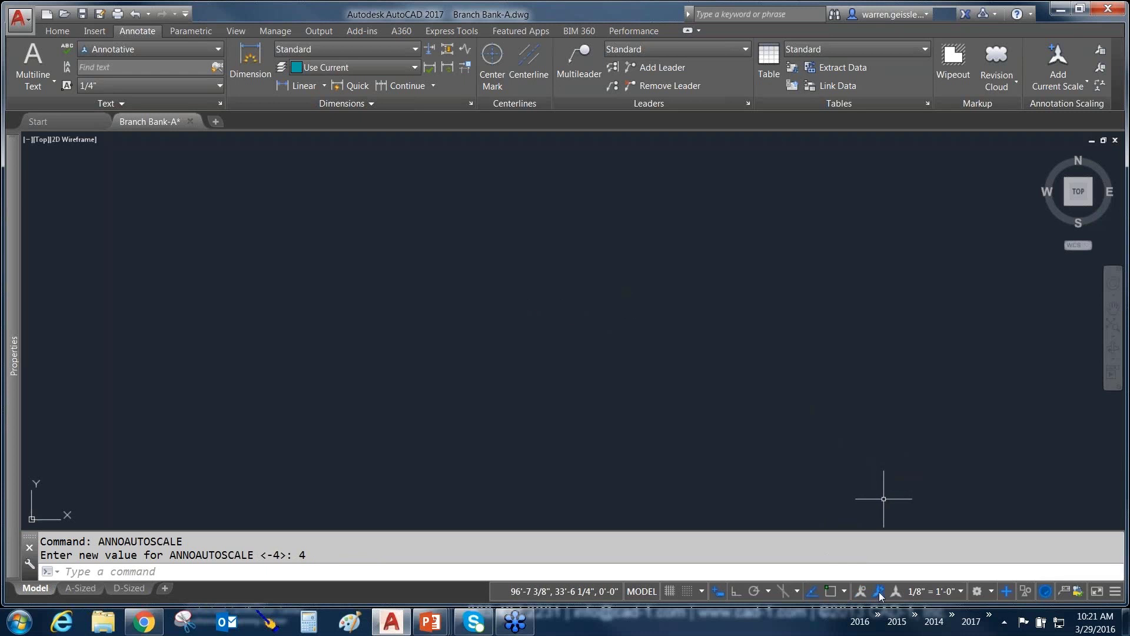
pyautogui.moveTo(790, 437); pyautogui.dragTo(916, 571)
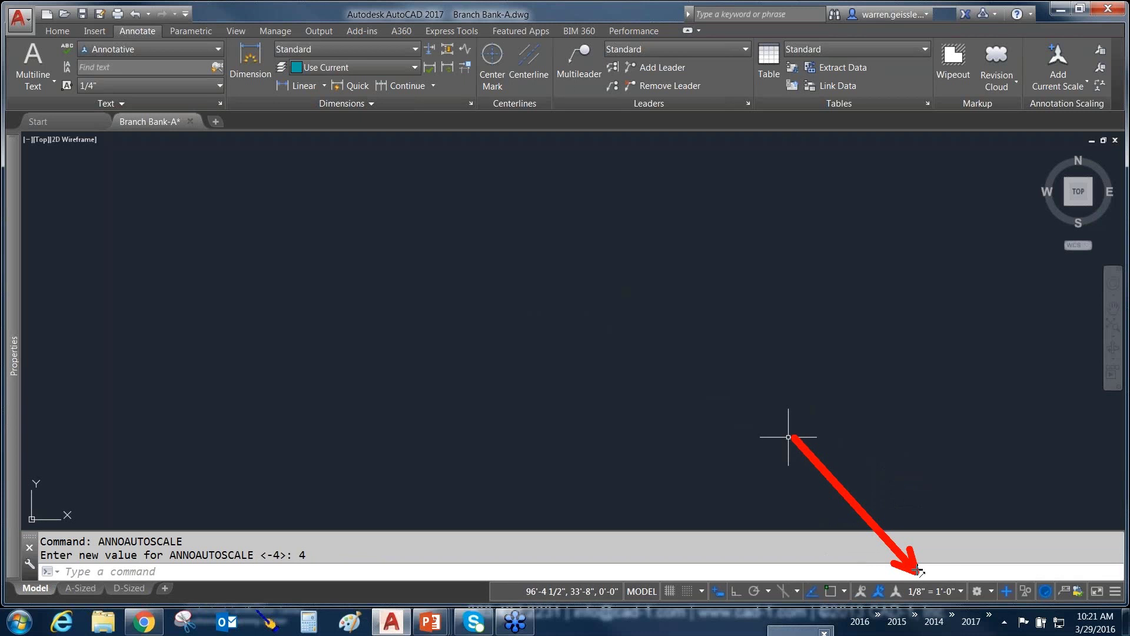
pyautogui.press('Escape')
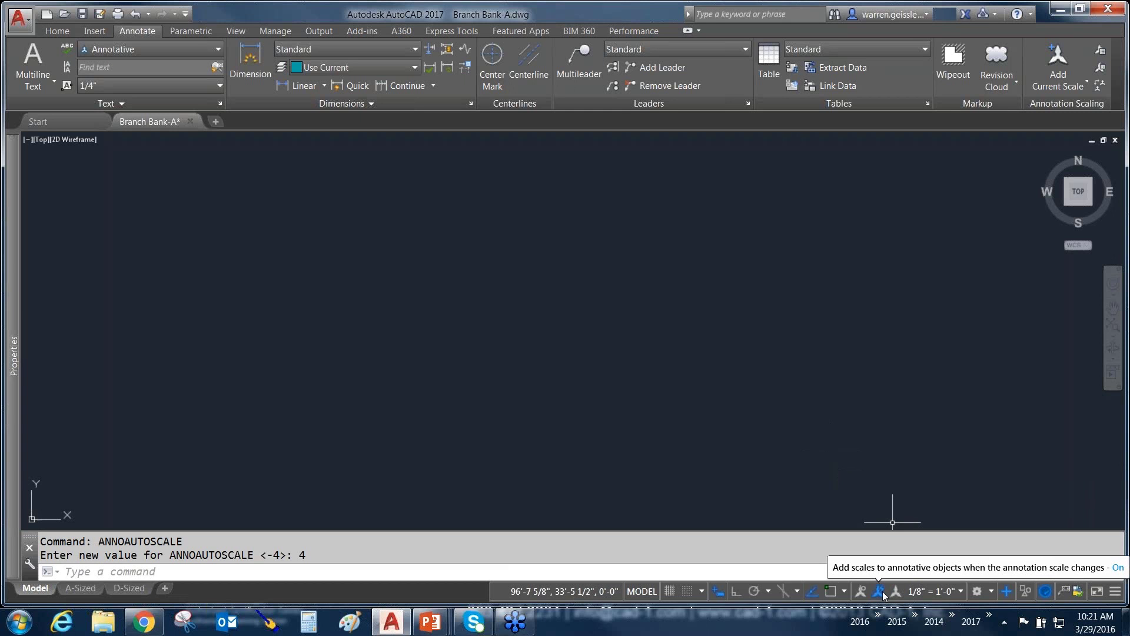
pyautogui.click(960, 591)
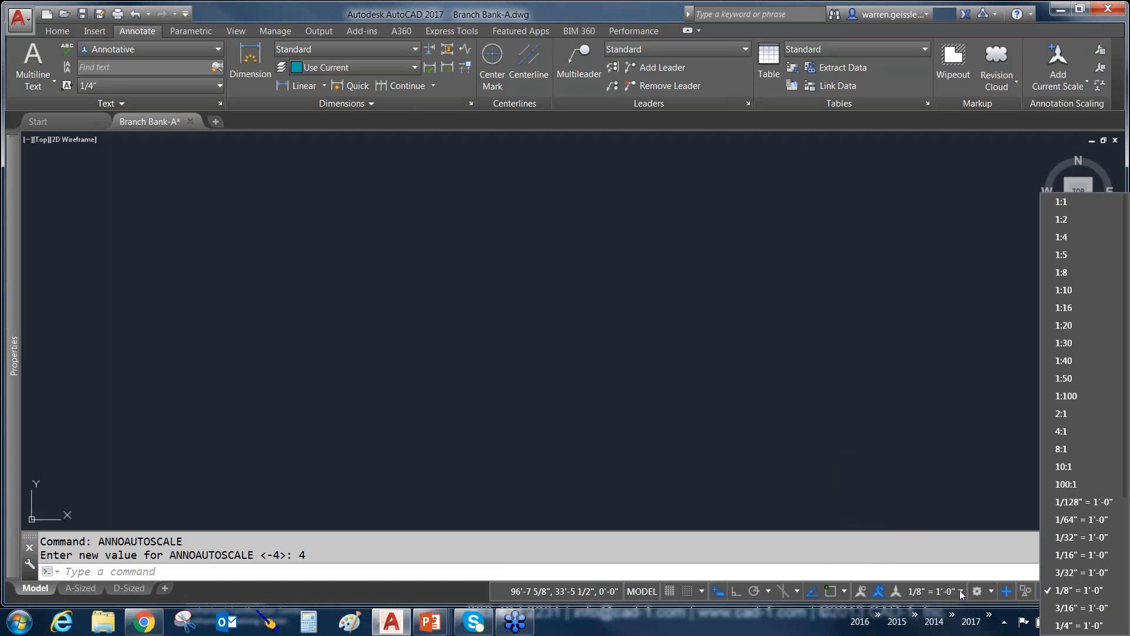
pyautogui.click(1061, 606)
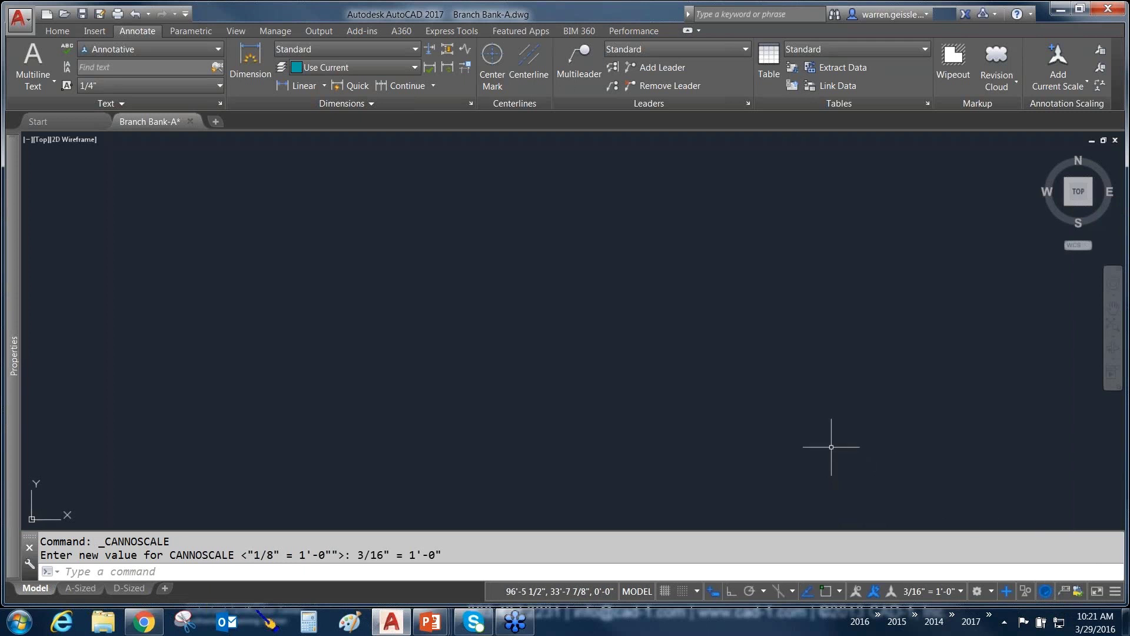
pyautogui.scroll(-4, 797, 431)
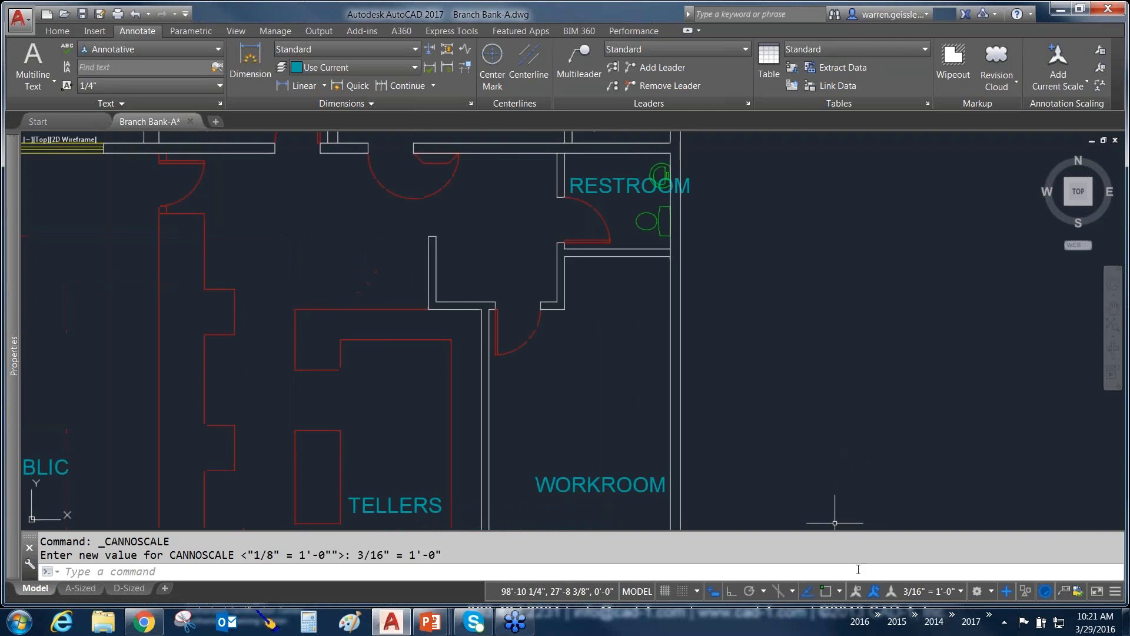
# Step: Turn on the display of annotative objects at all scales and locate the small text beside the workroom
pyautogui.click(863, 592)
pyautogui.moveTo(862, 424)
pyautogui.mouseDown(button='middle')
pyautogui.moveTo(790, 395)
pyautogui.moveTo(724, 316)
pyautogui.moveTo(740, 265)
pyautogui.mouseUp(button='middle')
pyautogui.scroll(-6, 740, 285)
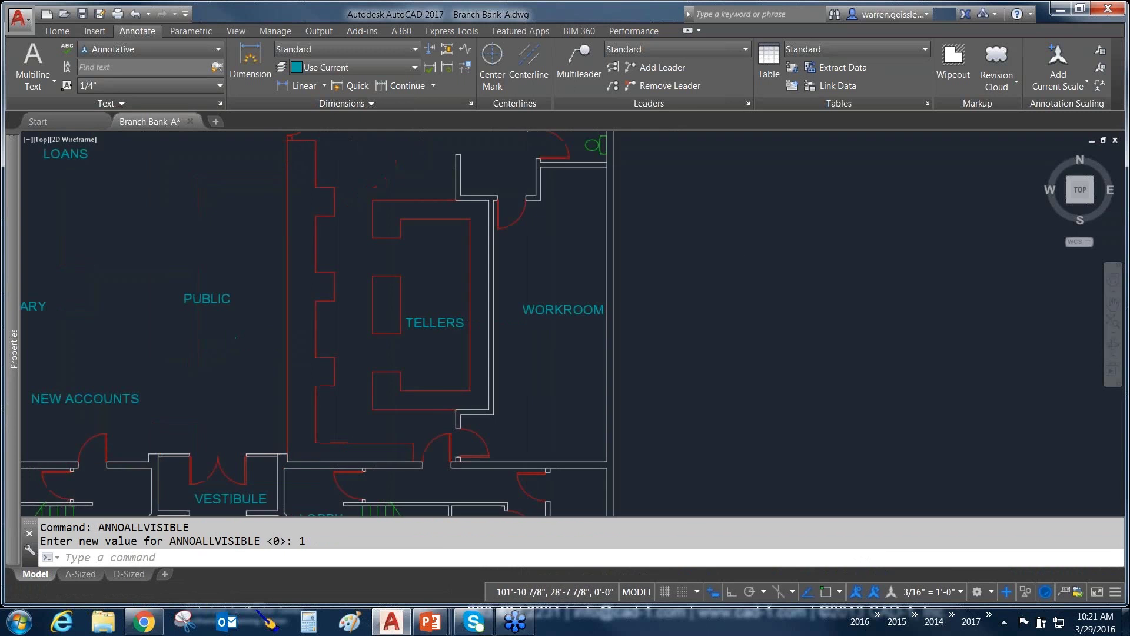
pyautogui.scroll(8, 740, 324)
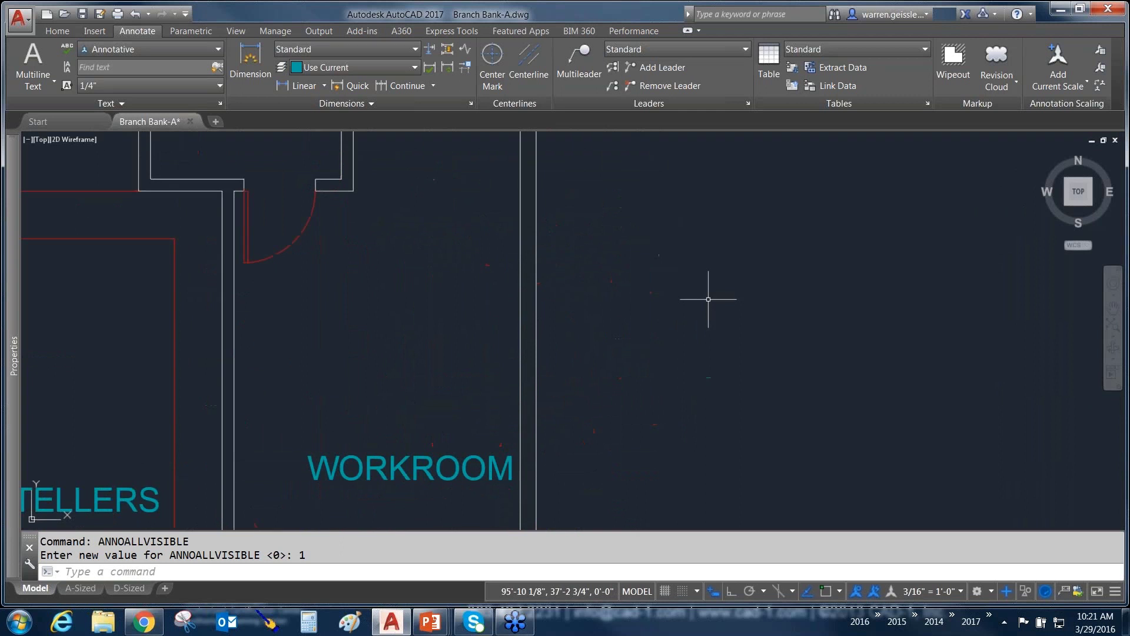
pyautogui.scroll(2, 691, 370)
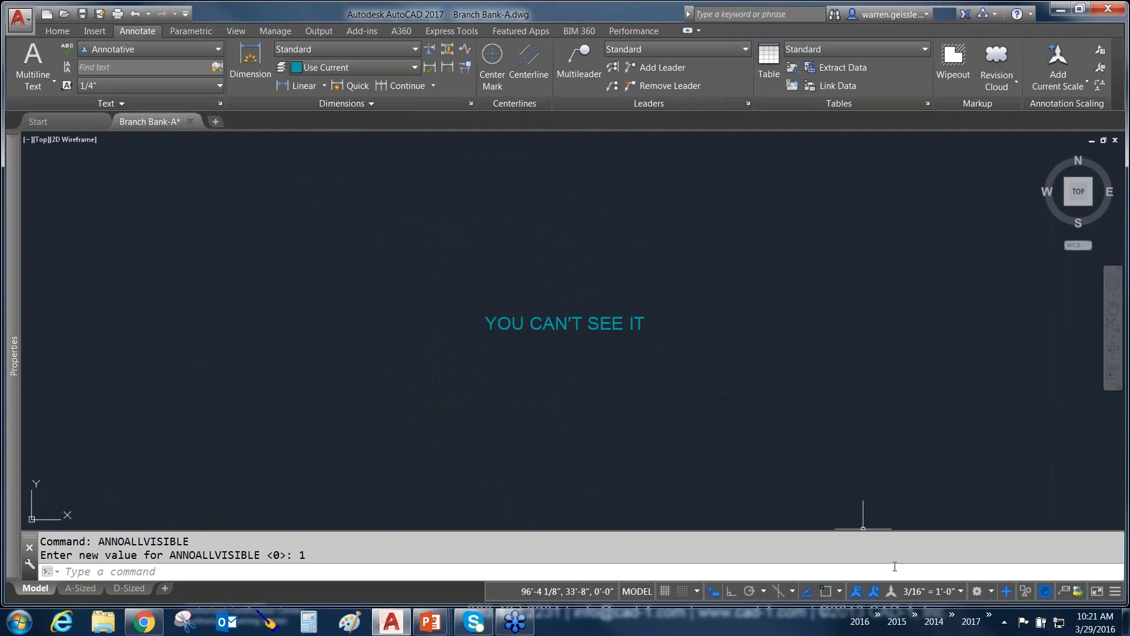
# Step: Set the model space annotation scale to 3/32" = 1'-0" and inspect the YOU CAN'T SEE IT text beside the plan
pyautogui.click(961, 591)
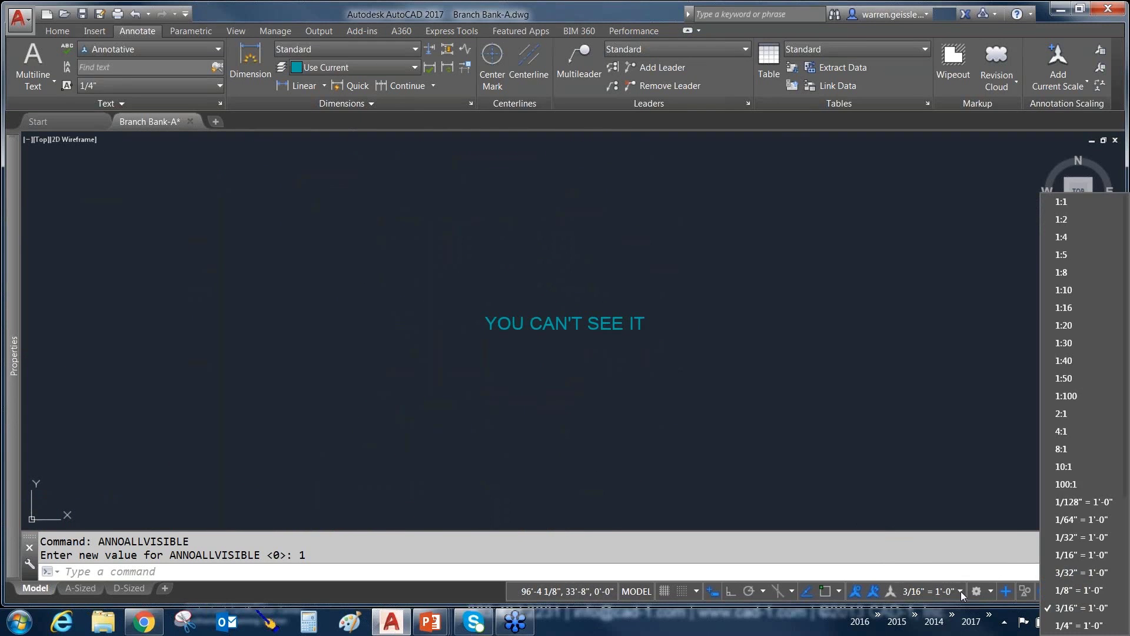
pyautogui.click(1083, 574)
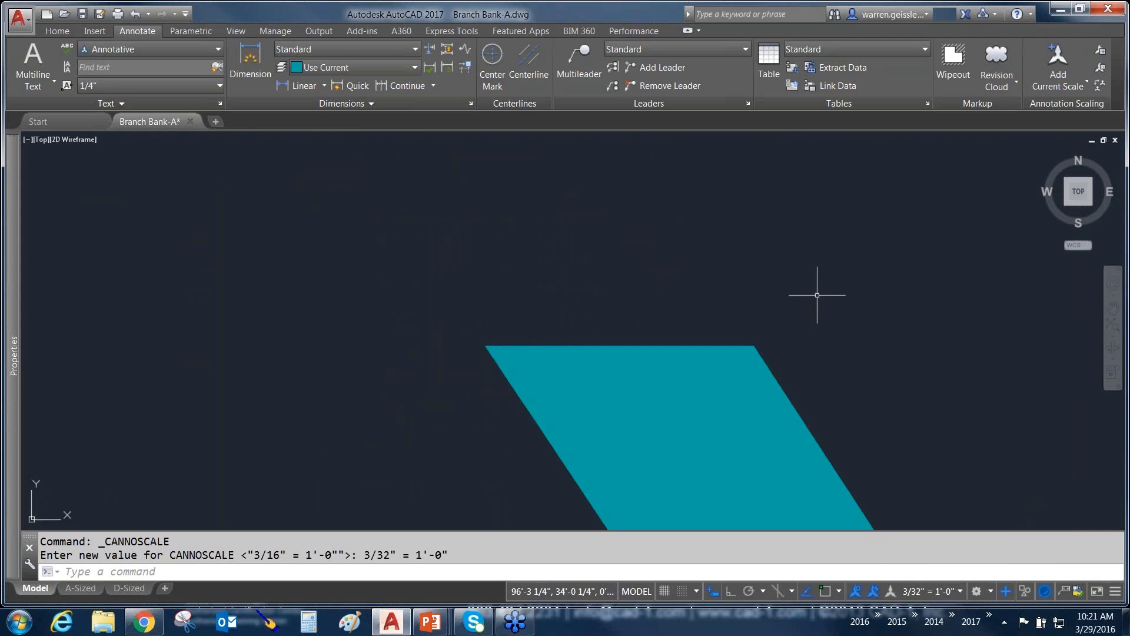
pyautogui.scroll(-6, 804, 272)
pyautogui.scroll(-8, 804, 273)
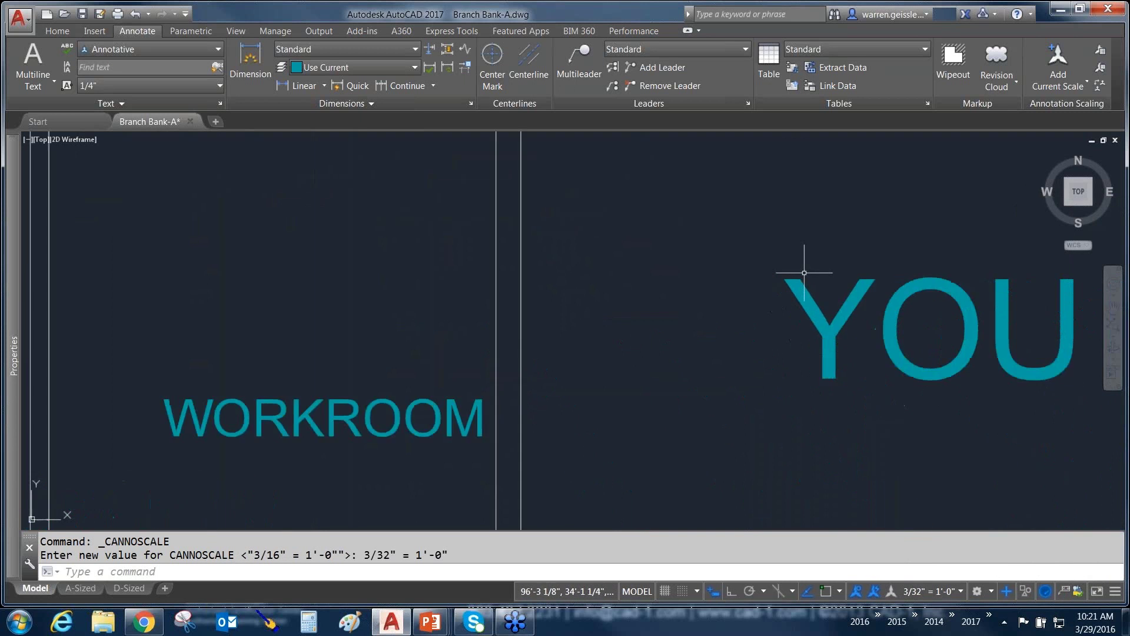
pyautogui.moveTo(849, 341); pyautogui.dragTo(638, 348, button='middle')
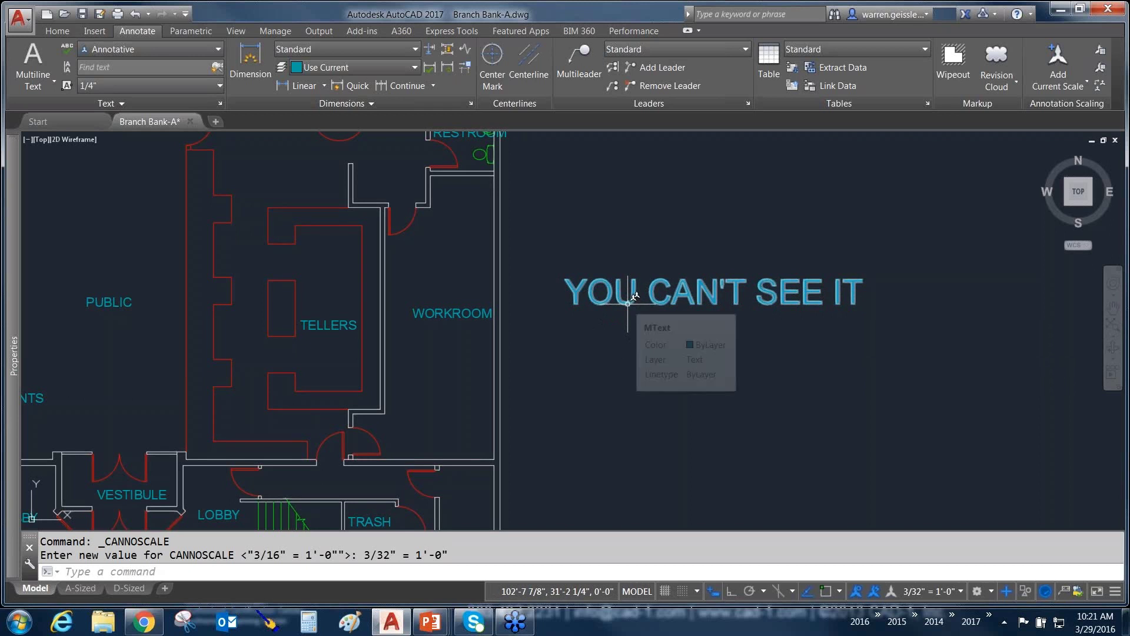
pyautogui.moveTo(626, 303)
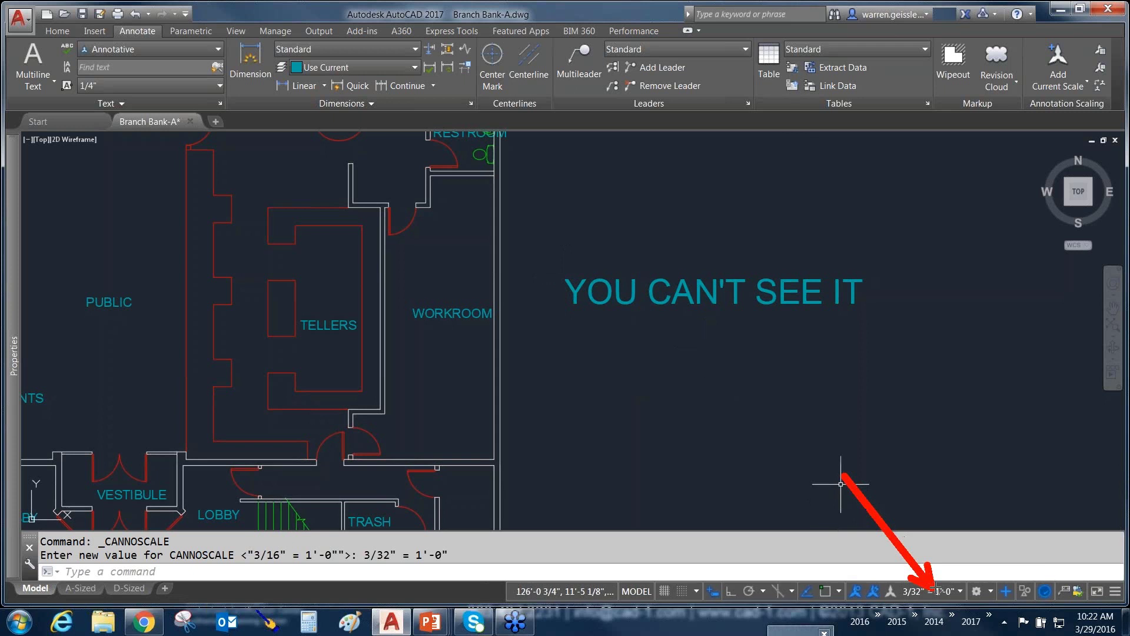
# Step: Review the available annotation scales, and check the D-Sized layout before returning to model space
pyautogui.click(960, 591)
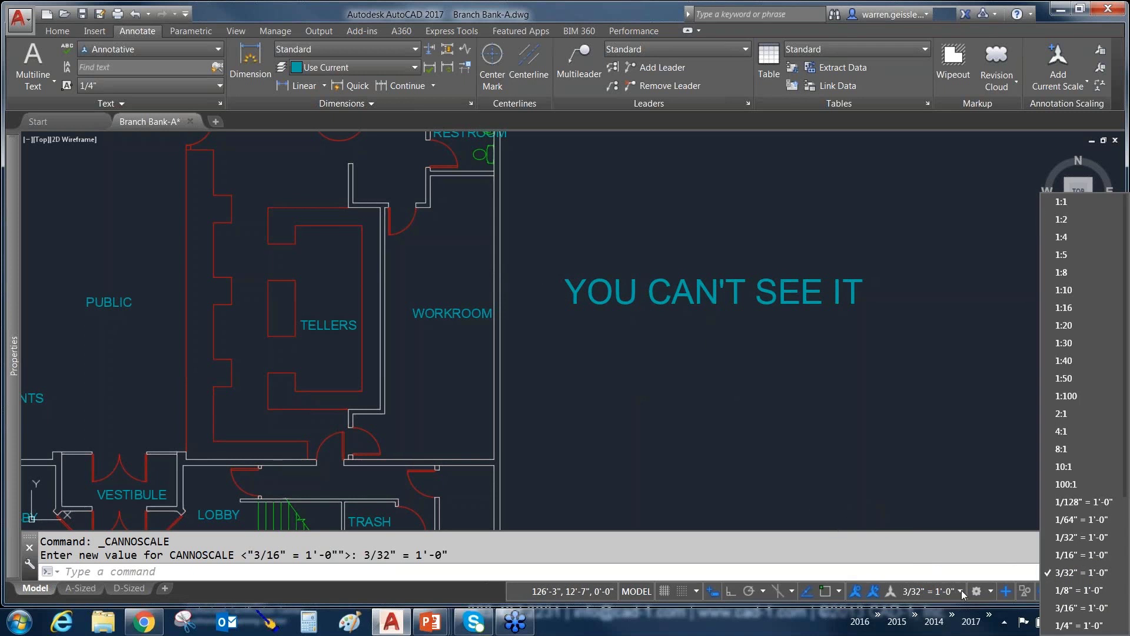
pyautogui.click(823, 416)
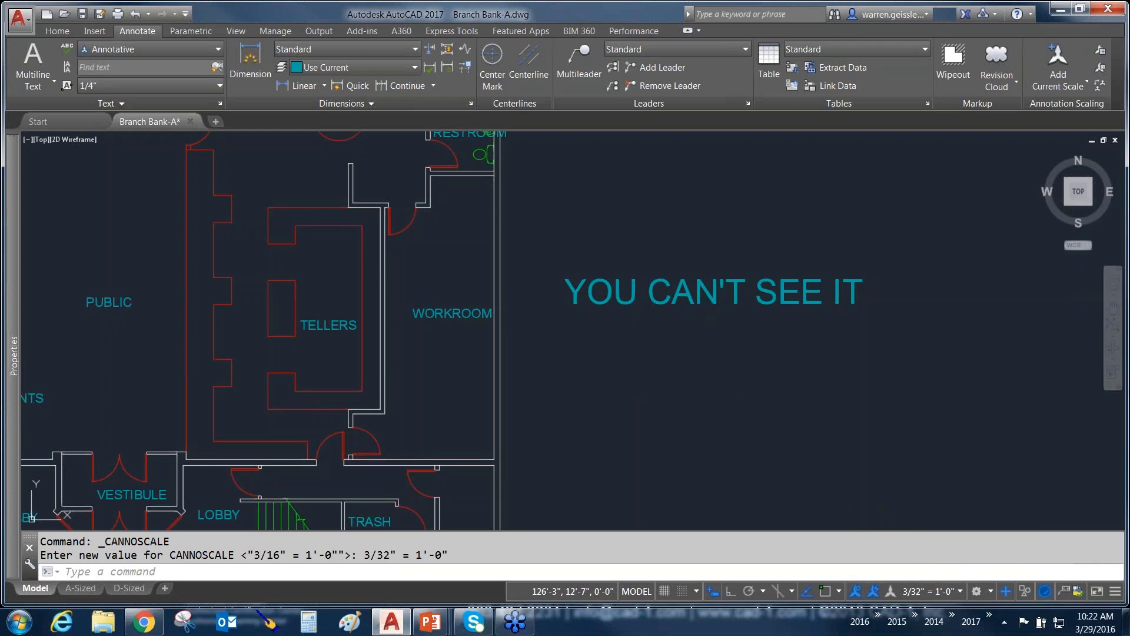
pyautogui.click(129, 588)
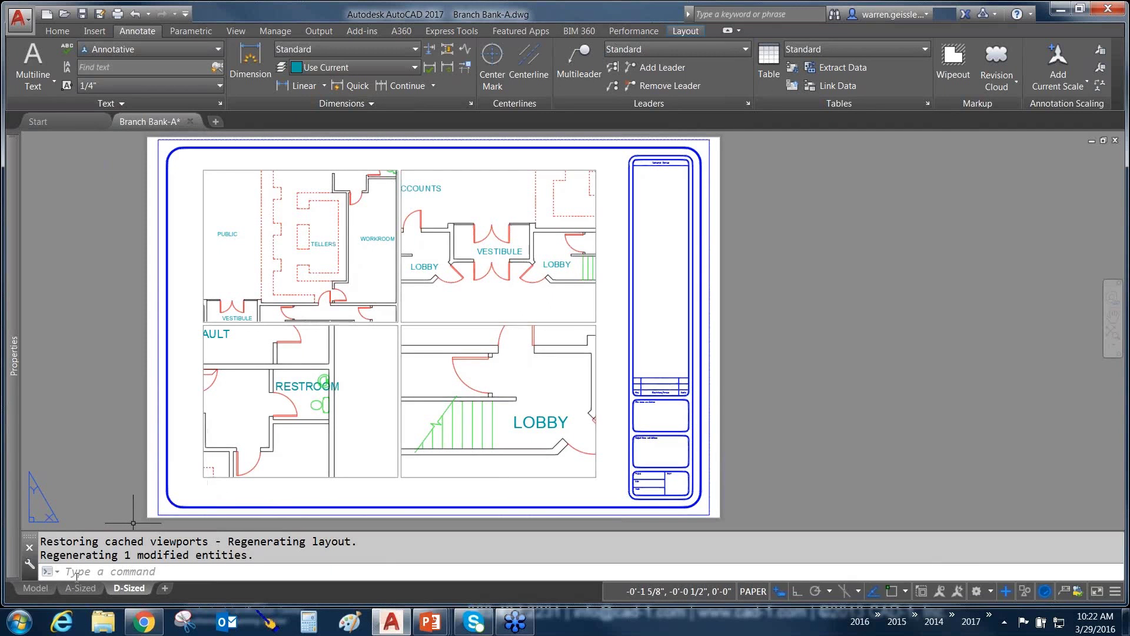
pyautogui.click(38, 591)
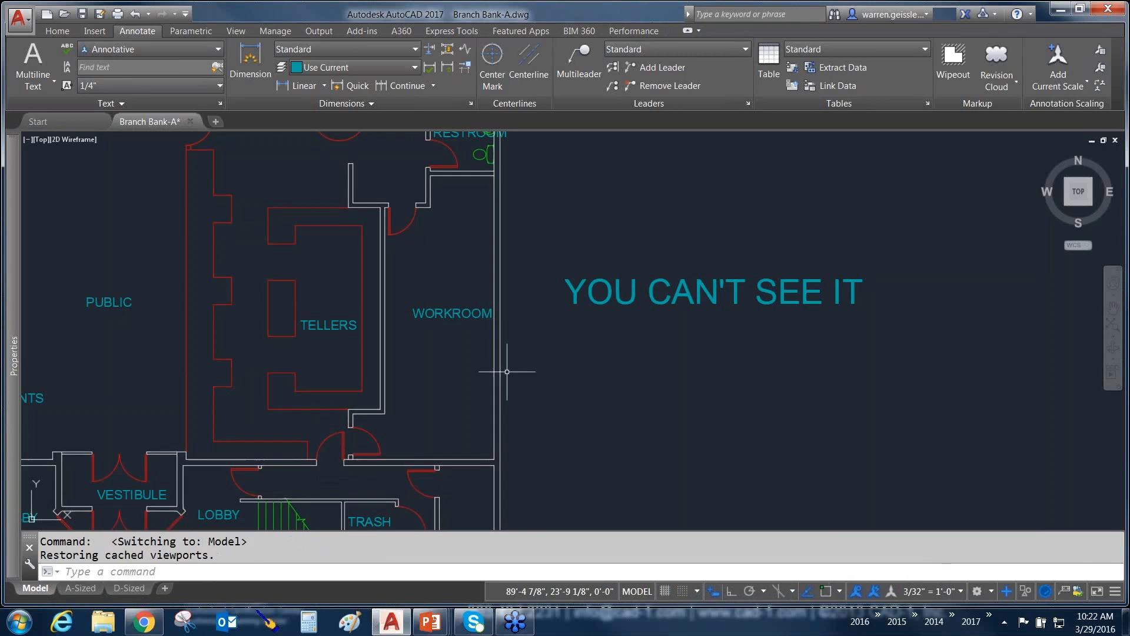
# Step: Erase the YOU CAN'T SEE IT text beside the workroom in model space
pyautogui.click(687, 246)
pyautogui.click(638, 321)
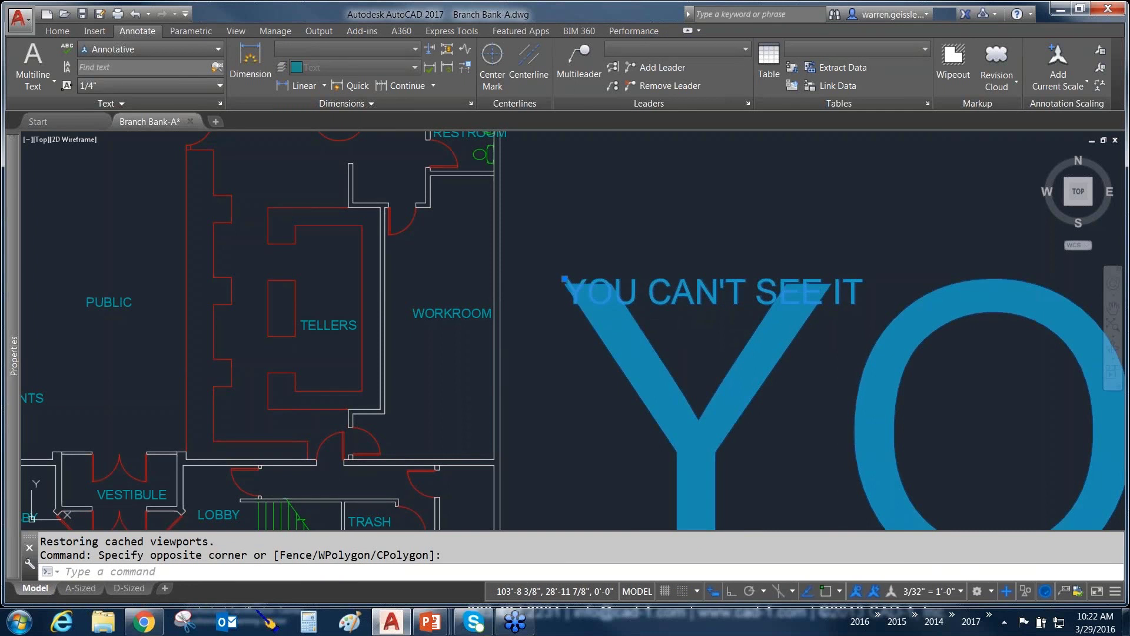
pyautogui.press('Delete')
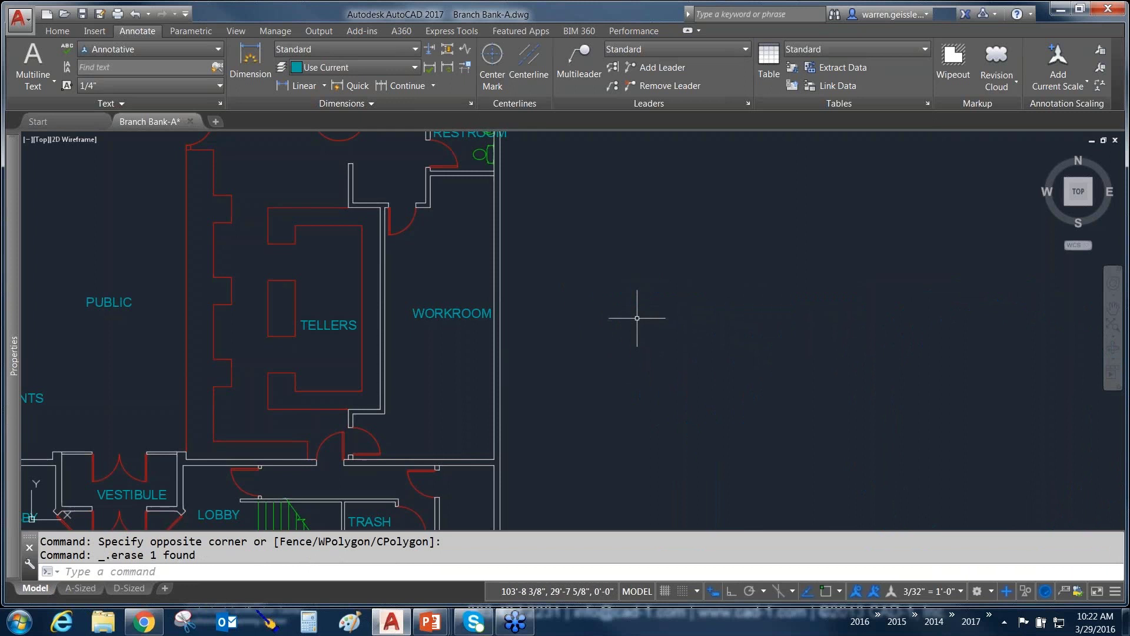
# Step: Examine the NOTES label's text style, annotative setting and height in its properties
pyautogui.scroll(-2, 635, 321)
pyautogui.moveTo(612, 303); pyautogui.dragTo(806, 322, button='middle')
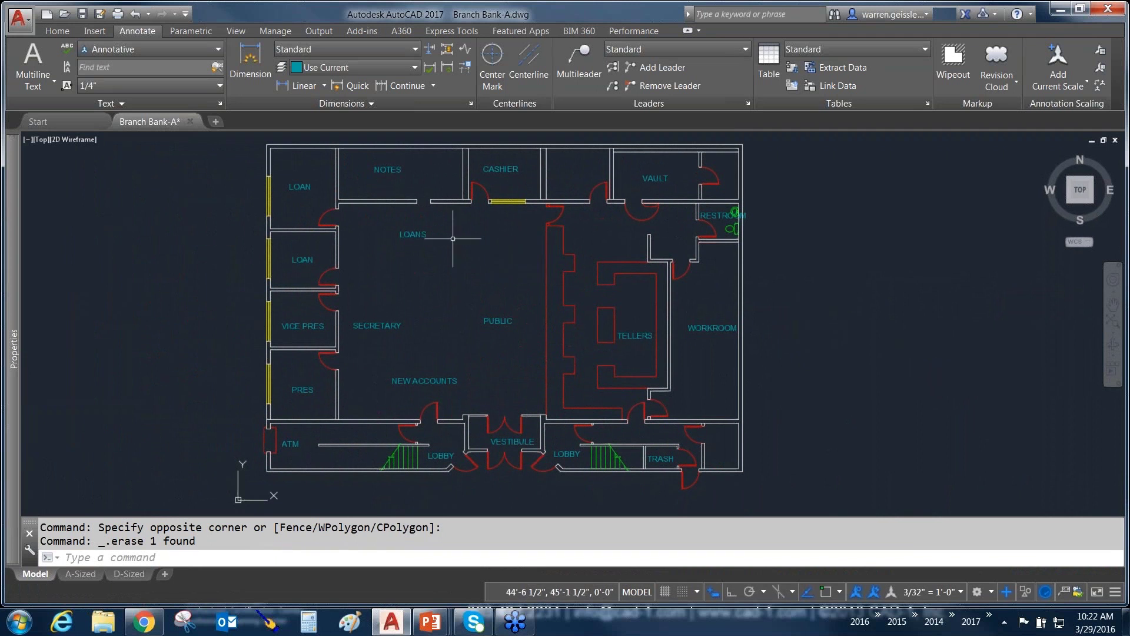
pyautogui.moveTo(386, 169)
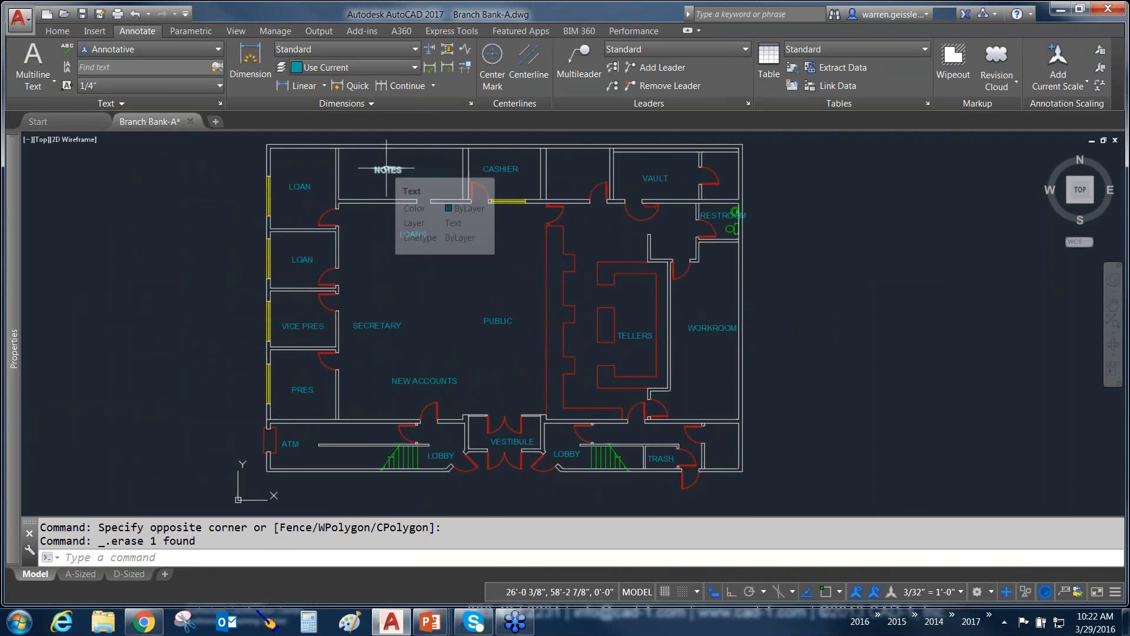
pyautogui.click(386, 168)
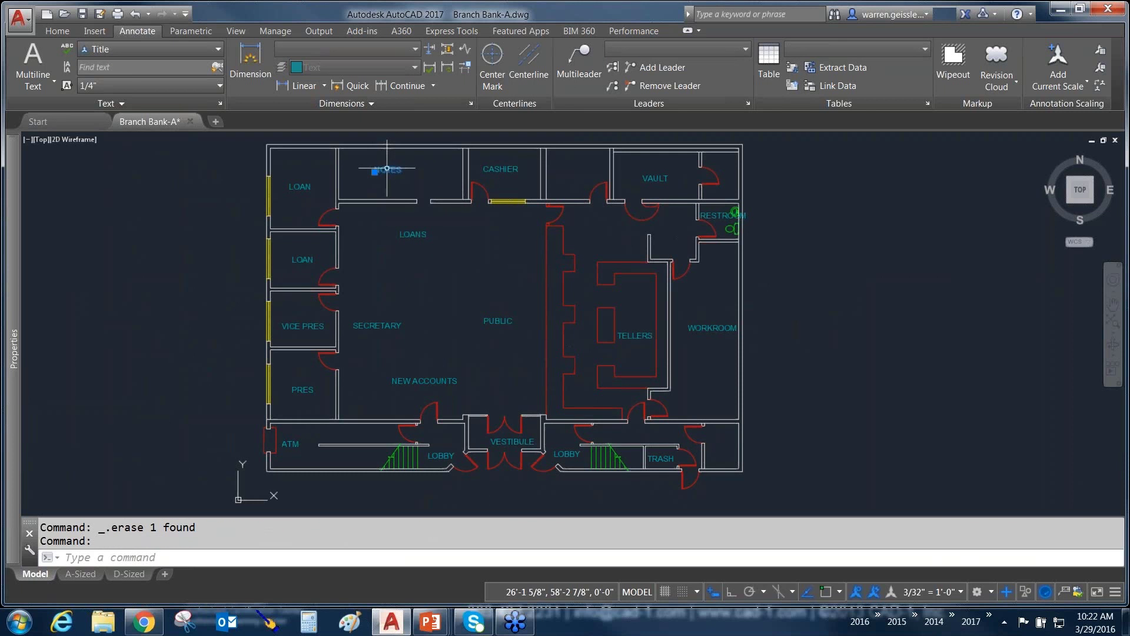
pyautogui.moveTo(9, 257)
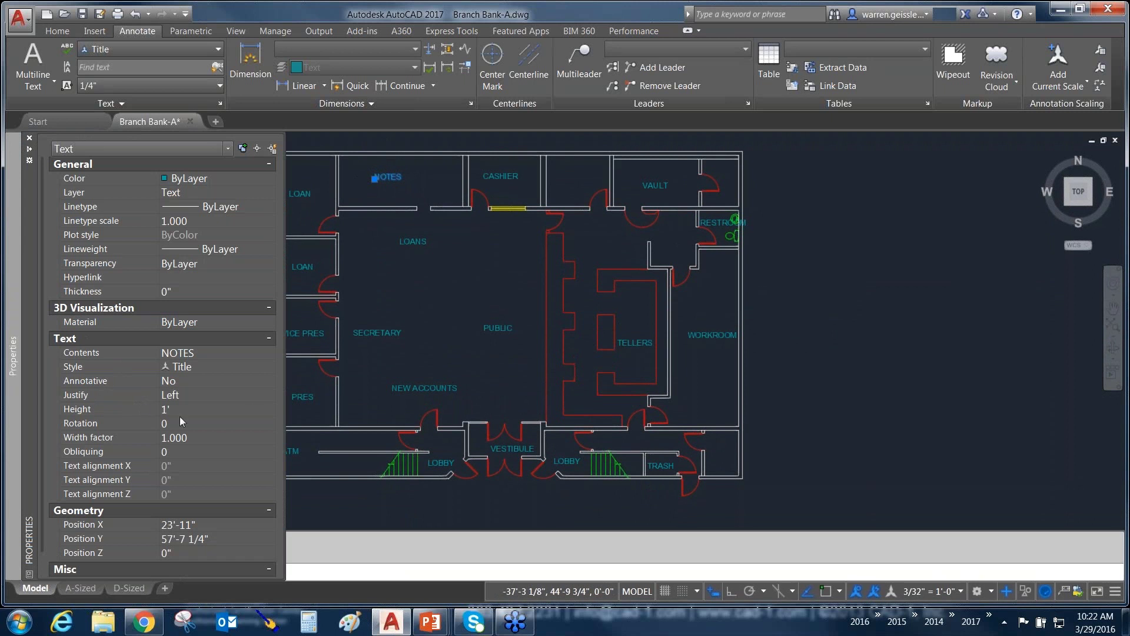
pyautogui.press('Escape')
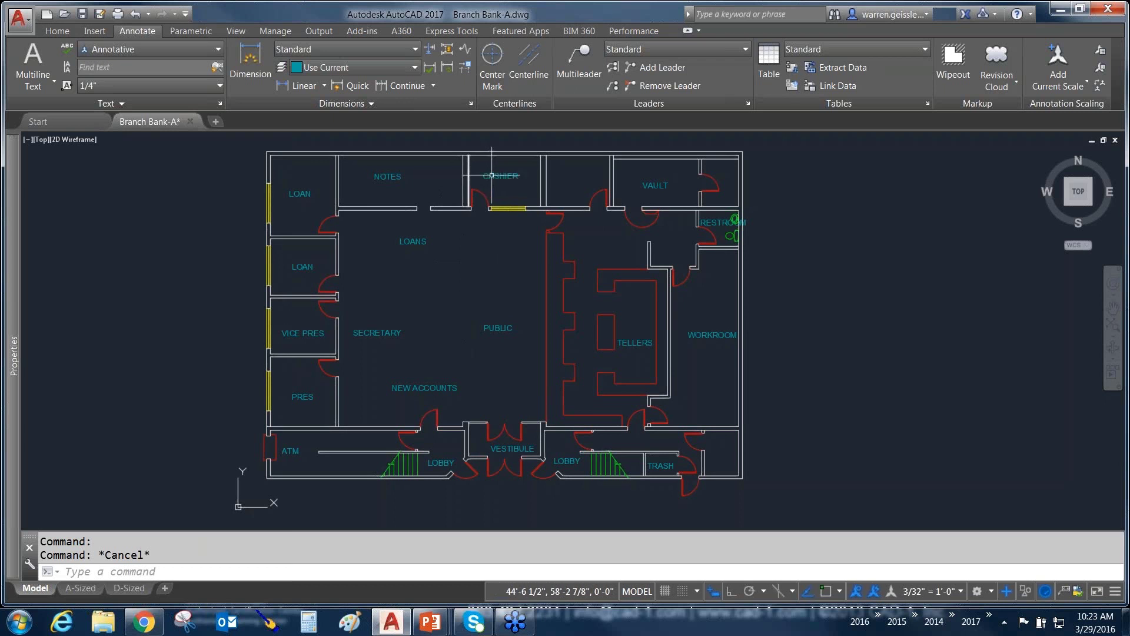
# Step: Change the CASHIER label's text style to Annotative
pyautogui.moveTo(494, 176)
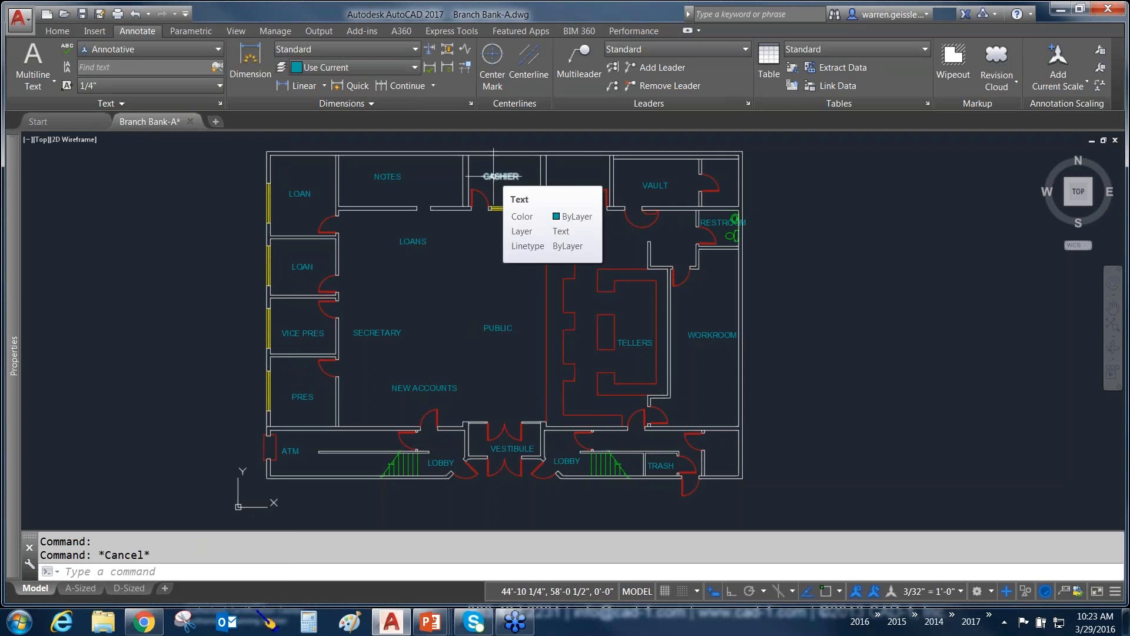
pyautogui.click(494, 176)
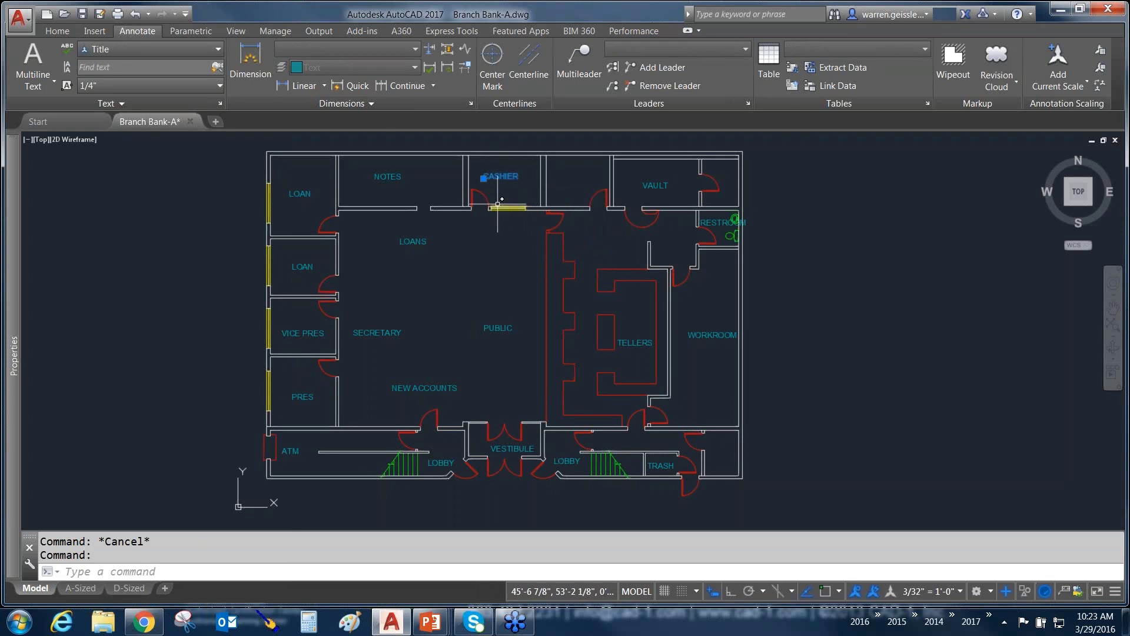
pyautogui.click(205, 50)
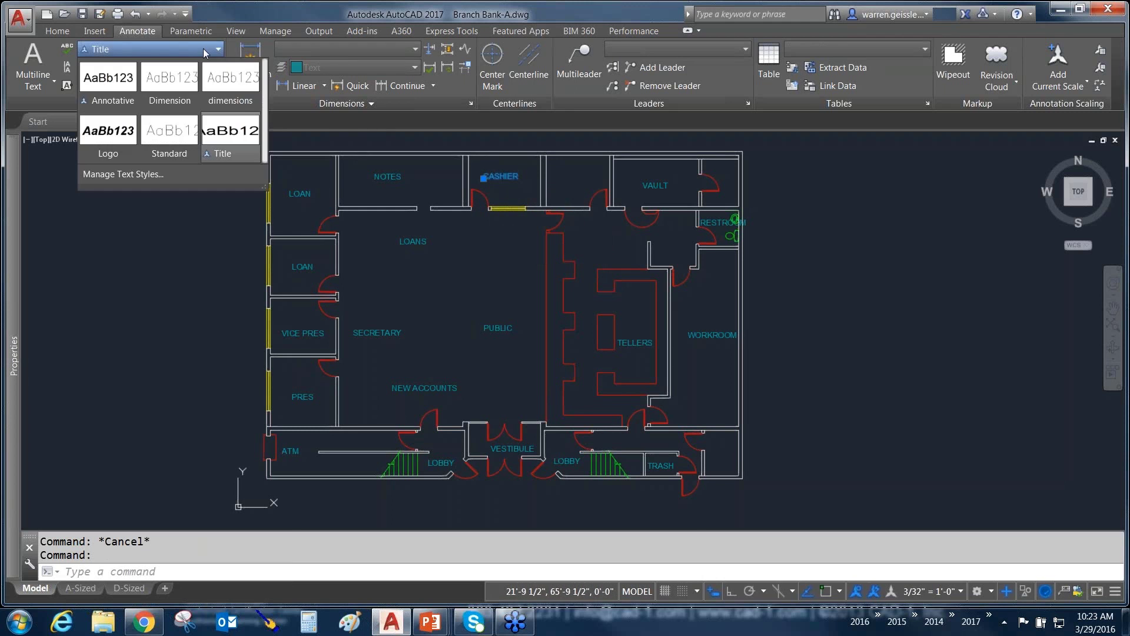
pyautogui.click(109, 78)
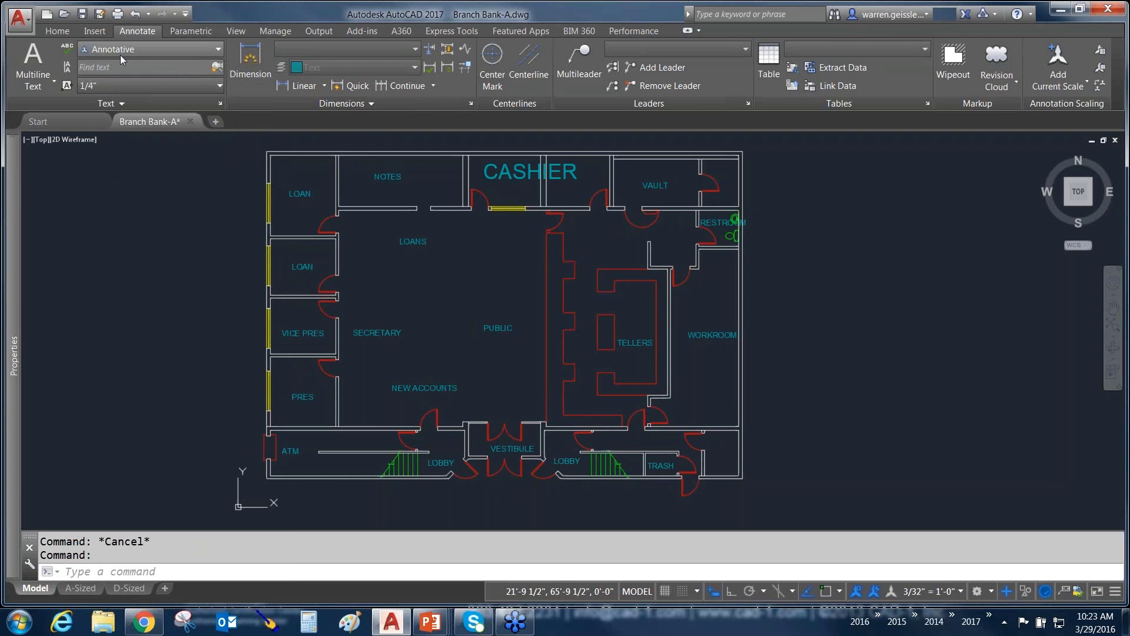
# Step: Try moving the CASHIER label to the empty area outside the building, and undo the move
pyautogui.click(511, 189)
pyautogui.moveTo(512, 167)
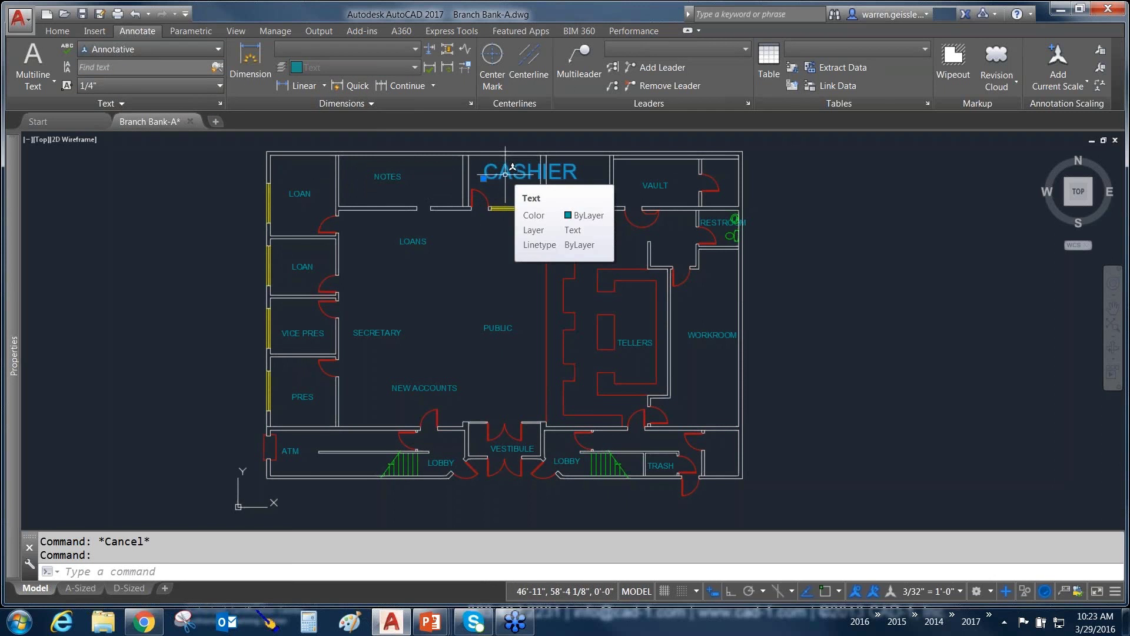
pyautogui.press('F8')
pyautogui.moveTo(505, 174); pyautogui.dragTo(844, 460)
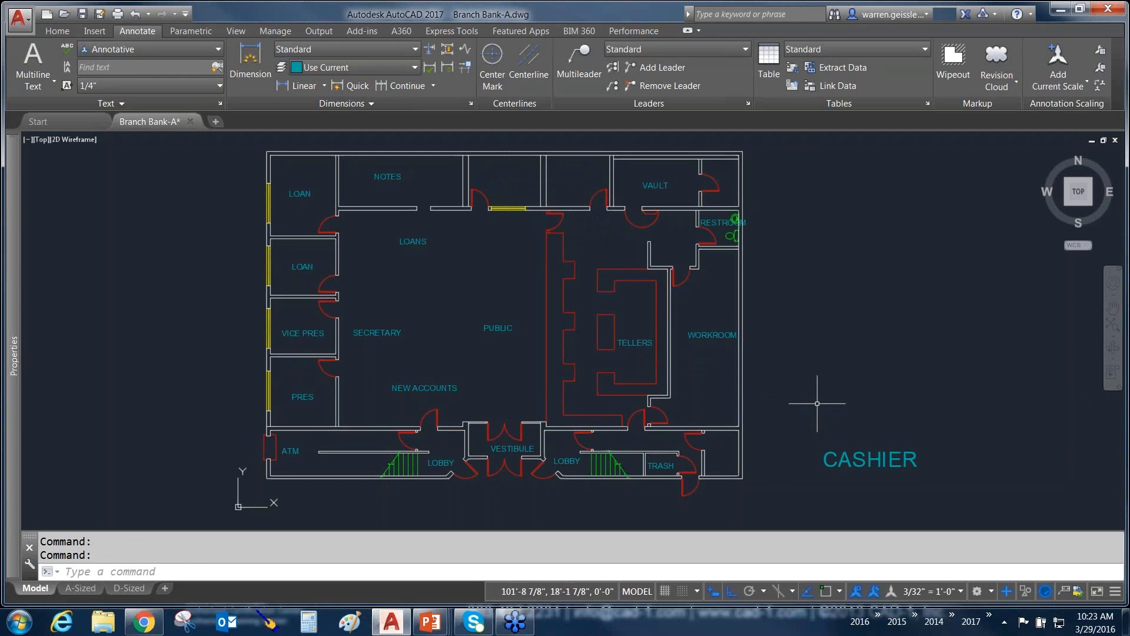
pyautogui.hotkey('ctrl', 'z')
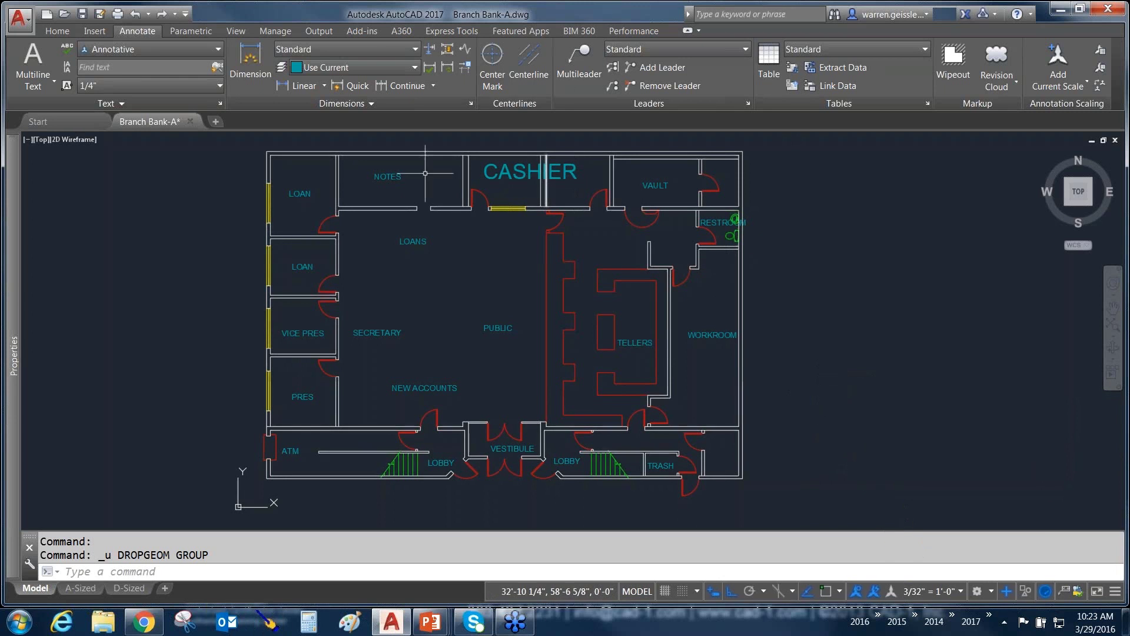
# Step: Apply the Annotative text style to all room labels similar to NOTES and check their annotative property
pyautogui.click(386, 177)
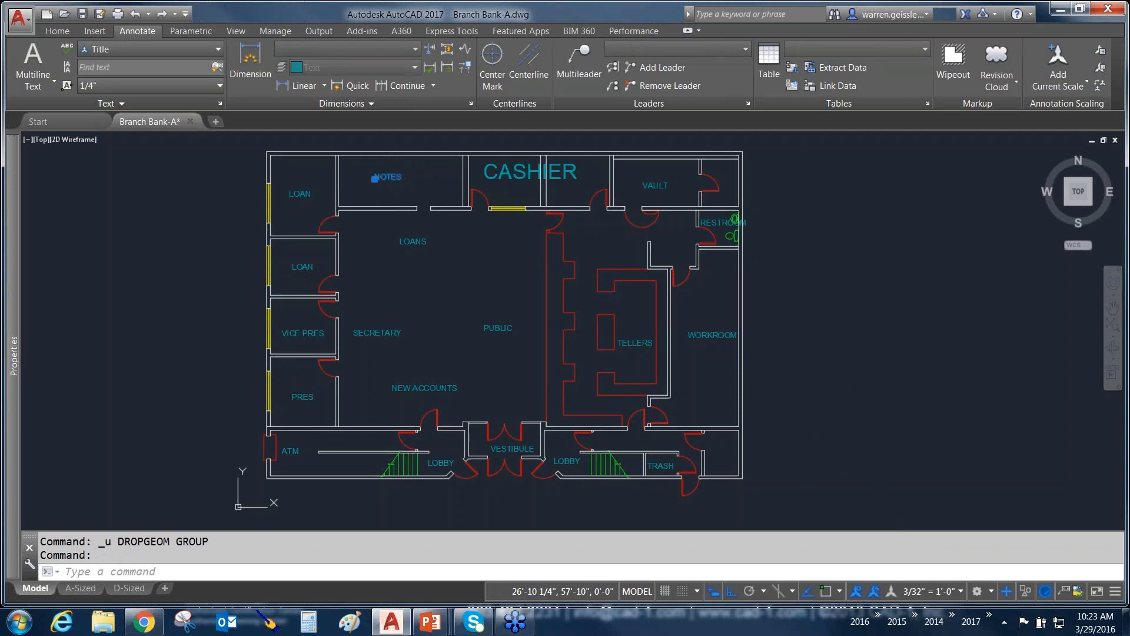
pyautogui.rightClick(388, 176)
pyautogui.click(435, 405)
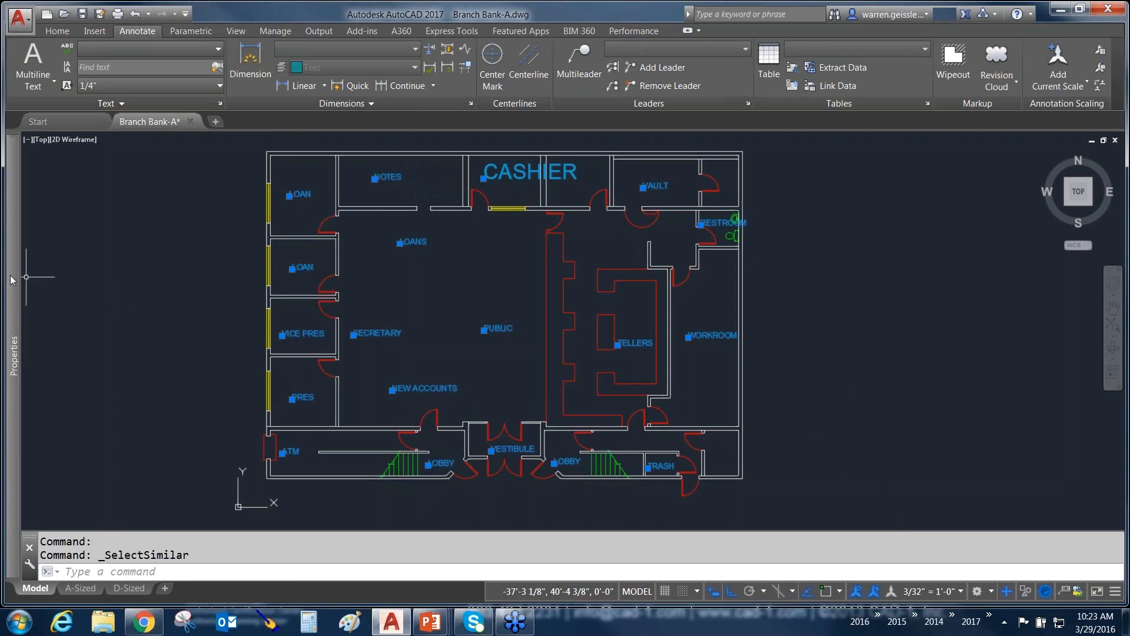
pyautogui.moveTo(11, 280)
pyautogui.click(220, 366)
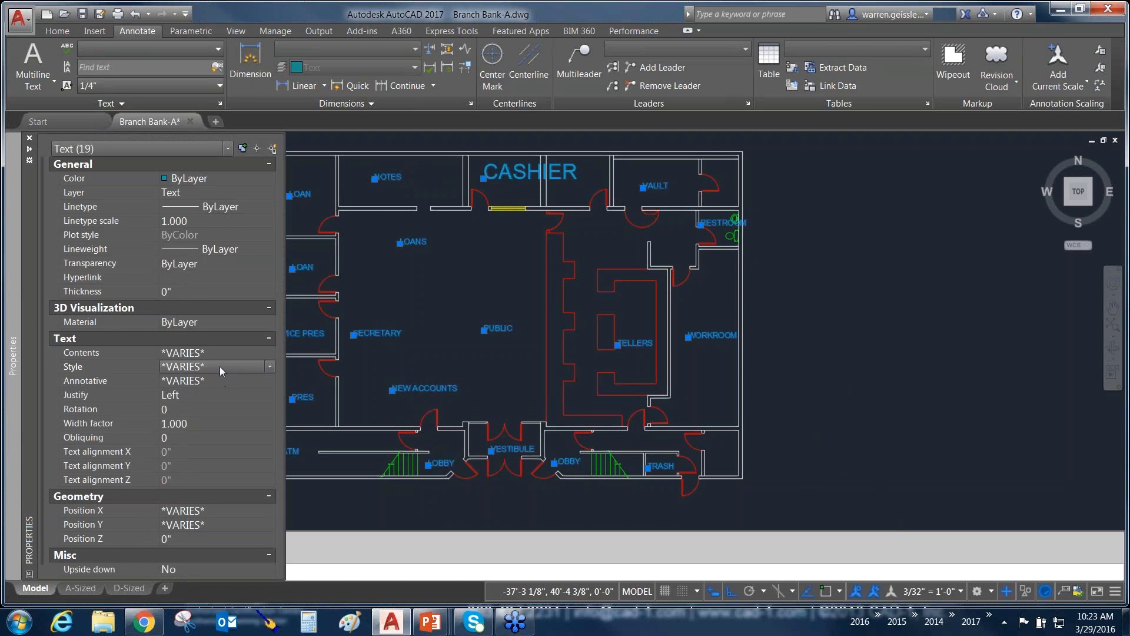
pyautogui.click(220, 366)
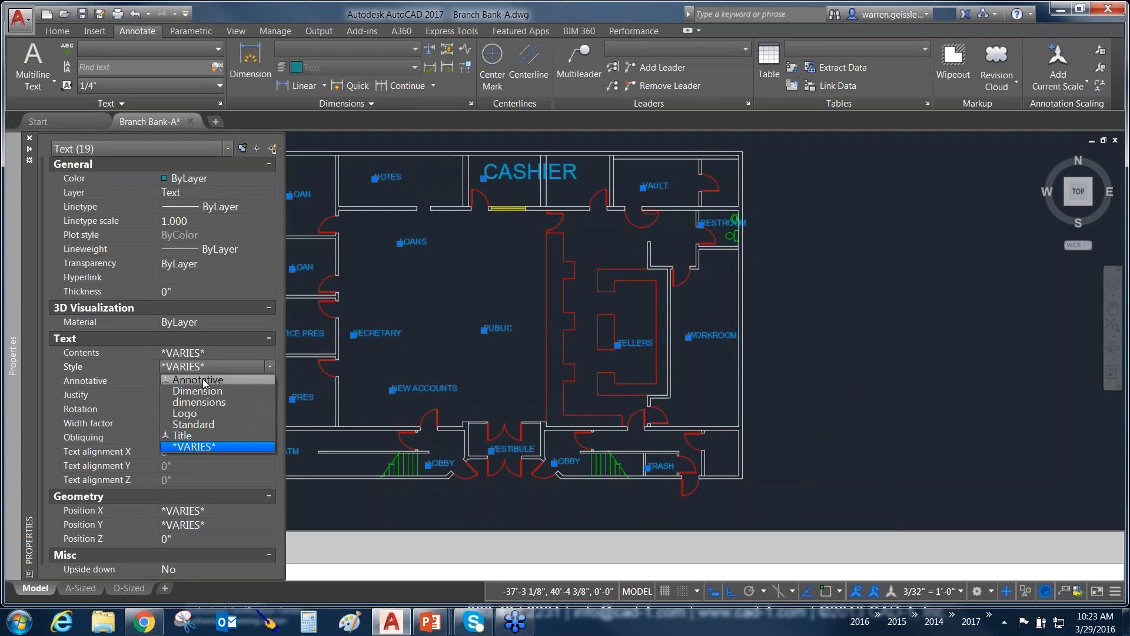
pyautogui.click(200, 379)
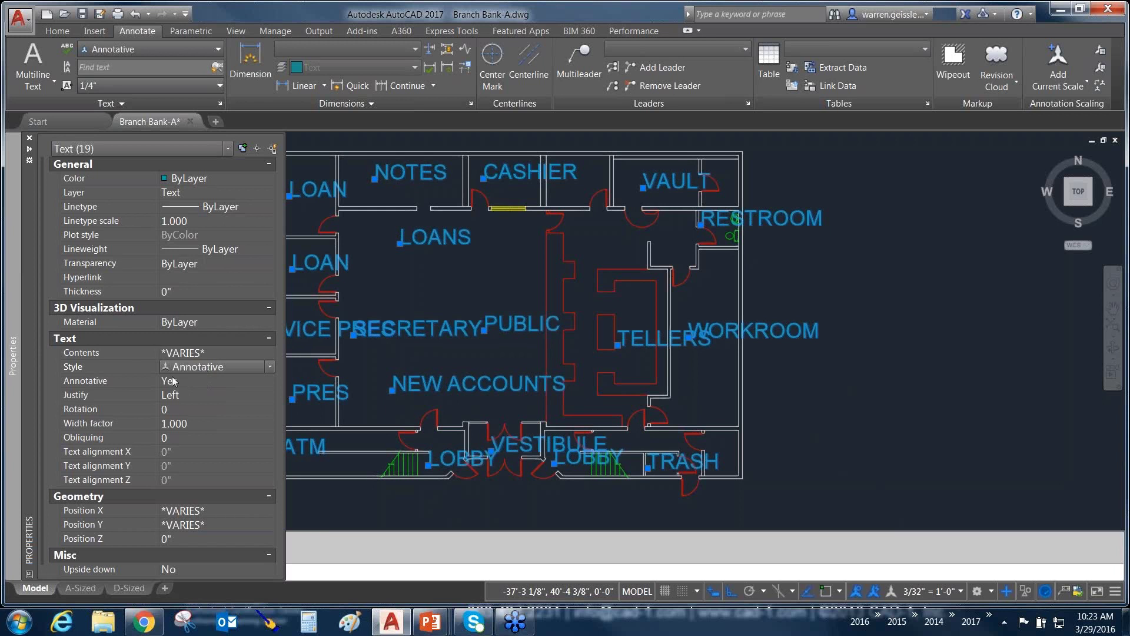
pyautogui.click(189, 381)
pyautogui.click(189, 380)
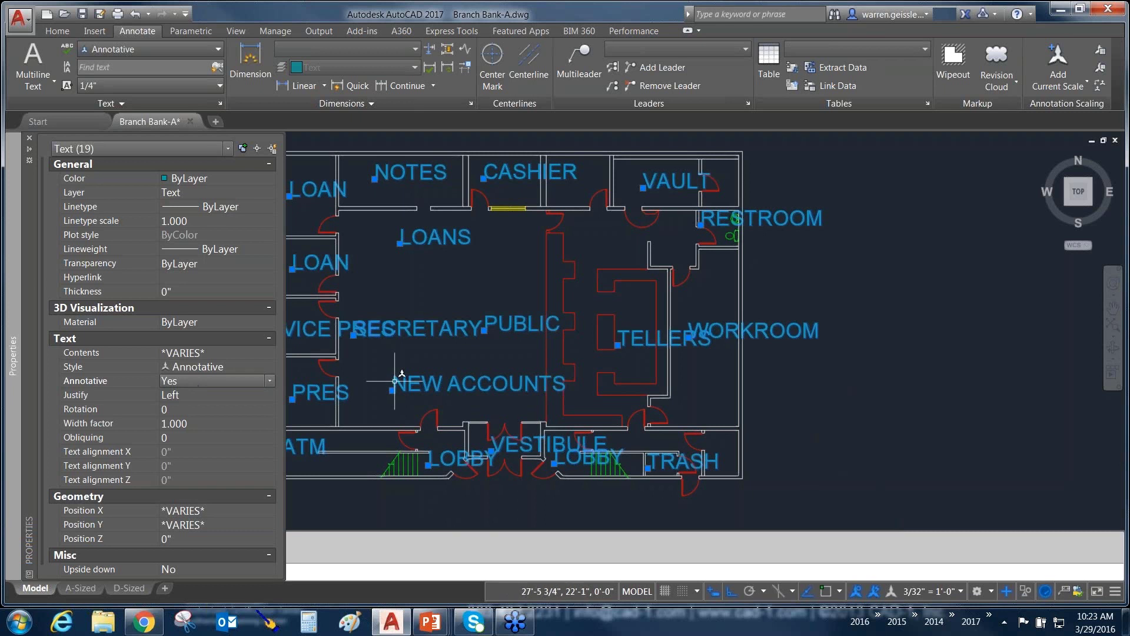
pyautogui.press('Escape')
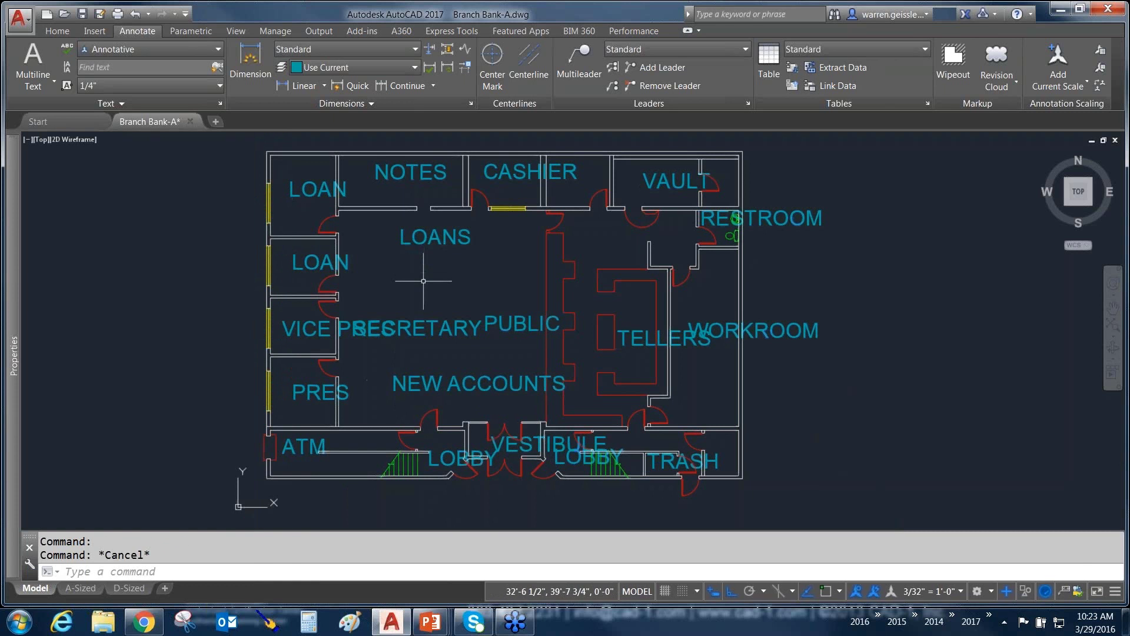
# Step: Select all room labels similar to LOANS and open their annotative scale list
pyautogui.click(412, 238)
pyautogui.rightClick(418, 254)
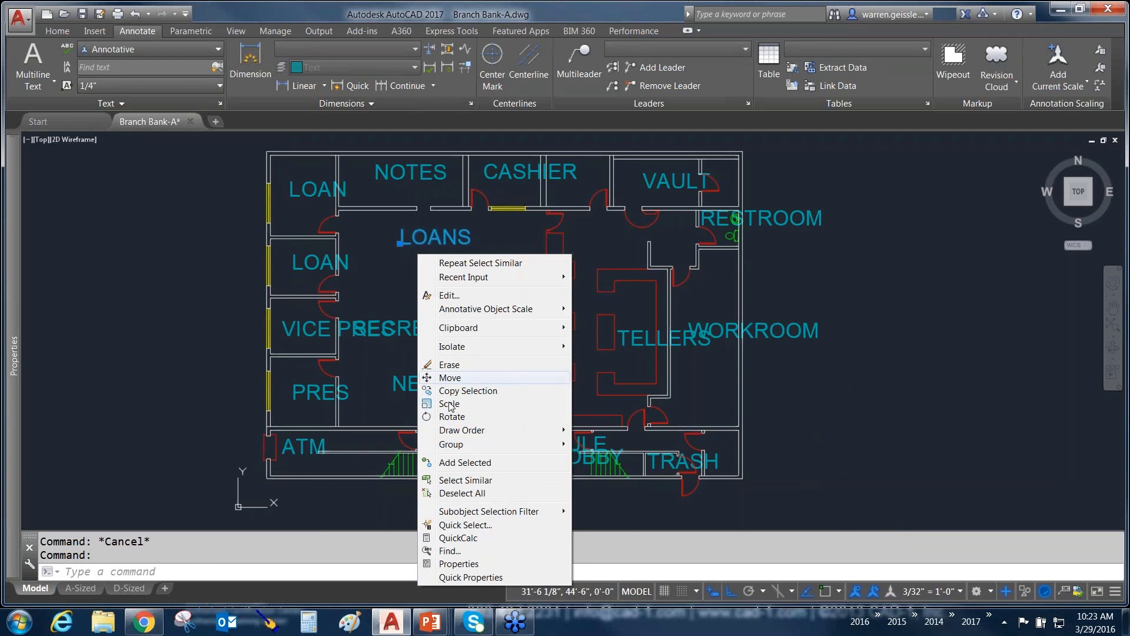
pyautogui.click(461, 480)
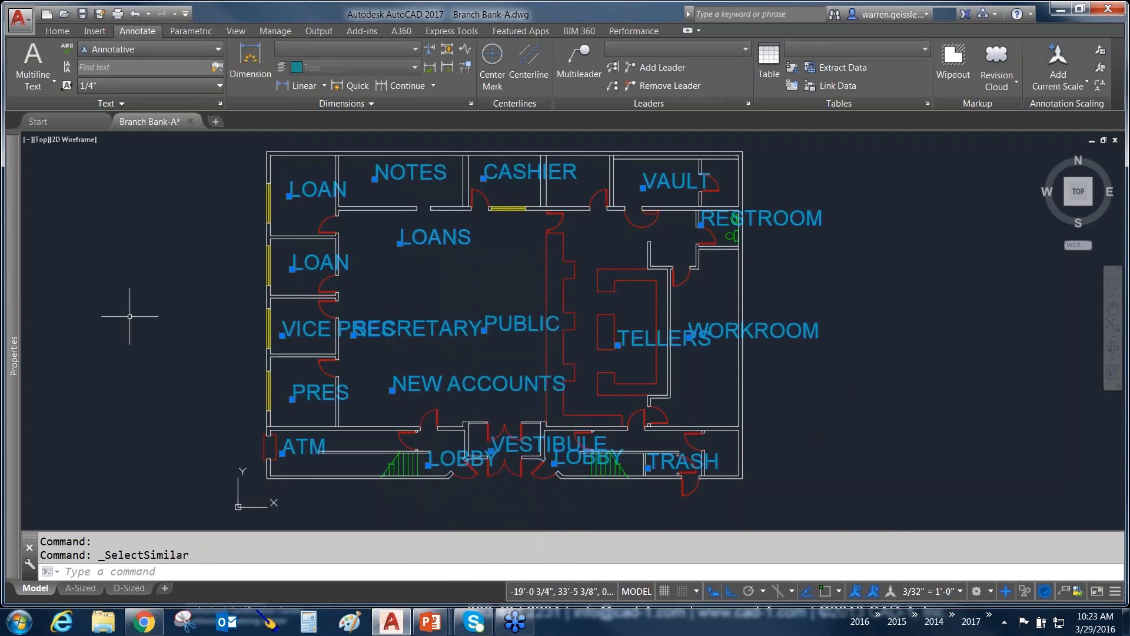
pyautogui.moveTo(17, 291)
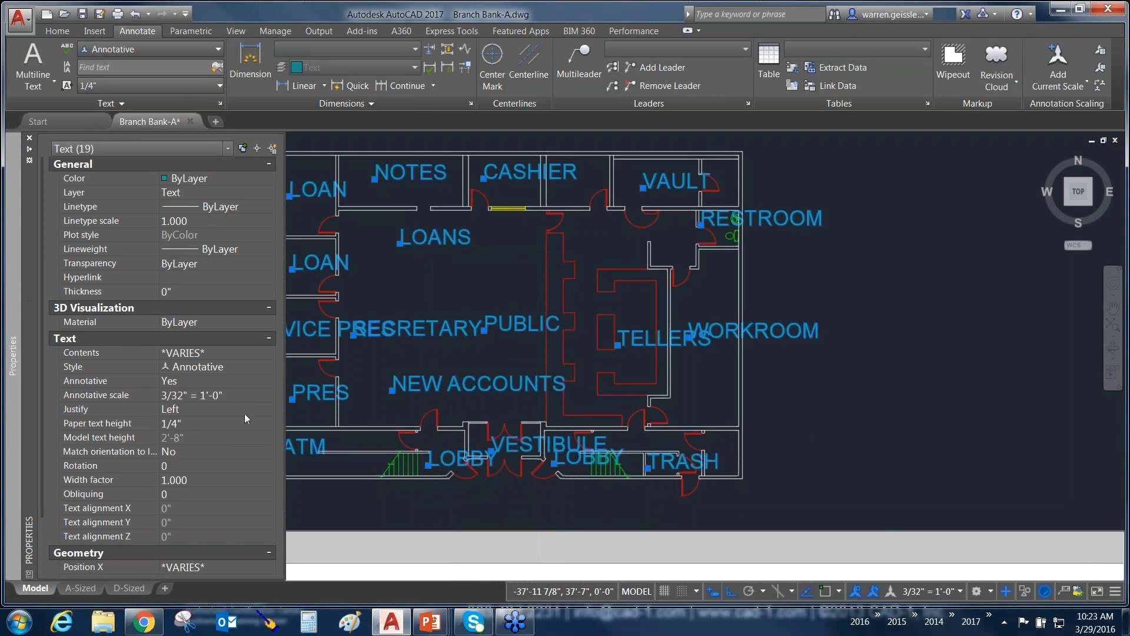
pyautogui.click(239, 397)
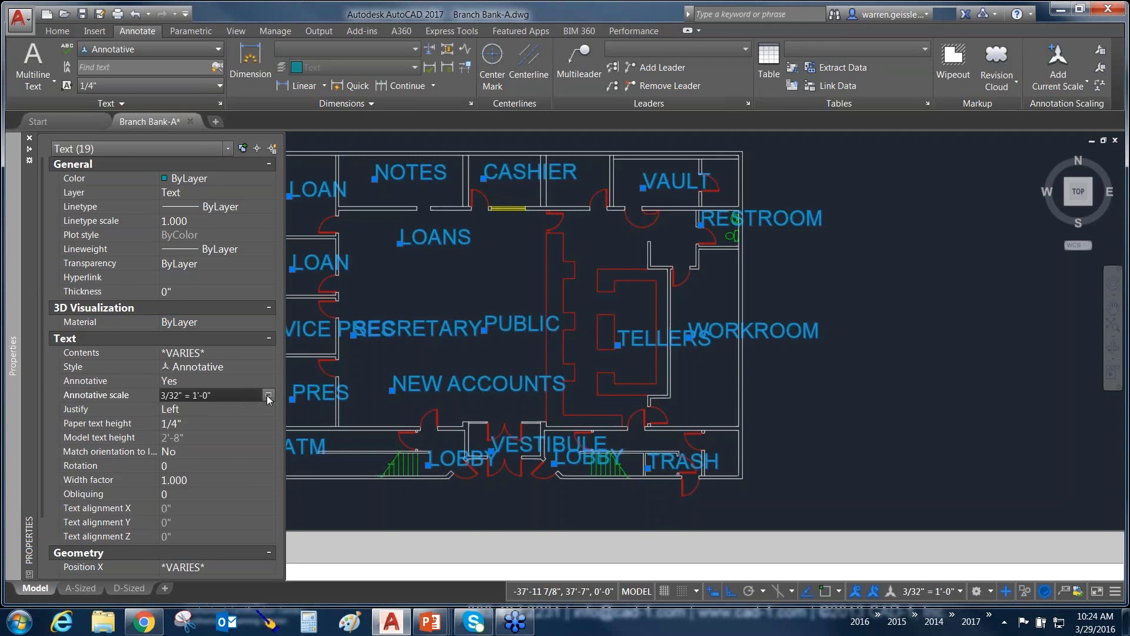
pyautogui.click(268, 396)
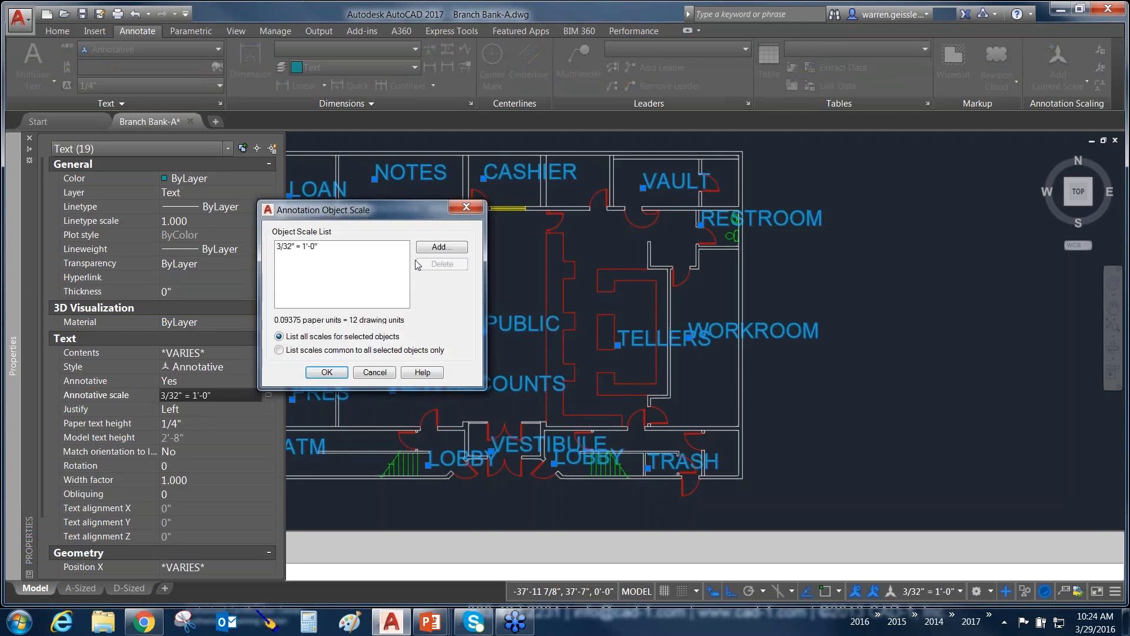
# Step: Add the architectural scales from 1/128" = 1'-0" through 1'-0" = 1'-0" to the selected labels' object scale list
pyautogui.click(428, 246)
pyautogui.moveTo(438, 268); pyautogui.dragTo(436, 302)
pyautogui.click(347, 286)
pyautogui.scroll(-3, 425, 299)
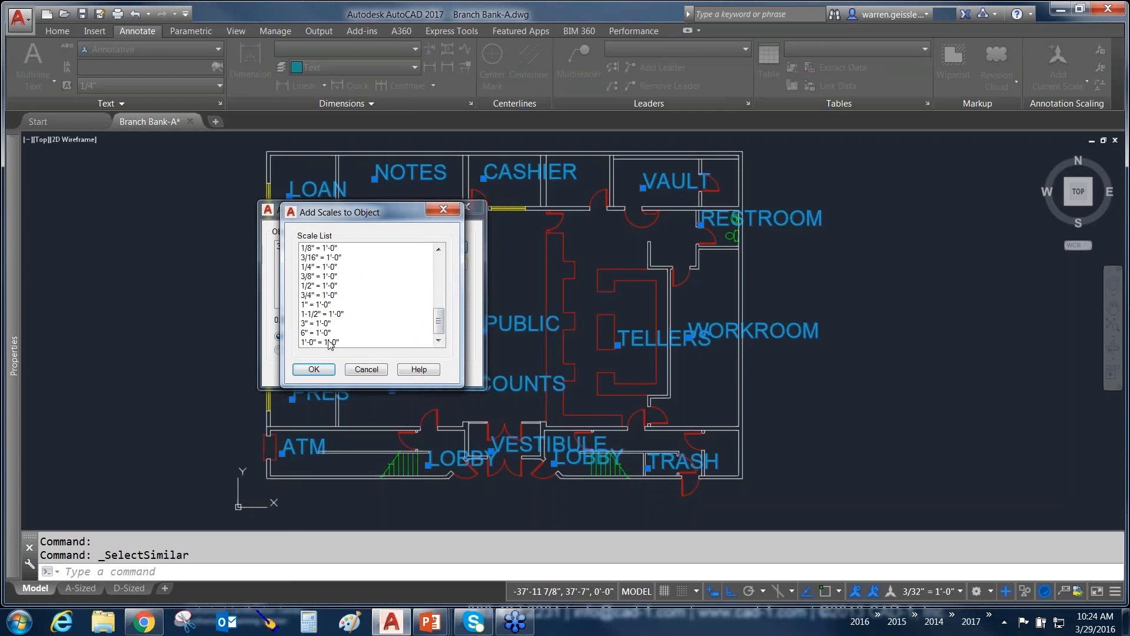
pyautogui.keyDown('shift'); pyautogui.click(330, 343); pyautogui.keyUp('shift')
pyautogui.click(314, 369)
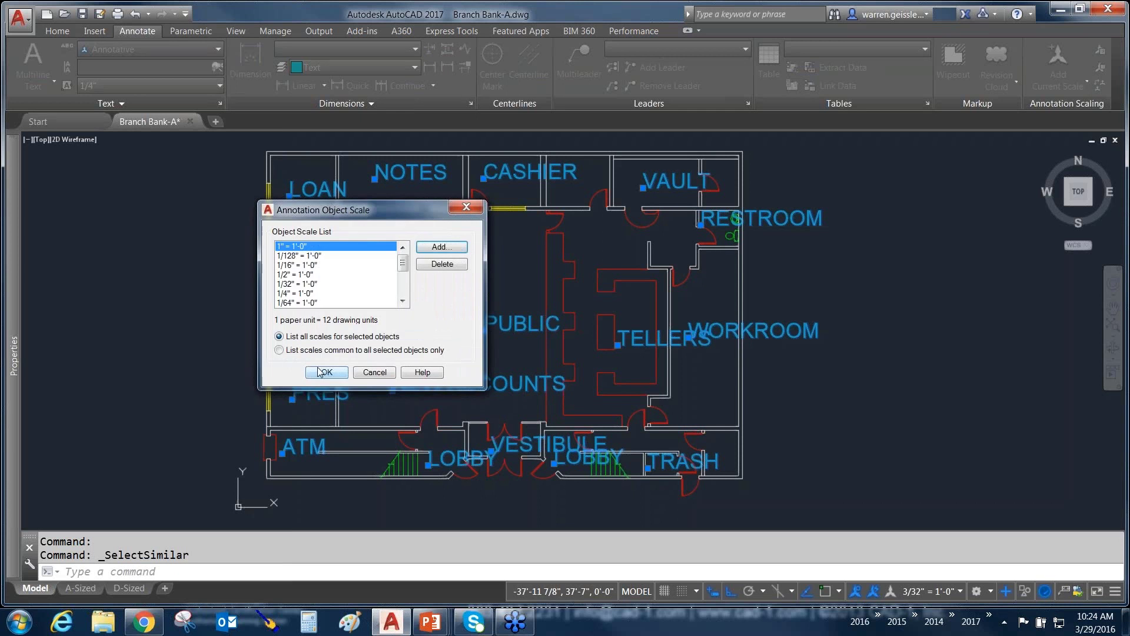
pyautogui.click(326, 373)
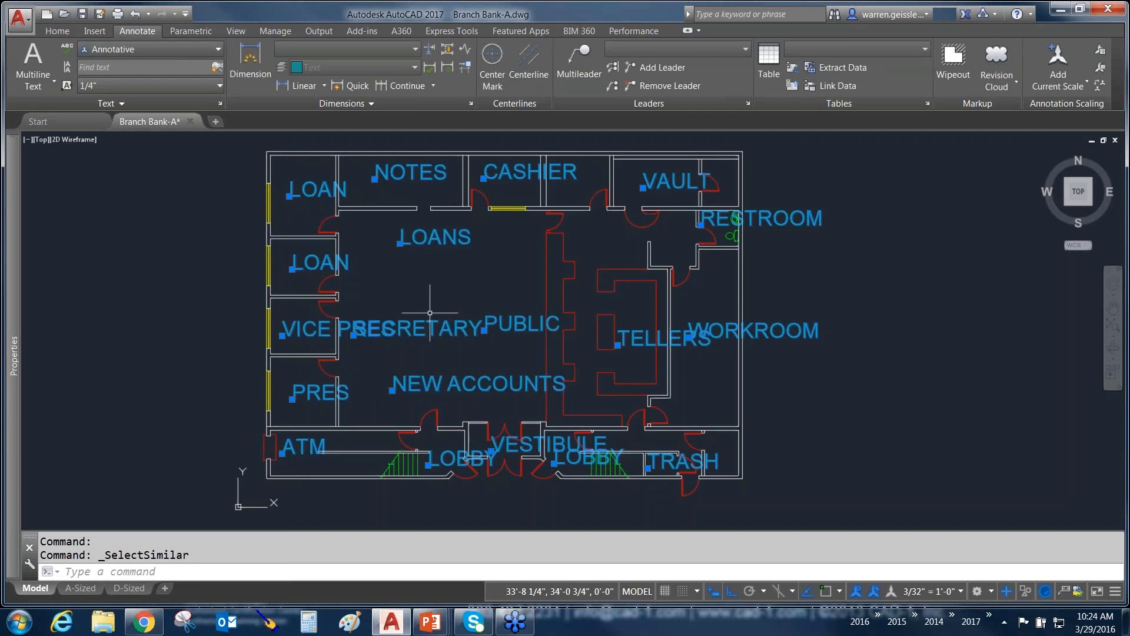
pyautogui.press('Escape')
# Step: Examine the room labels in the D-Sized layout's viewports and return to model space
pyautogui.moveTo(321, 355)
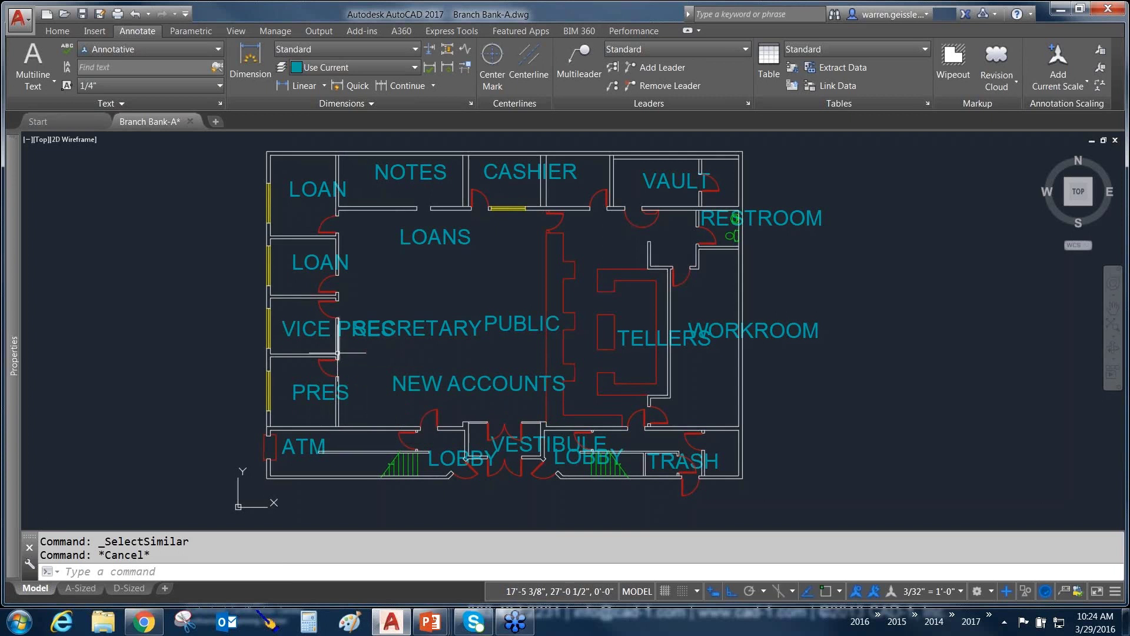
pyautogui.click(129, 588)
pyautogui.moveTo(266, 325)
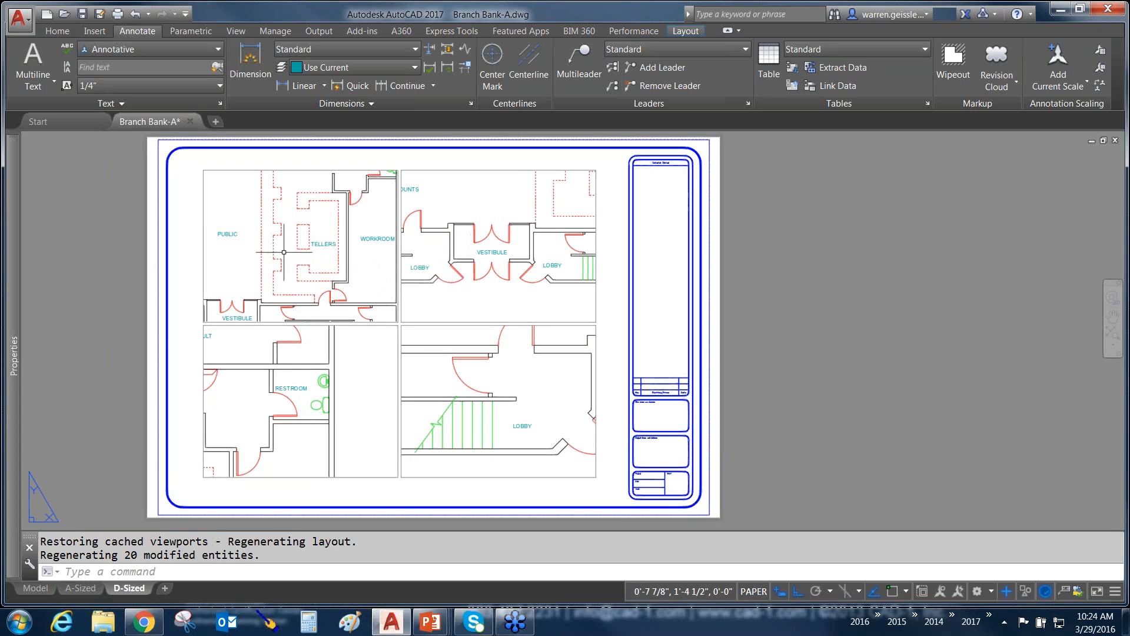
pyautogui.click(38, 586)
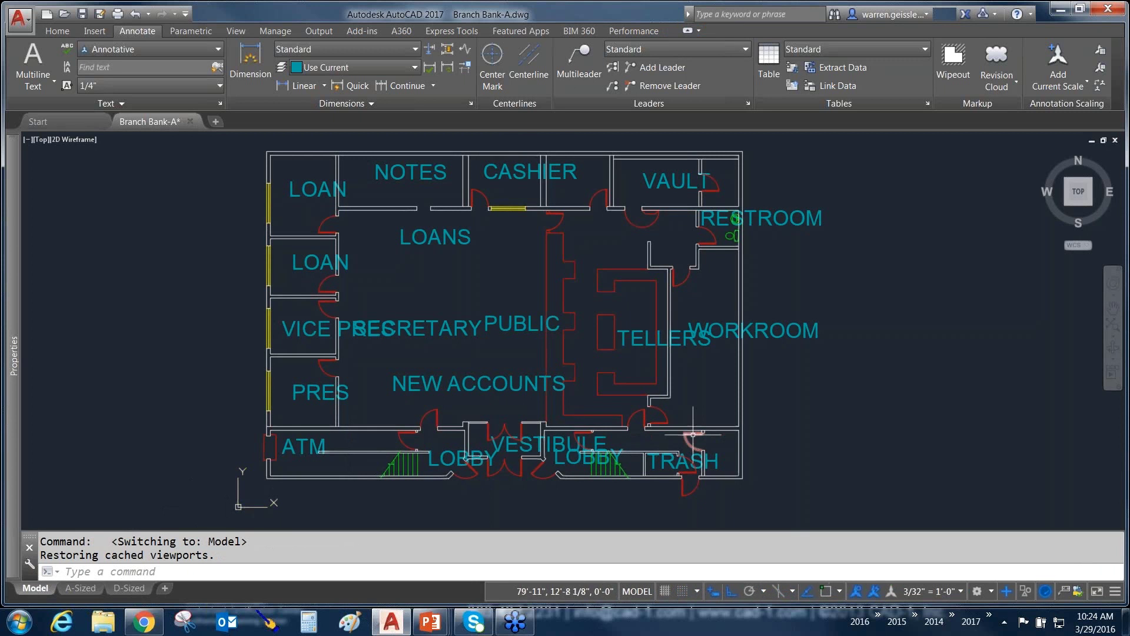
# Step: Place annotative multiline text reading "text" outside the building below the WORKROOM label, and erase it
pyautogui.moveTo(837, 352); pyautogui.dragTo(712, 347, button='middle')
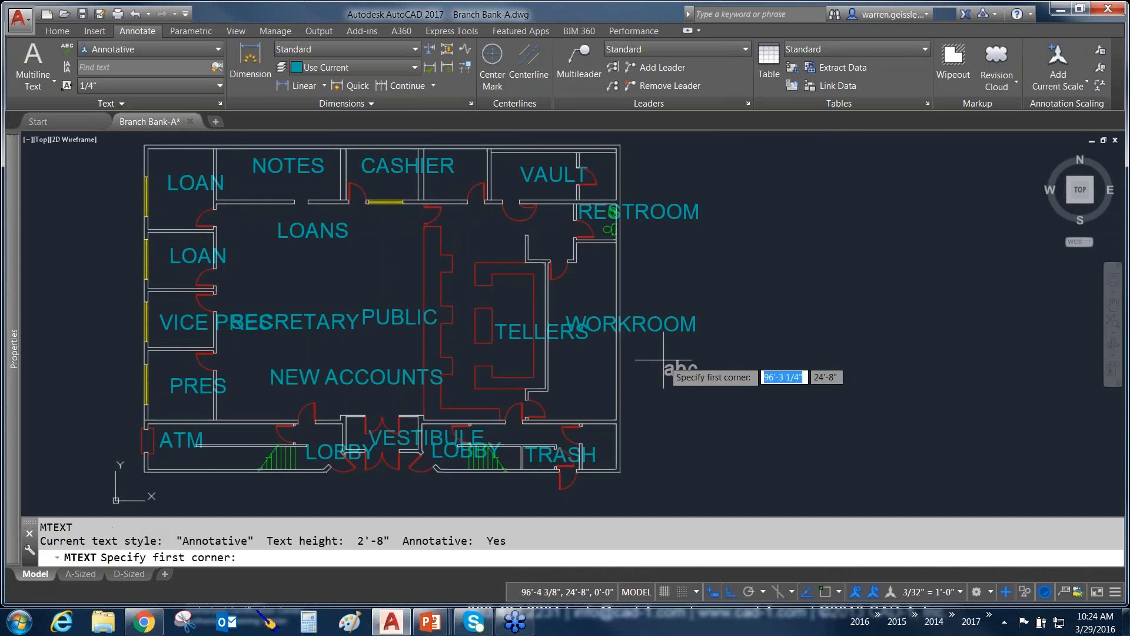
pyautogui.click(653, 356)
pyautogui.click(846, 421)
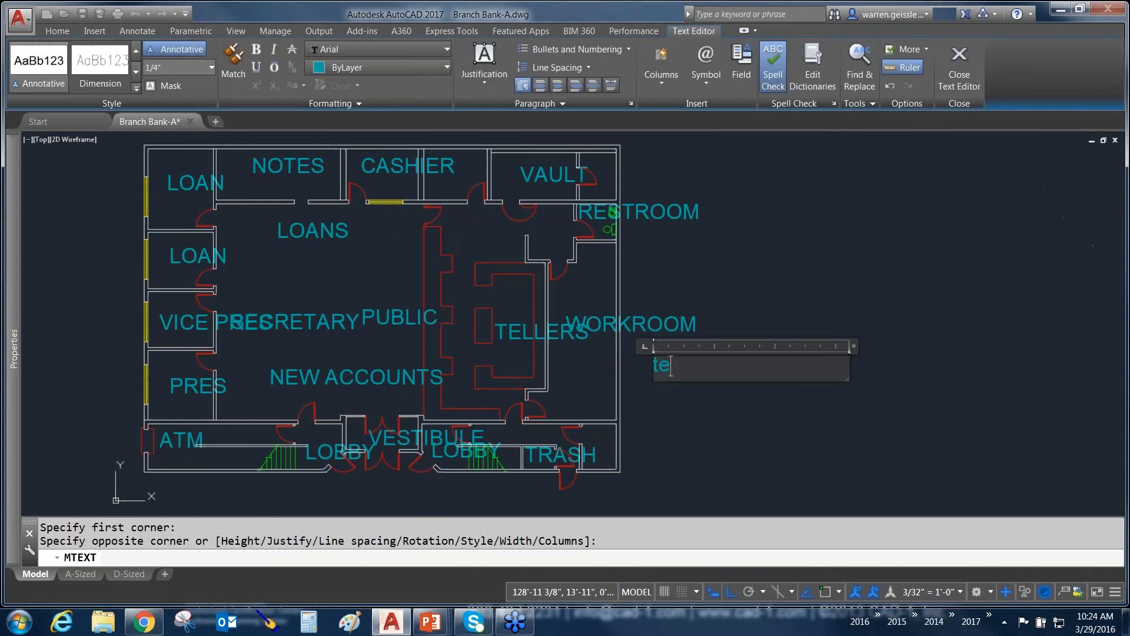
pyautogui.write('text')
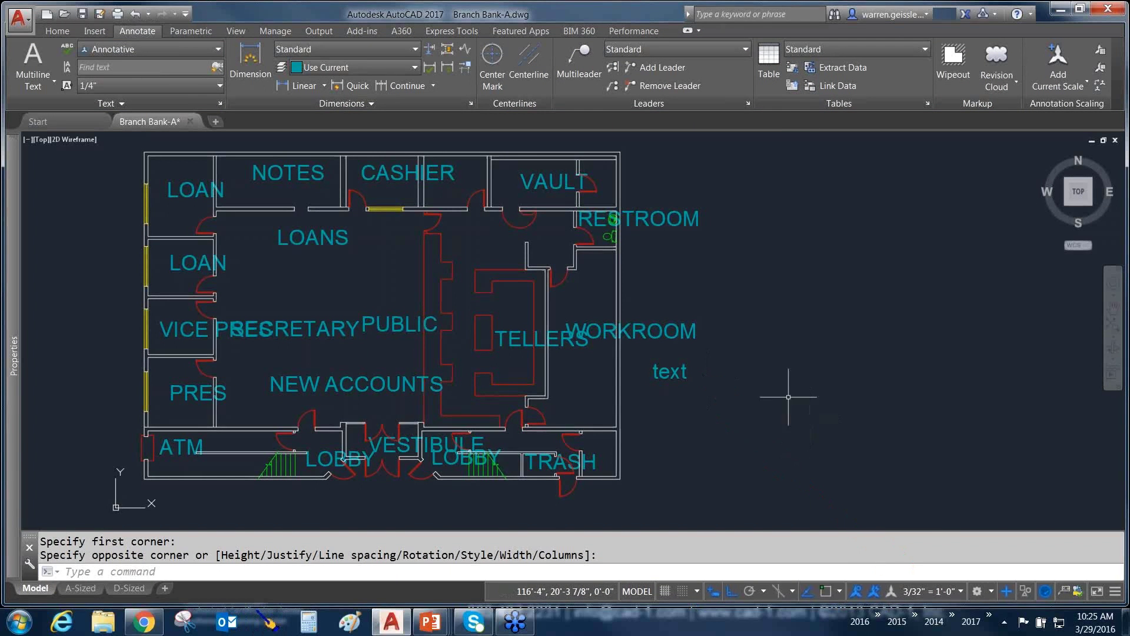
pyautogui.click(679, 371)
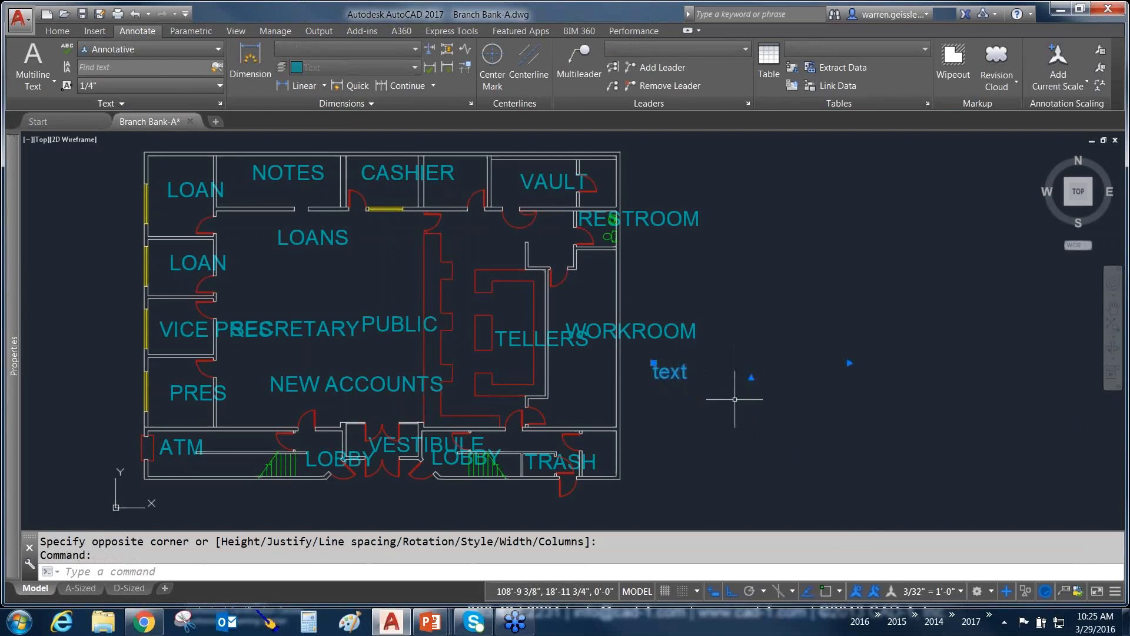
pyautogui.write('E')
pyautogui.press('Return')
pyautogui.write('CO')
pyautogui.press('Return')
pyautogui.click(719, 284)
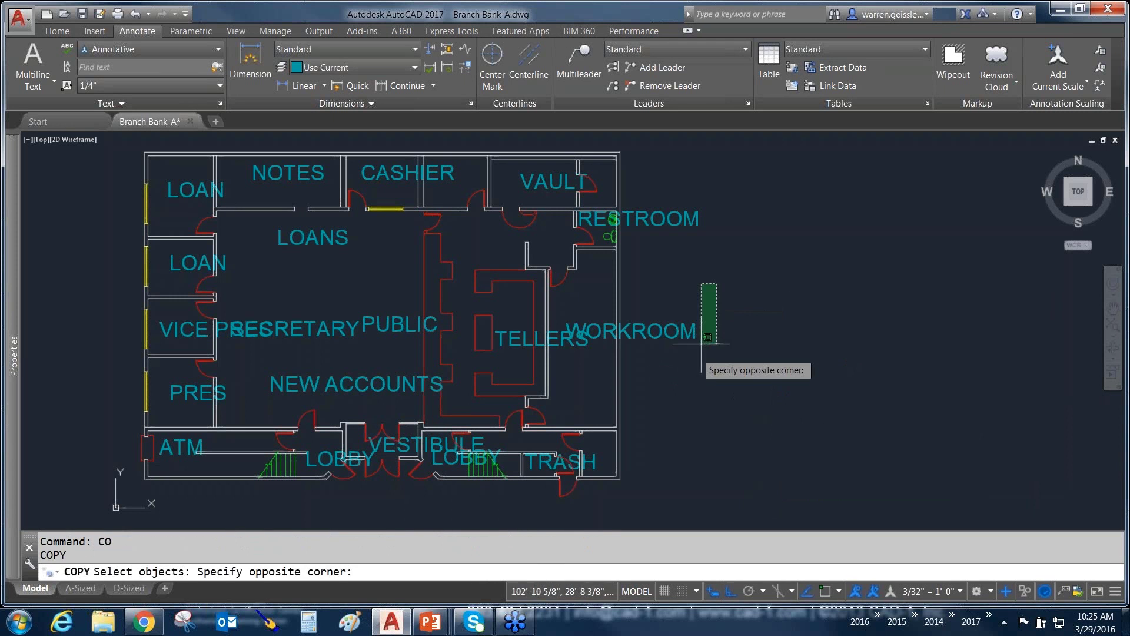
pyautogui.click(655, 376)
pyautogui.click(658, 359)
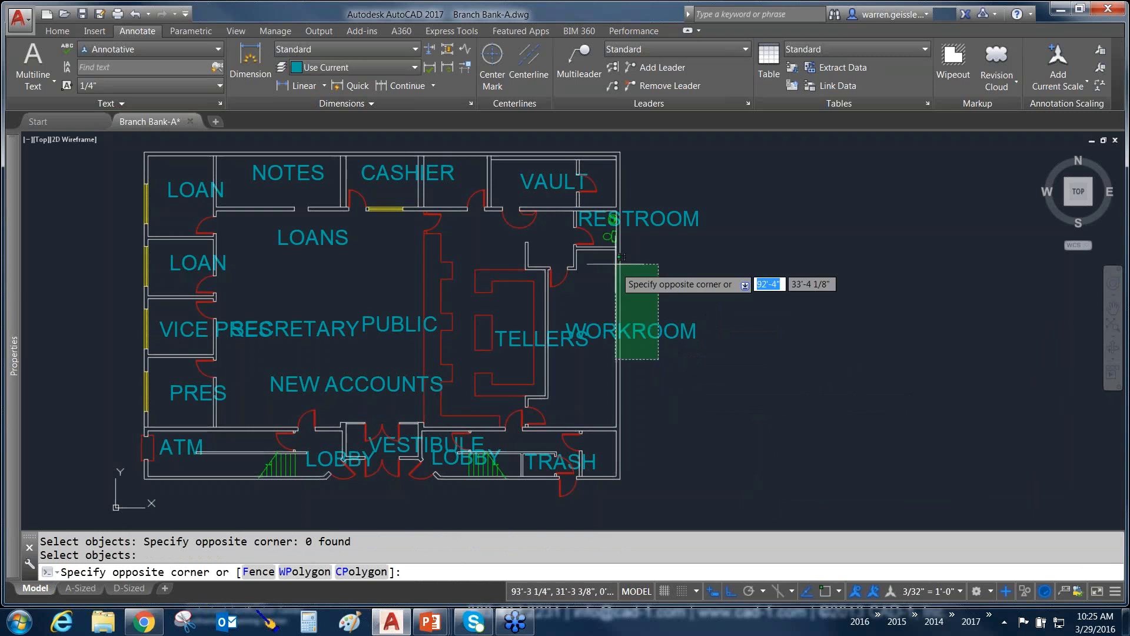
pyautogui.click(641, 279)
pyautogui.click(588, 325)
pyautogui.press('Escape')
# Step: Copy the RESTROOM label straight down to a spot below the WORKROOM label
pyautogui.click(698, 185)
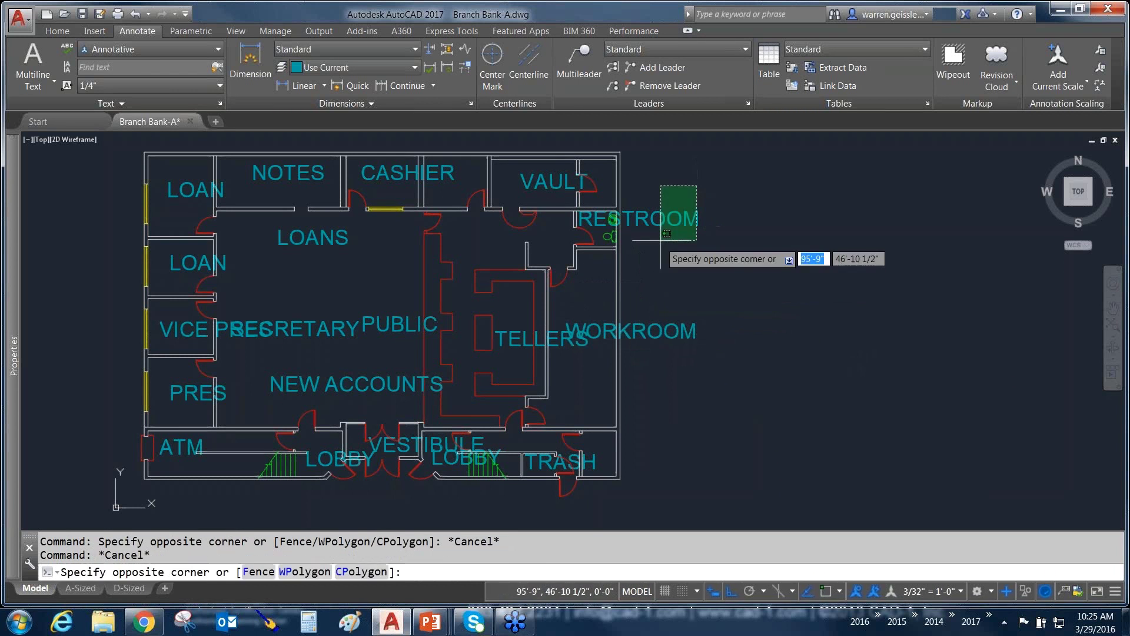
pyautogui.click(647, 274)
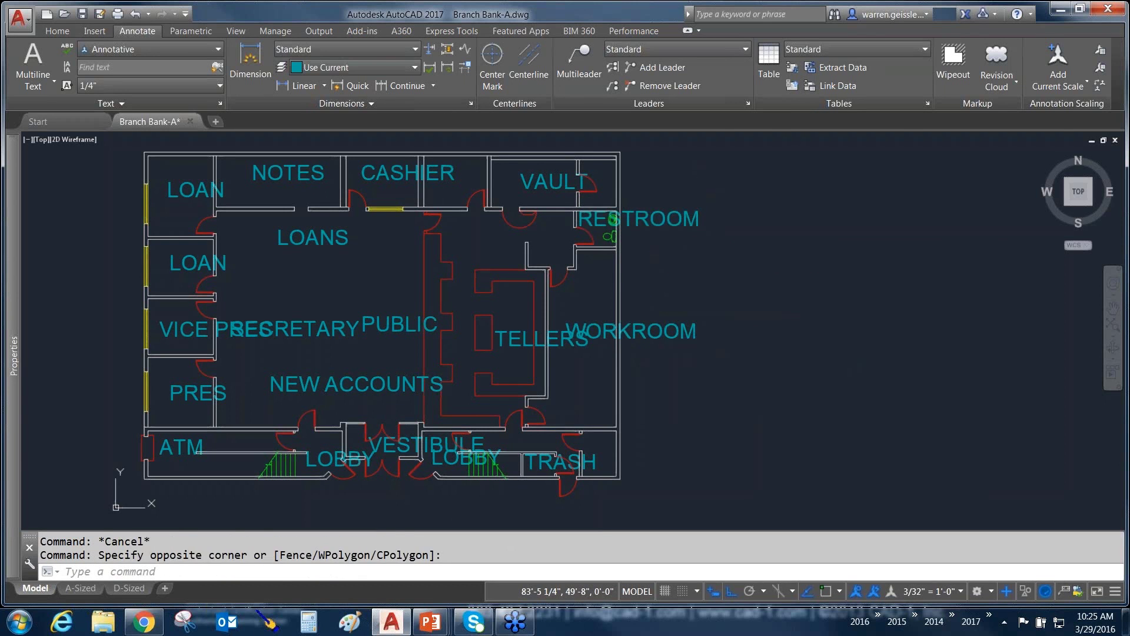
pyautogui.write('Co')
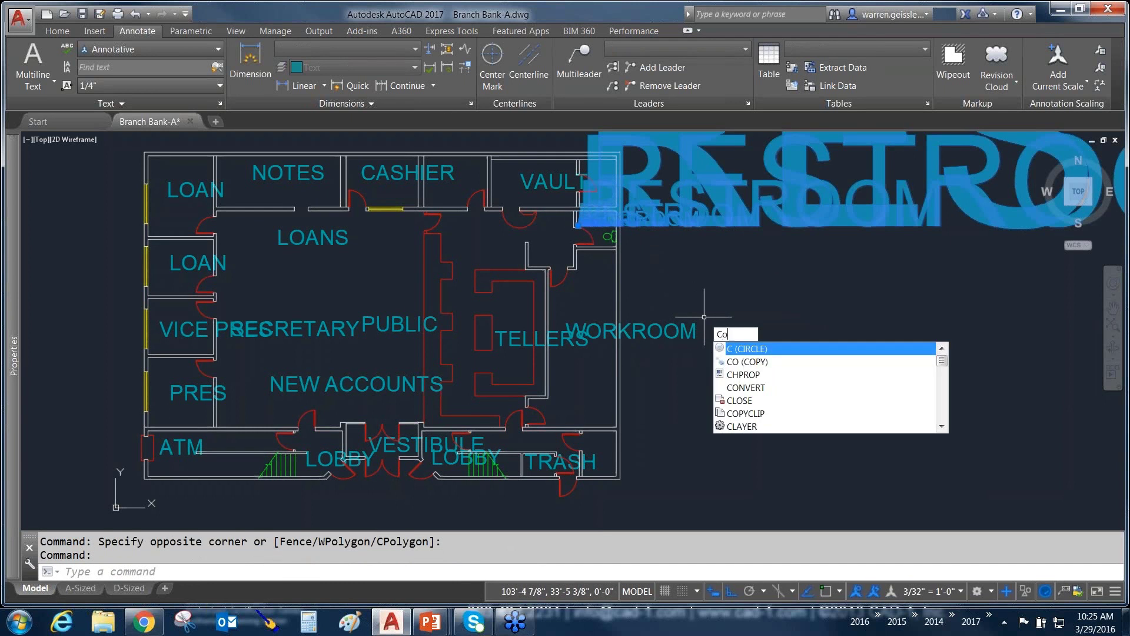
pyautogui.press('Return')
pyautogui.click(662, 258)
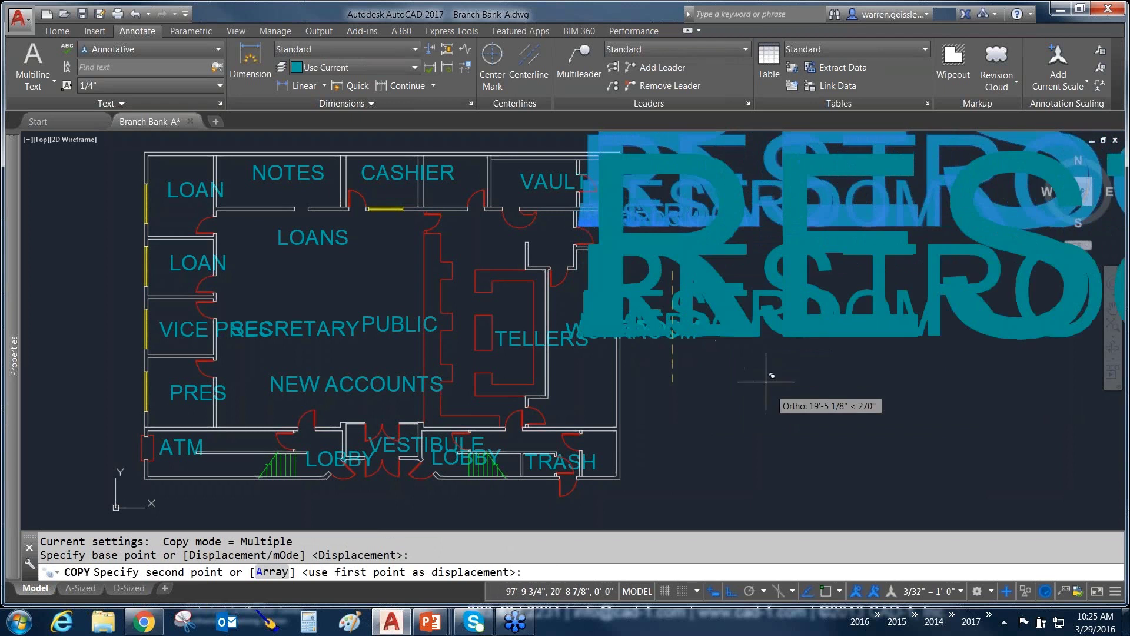
pyautogui.click(759, 421)
pyautogui.press('Escape')
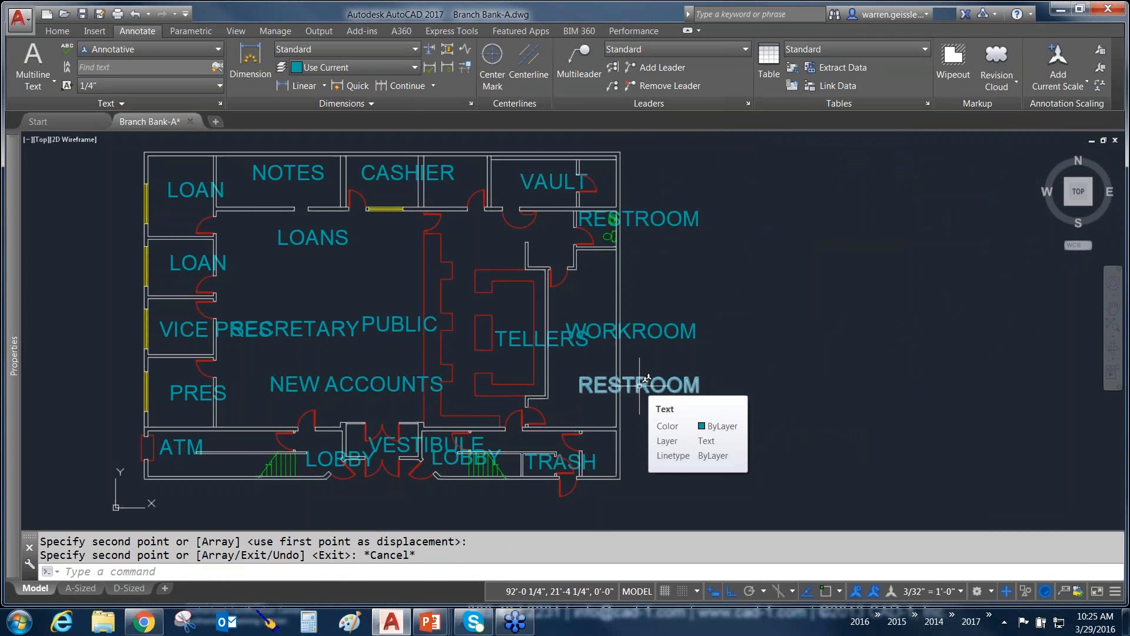
# Step: Examine how the scale representations display when selecting the copied RESTROOM label, the WORKROOM label and most of the floor plan
pyautogui.click(640, 384)
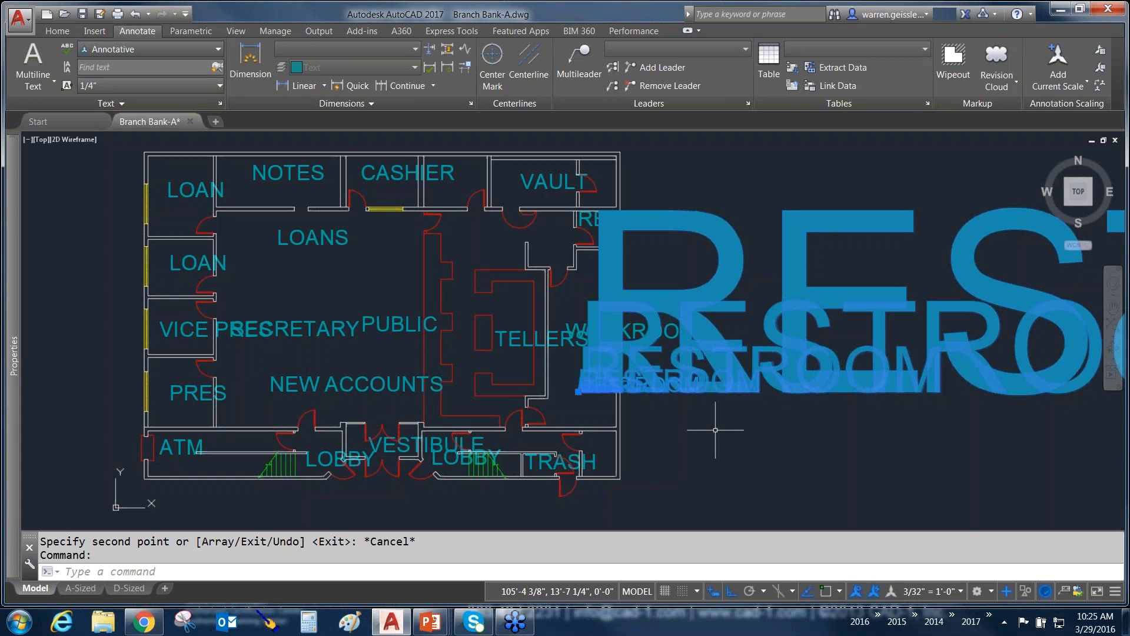
pyautogui.press('Escape')
pyautogui.press('Escape')
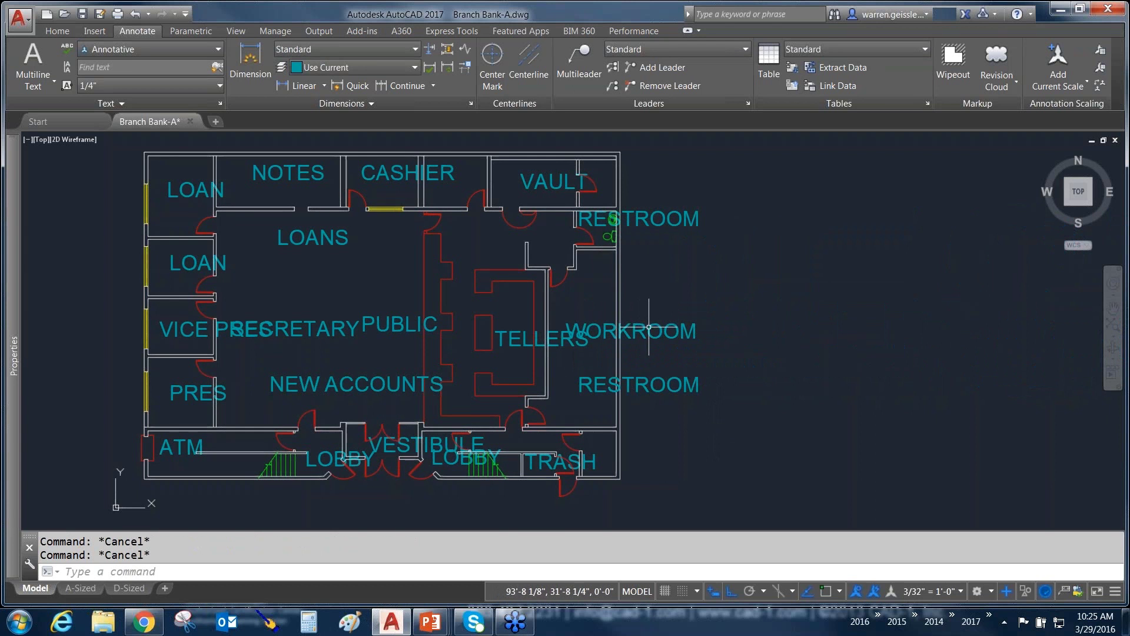
pyautogui.moveTo(594, 324)
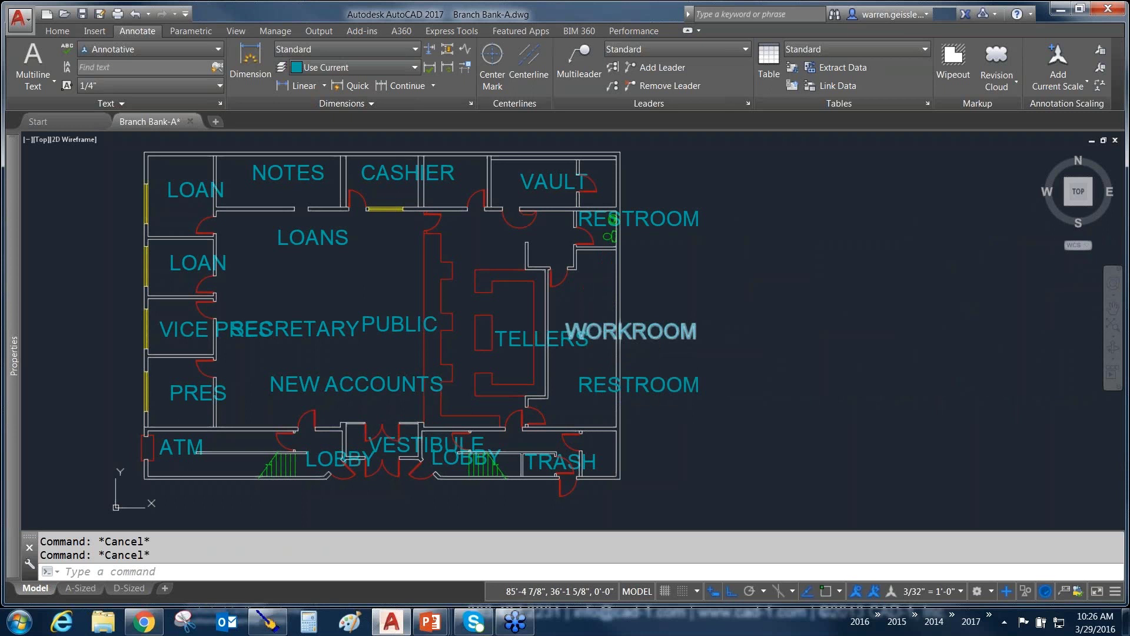
pyautogui.click(585, 329)
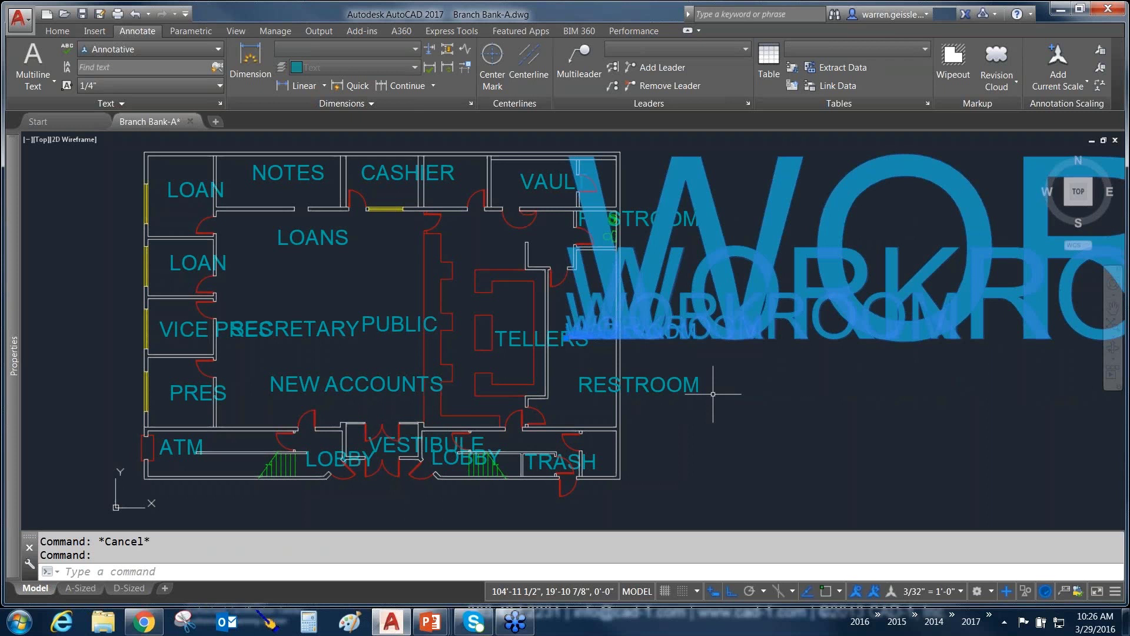
pyautogui.click(694, 158)
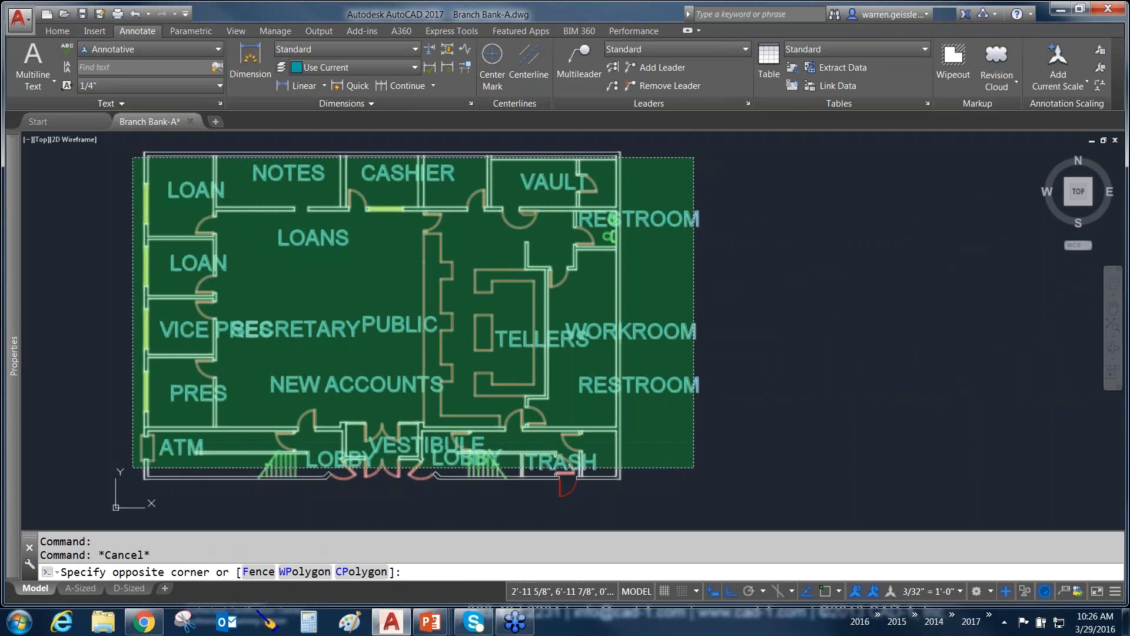
pyautogui.click(133, 468)
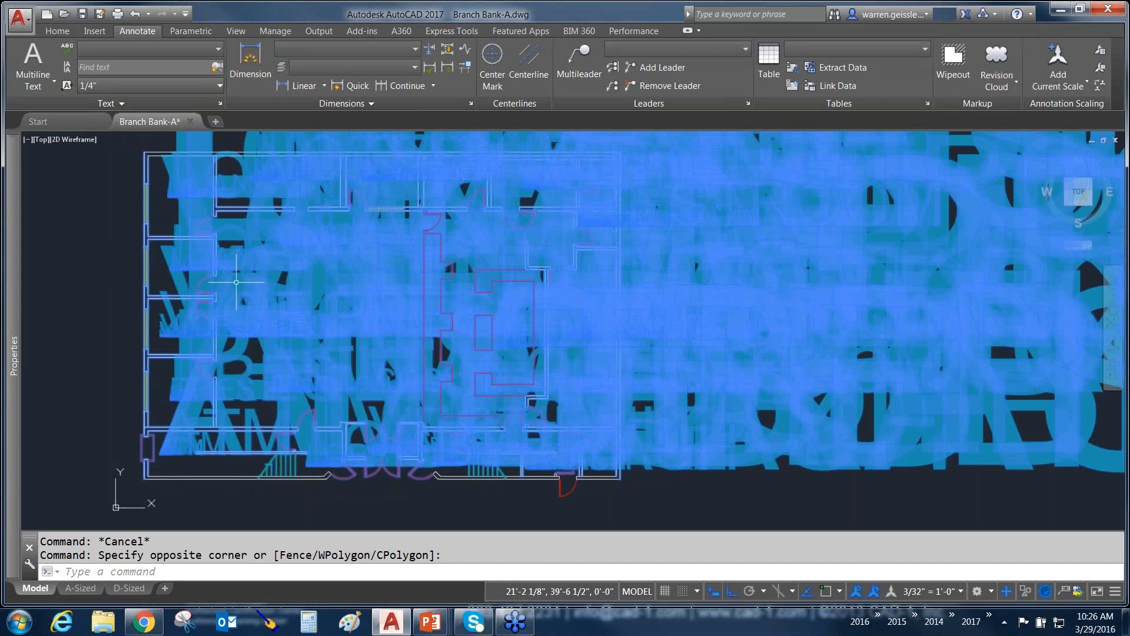
pyautogui.press('Escape')
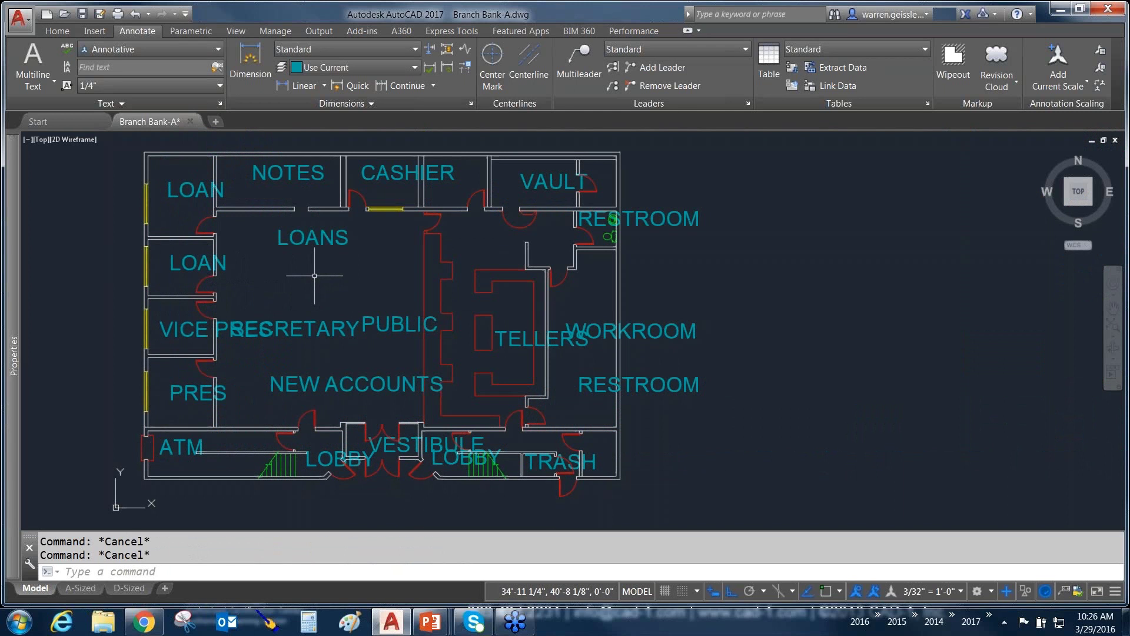
pyautogui.write('selection')
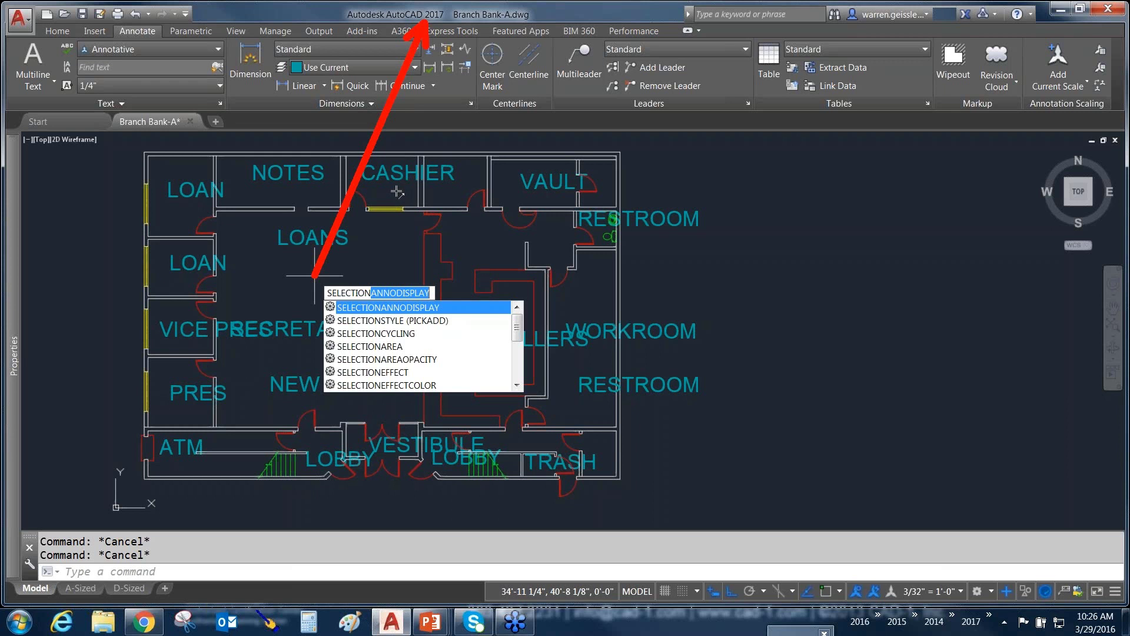
pyautogui.press('Escape')
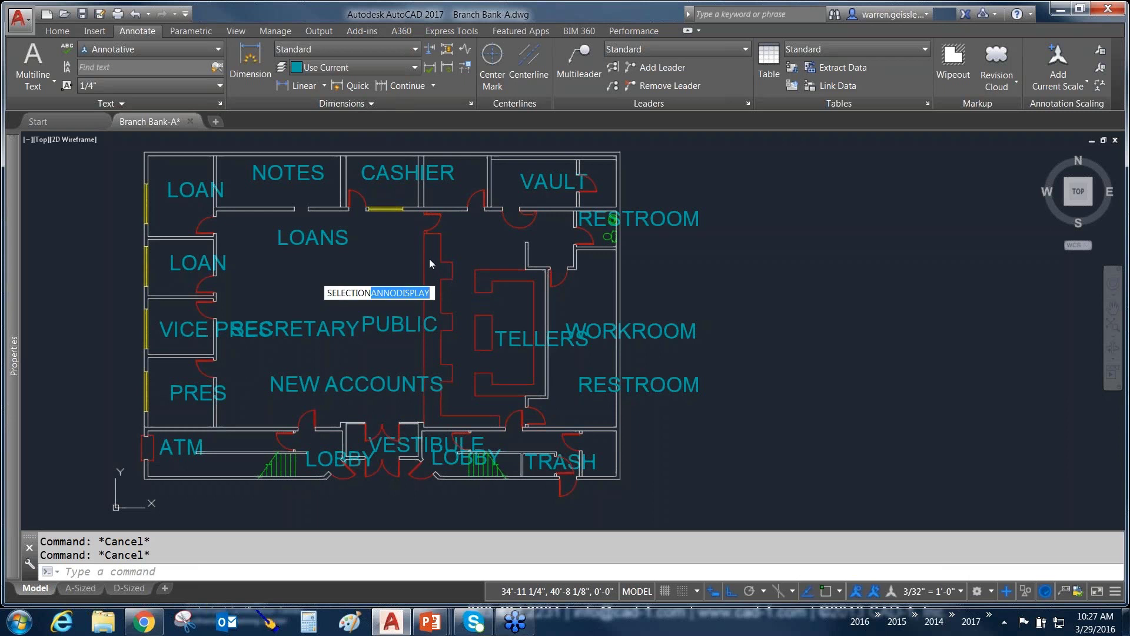
pyautogui.press('Escape')
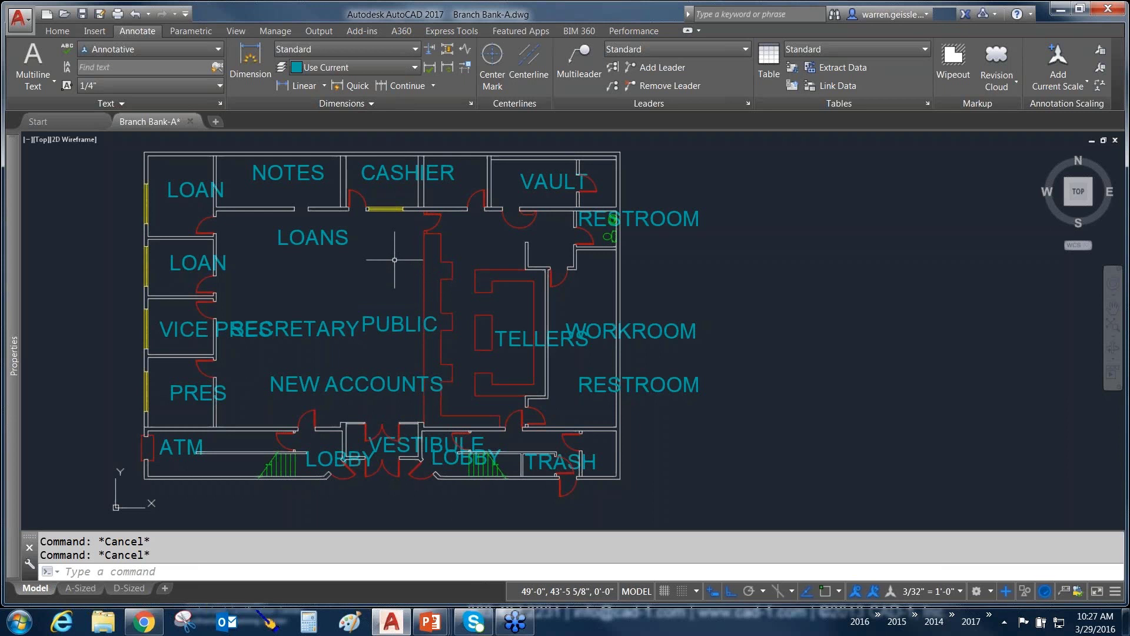
# Step: Set the SELECTIONANNODISPLAY system variable to 0
pyautogui.write('SELe')
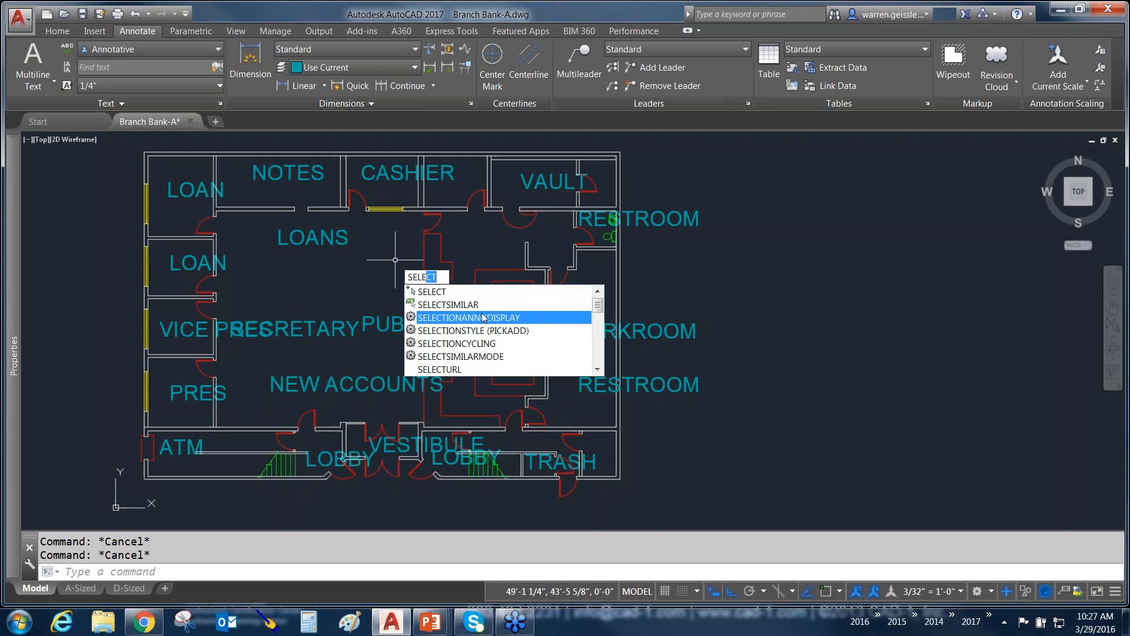
pyautogui.click(527, 318)
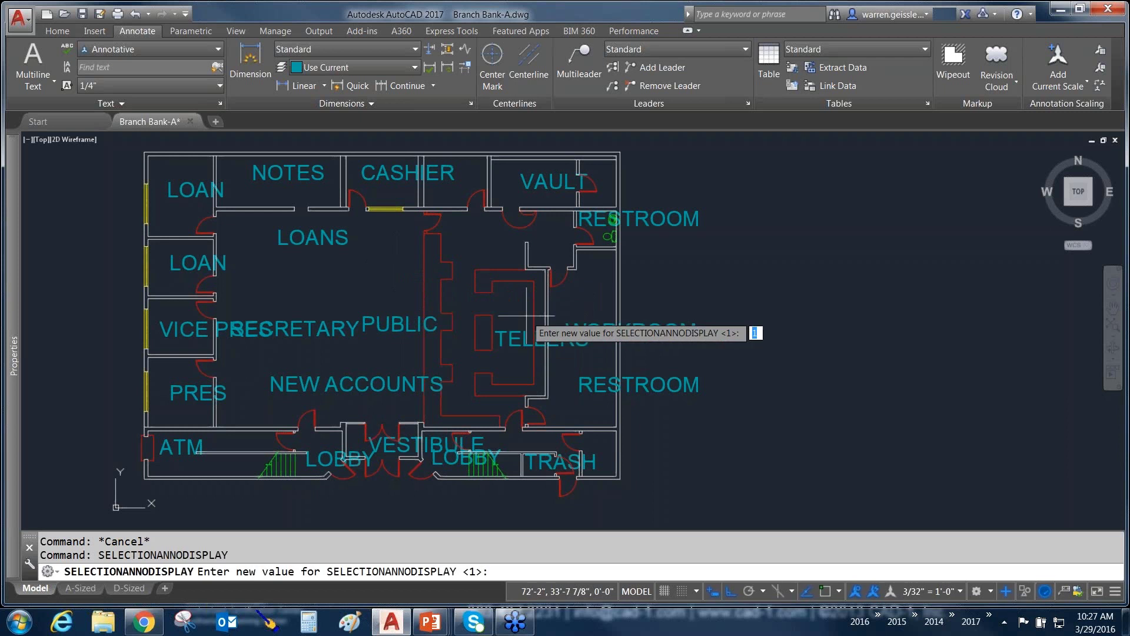
pyautogui.write('0')
pyautogui.press('Return')
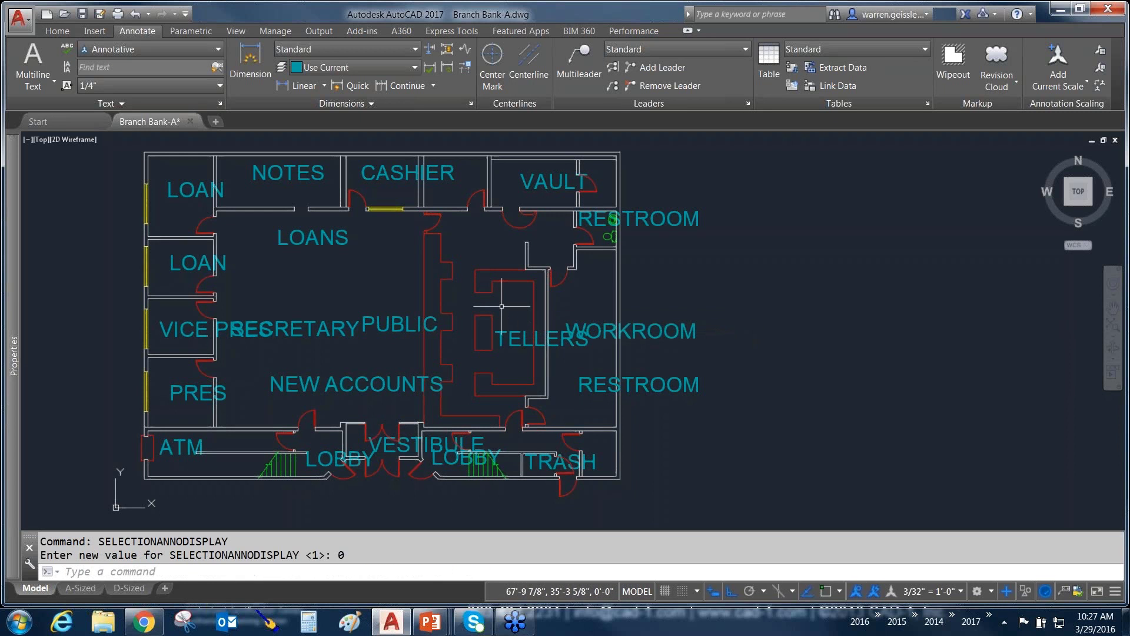
# Step: Select the SECRETARY and PUBLIC labels to check how their scale representations display, and clear the selection
pyautogui.click(401, 301)
pyautogui.click(329, 335)
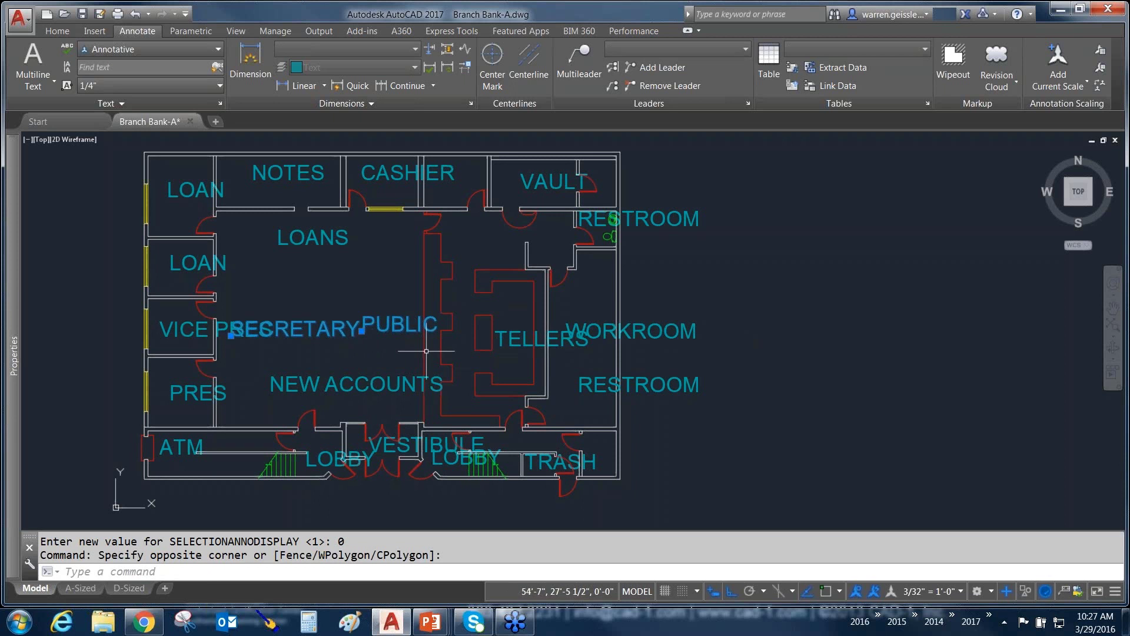
pyautogui.press('Escape')
pyautogui.press('Escape')
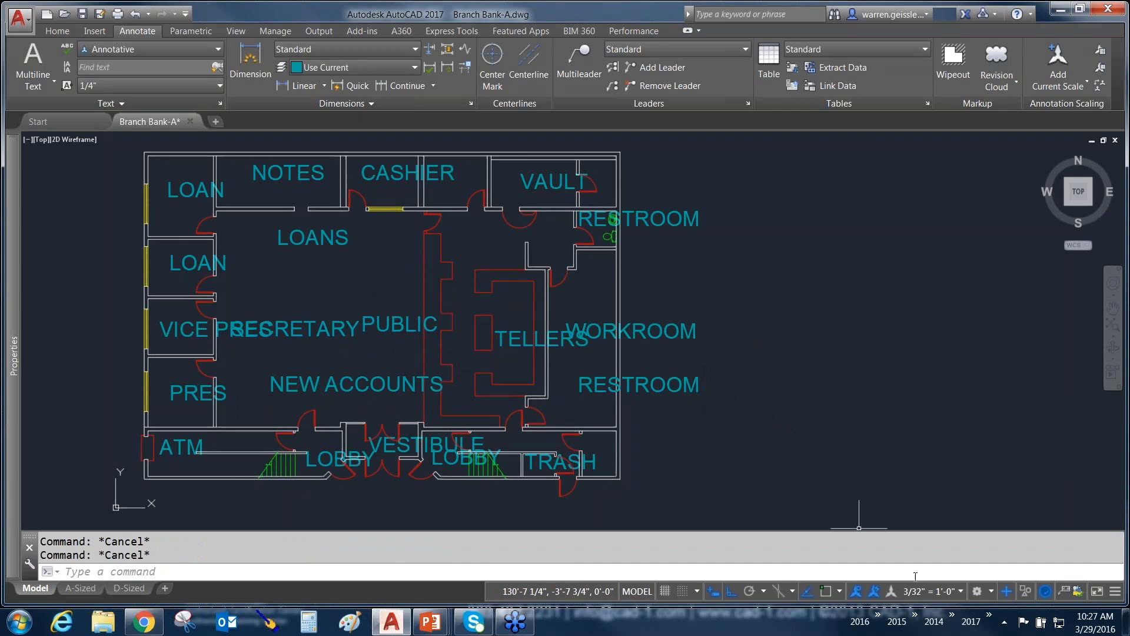
# Step: Set the model space annotation scale to 1/8" = 1'-0"
pyautogui.click(961, 591)
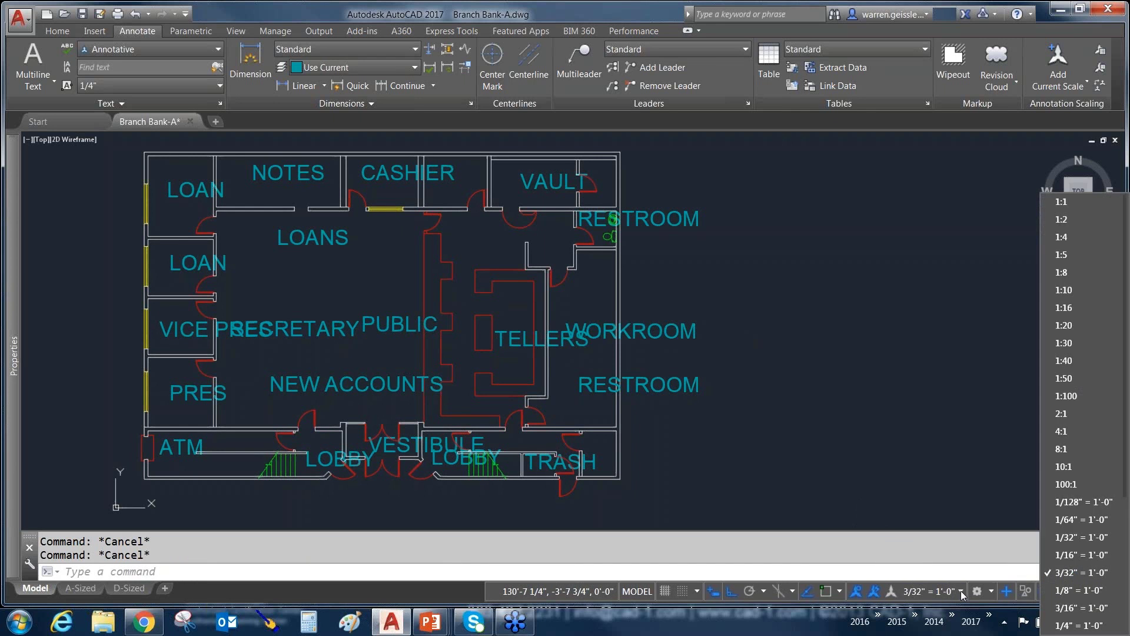
pyautogui.click(1064, 590)
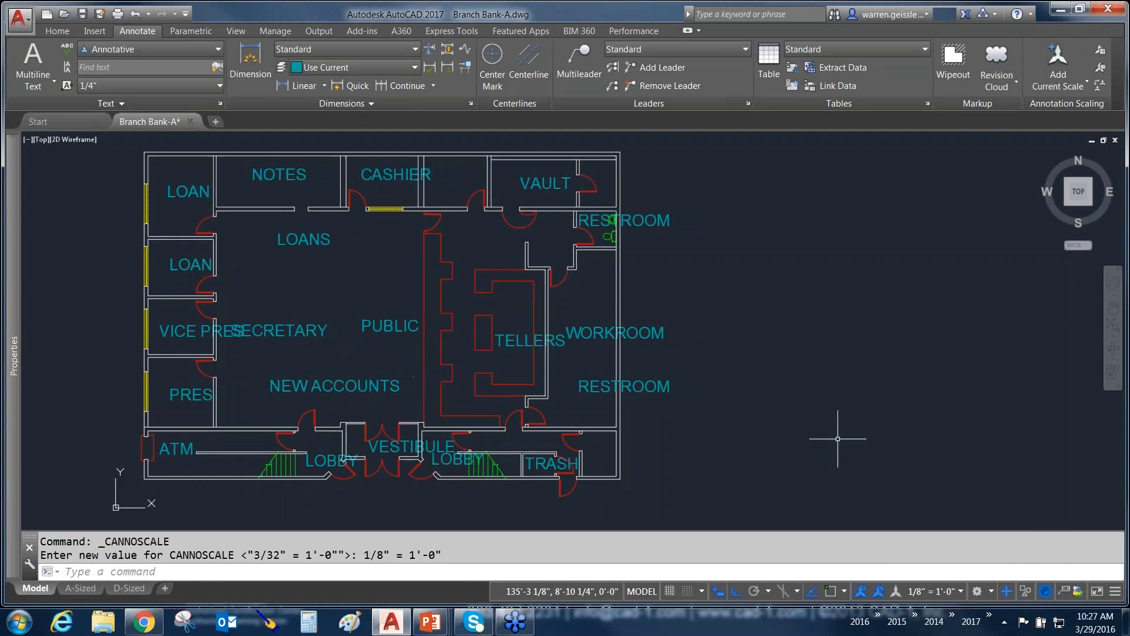
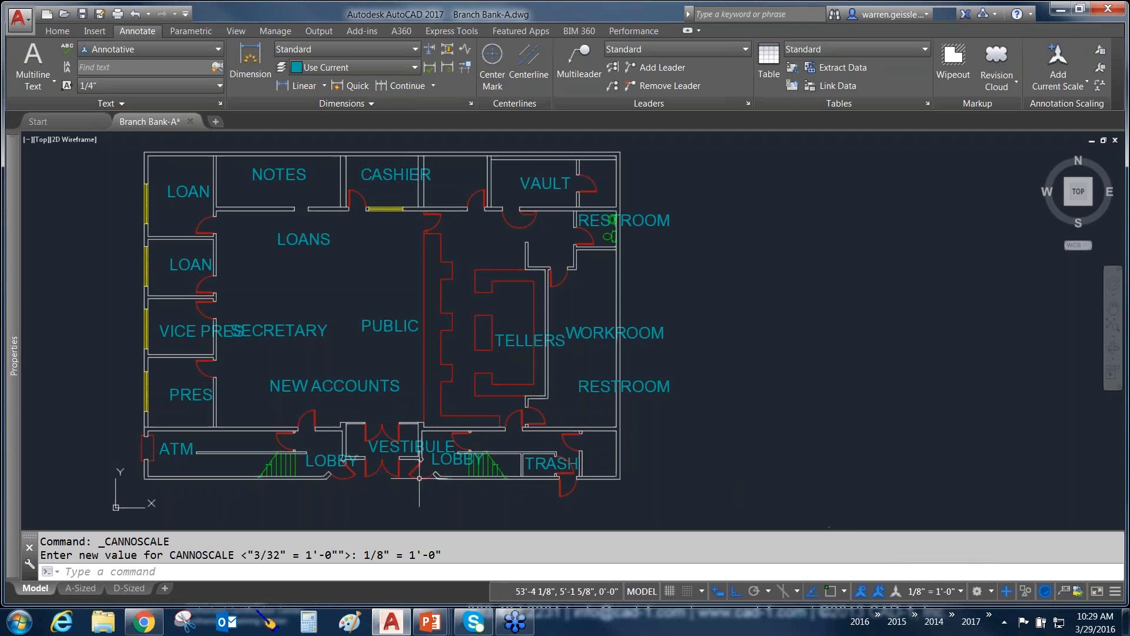
# Step: Open the D-Sized layout and activate the viewport showing the staircase and a single LOBBY label
pyautogui.click(135, 589)
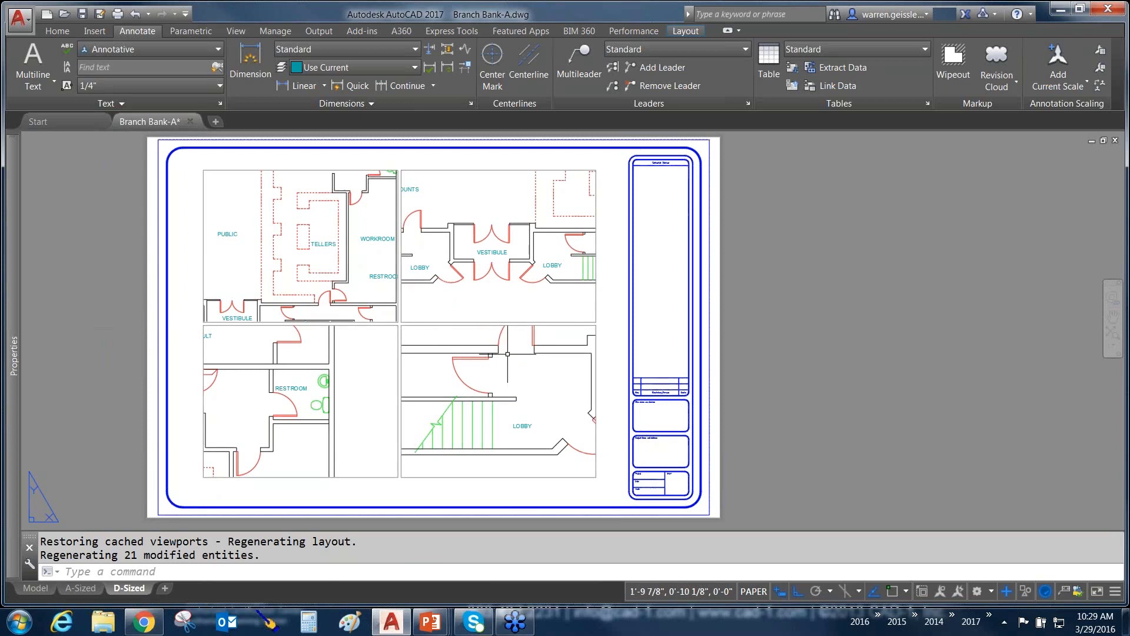
pyautogui.doubleClick(535, 385)
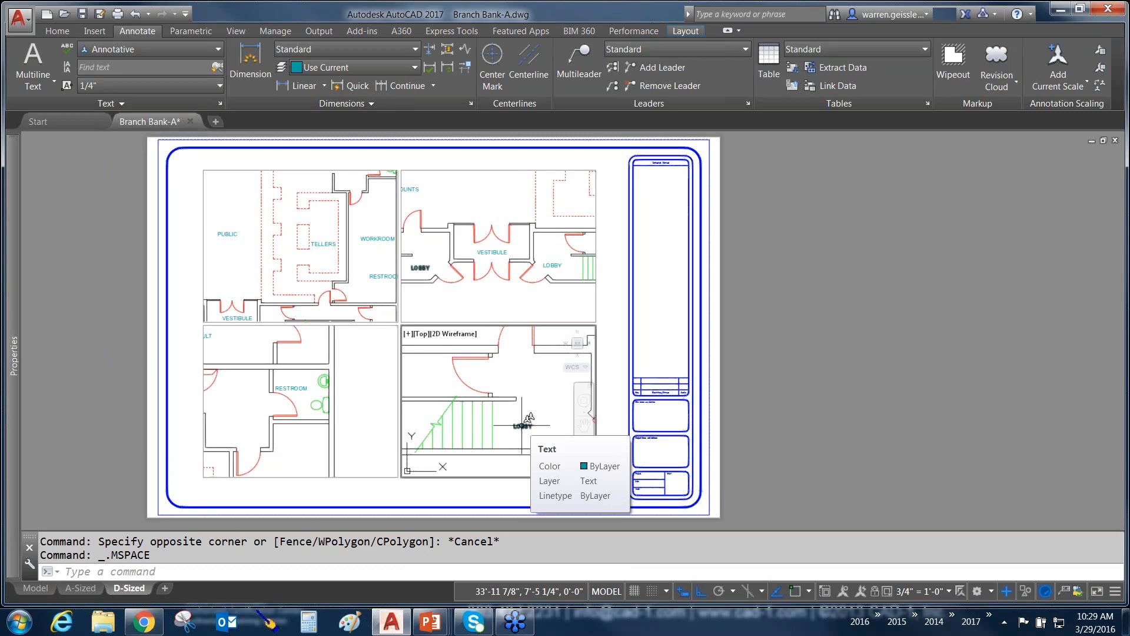
pyautogui.scroll(2, 522, 425)
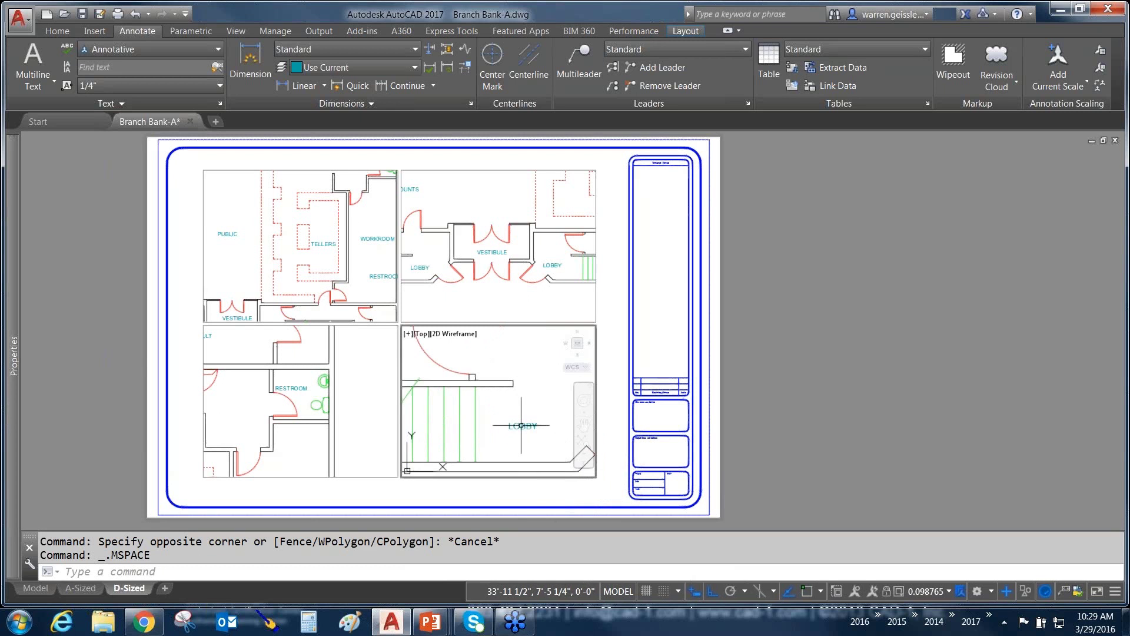
pyautogui.scroll(-2, 522, 425)
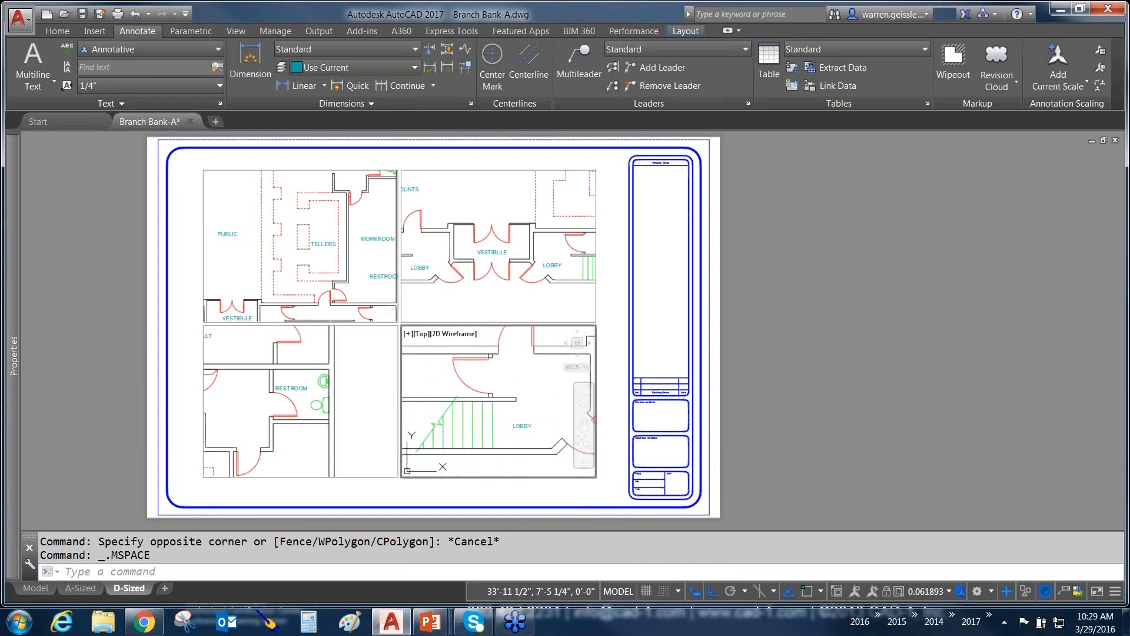
pyautogui.hotkey('ctrl', 'z')
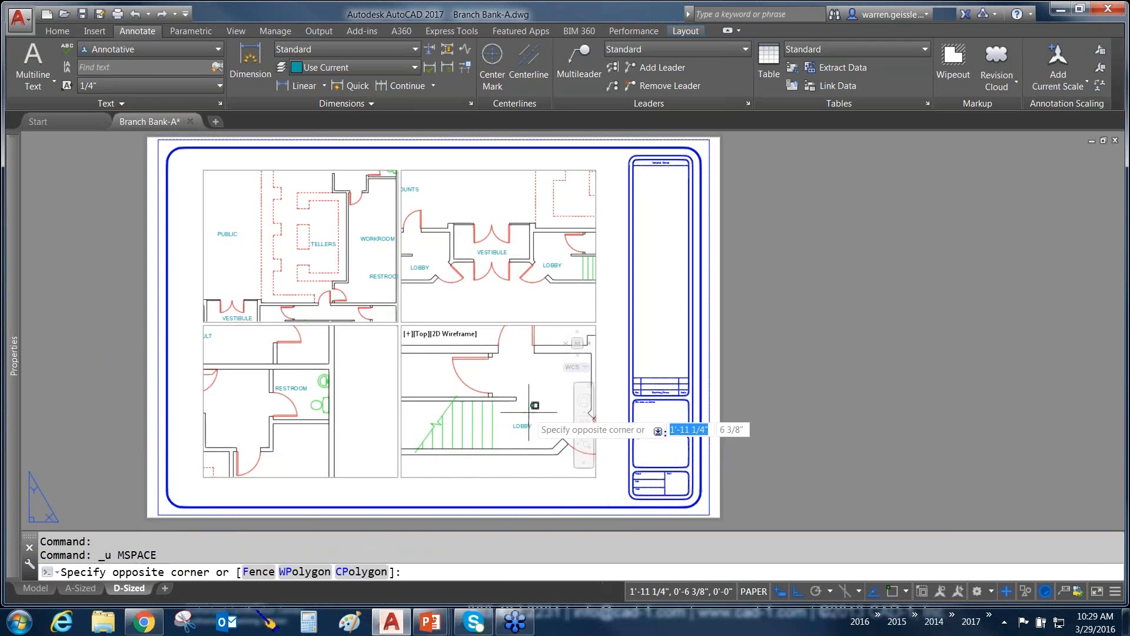
# Step: Within the locked 3/4" = 1'-0" viewport, move the LOBBY label about 4'-5" diagonally up and right at 45°, with Ortho off
pyautogui.doubleClick(526, 415)
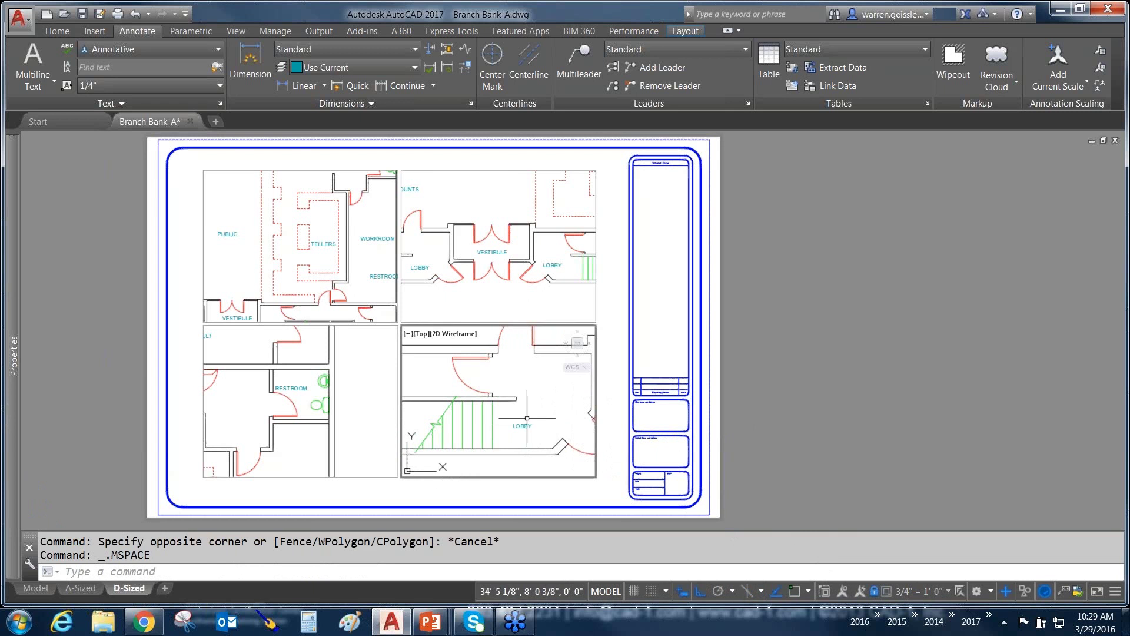
pyautogui.scroll(2, 526, 418)
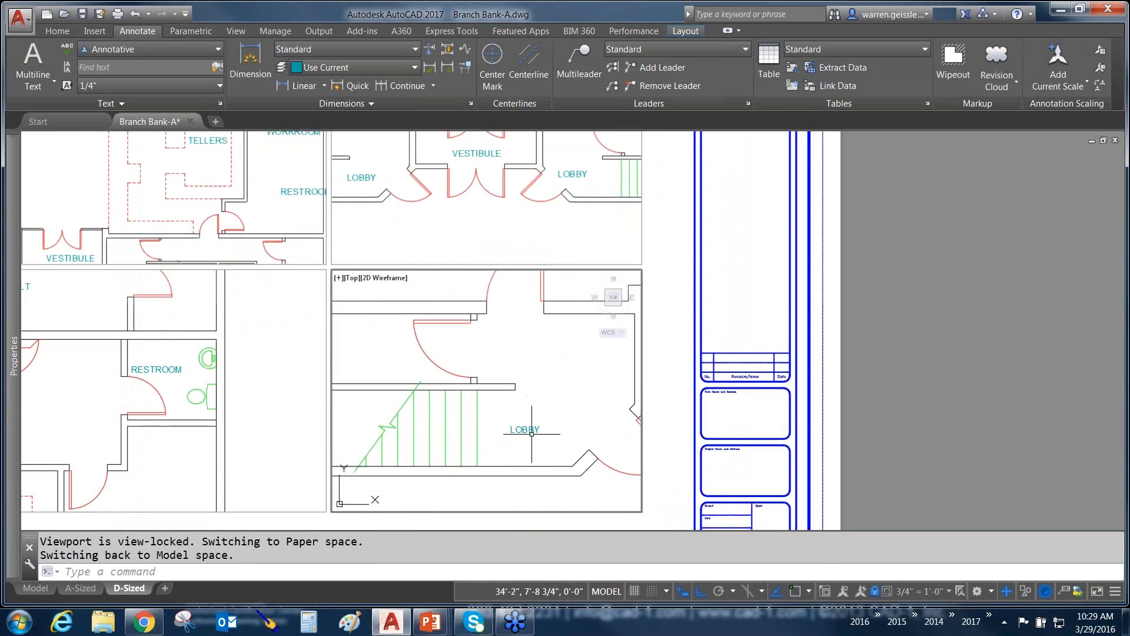
pyautogui.moveTo(527, 428)
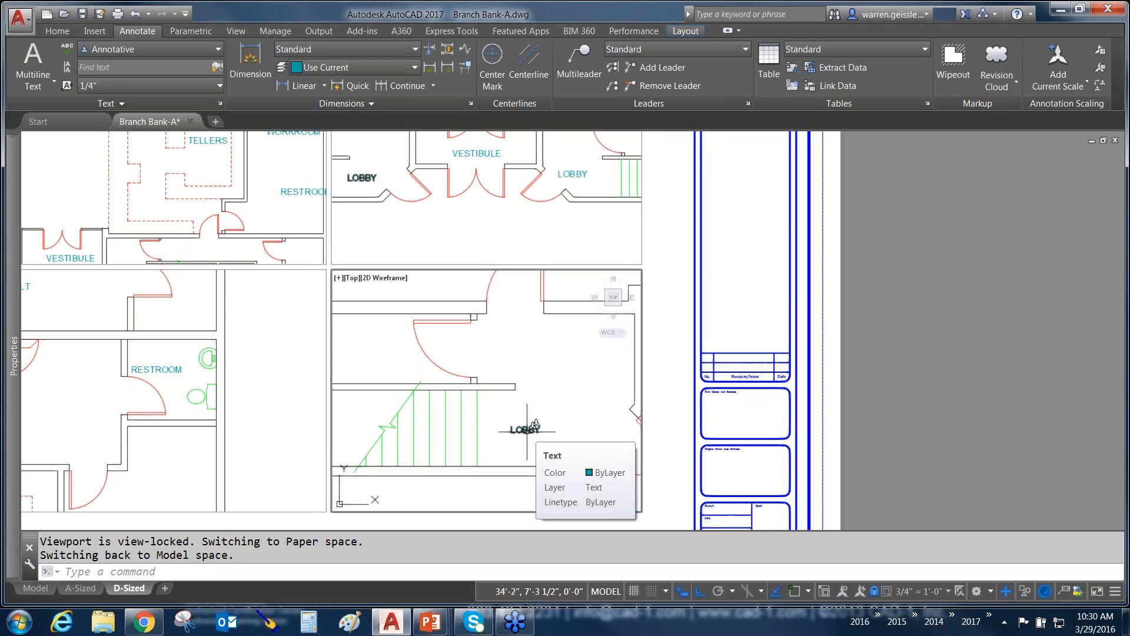
pyautogui.click(527, 429)
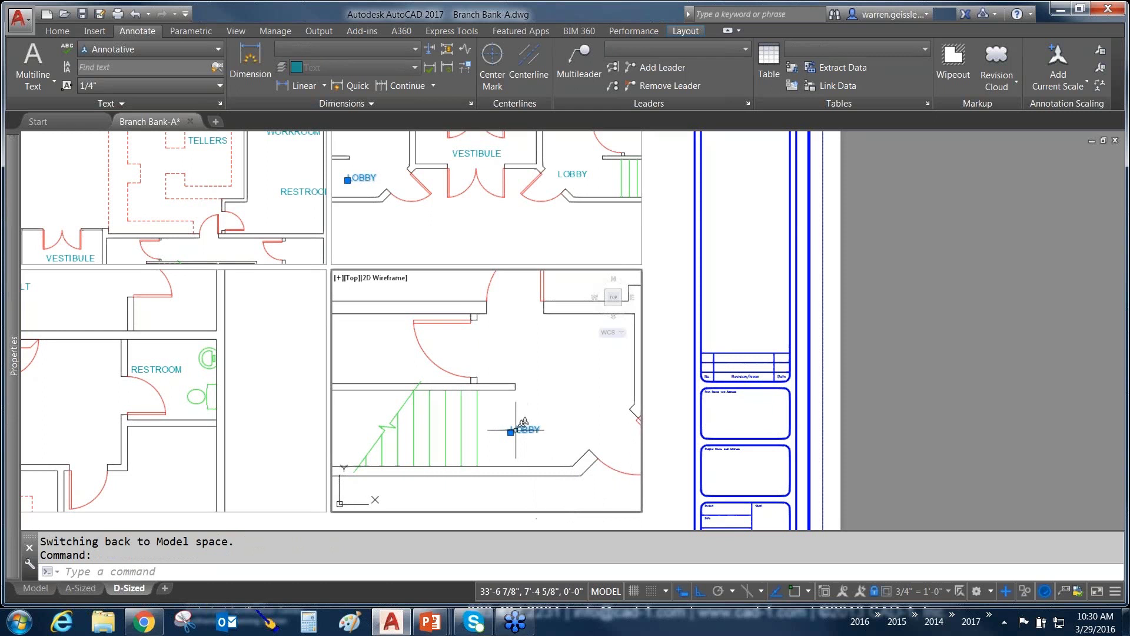
pyautogui.click(510, 431)
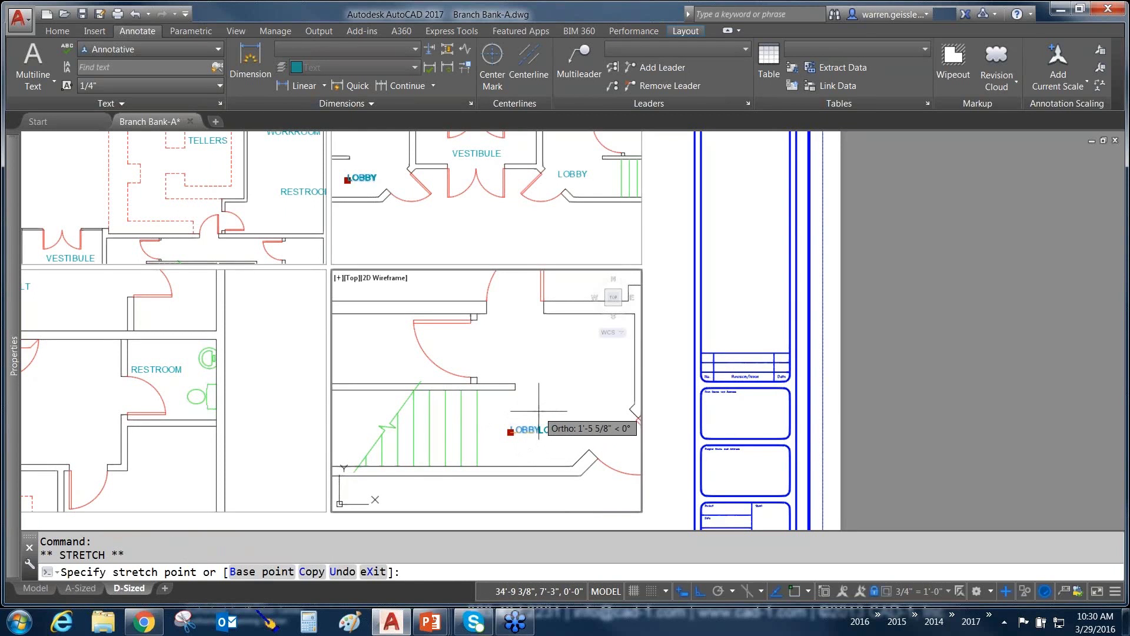
pyautogui.press('F8')
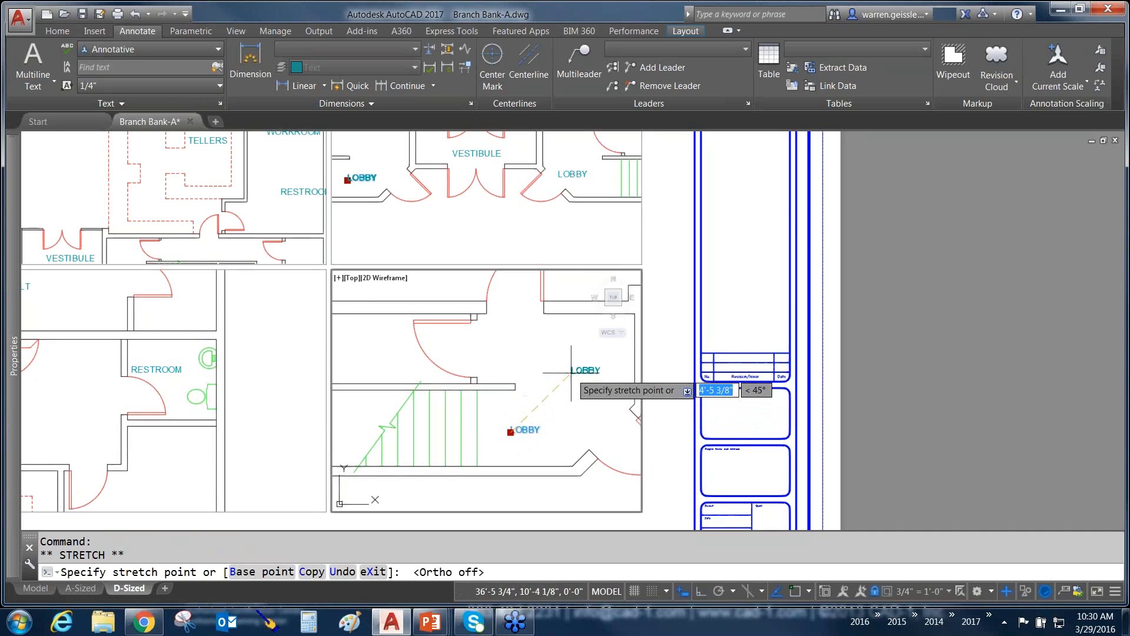
pyautogui.click(571, 372)
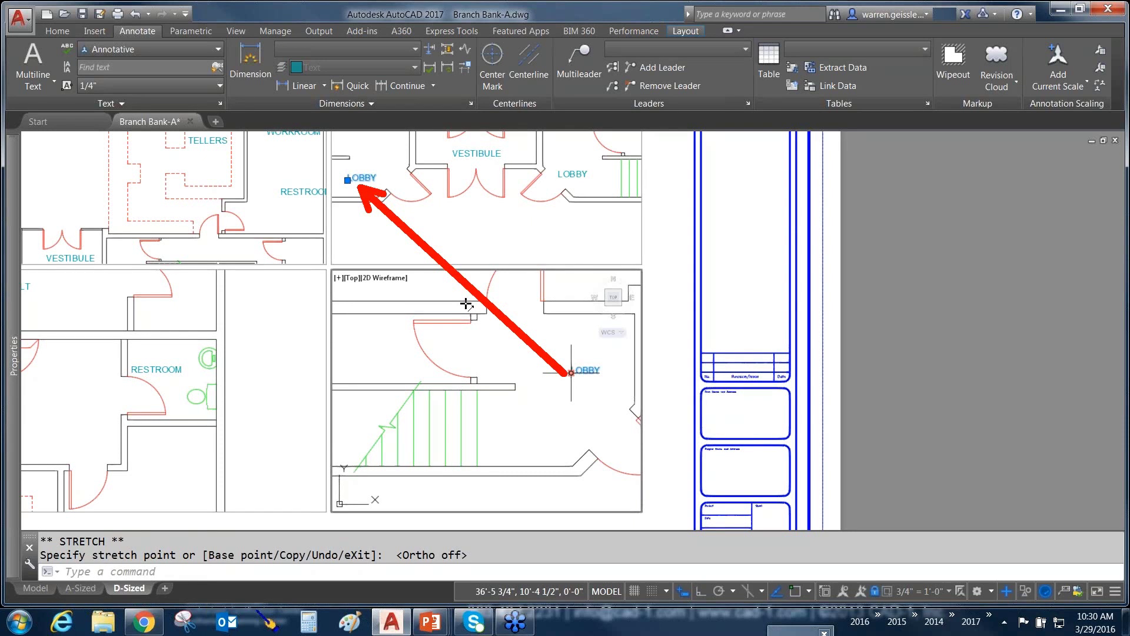
# Step: Compare the selected LOBBY label's positions in the 3/8" = 1'-0" and 3/4" = 1'-0" viewports, and clear the selection
pyautogui.click(571, 372)
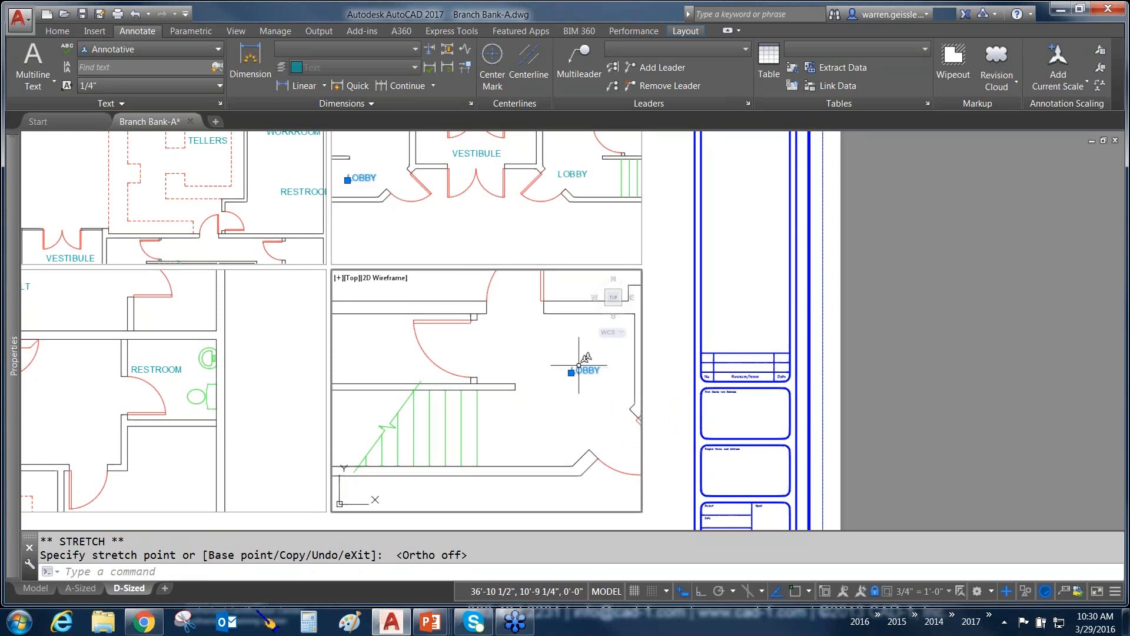
pyautogui.moveTo(579, 366)
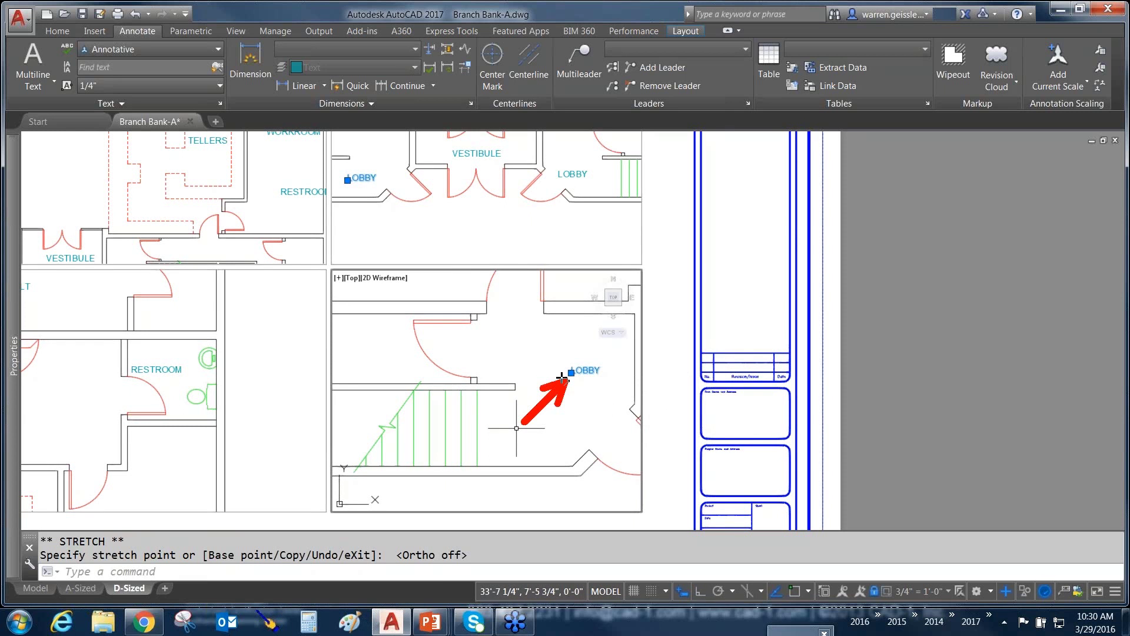
pyautogui.click(457, 249)
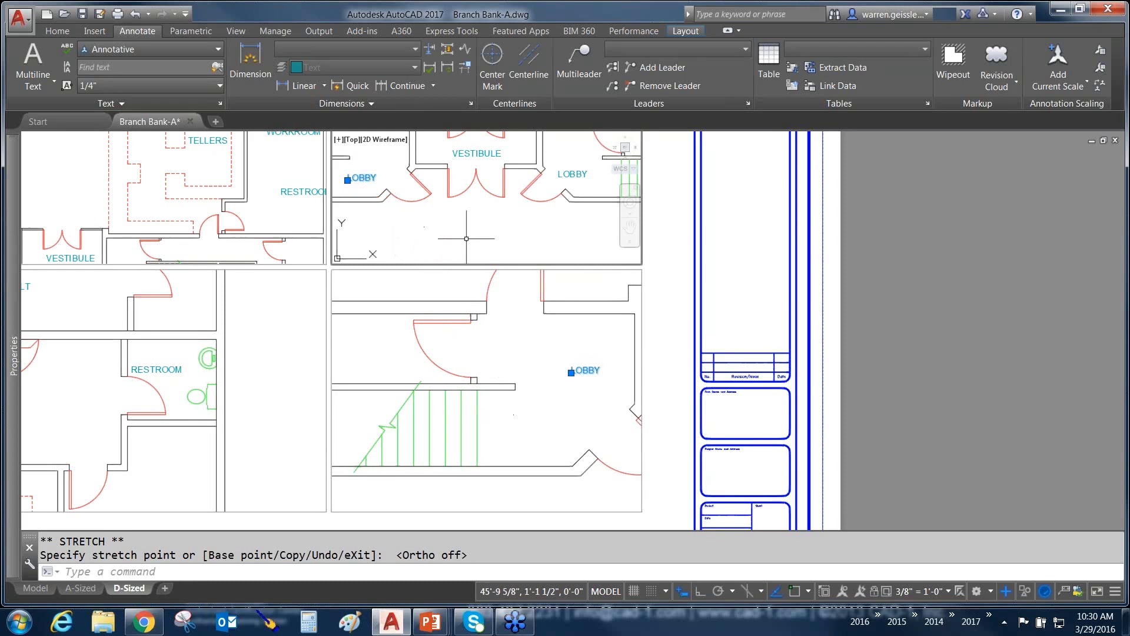
pyautogui.click(532, 339)
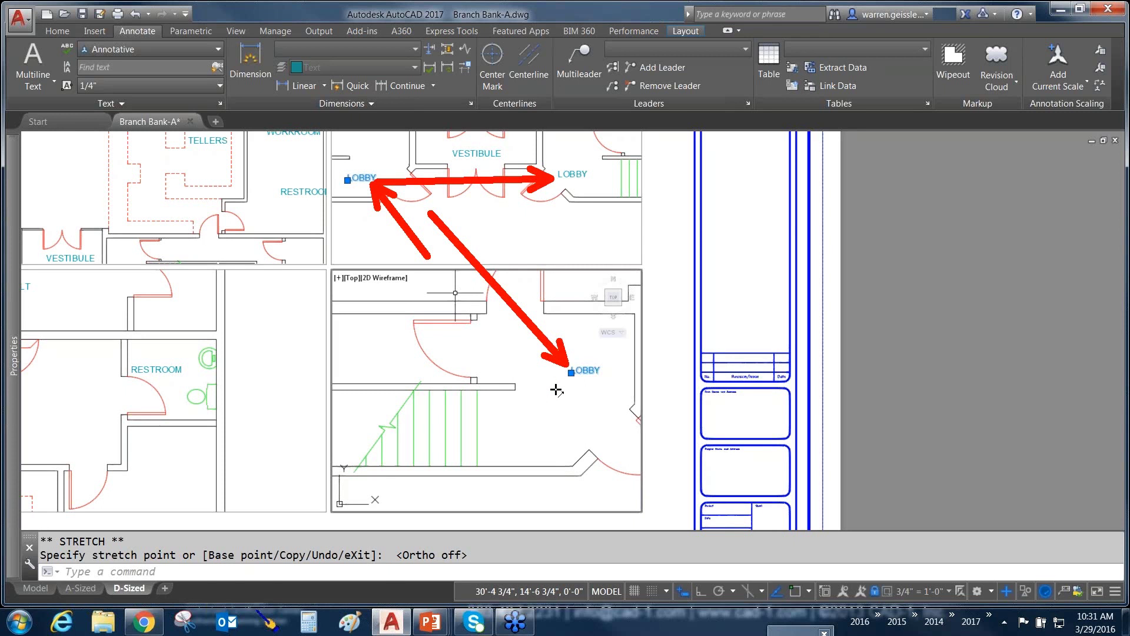
pyautogui.click(455, 292)
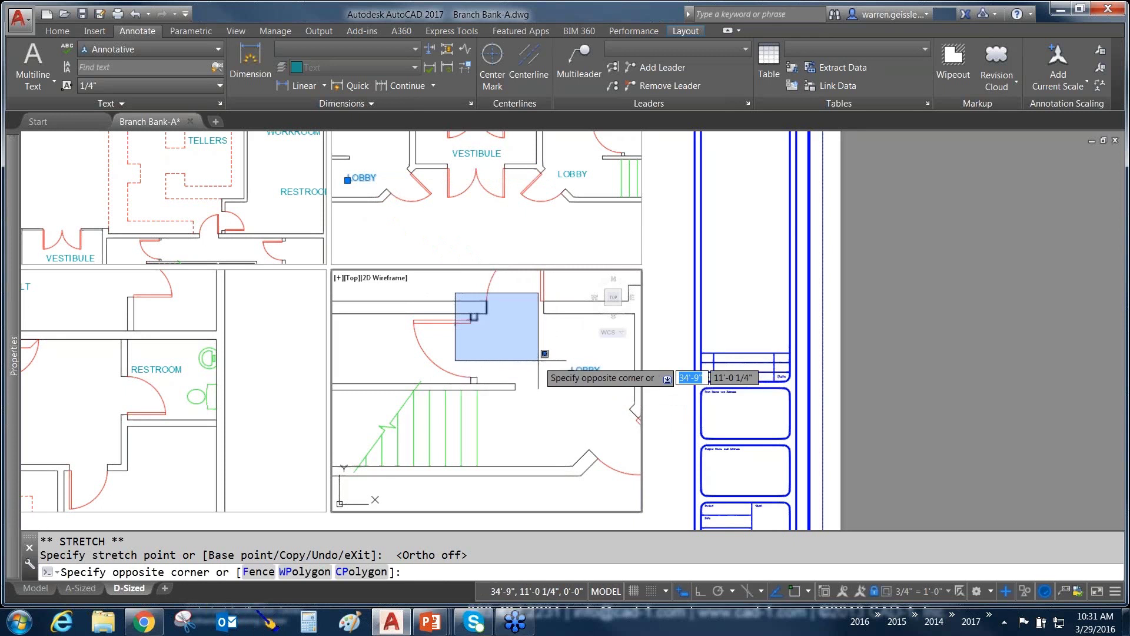
pyautogui.press('Escape')
pyautogui.press('Escape')
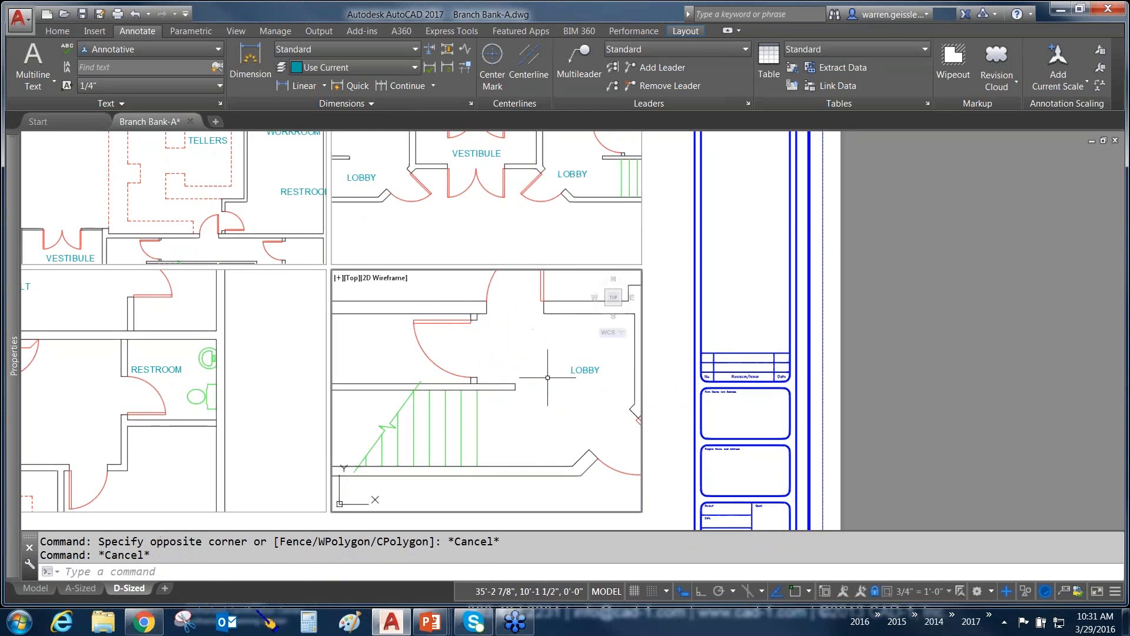
# Step: Leave the active viewport for paper space, and switch from the D-Sized layout back to model space
pyautogui.doubleClick(657, 372)
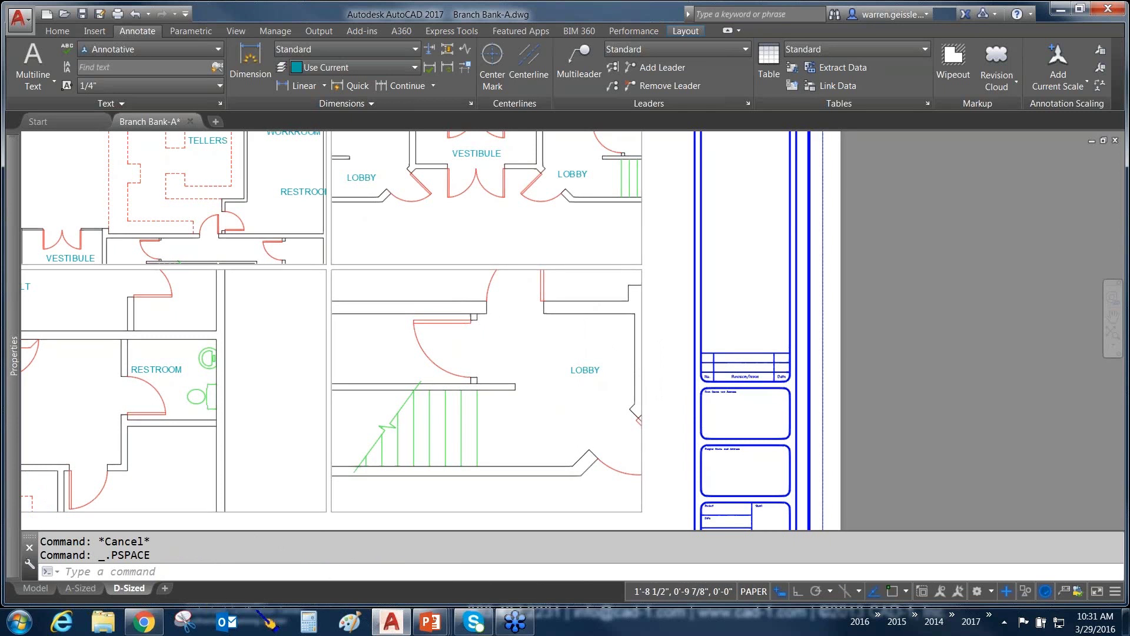
pyautogui.scroll(-2, 470, 320)
pyautogui.moveTo(469, 321); pyautogui.dragTo(575, 368, button='middle')
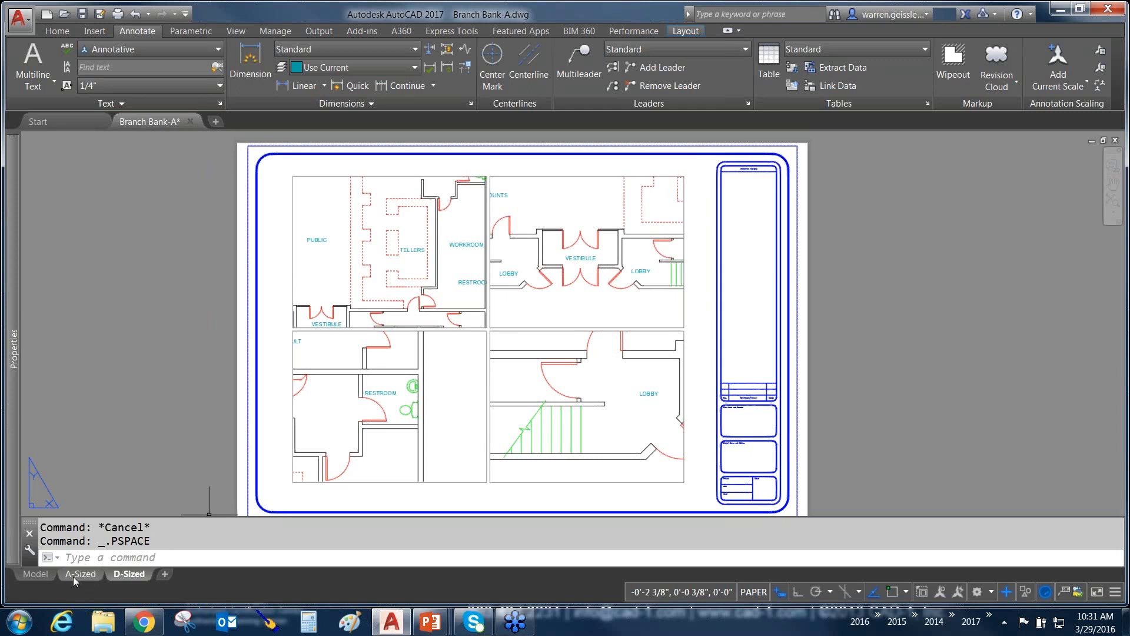
pyautogui.click(37, 572)
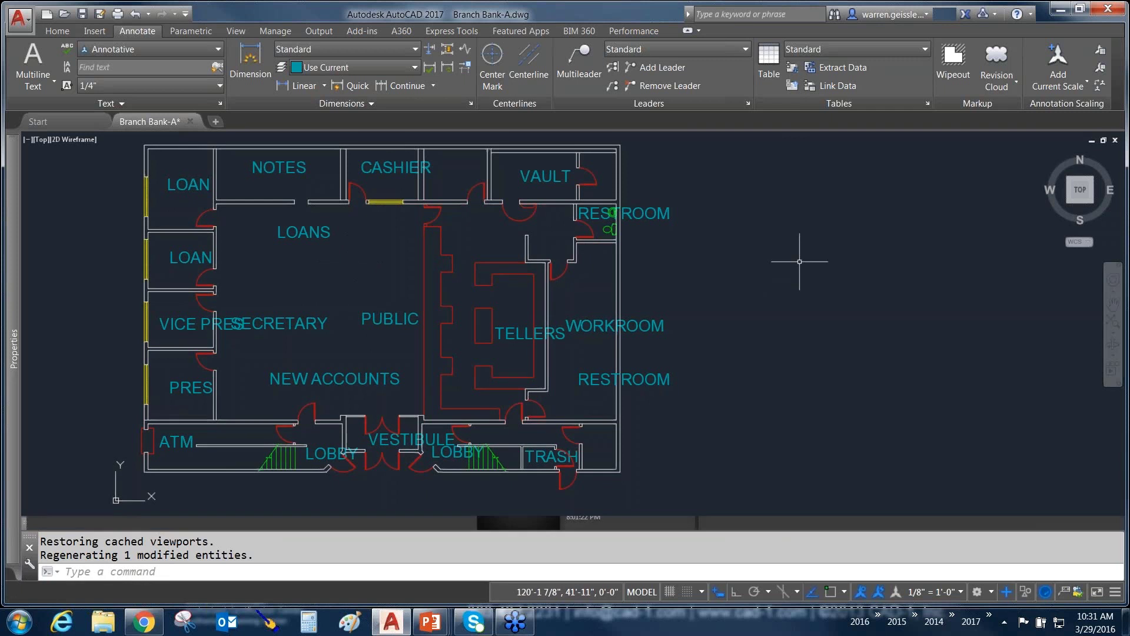
# Step: Place annotative multiline text reading "text" outside the building, between the heights of the upper RESTROOM and WORKROOM labels
pyautogui.write('t')
pyautogui.press('Return')
pyautogui.click(682, 275)
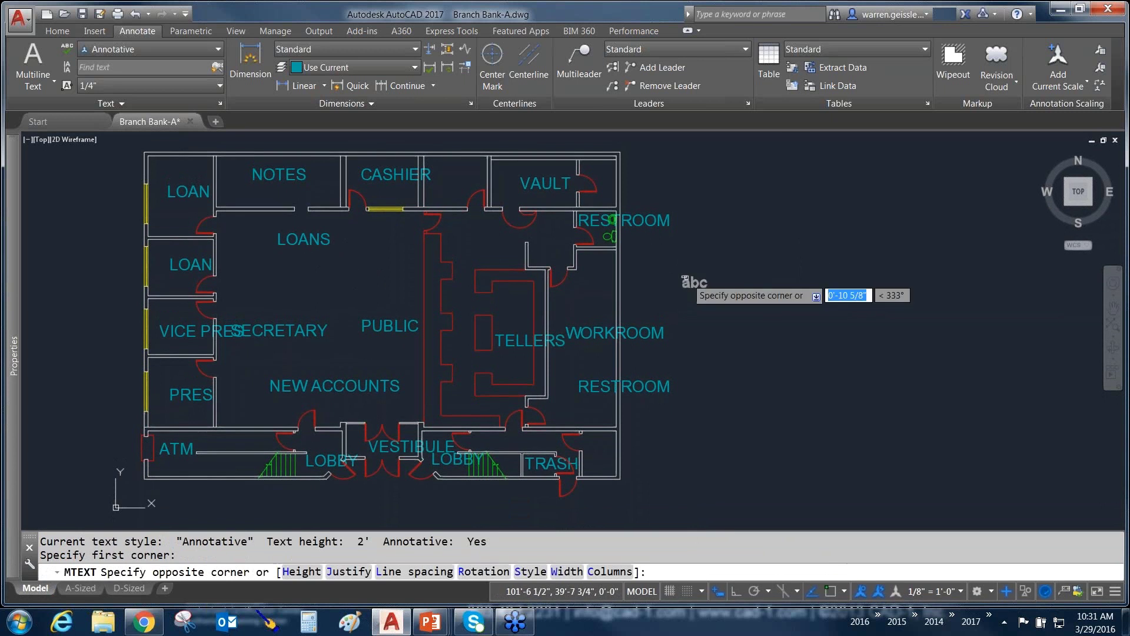
pyautogui.click(815, 312)
pyautogui.write('text')
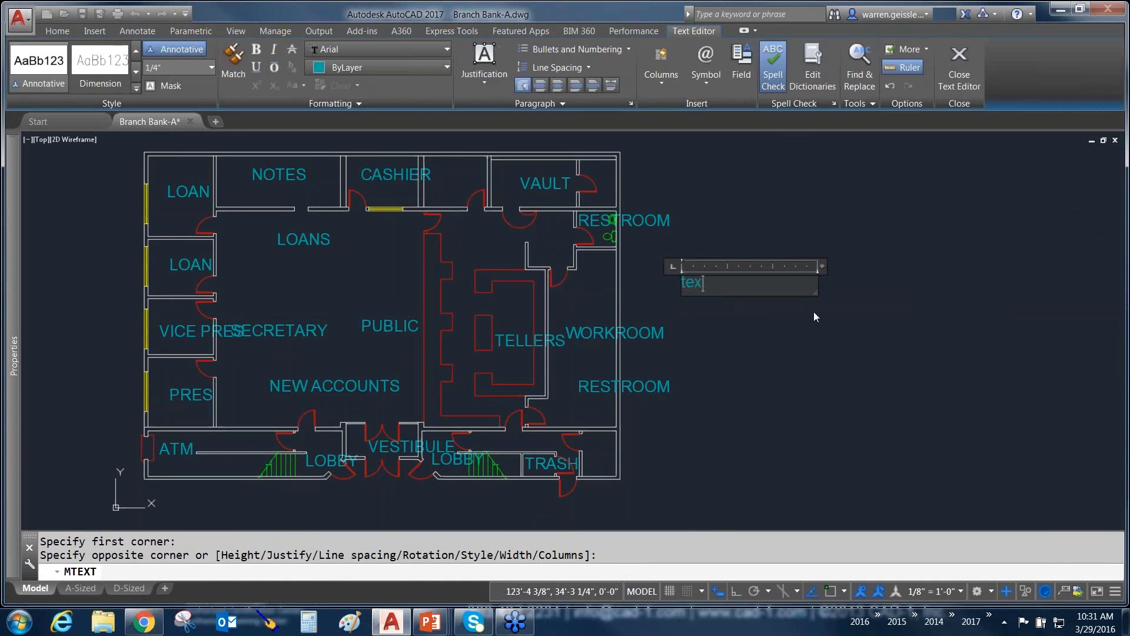
pyautogui.click(814, 312)
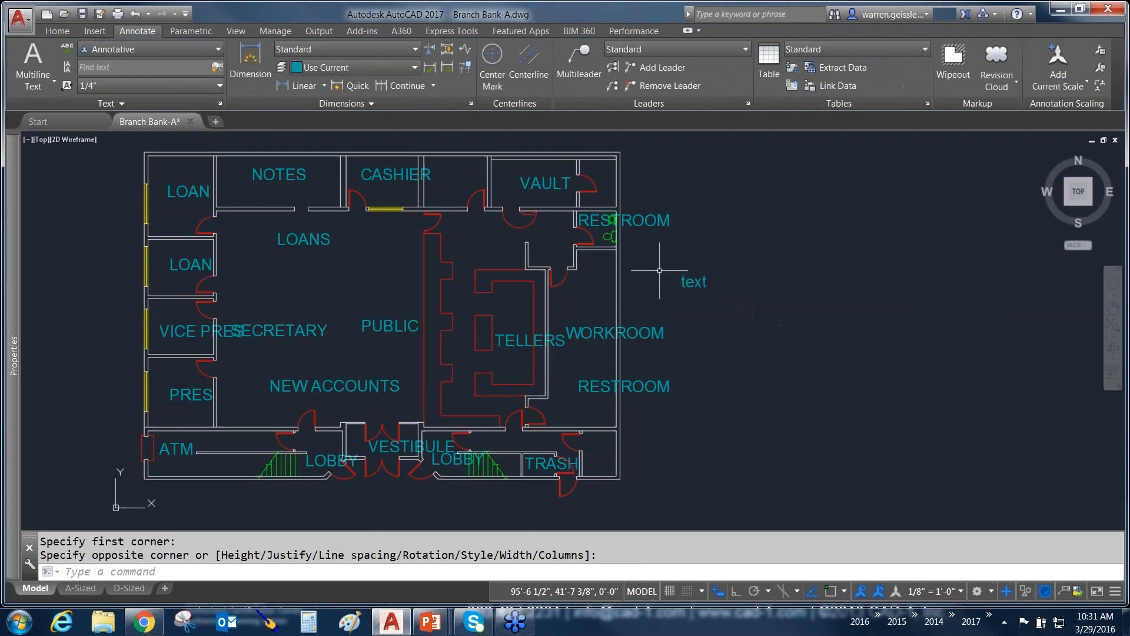
# Step: Match the properties of the WORKROOM label onto the "text" annotation outside the building
pyautogui.scroll(2, 659, 270)
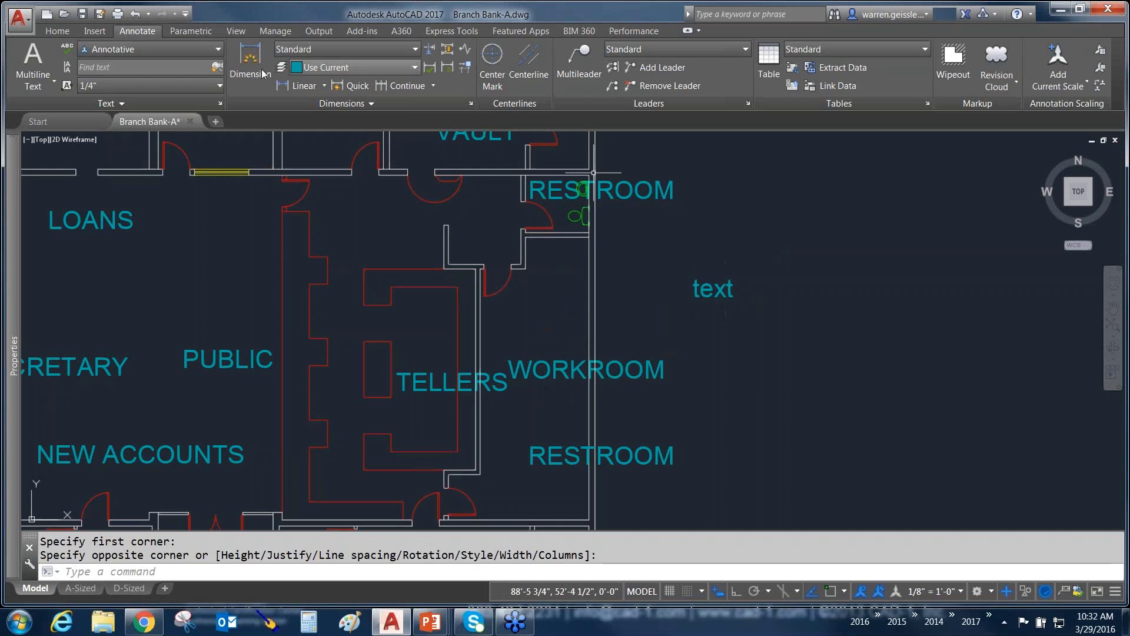
pyautogui.click(58, 32)
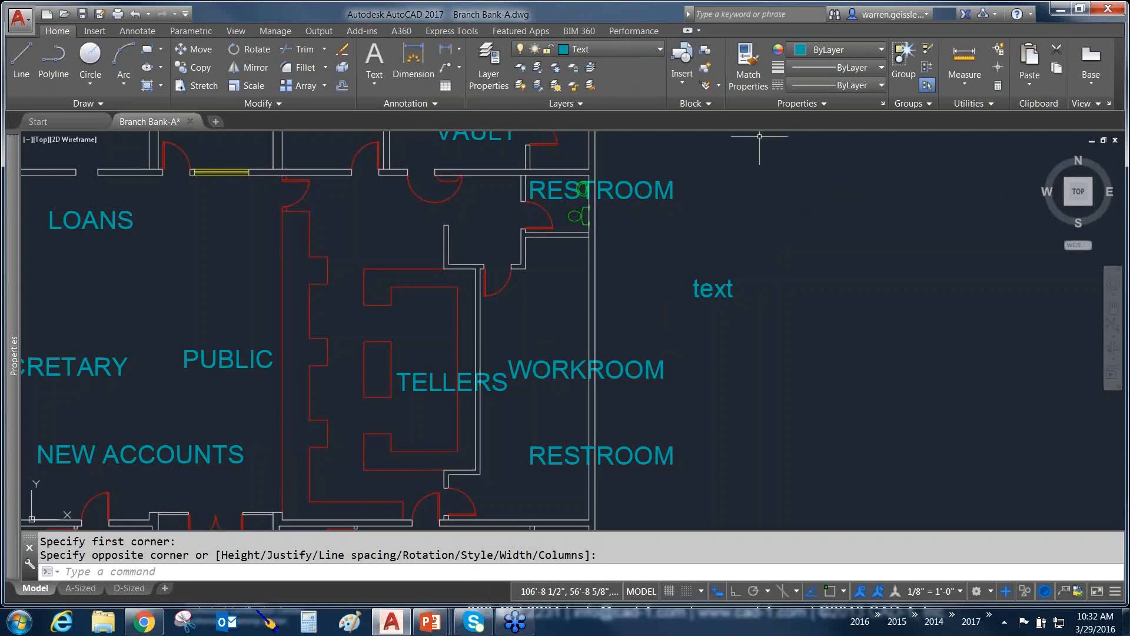
pyautogui.click(747, 65)
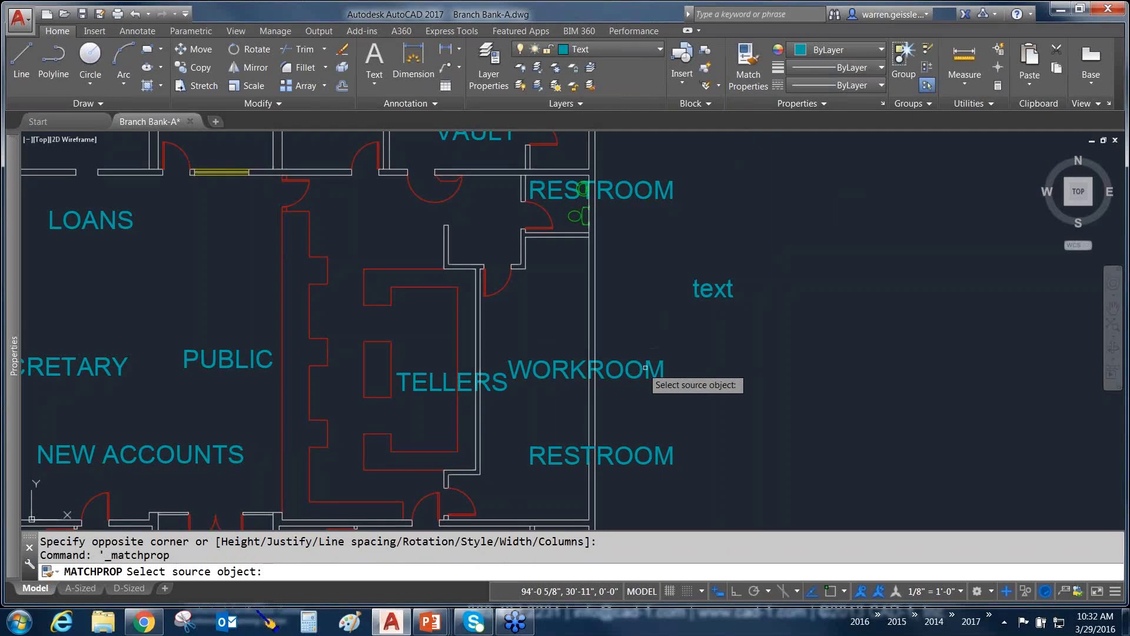
pyautogui.click(545, 370)
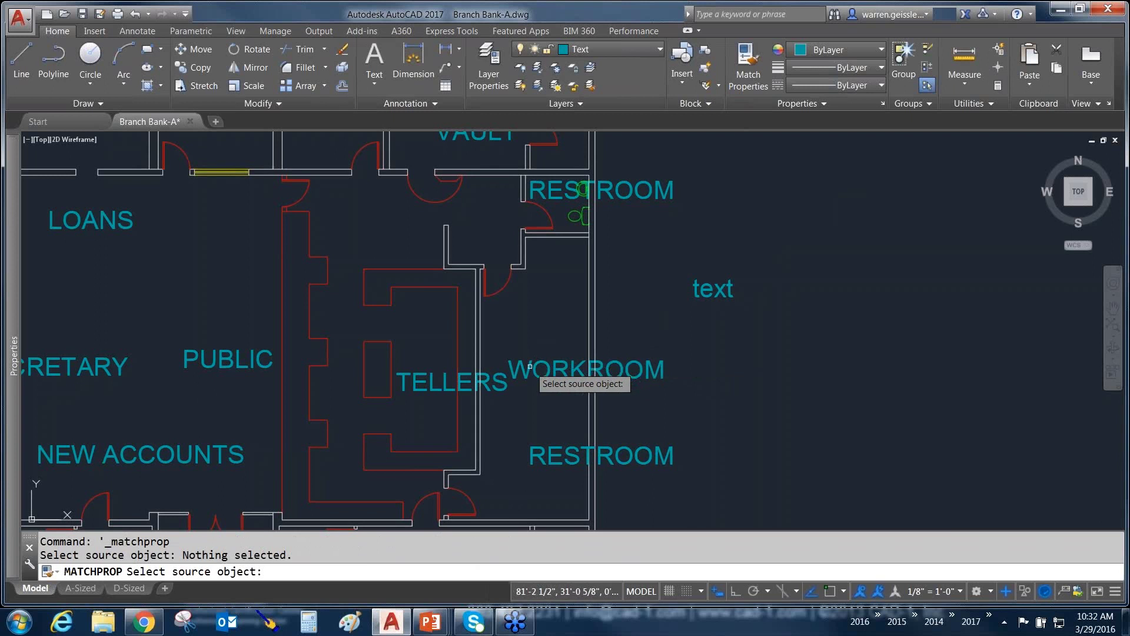
pyautogui.click(525, 375)
pyautogui.click(749, 271)
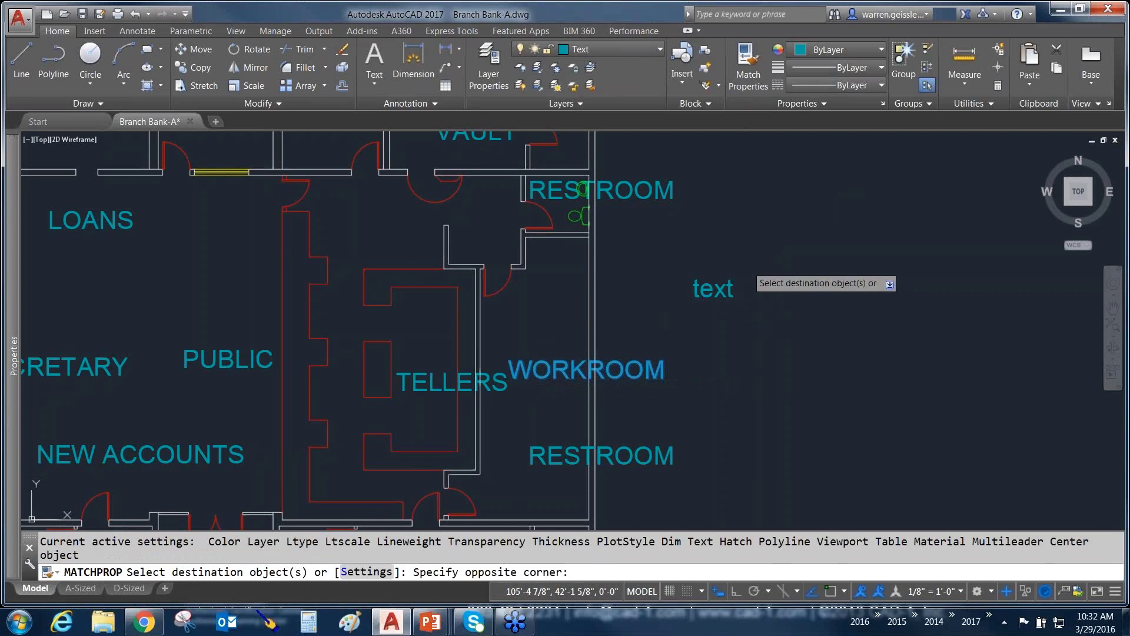
pyautogui.click(698, 310)
pyautogui.press('Return')
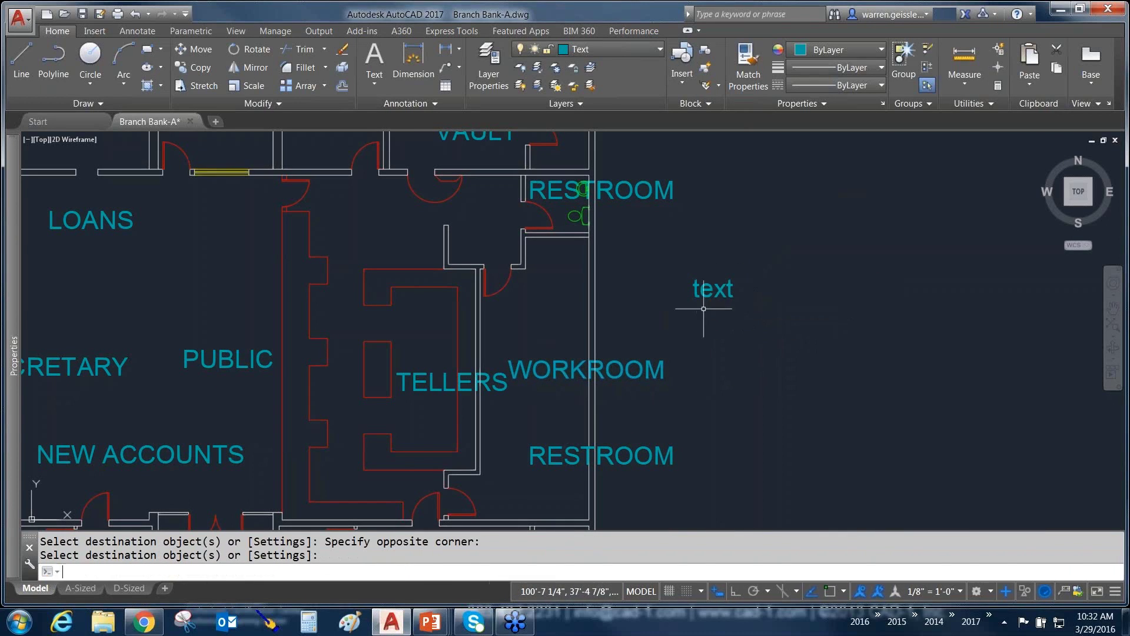
# Step: Review the file formats offered for saving Branch Bank-A.dwg under another drawing version, and leave without saving
pyautogui.moveTo(710, 286)
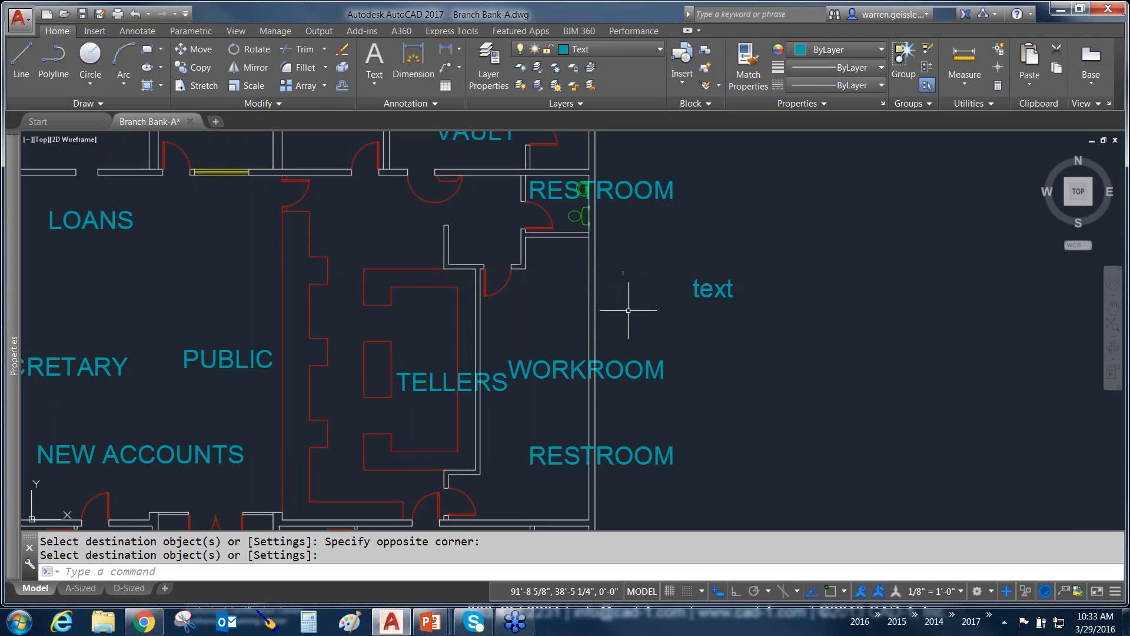
pyautogui.scroll(-3, 674, 338)
pyautogui.moveTo(321, 299)
pyautogui.mouseDown(button='middle')
pyautogui.moveTo(386, 285)
pyautogui.moveTo(439, 253)
pyautogui.moveTo(444, 288)
pyautogui.mouseUp(button='middle')
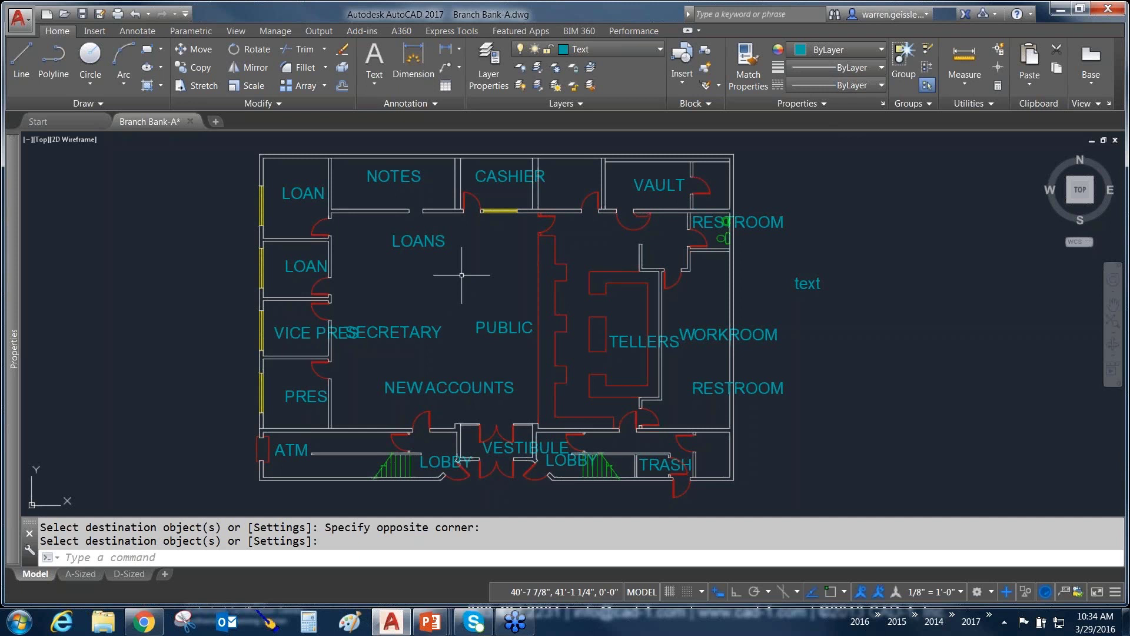
pyautogui.hotkey('ctrl', 'shift', 's')
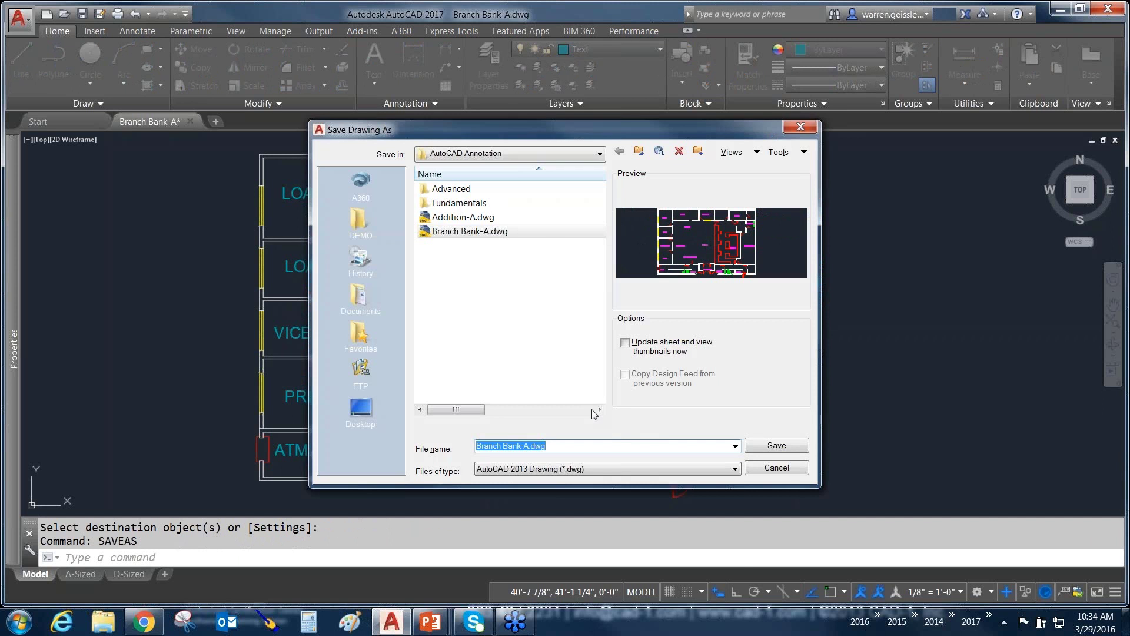
pyautogui.click(625, 465)
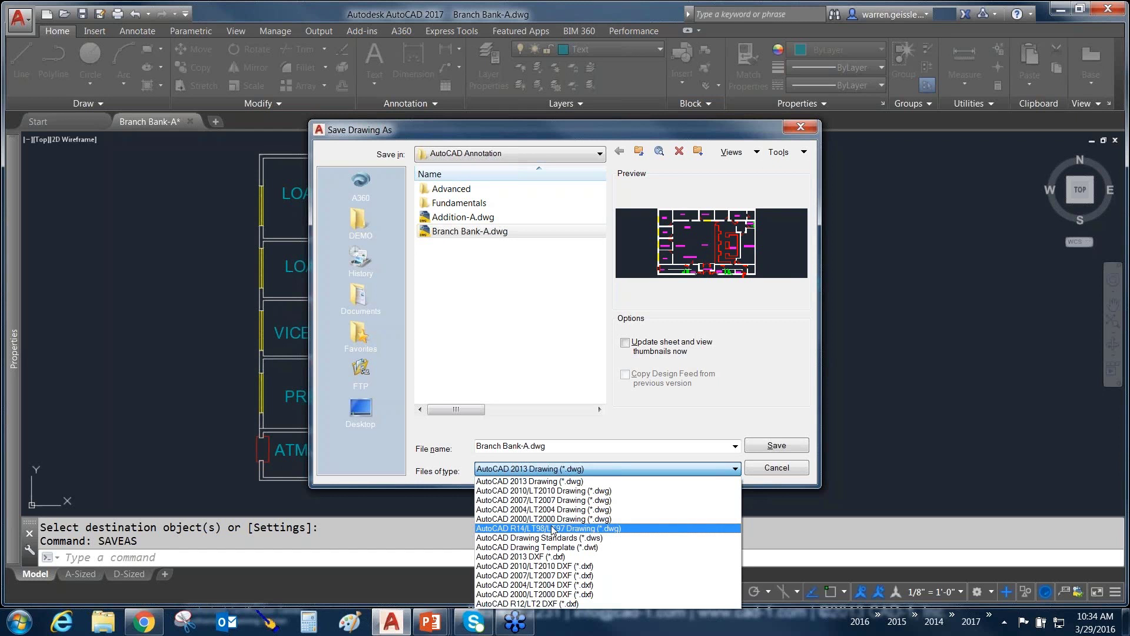
pyautogui.click(715, 402)
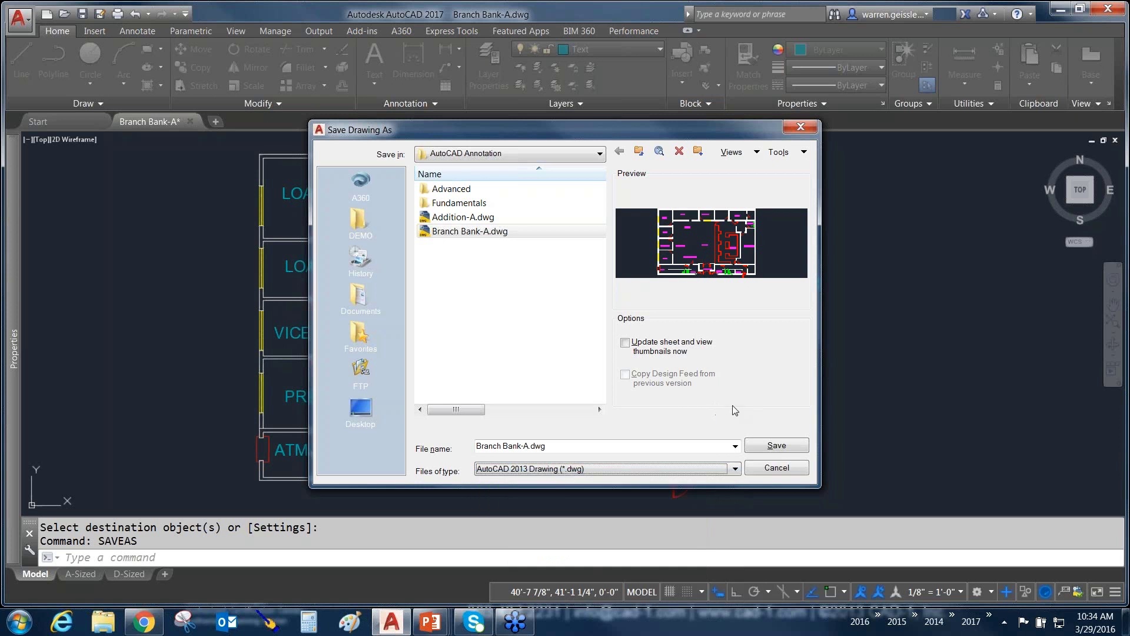
pyautogui.click(778, 466)
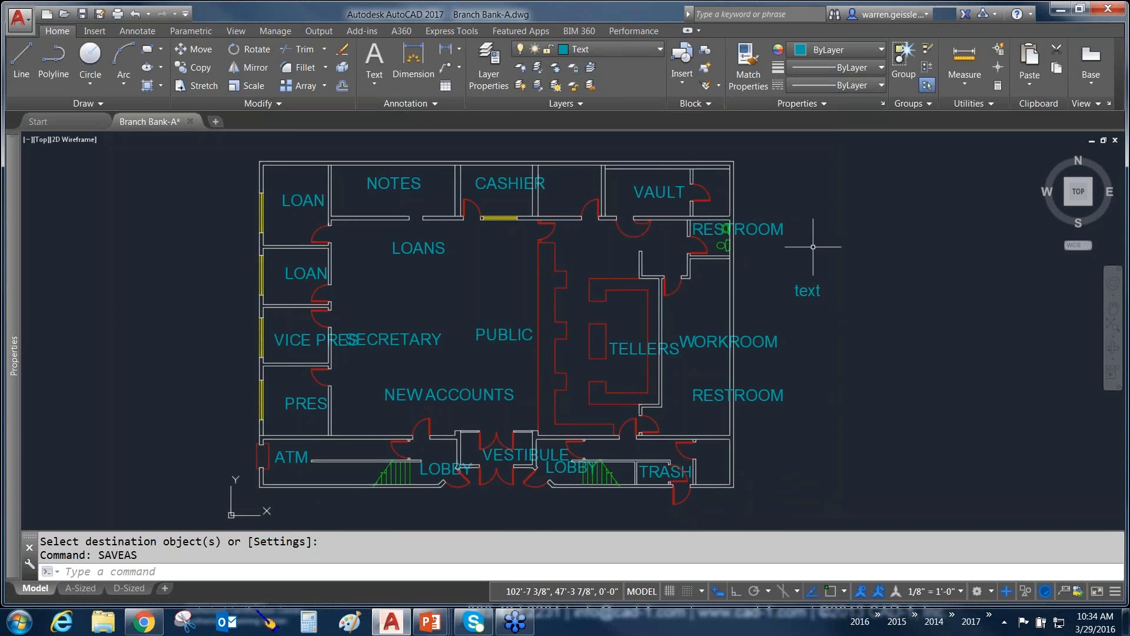
# Step: Review the open-and-save options for maintaining visual fidelity of annotative objects, and close the options without changes
pyautogui.rightClick(818, 204)
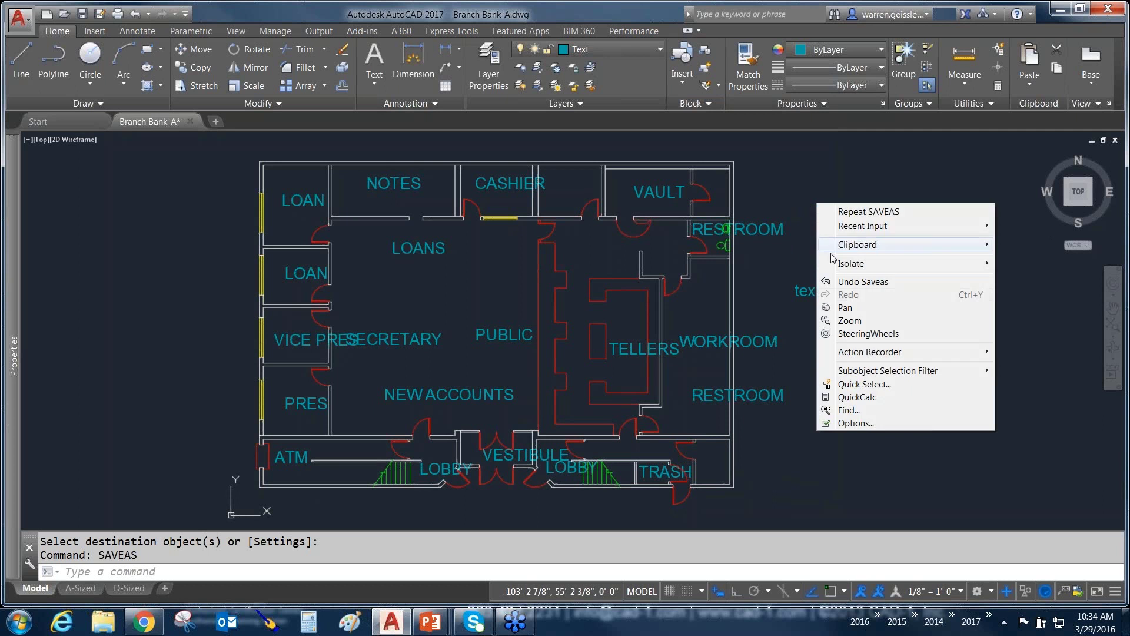
pyautogui.click(848, 423)
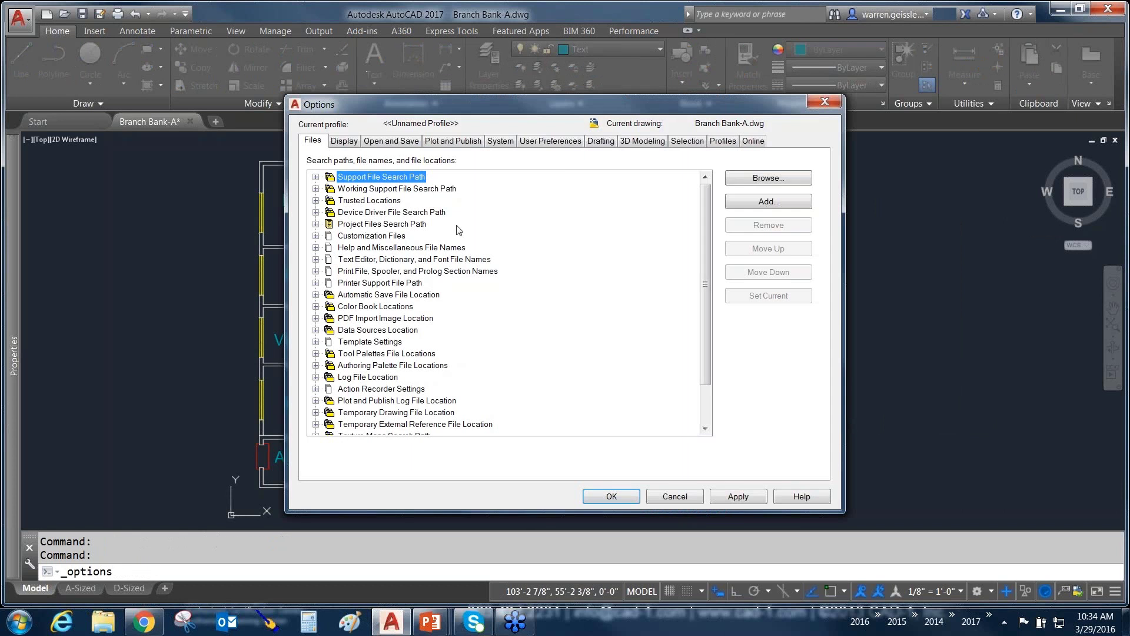
pyautogui.click(393, 141)
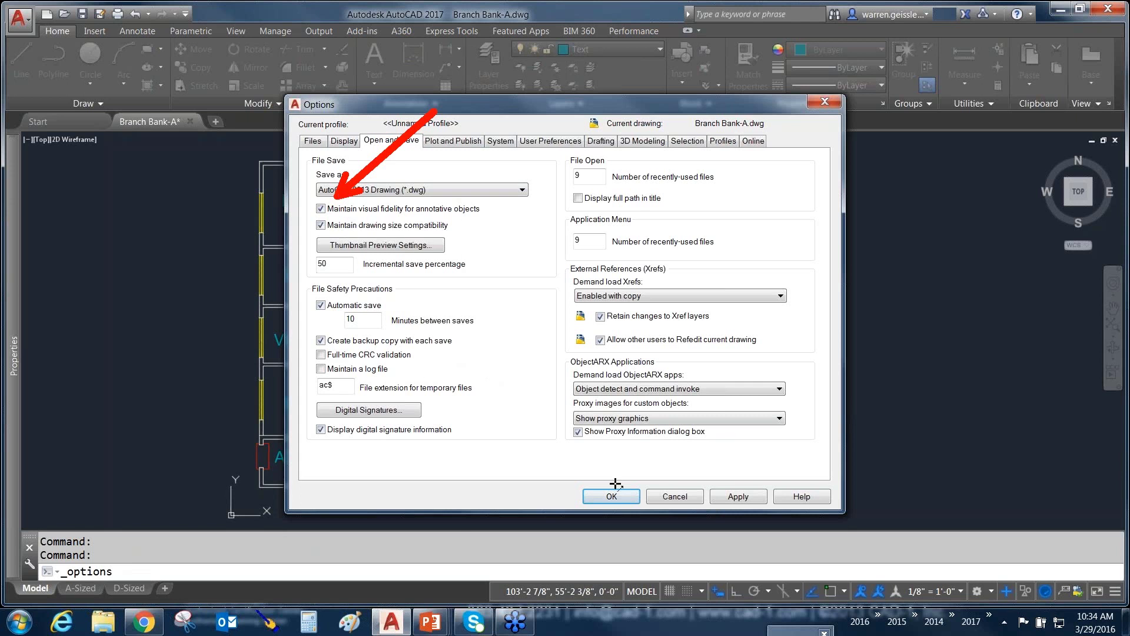
pyautogui.click(675, 496)
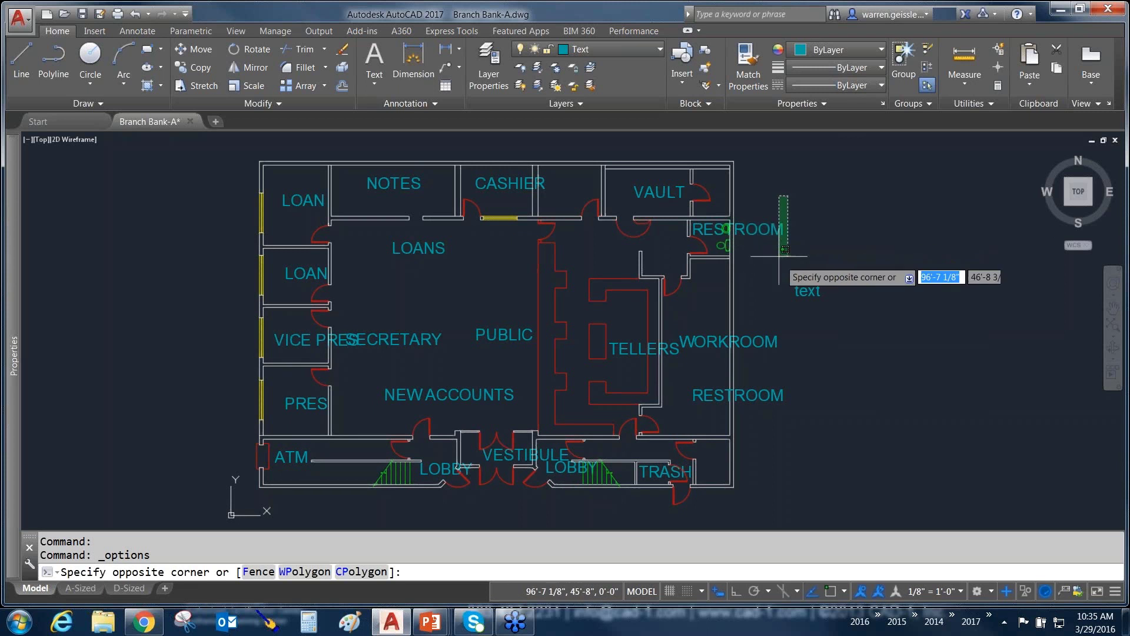
# Step: Inspect the selected "text" annotation, view the labels in the D-Sized layout's viewports, and return to model space
pyautogui.click(842, 324)
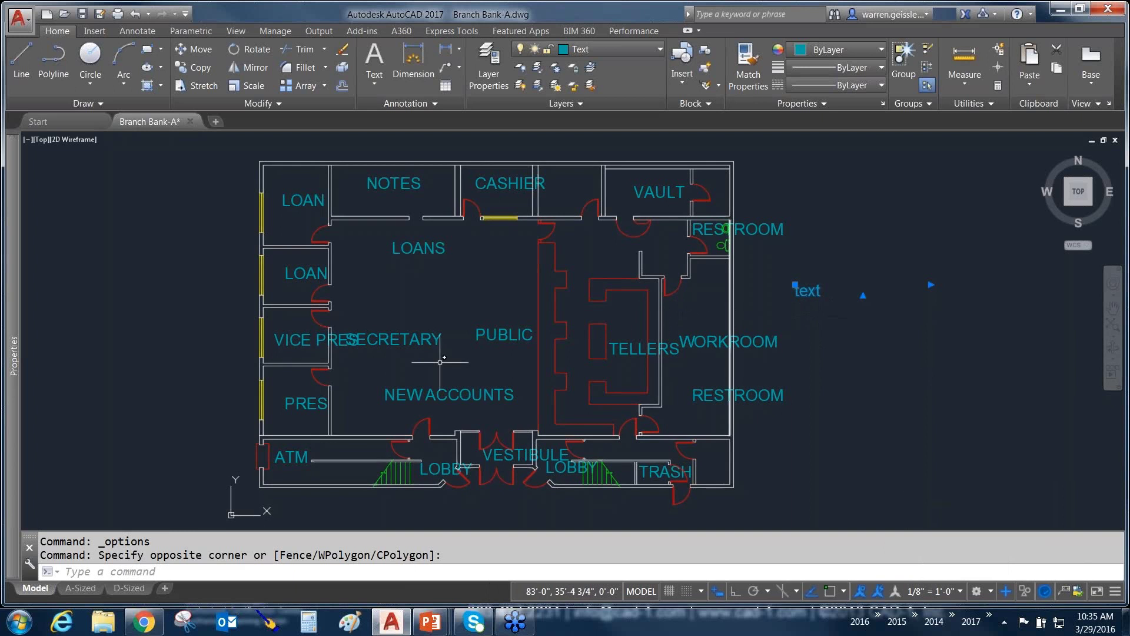
pyautogui.click(136, 589)
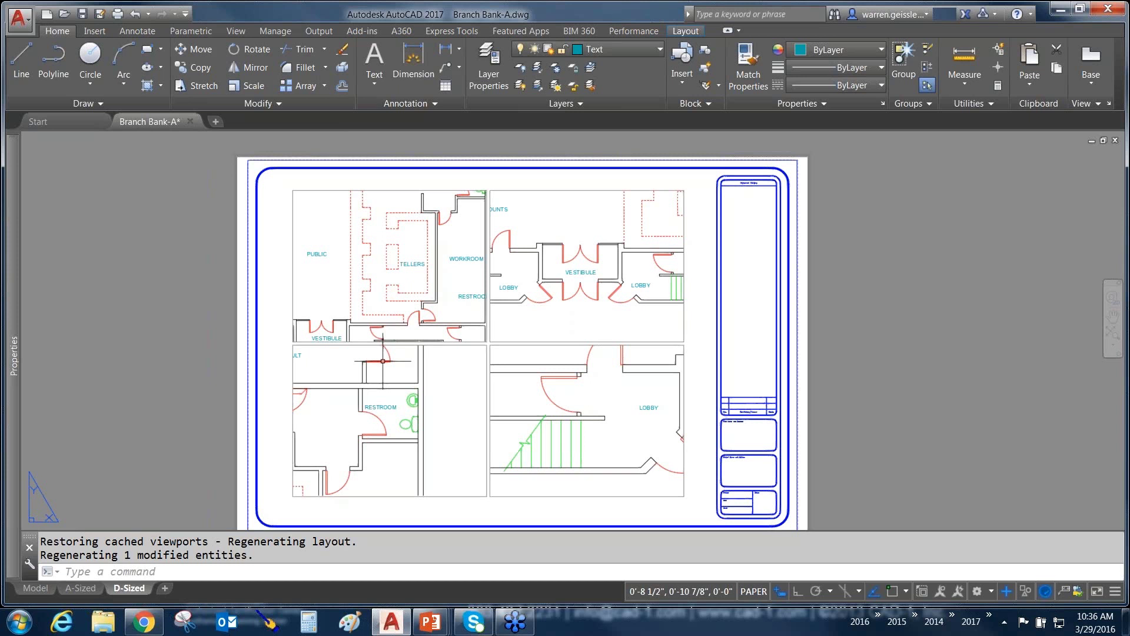
pyautogui.click(44, 586)
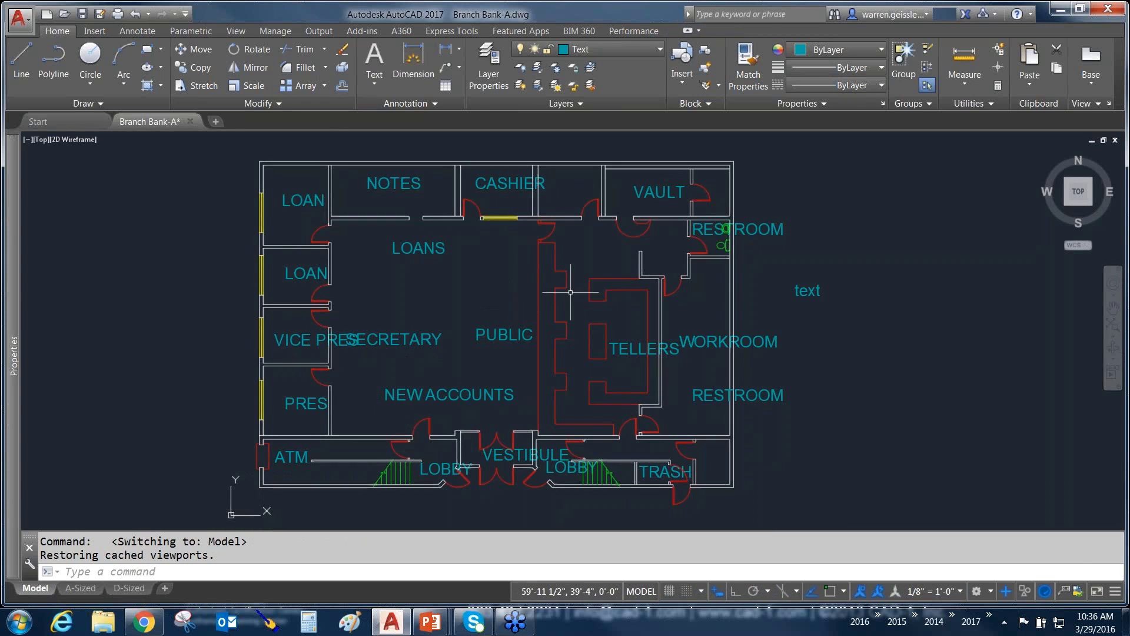
pyautogui.moveTo(862, 248); pyautogui.dragTo(843, 250, button='middle')
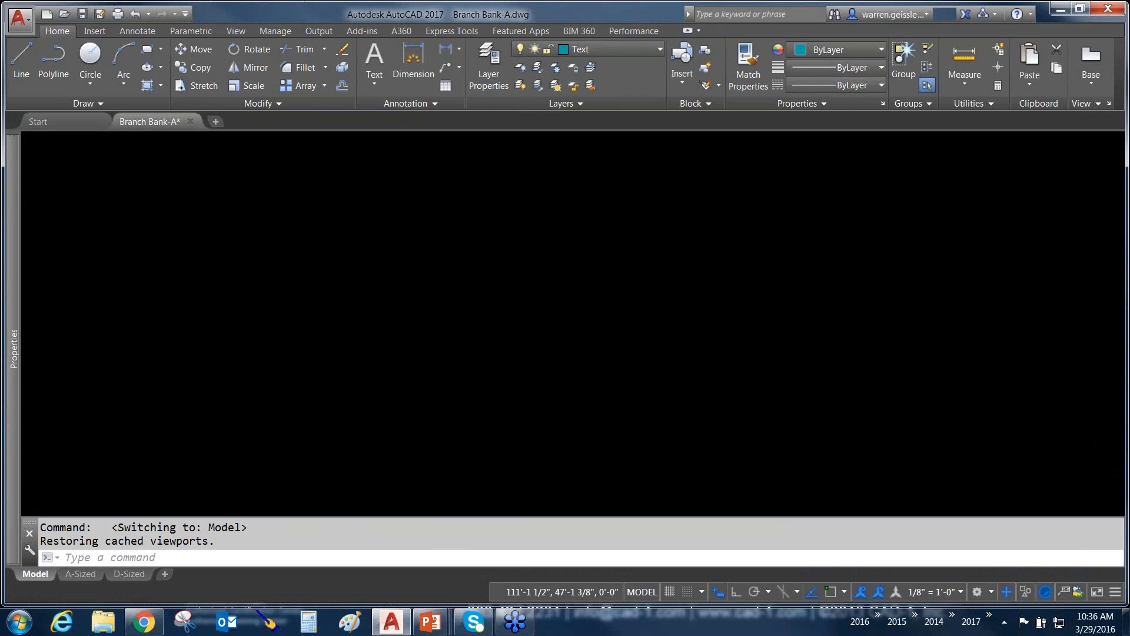
# Step: Dimension the full length of the exterior wall beside WORKROOM, placing the dimension line outside the "text" annotation
pyautogui.click(137, 30)
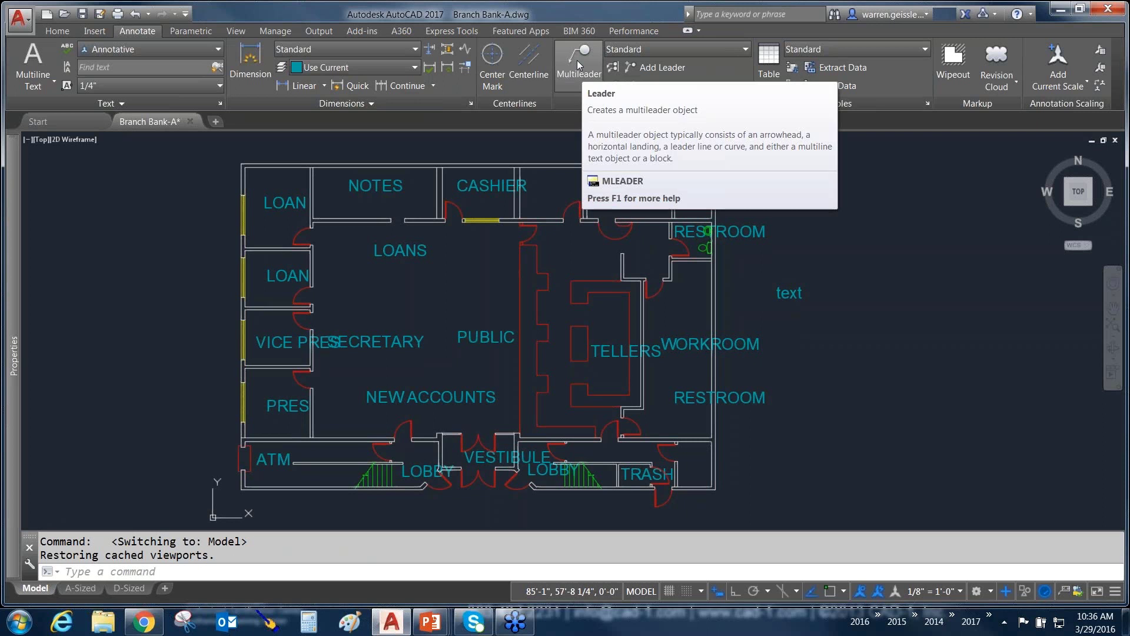
pyautogui.click(254, 62)
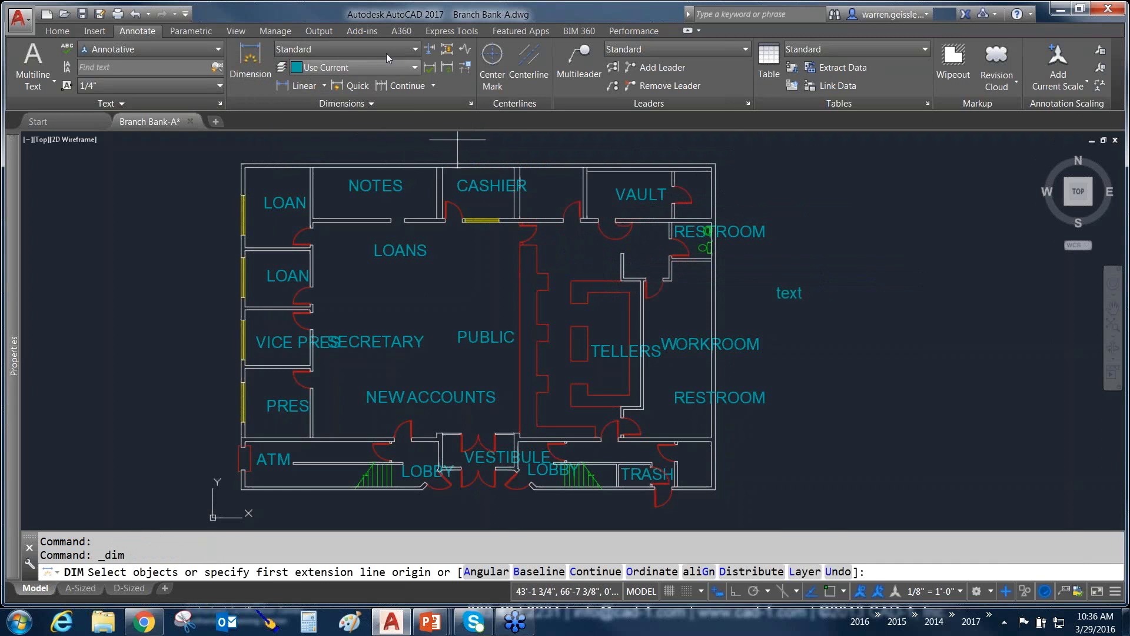
pyautogui.click(357, 48)
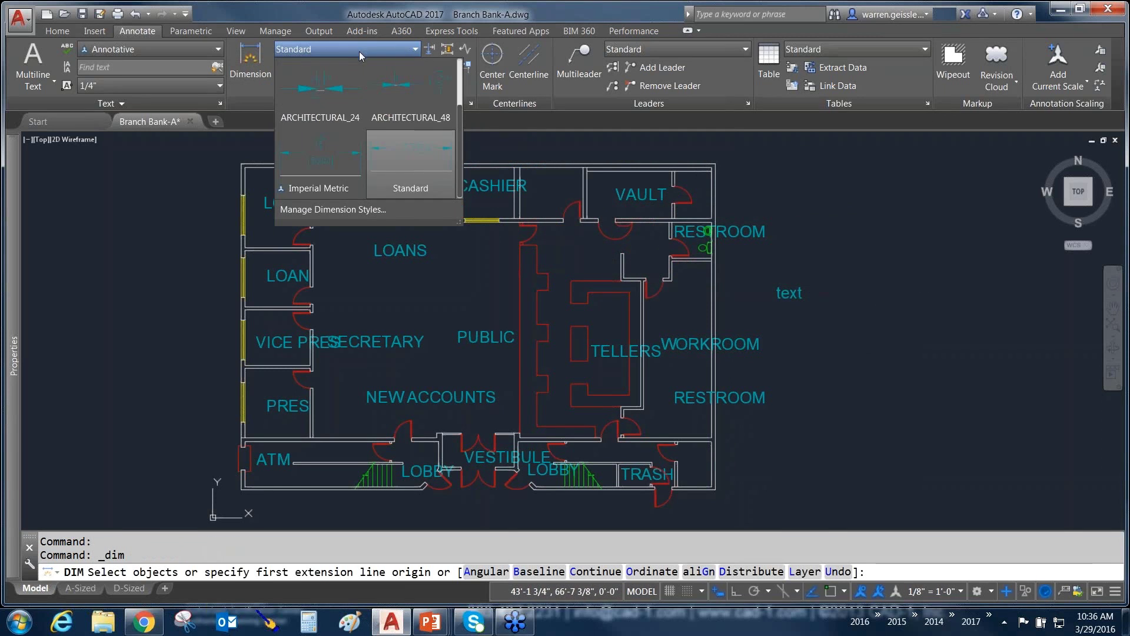
pyautogui.scroll(2, 334, 132)
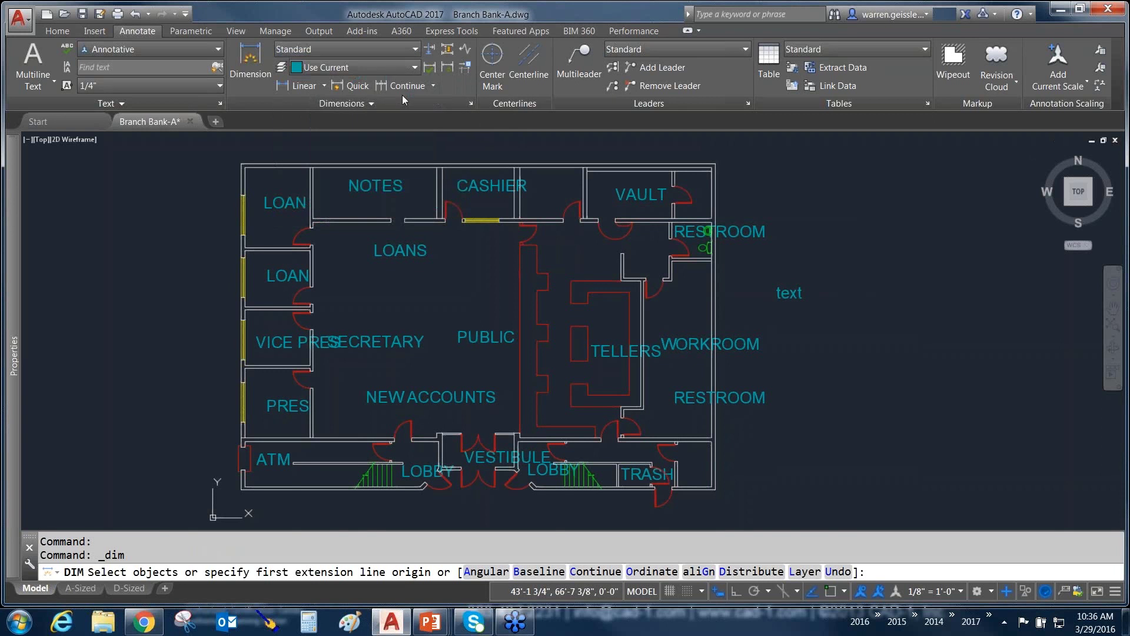
pyautogui.click(241, 57)
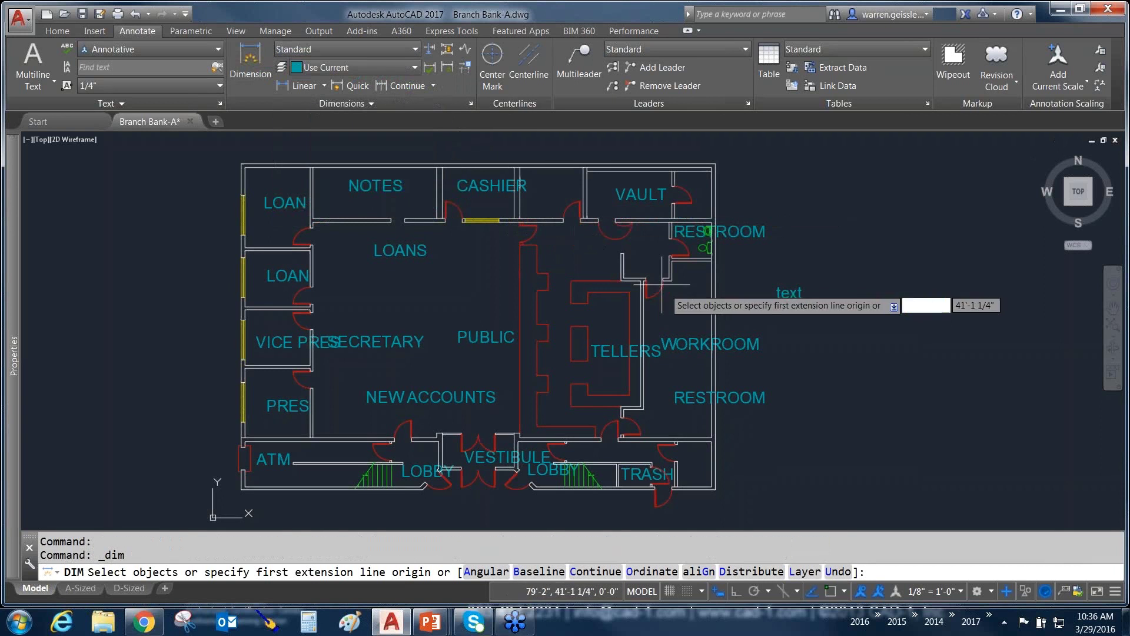
pyautogui.click(716, 313)
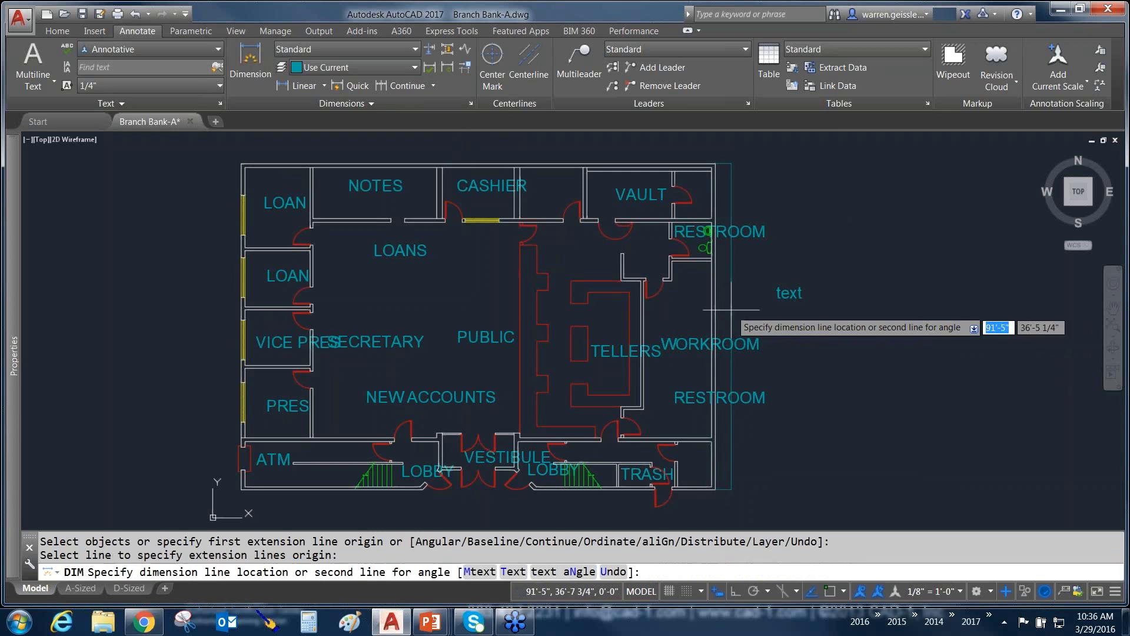
pyautogui.click(840, 311)
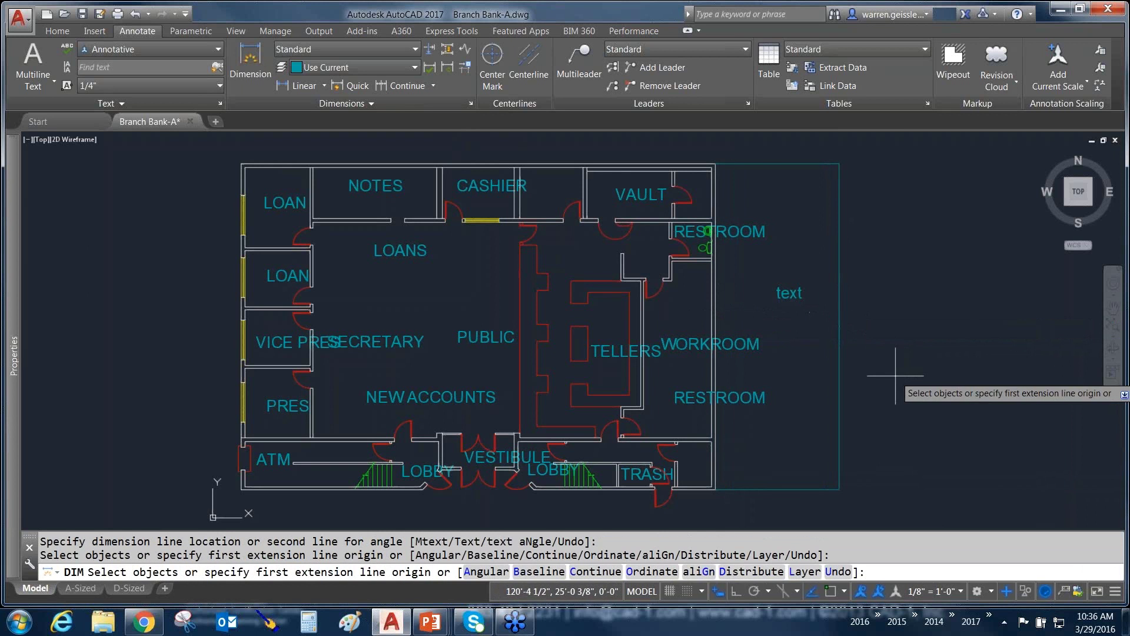
# Step: Set the style of the new exterior wall dimension to the annotative Architectural style, and clear the selection
pyautogui.click(874, 250)
pyautogui.click(821, 291)
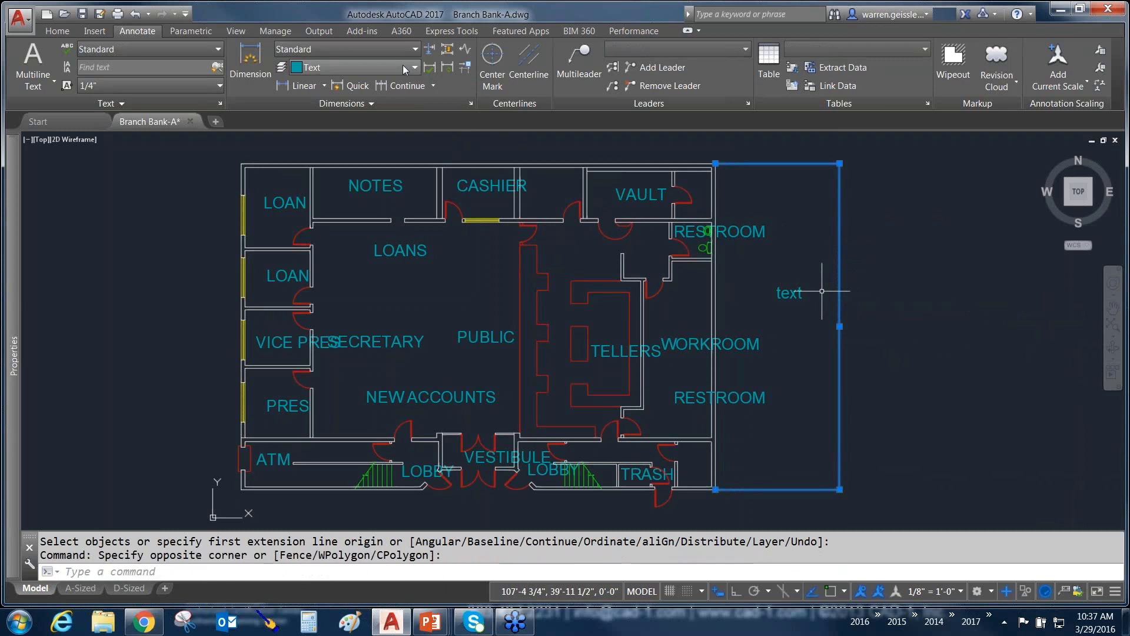
pyautogui.click(373, 50)
pyautogui.scroll(1, 376, 79)
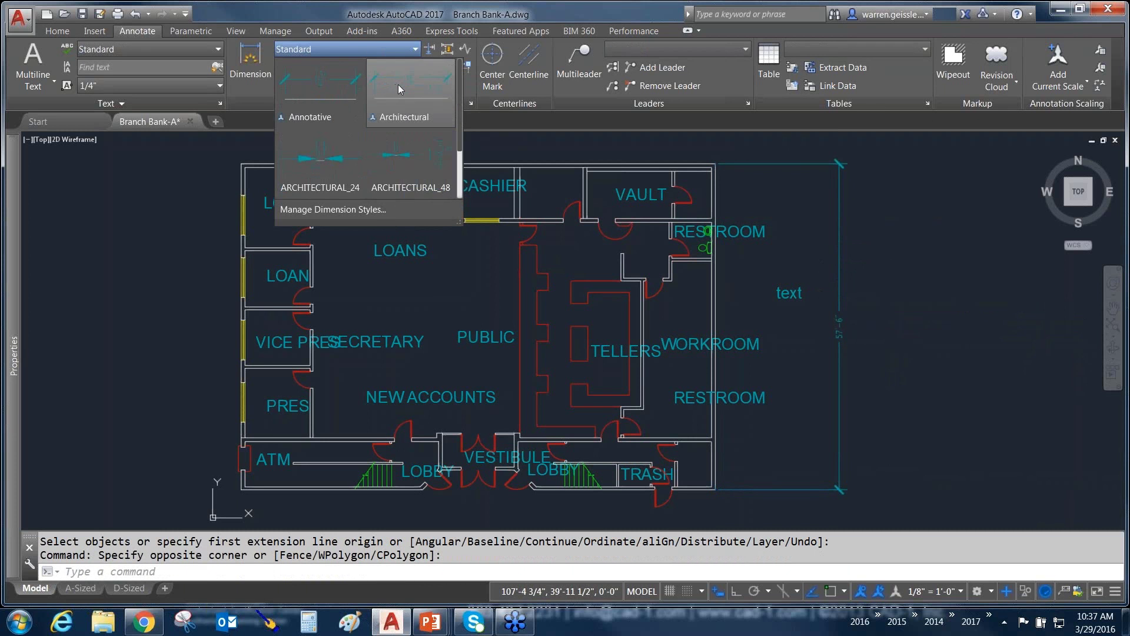
pyautogui.click(398, 83)
pyautogui.press('Escape')
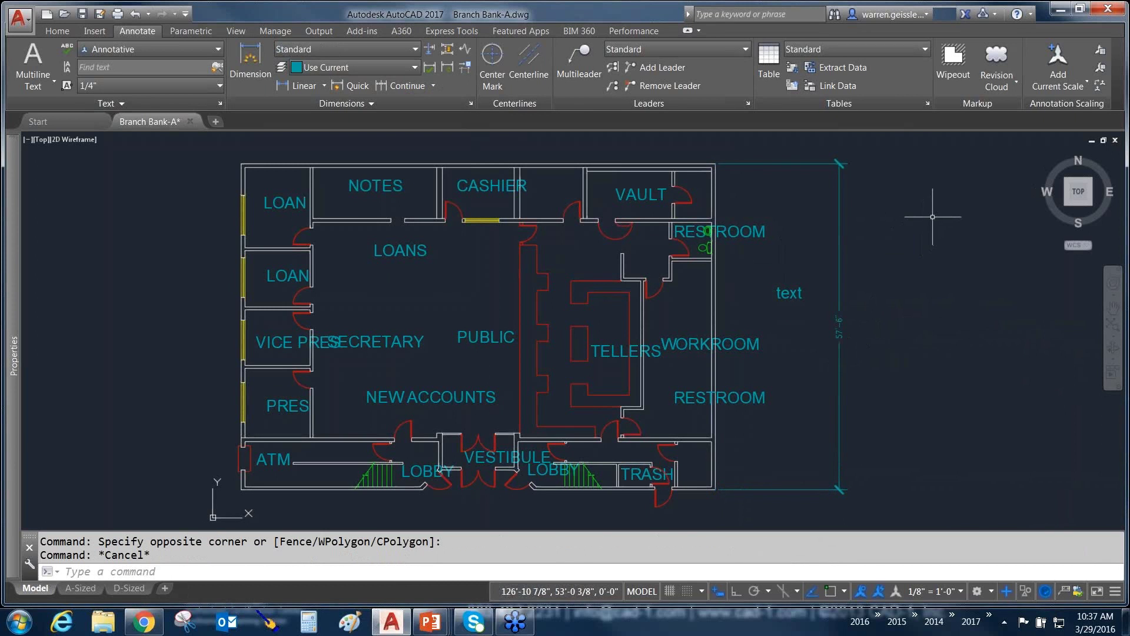
# Step: Examine the exterior wall dimension's ticks and text size in relation to the current annotation scale
pyautogui.moveTo(859, 172); pyautogui.dragTo(859, 171)
pyautogui.moveTo(887, 264); pyautogui.dragTo(842, 331)
pyautogui.moveTo(897, 401); pyautogui.dragTo(848, 480)
pyautogui.moveTo(957, 465)
pyautogui.mouseDown()
pyautogui.moveTo(936, 580)
pyautogui.moveTo(954, 556)
pyautogui.mouseUp()
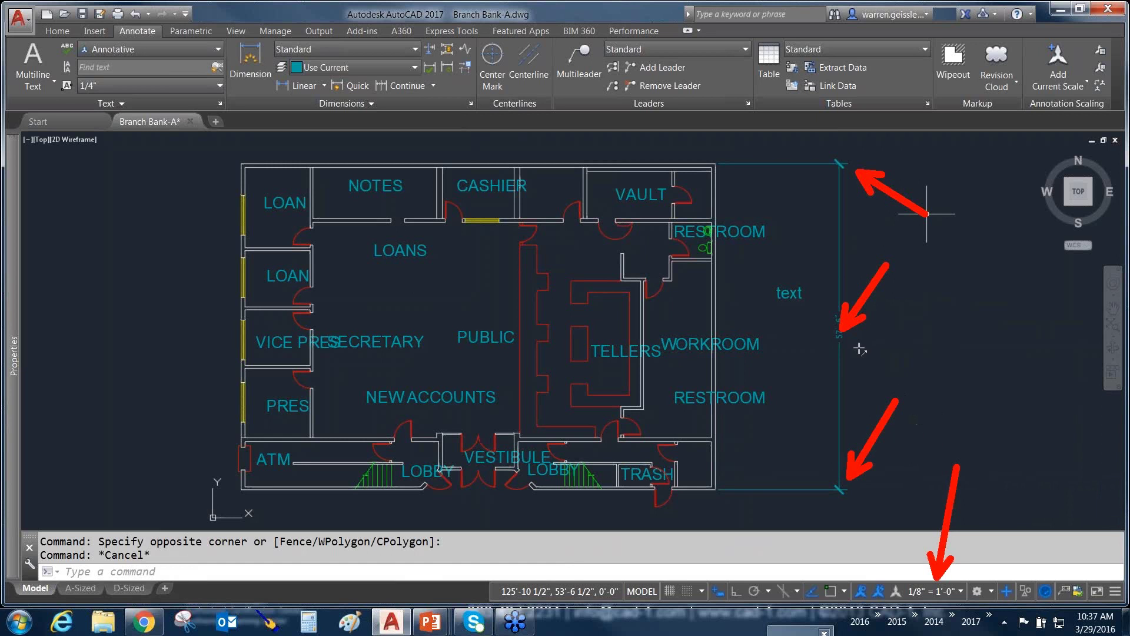
pyautogui.press('Escape')
# Step: Select the exterior wall dimension to inspect its text, dimension line and extension line origins, and clear the selection
pyautogui.click(840, 332)
pyautogui.click(840, 324)
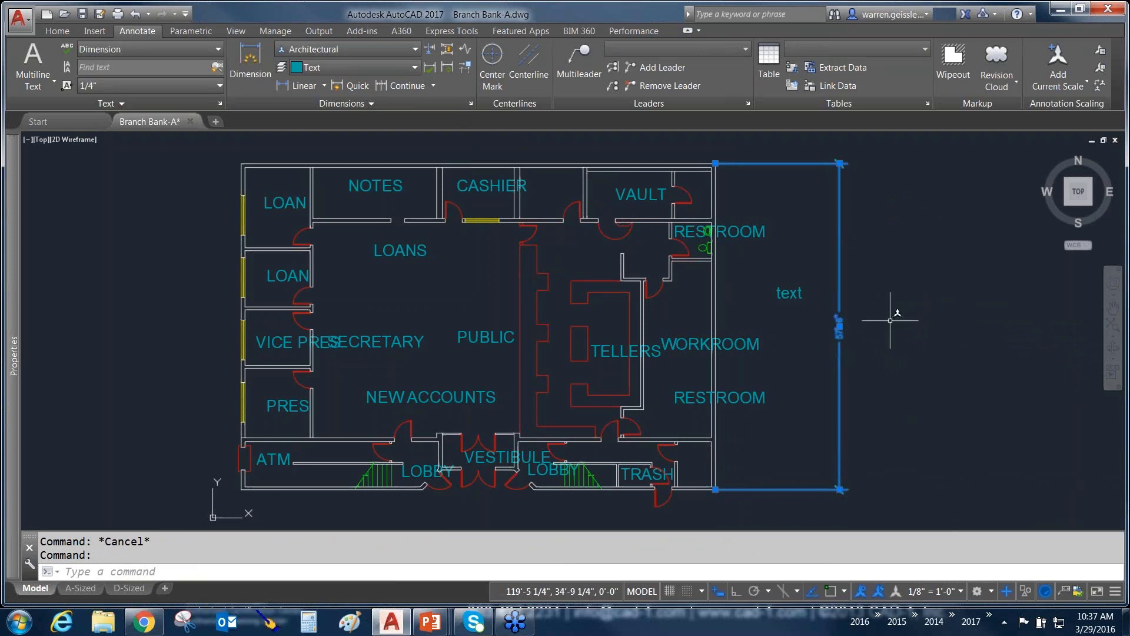
pyautogui.moveTo(857, 323); pyautogui.dragTo(842, 325)
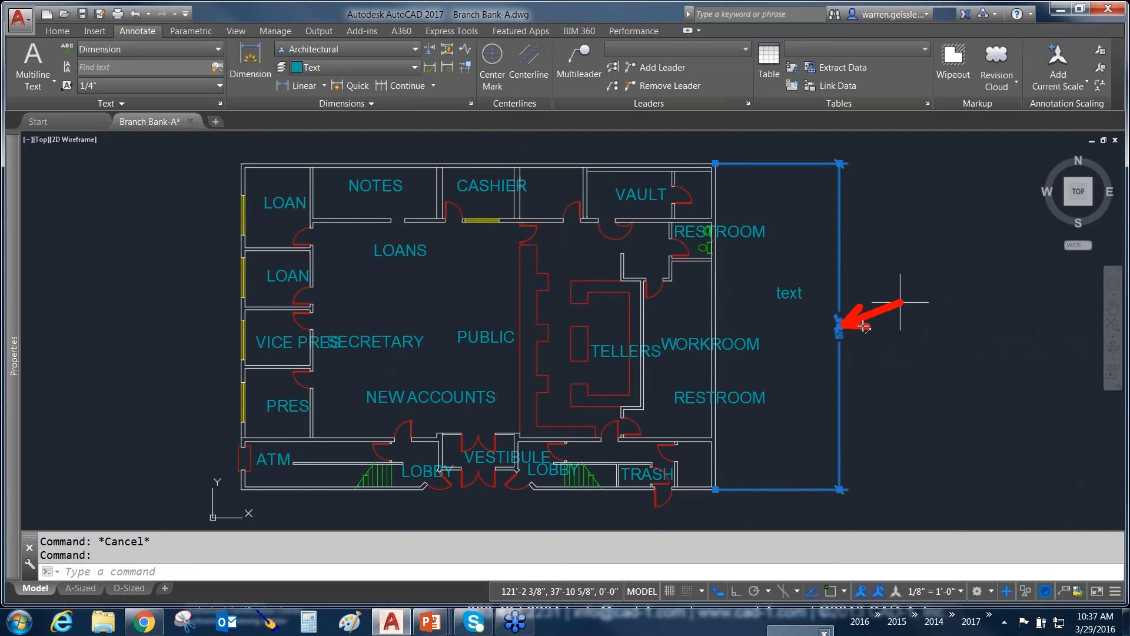
pyautogui.moveTo(764, 263)
pyautogui.mouseDown()
pyautogui.moveTo(739, 188)
pyautogui.moveTo(715, 166)
pyautogui.mouseUp()
pyautogui.moveTo(763, 439); pyautogui.dragTo(724, 475)
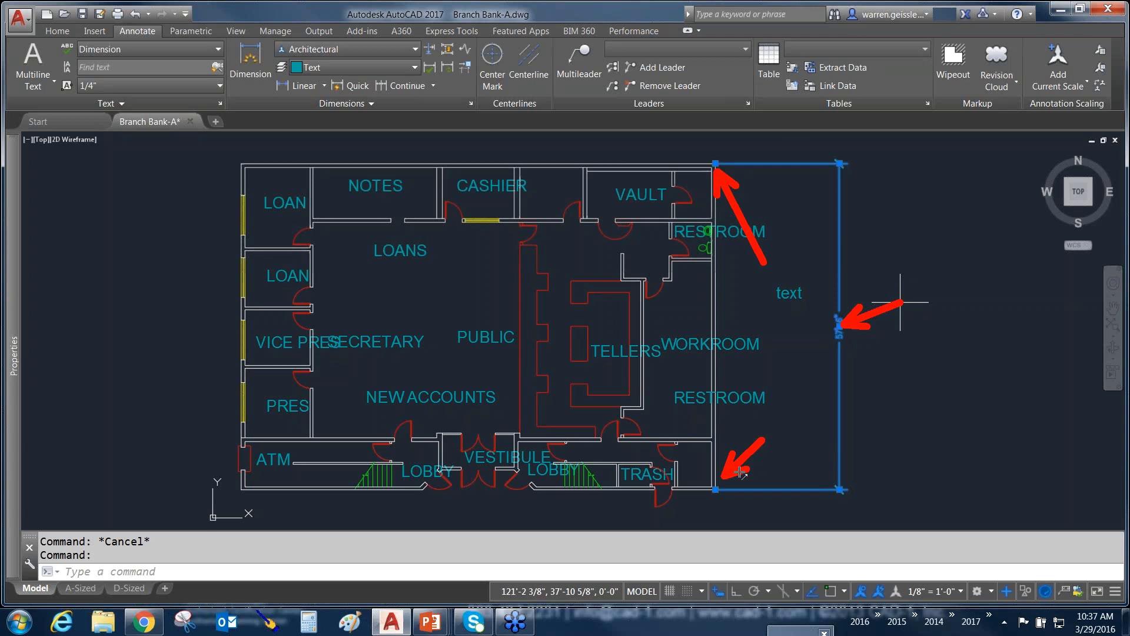
pyautogui.press('Escape')
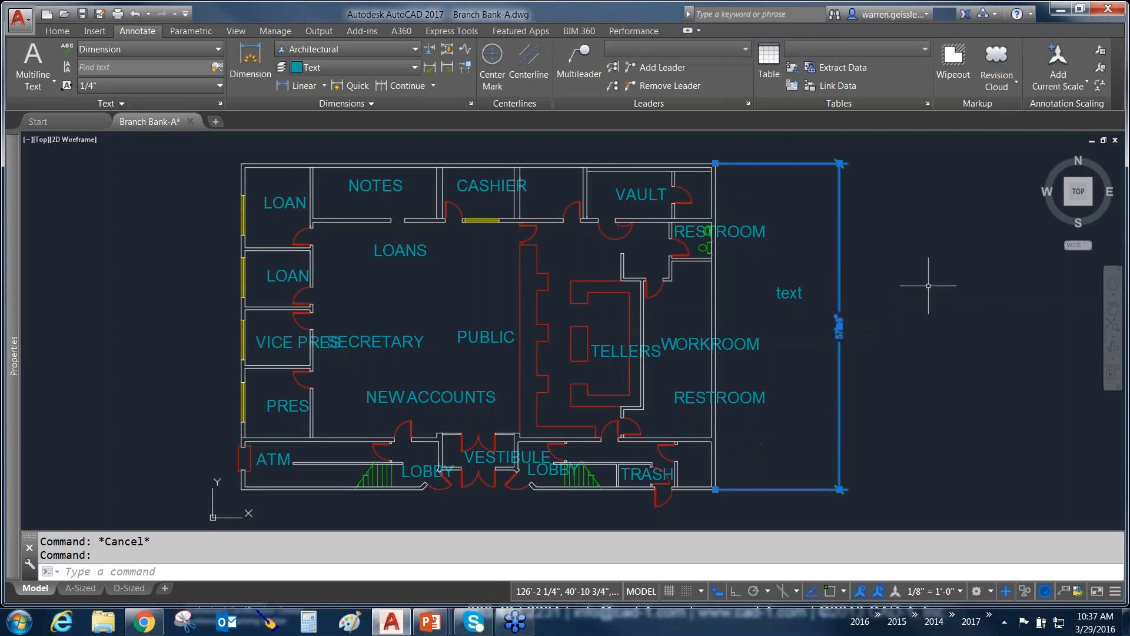
pyautogui.moveTo(888, 241); pyautogui.dragTo(847, 171)
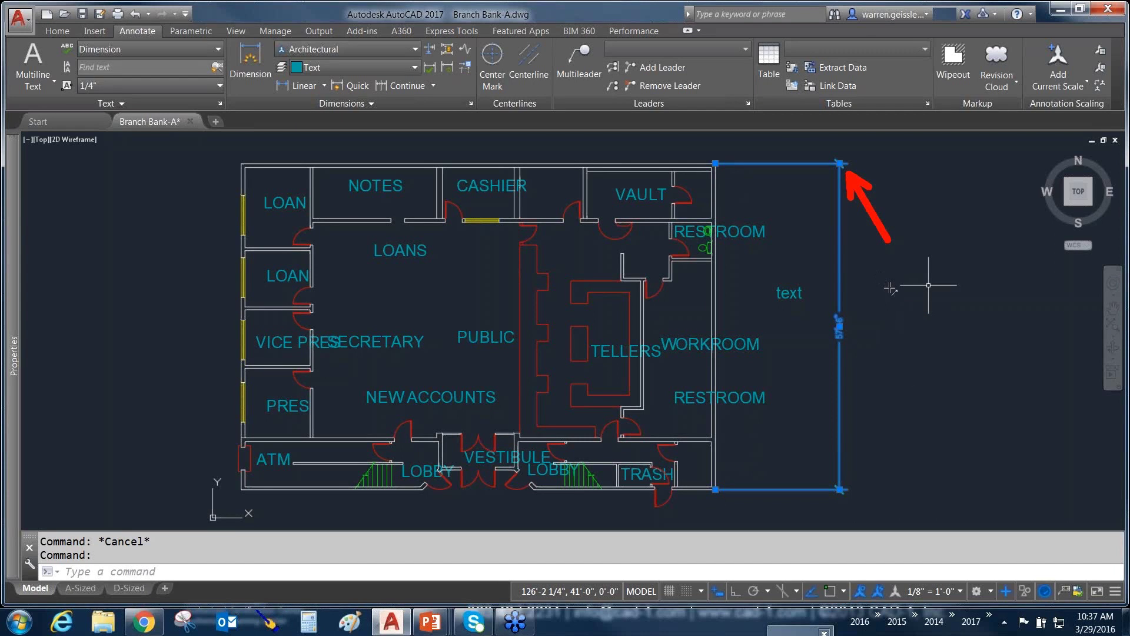
pyautogui.moveTo(850, 327); pyautogui.dragTo(850, 326)
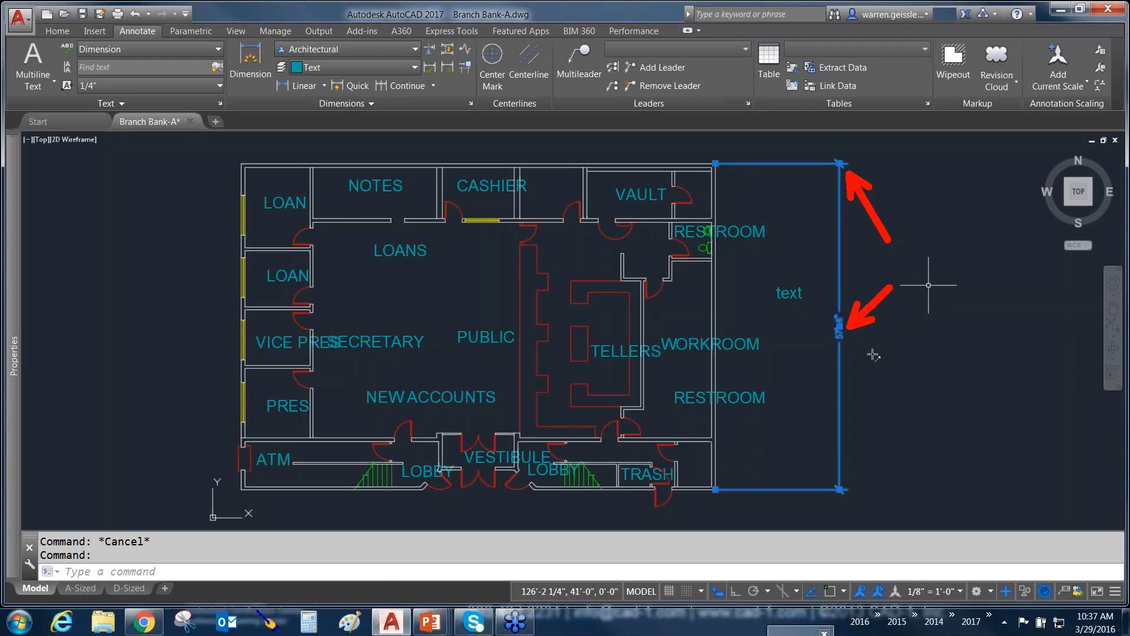
pyautogui.press('Escape')
pyautogui.click(873, 354)
pyautogui.click(881, 352)
pyautogui.press('Escape')
pyautogui.press('Escape')
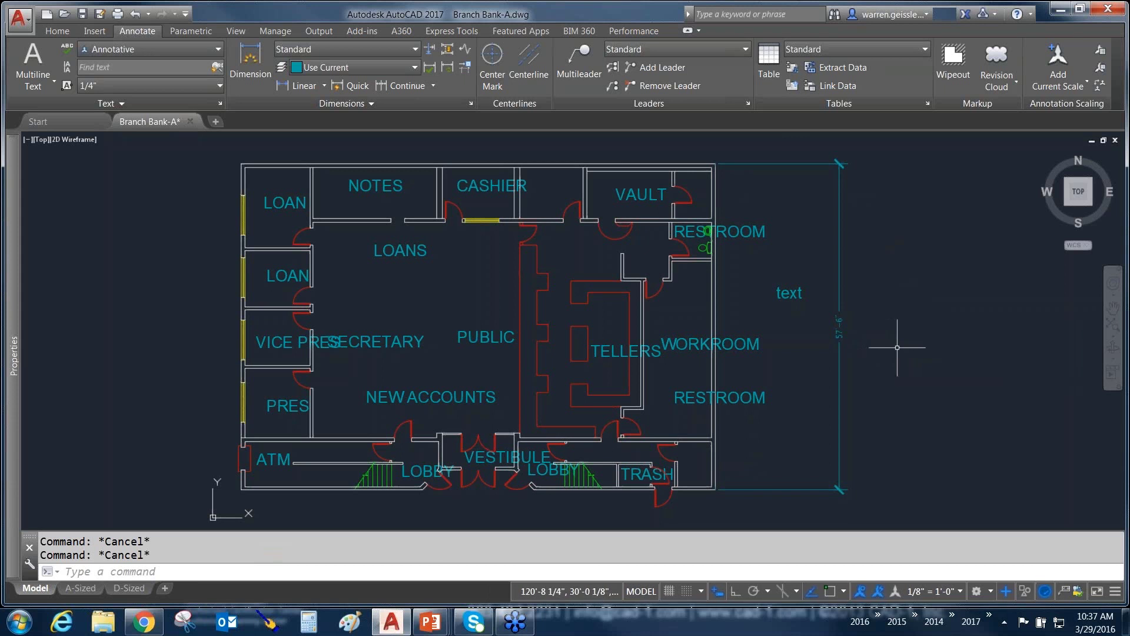
# Step: Make Hatching the current layer, with the teller counter beside PUBLIC in view
pyautogui.moveTo(891, 396); pyautogui.dragTo(713, 407, button='middle')
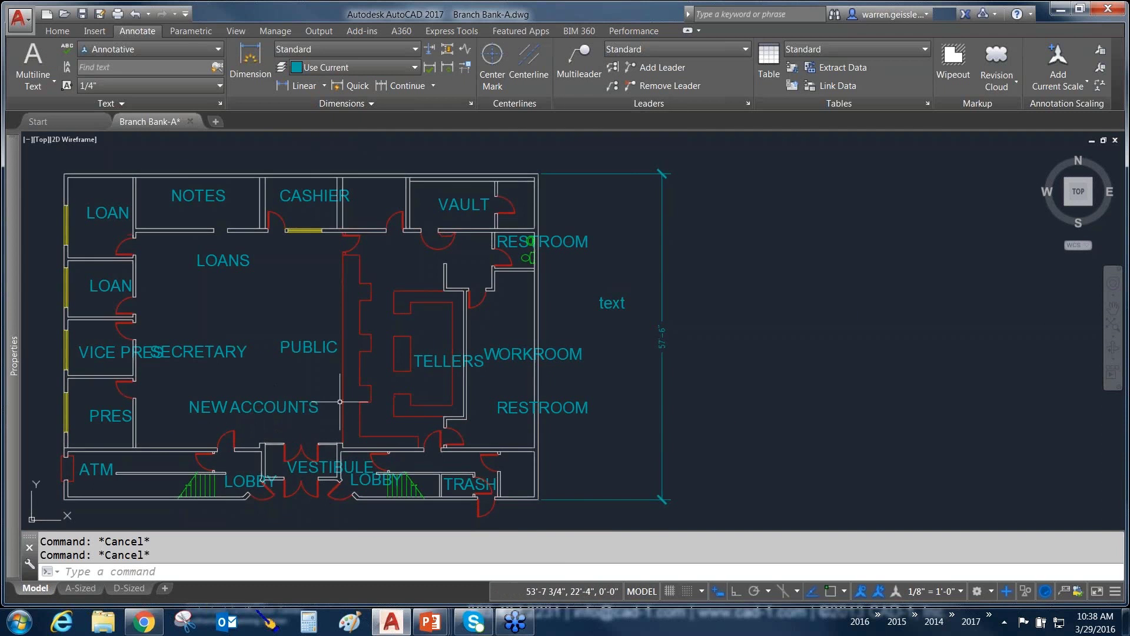
pyautogui.scroll(2, 340, 403)
pyautogui.moveTo(353, 373); pyautogui.dragTo(416, 347, button='middle')
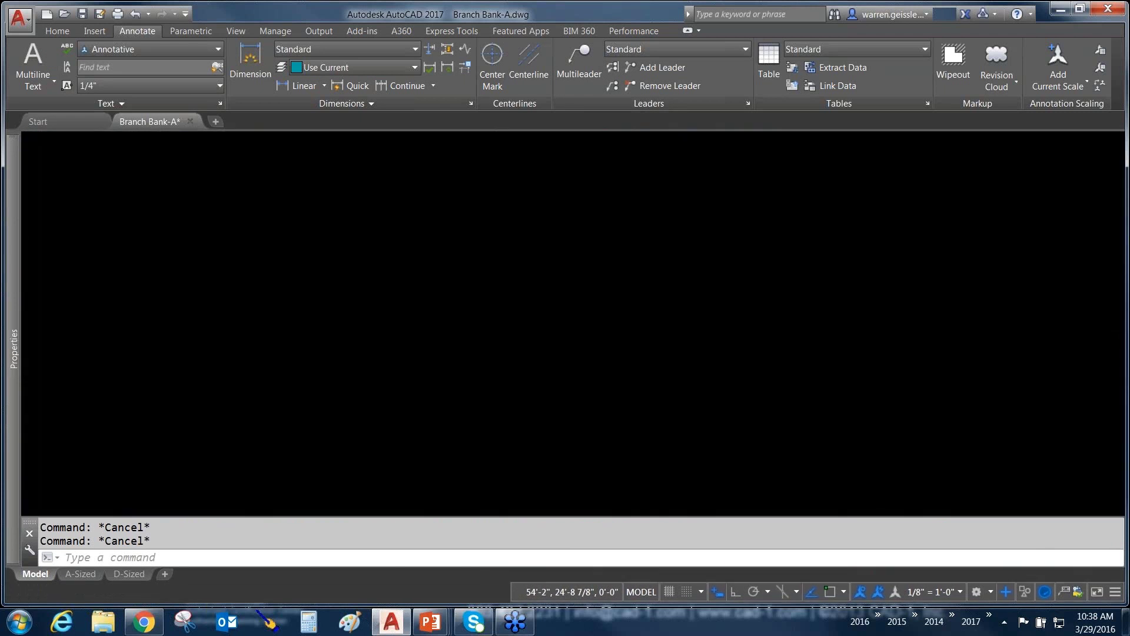
pyautogui.click(58, 32)
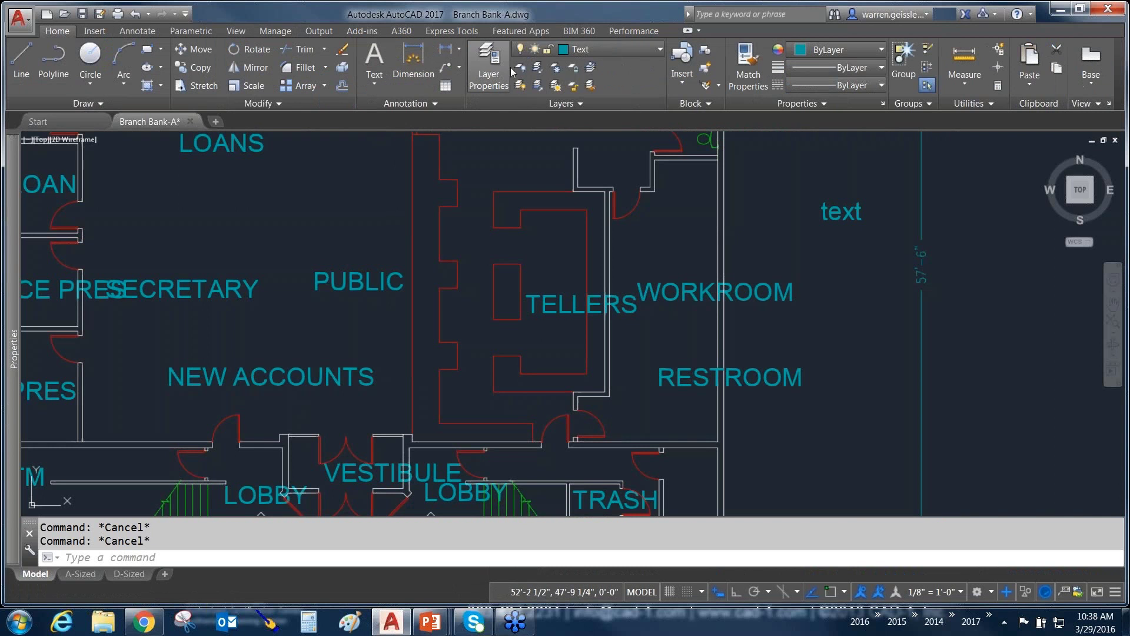
pyautogui.click(592, 52)
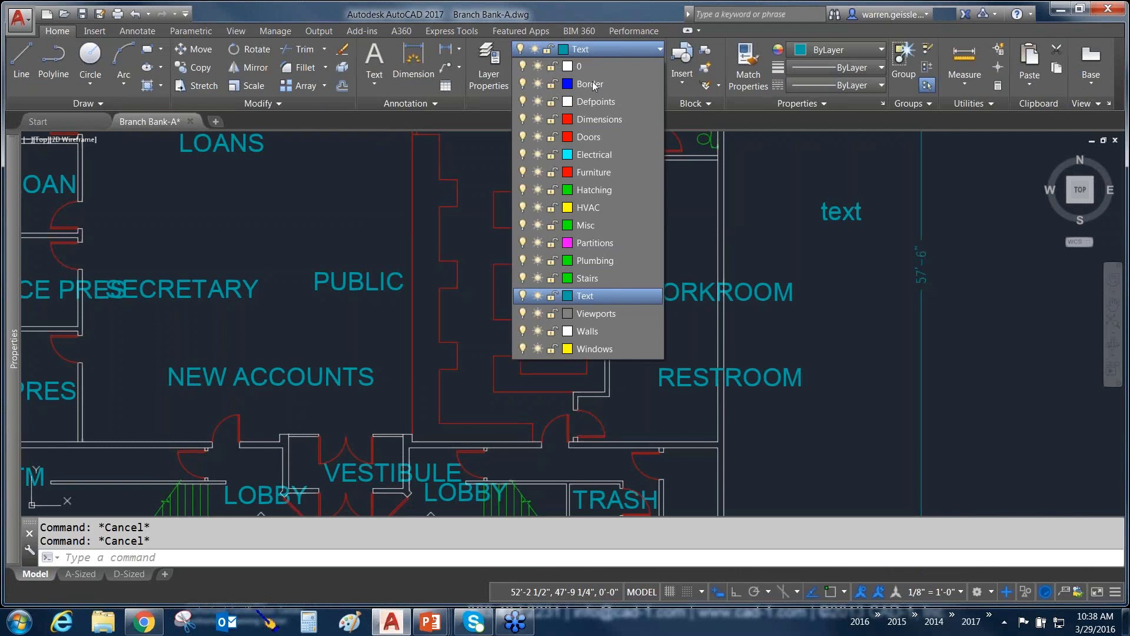
pyautogui.click(592, 190)
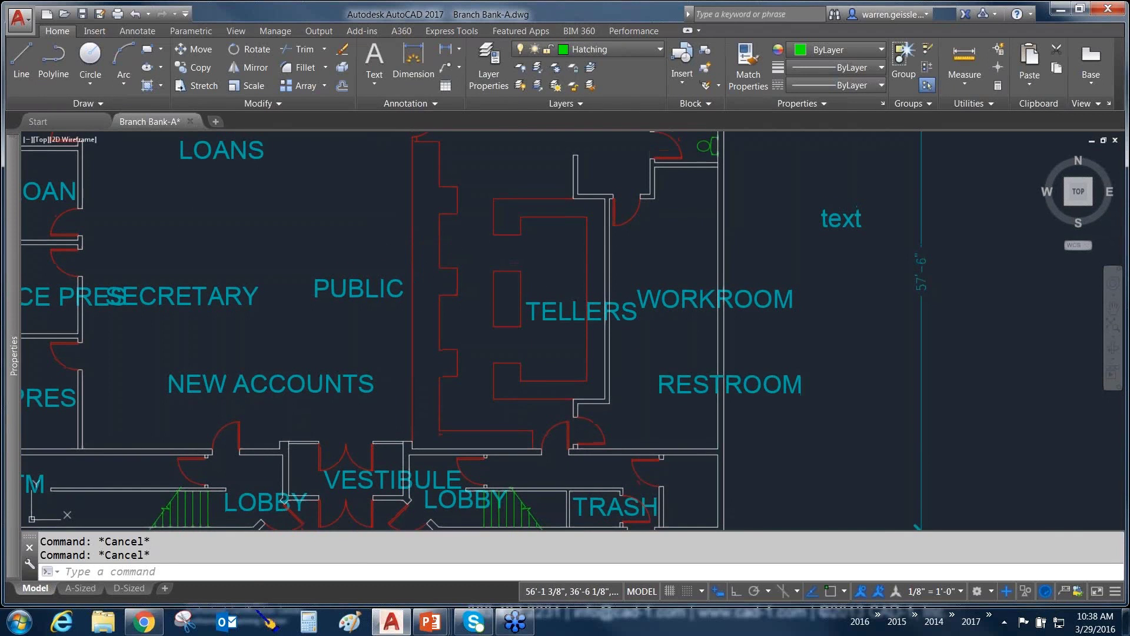
# Step: Hatch the L-shaped counter between PUBLIC and TELLERS with the ANSI31 pattern, making the hatch annotative
pyautogui.write('h')
pyautogui.press('Return')
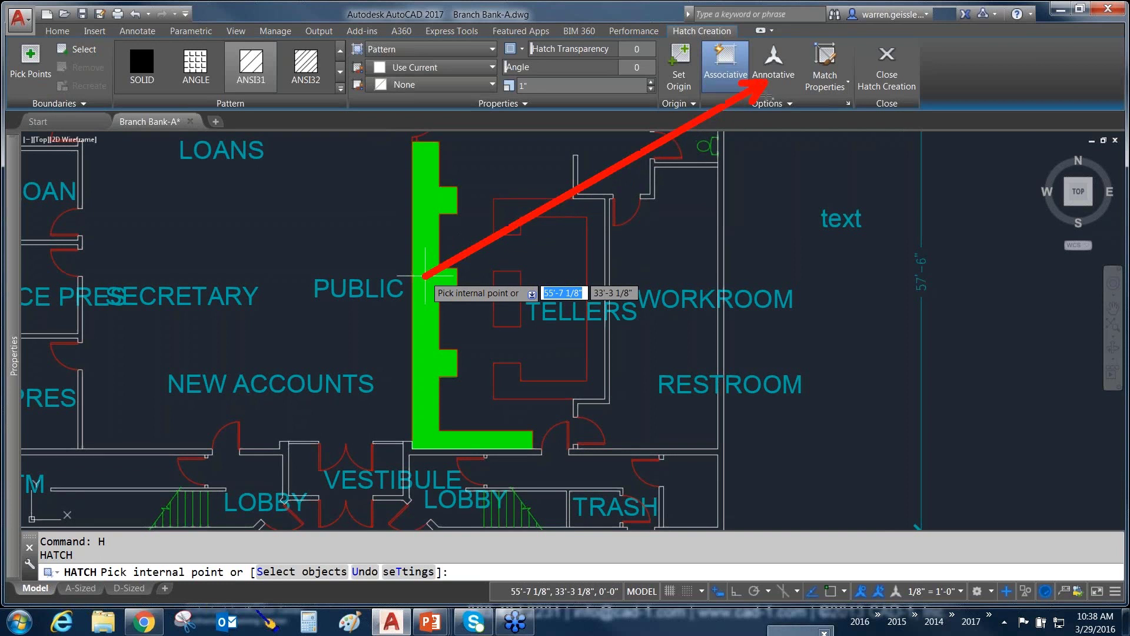
pyautogui.press('F9')
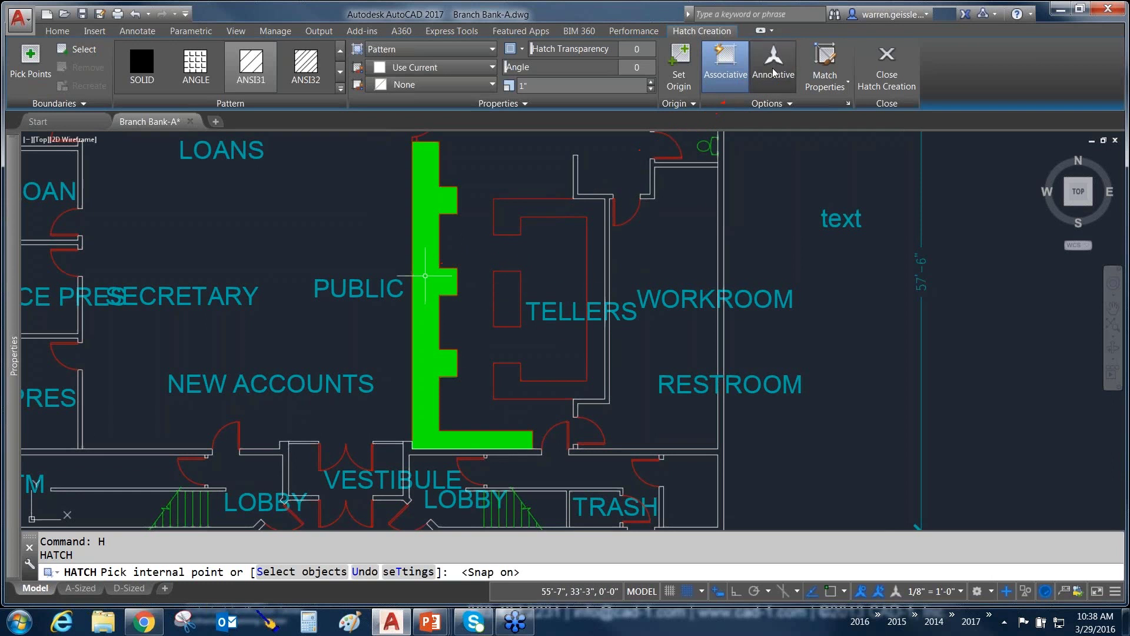
pyautogui.click(773, 73)
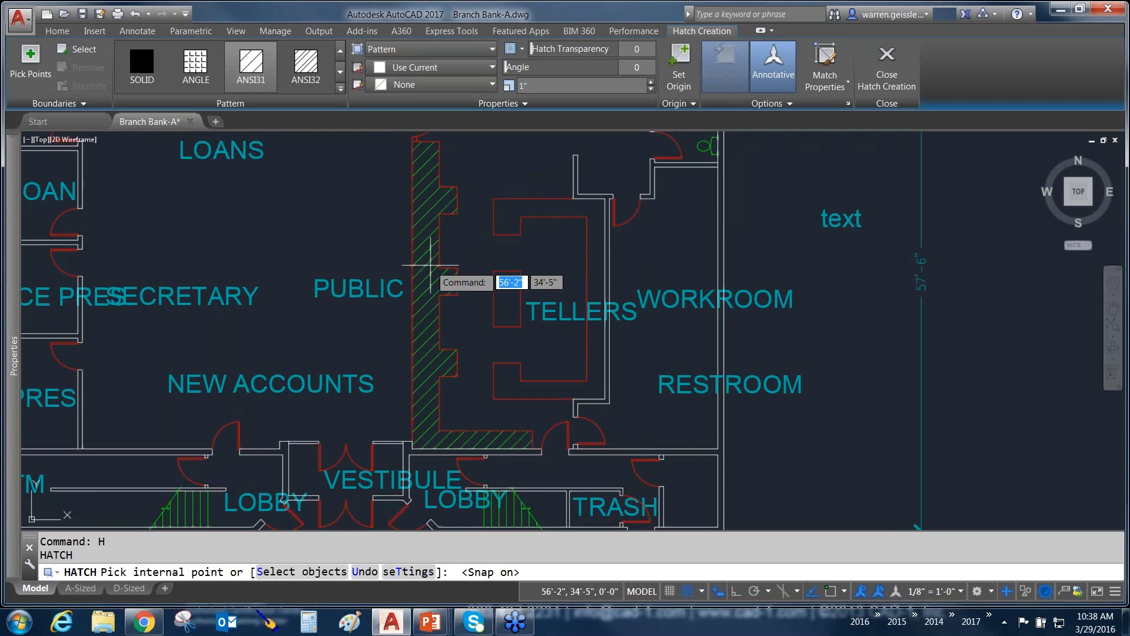
pyautogui.click(430, 265)
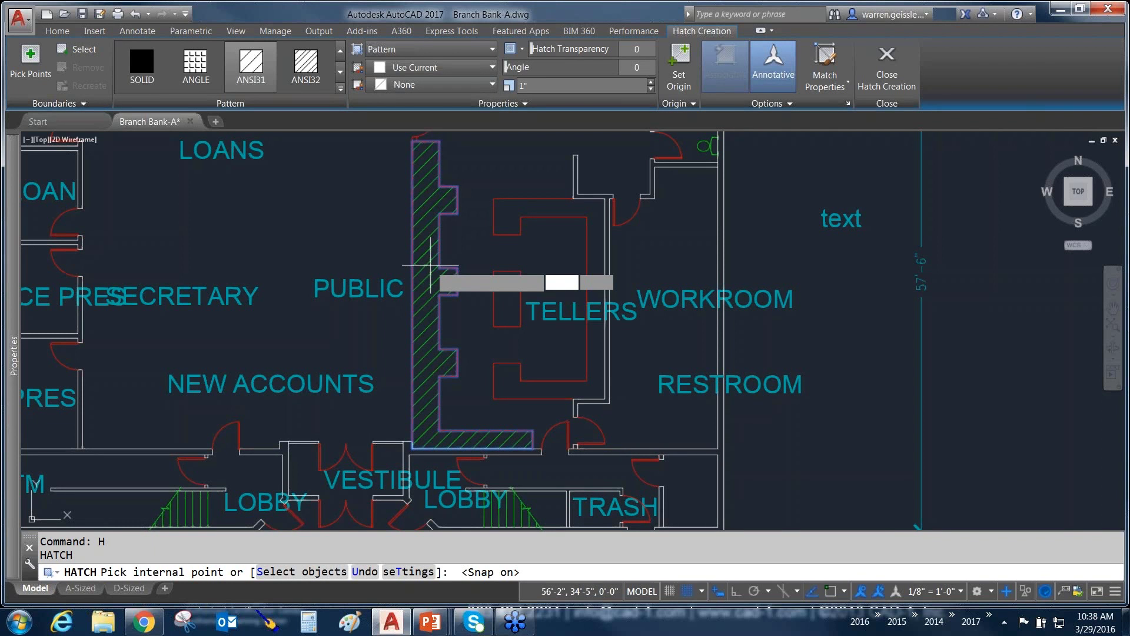
pyautogui.press('Return')
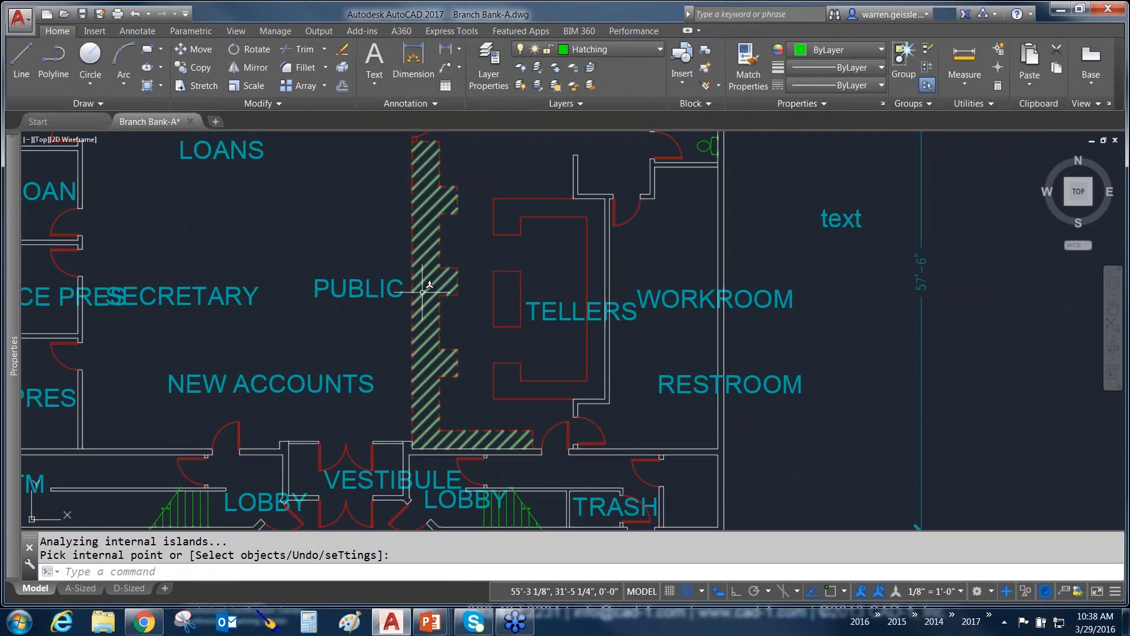
# Step: Add the annotation scales from 1/128" = 1'-0" through 1" = 1'-0" to the counter hatch
pyautogui.click(426, 292)
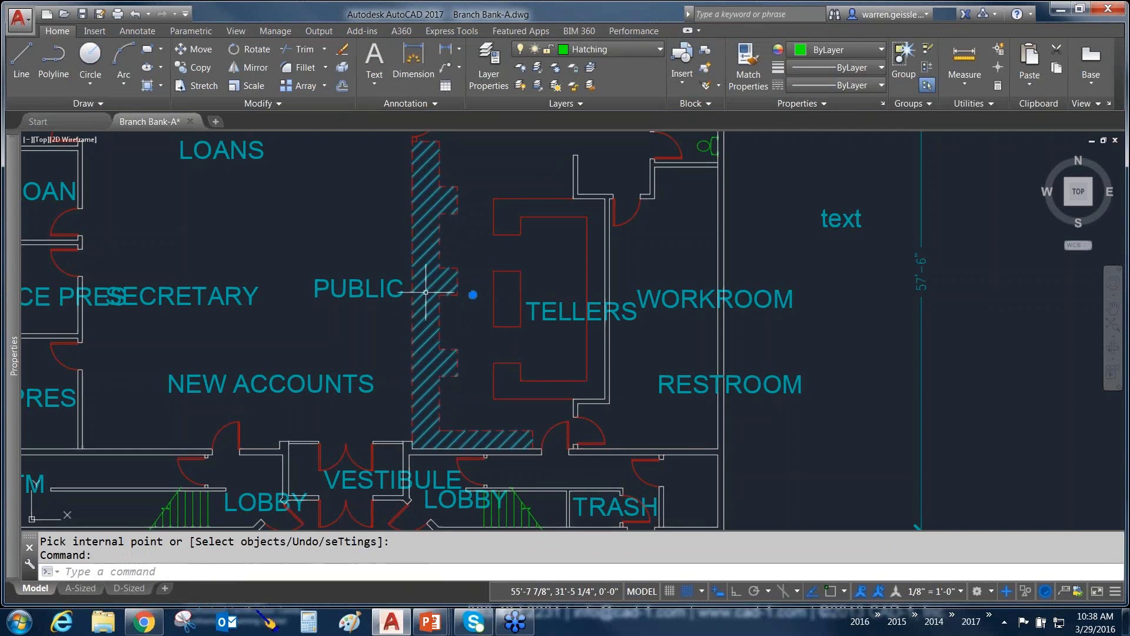
pyautogui.moveTo(14, 348)
pyautogui.click(213, 354)
pyautogui.click(270, 351)
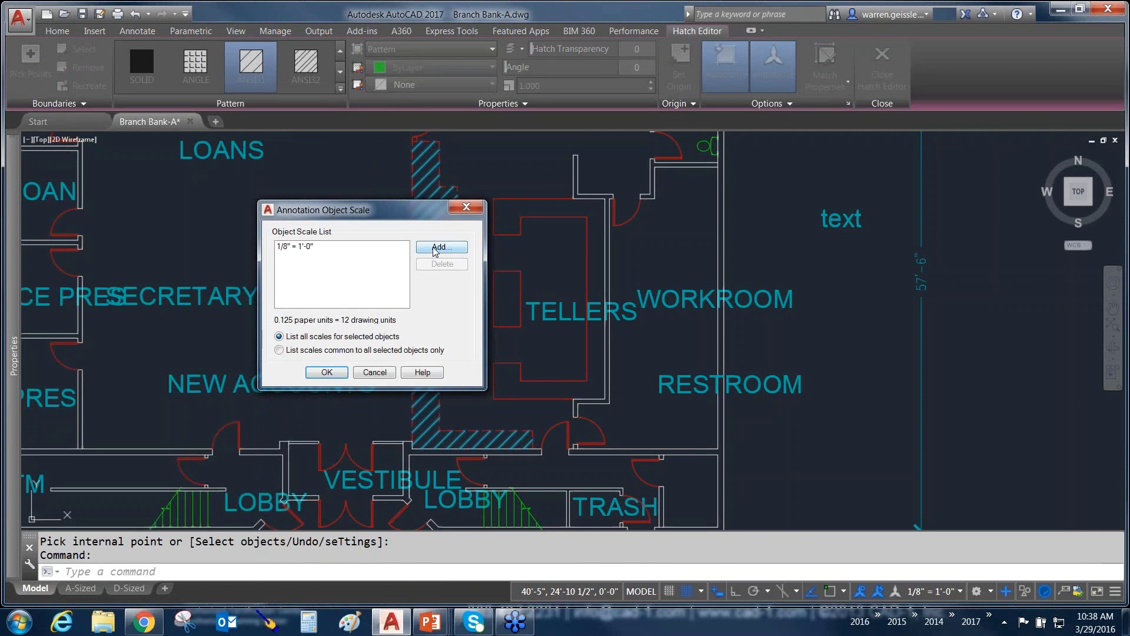
pyautogui.click(439, 246)
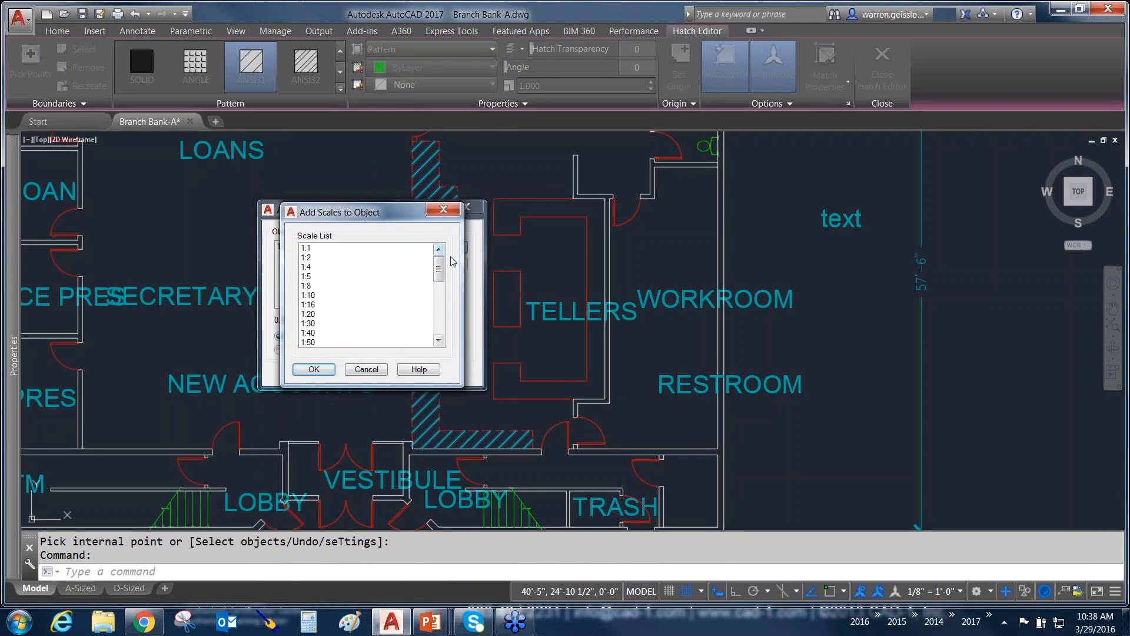
pyautogui.moveTo(438, 262); pyautogui.dragTo(439, 318)
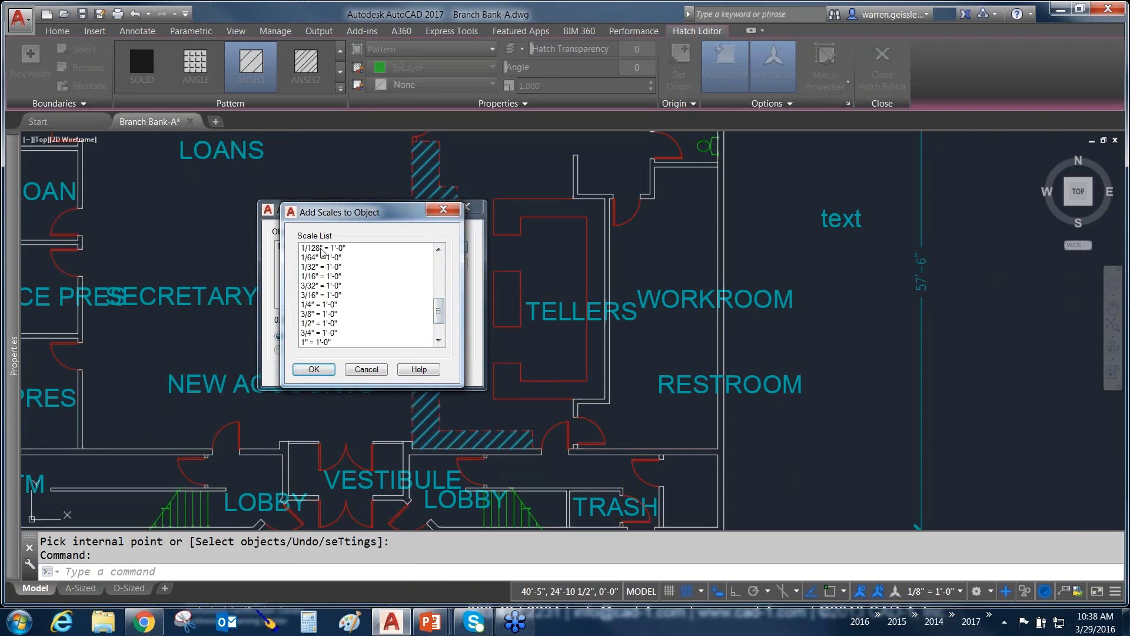
pyautogui.click(322, 249)
pyautogui.keyDown('shift'); pyautogui.click(317, 342); pyautogui.keyUp('shift')
pyautogui.click(313, 369)
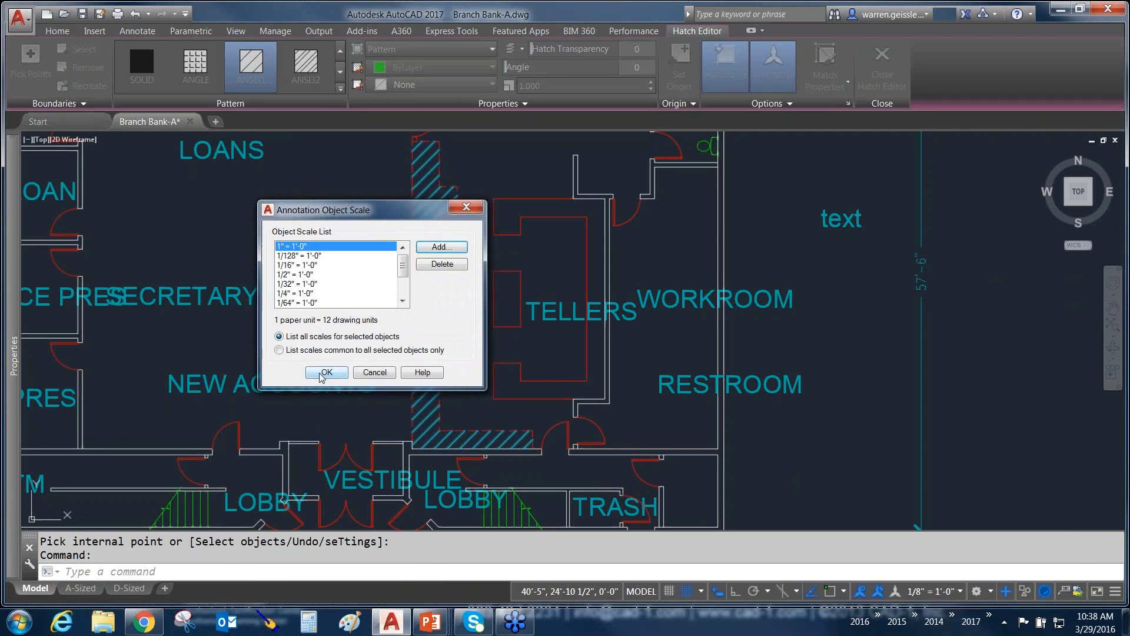
pyautogui.click(326, 372)
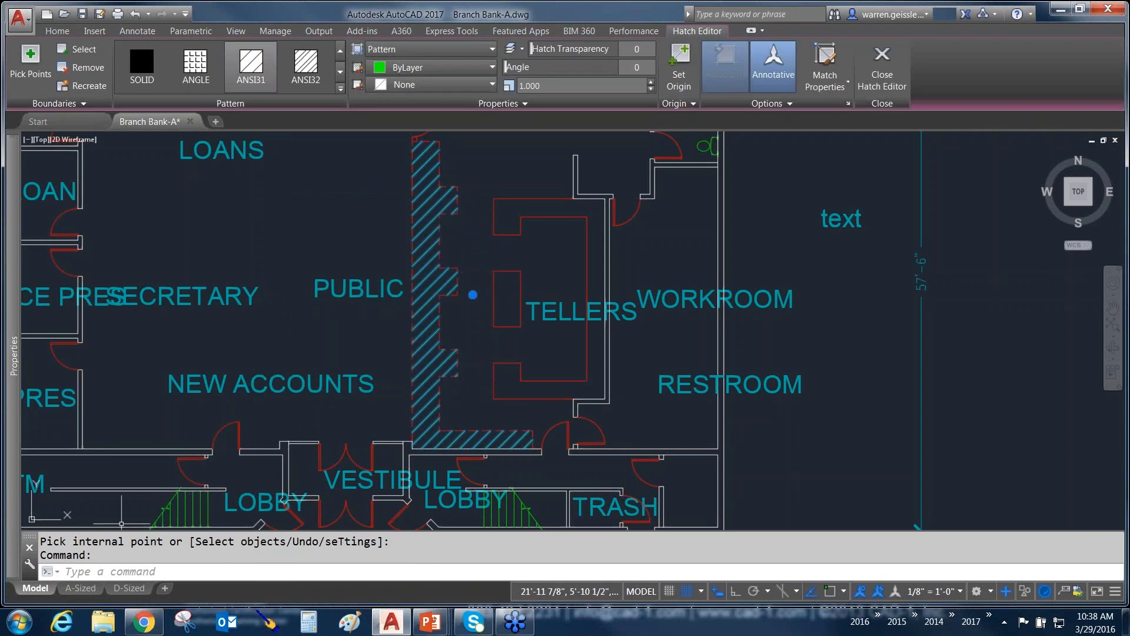
# Step: Compare the counter hatch across the viewports of the D-Sized layout, and return to the whole floor plan in model space
pyautogui.click(129, 587)
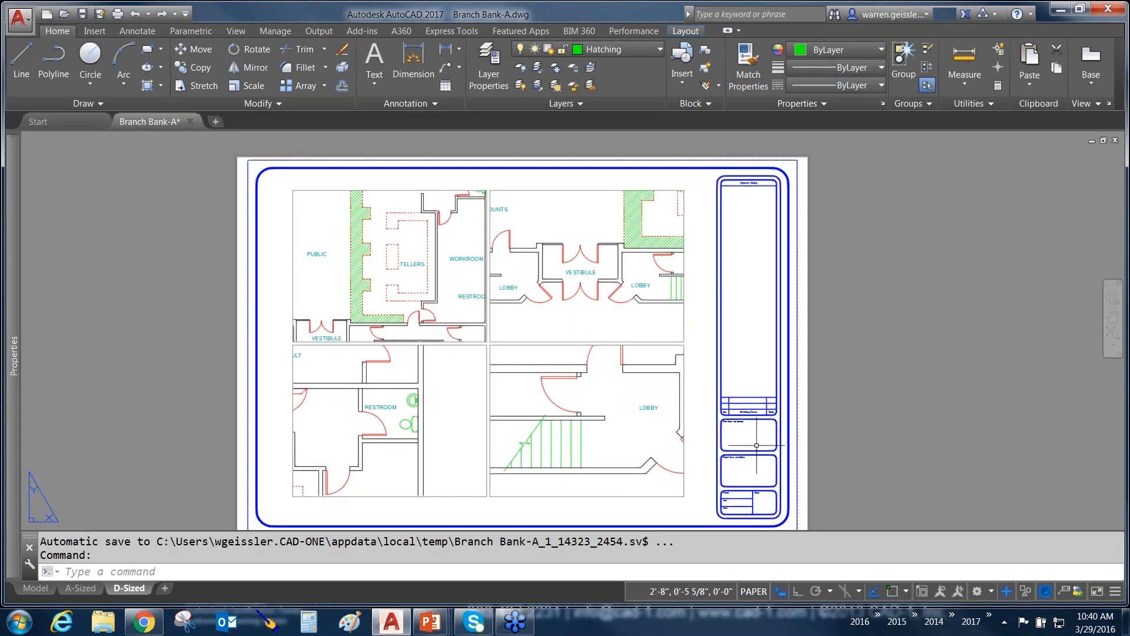
pyautogui.click(36, 588)
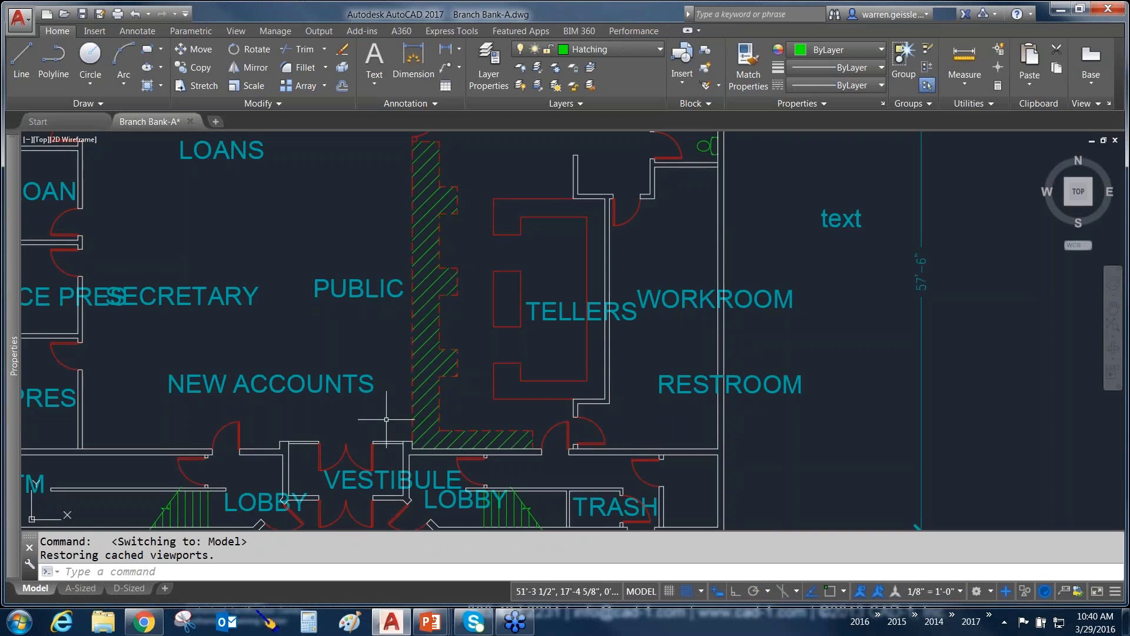
pyautogui.scroll(-2, 380, 323)
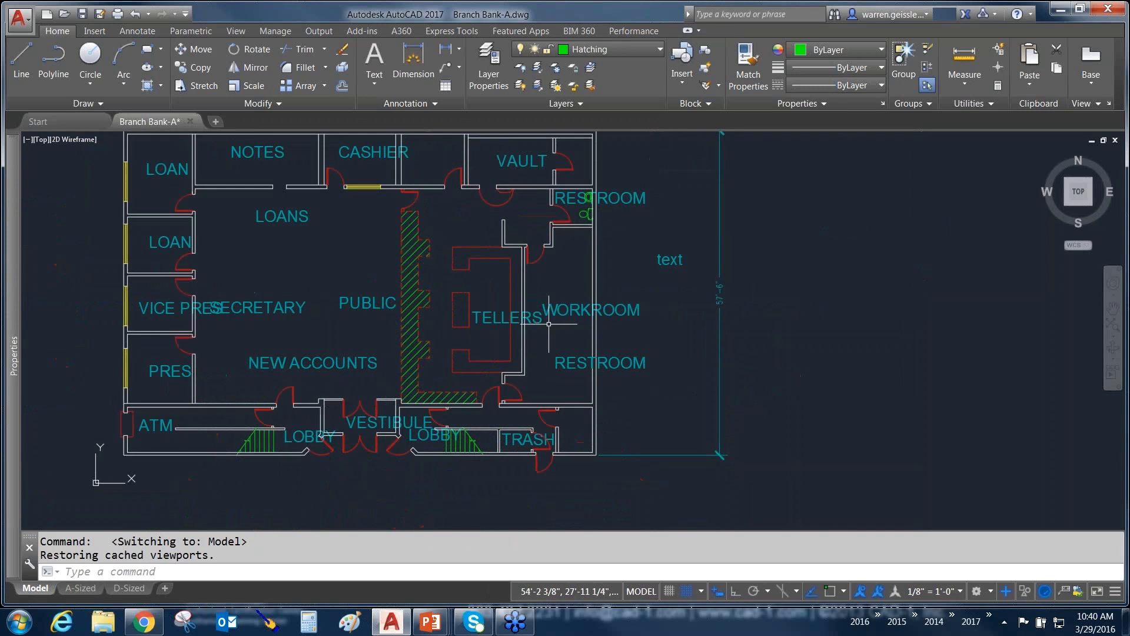
pyautogui.moveTo(592, 297); pyautogui.dragTo(623, 329, button='middle')
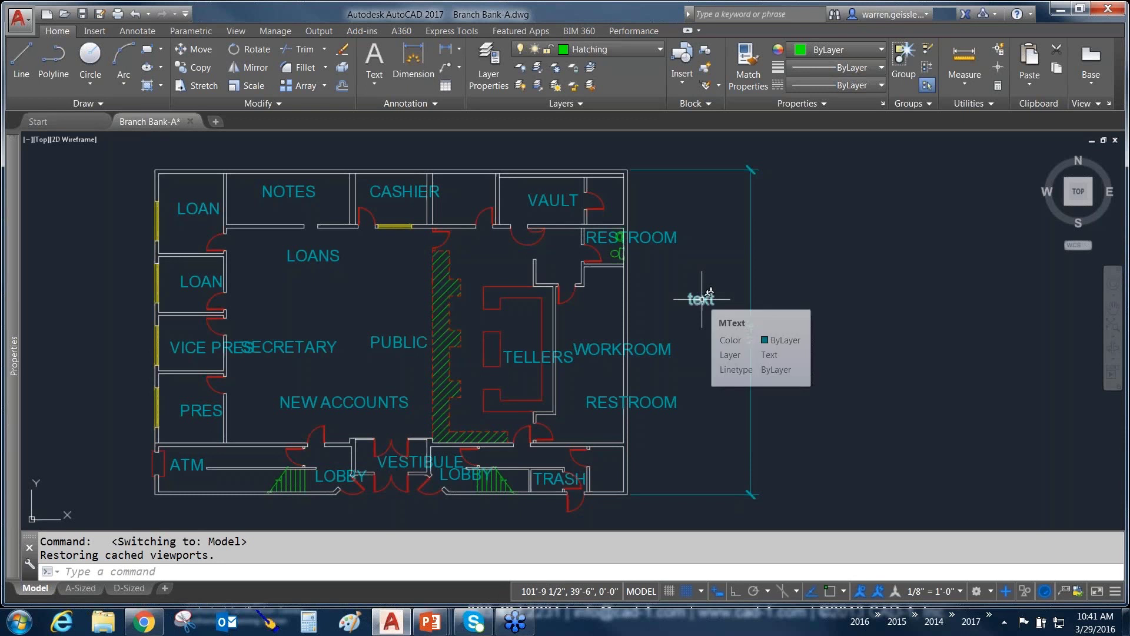
# Step: Narrow the frame of the "text" annotation and give it a background mask that uses the drawing background color
pyautogui.moveTo(702, 298)
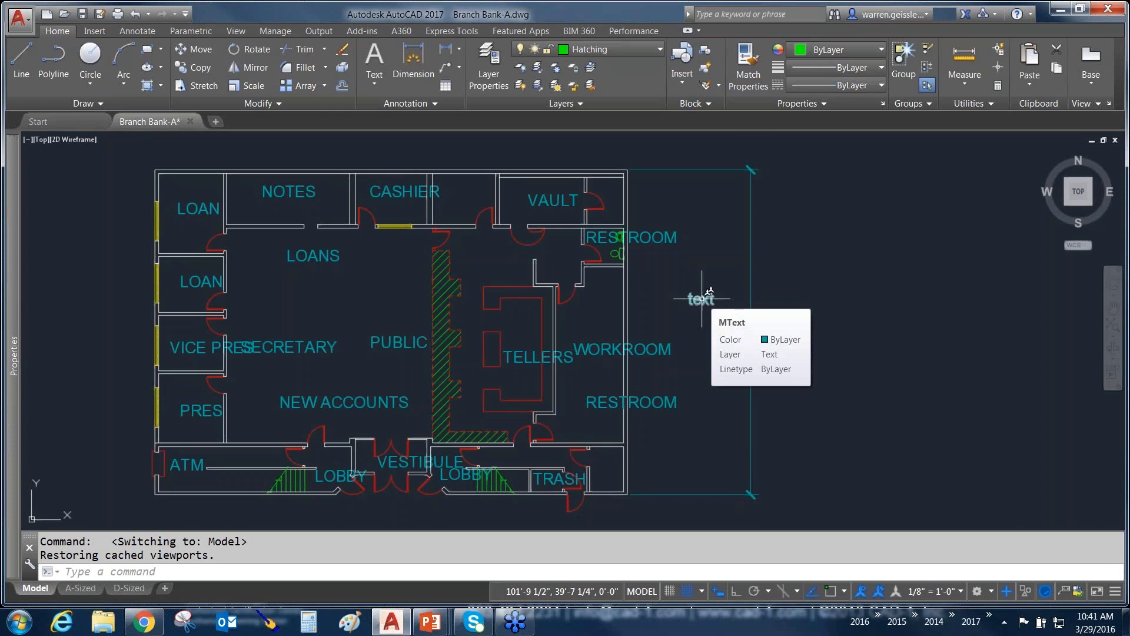
pyautogui.doubleClick(702, 298)
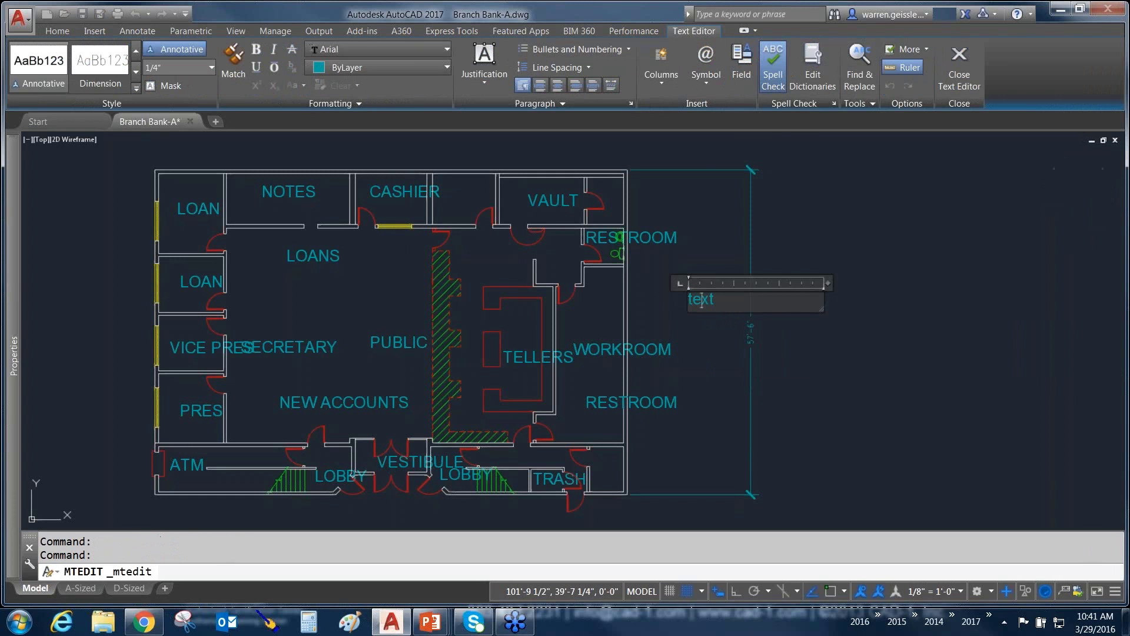
pyautogui.moveTo(827, 283); pyautogui.dragTo(718, 290)
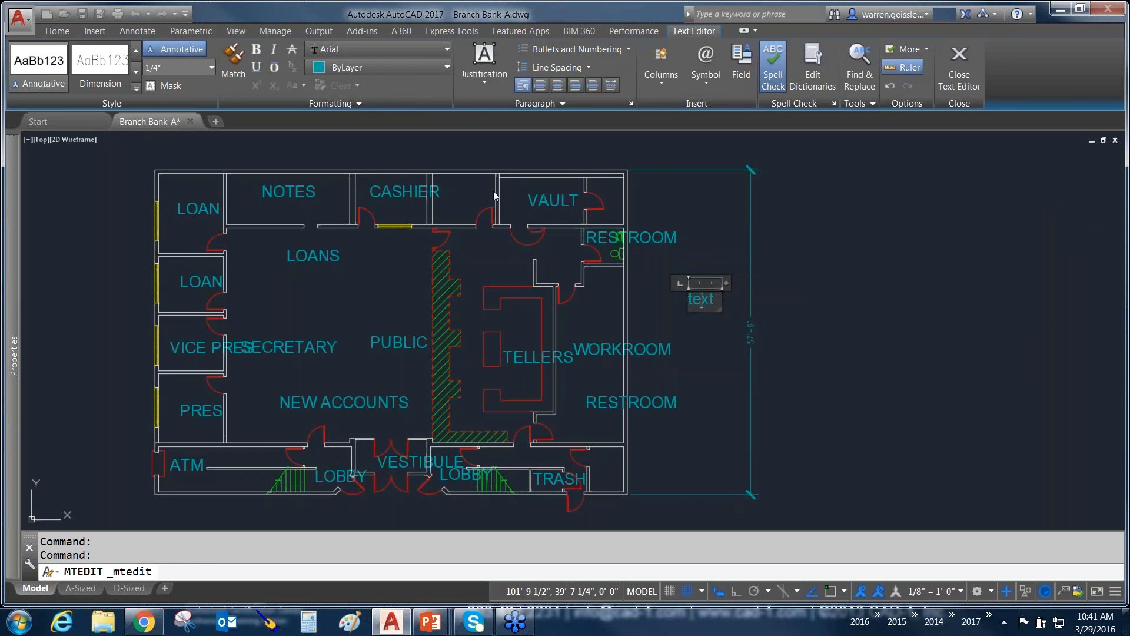
pyautogui.click(171, 86)
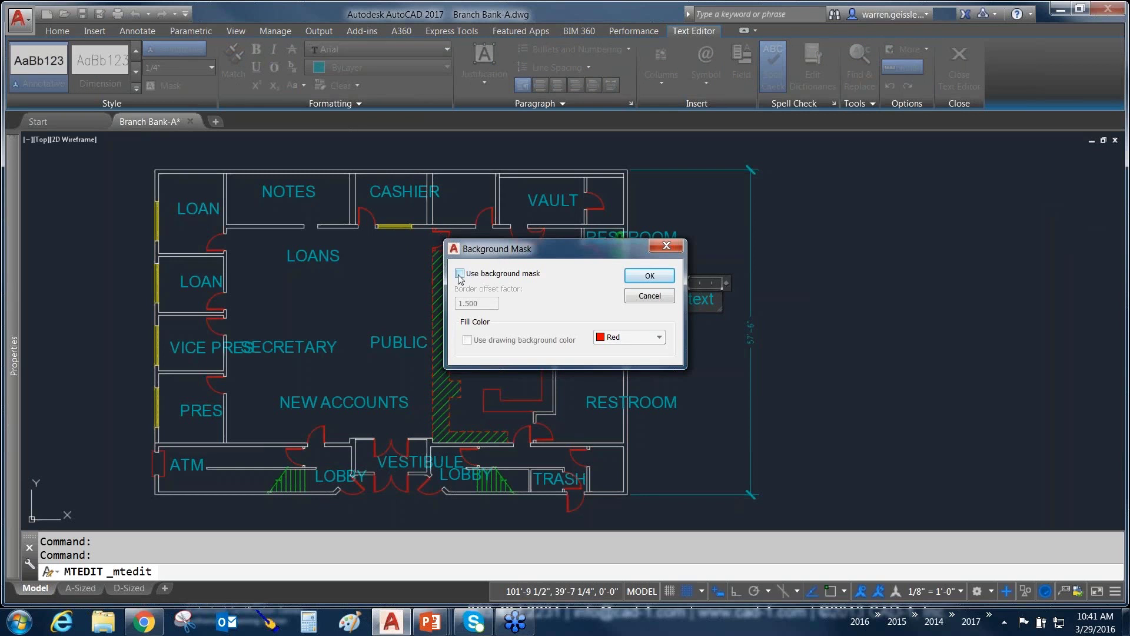
pyautogui.click(459, 273)
pyautogui.click(467, 340)
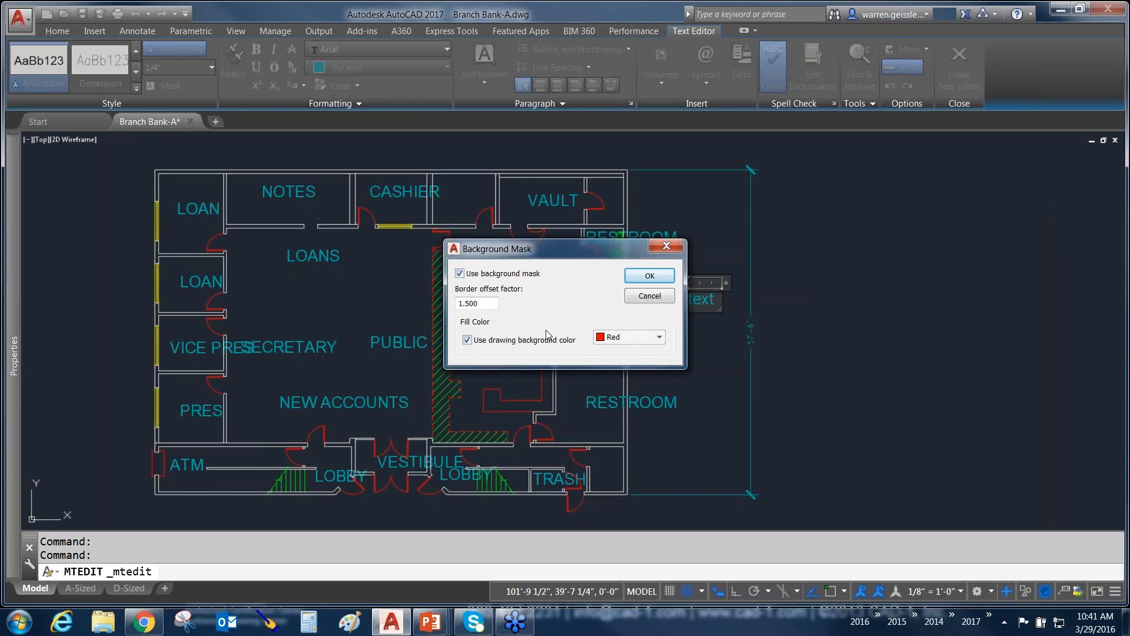
pyautogui.click(648, 276)
pyautogui.click(685, 333)
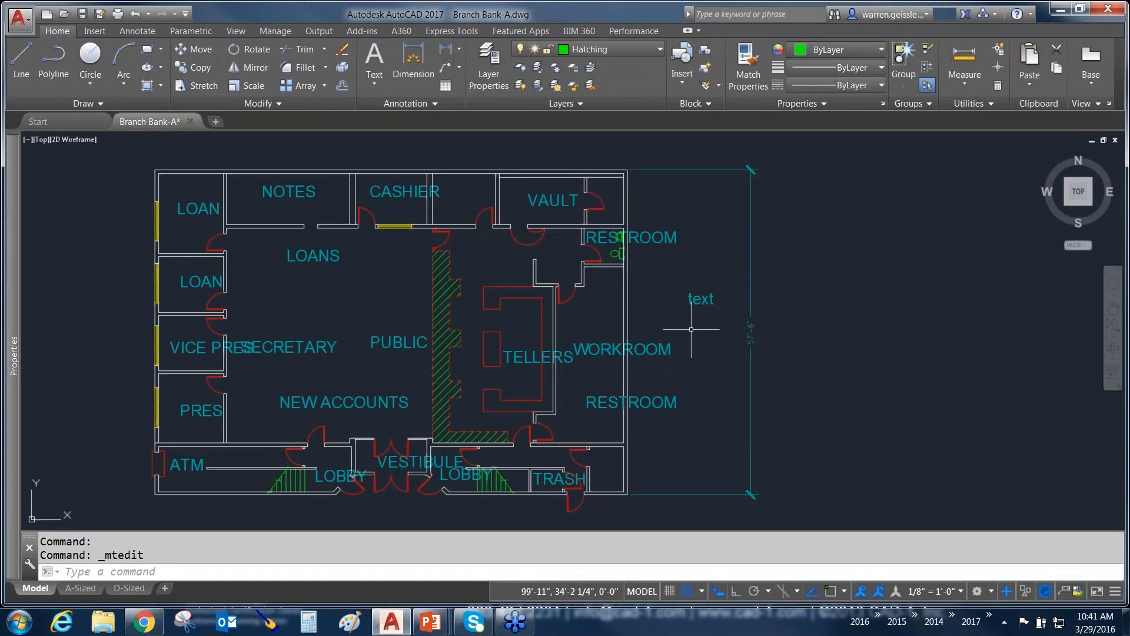
# Step: Move the masked "text" annotation onto the counter hatch, just above the PUBLIC label
pyautogui.write('m')
pyautogui.press('Return')
pyautogui.click(699, 300)
pyautogui.press('Return')
pyautogui.click(700, 328)
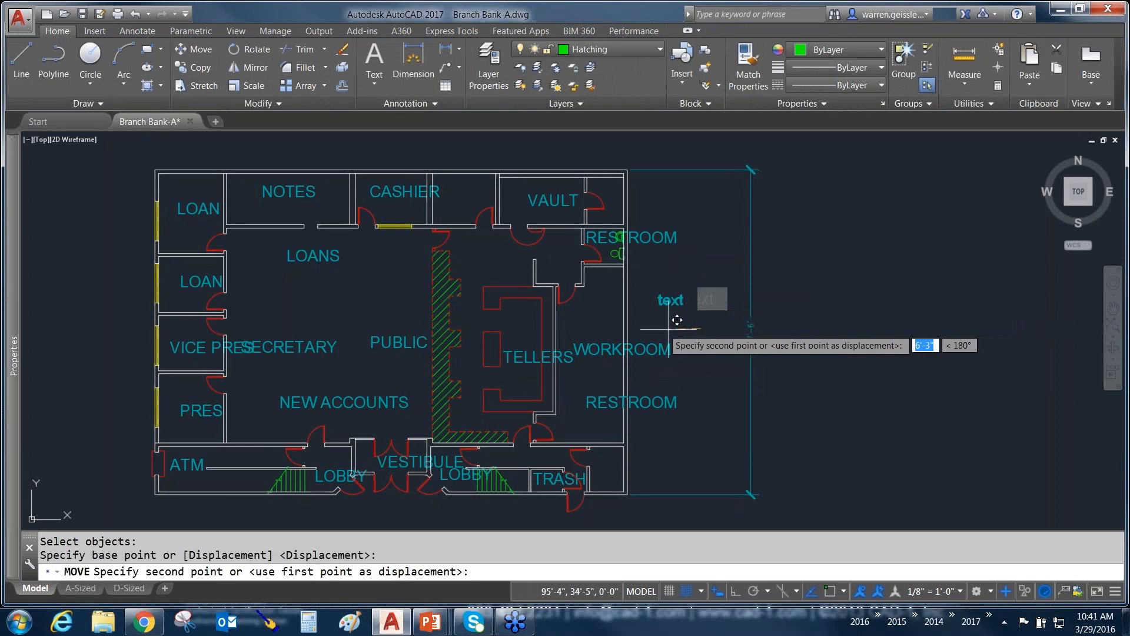
pyautogui.click(441, 333)
pyautogui.press('Escape')
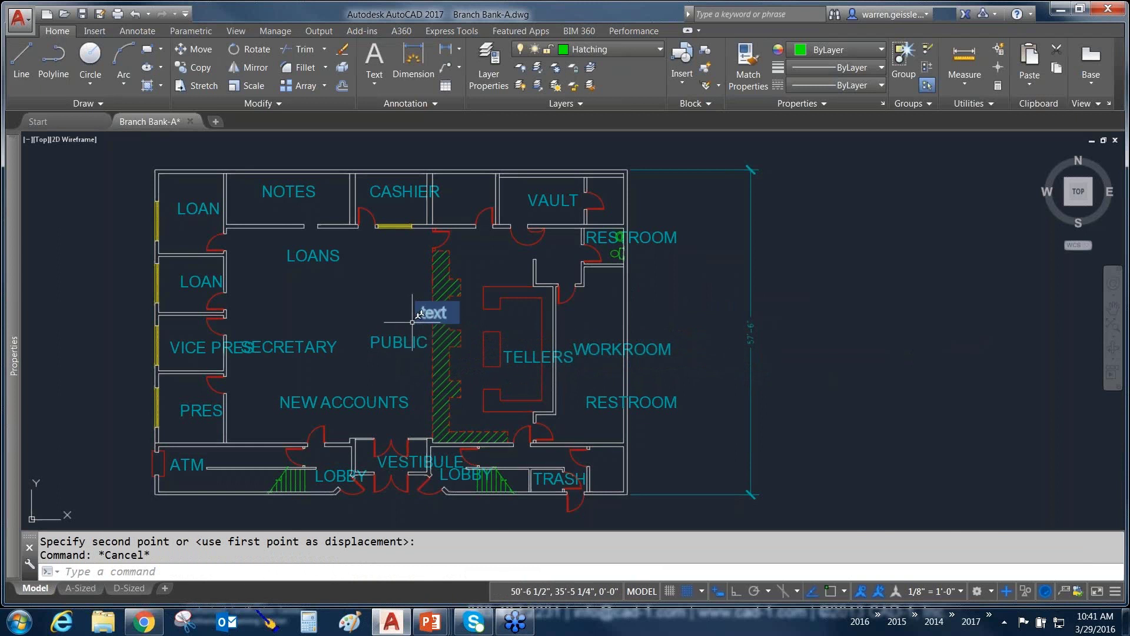
# Step: Set the model space annotation scale to 1/4" = 1'-0" to check the text mask over the hatch
pyautogui.scroll(5, 412, 322)
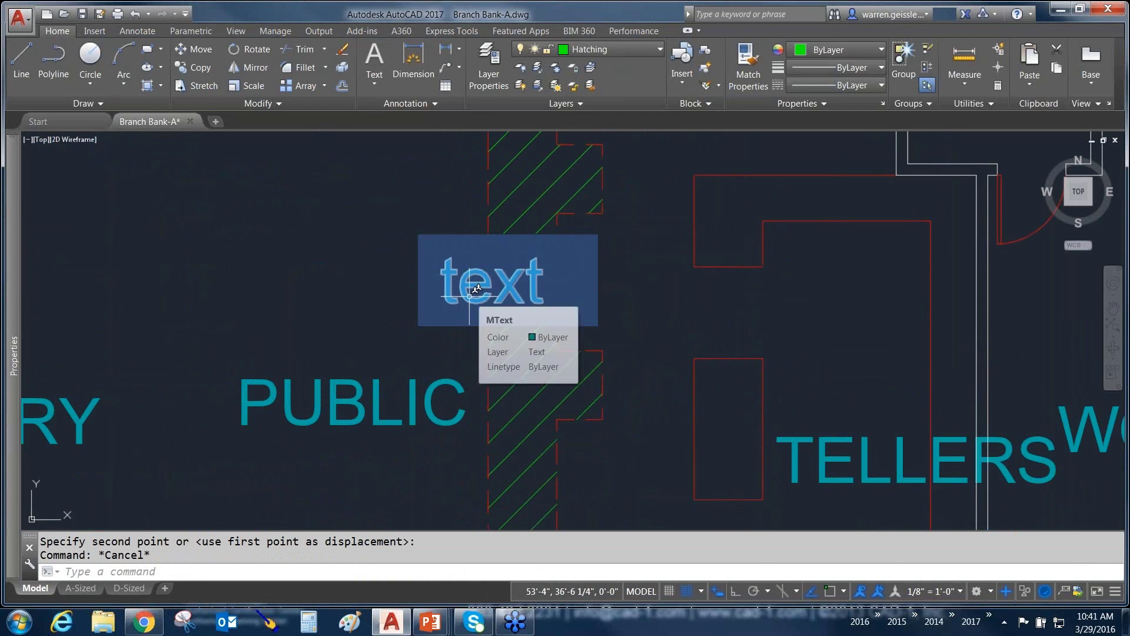
pyautogui.click(961, 589)
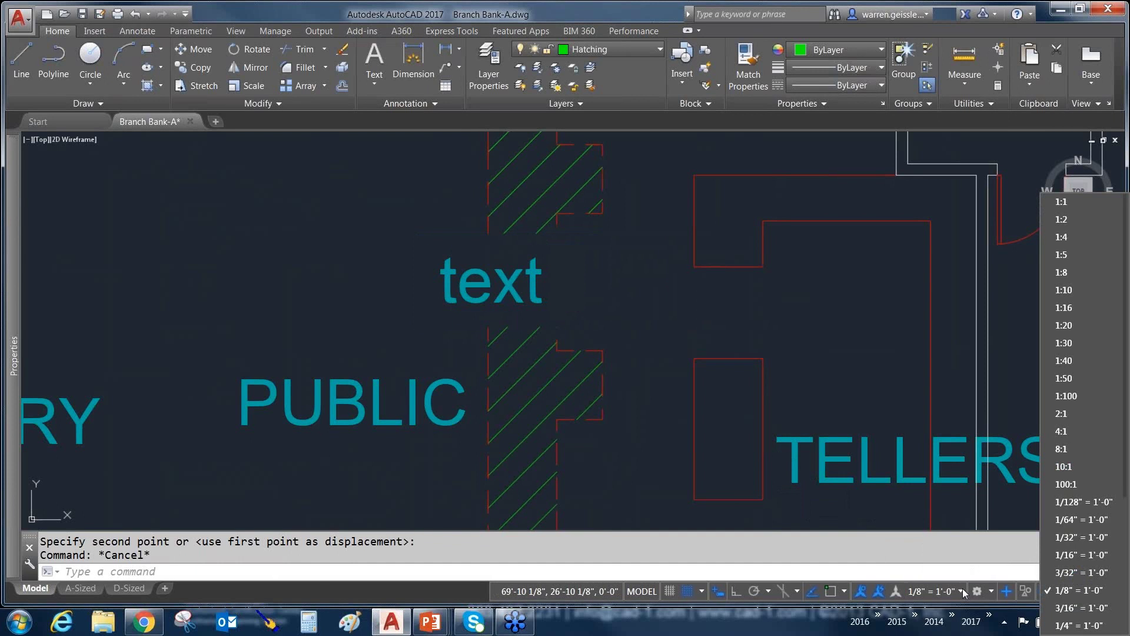
pyautogui.click(1068, 624)
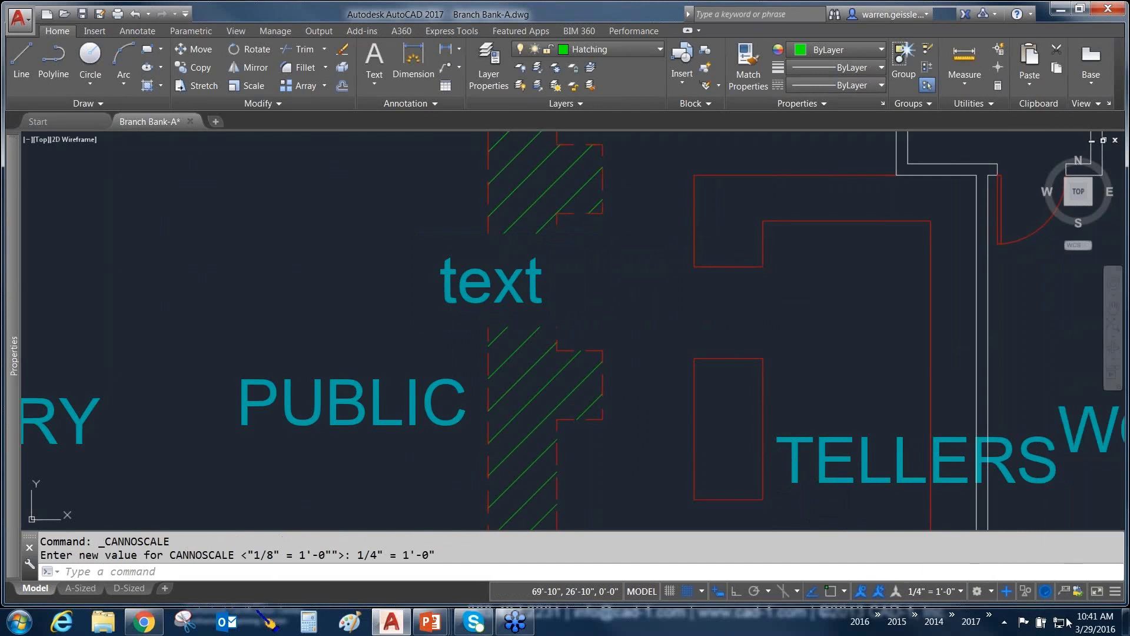
# Step: Shorten the frame of the "text" annotation so its mask ends just beyond the vertical part of the counter hatch
pyautogui.click(470, 268)
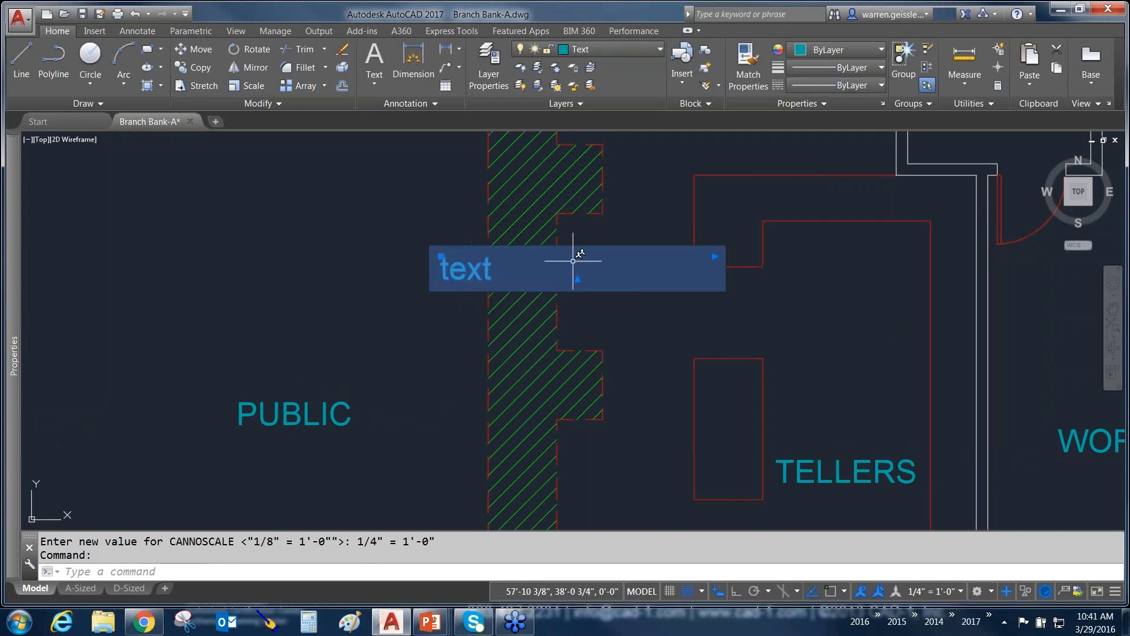
pyautogui.click(723, 255)
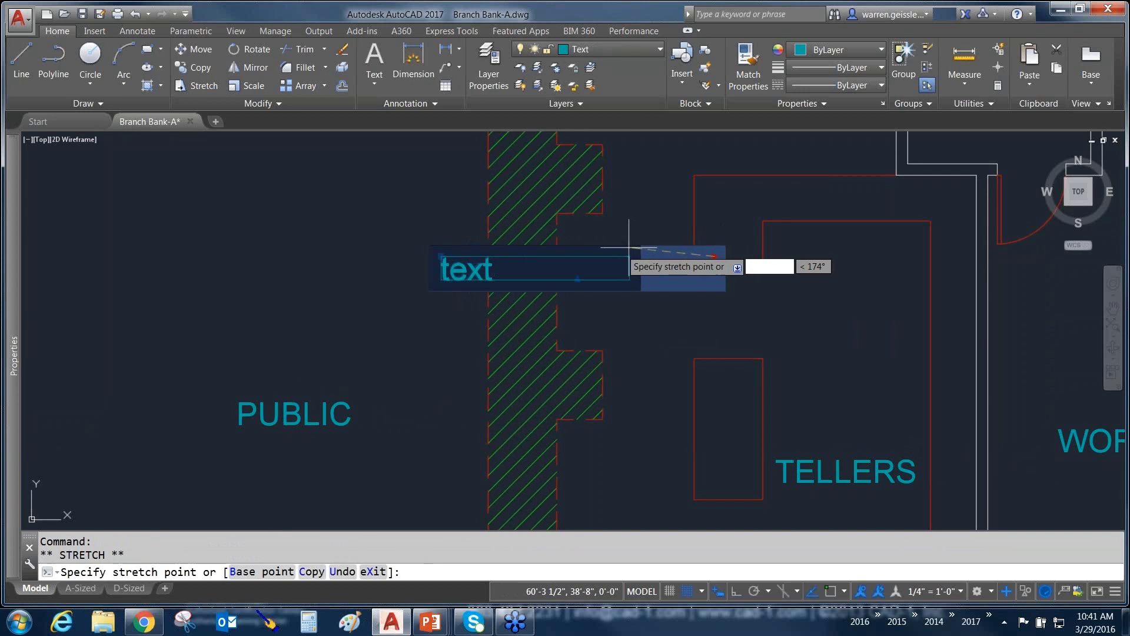
pyautogui.click(569, 257)
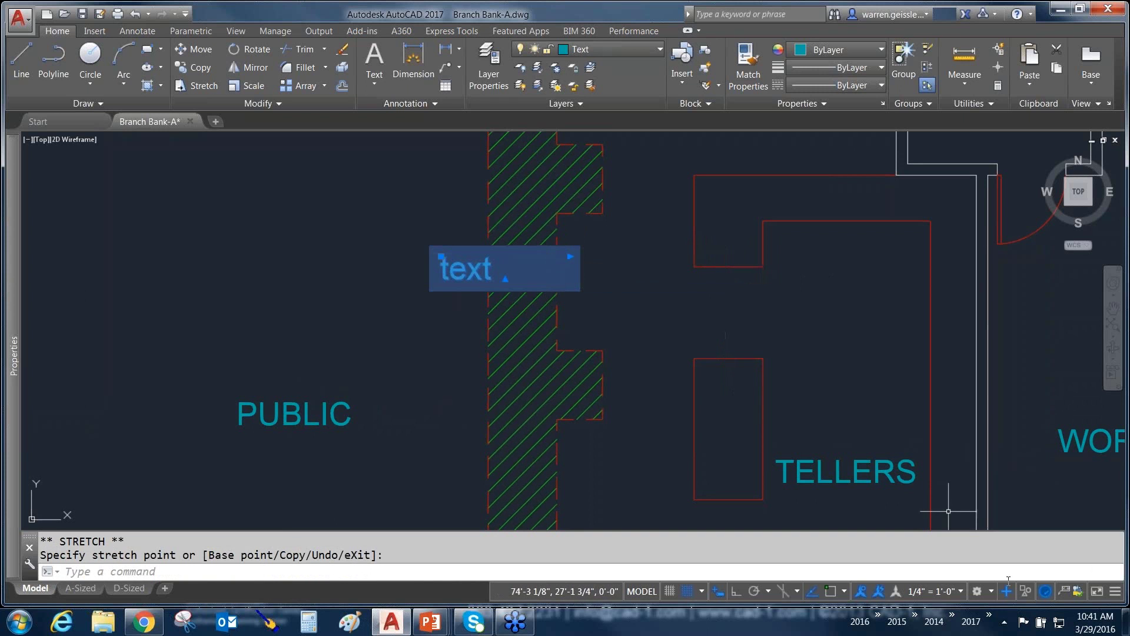
# Step: Set the model space annotation scale to 3/16" = 1'-0" and check the "text" annotation's frame against its mask
pyautogui.click(961, 591)
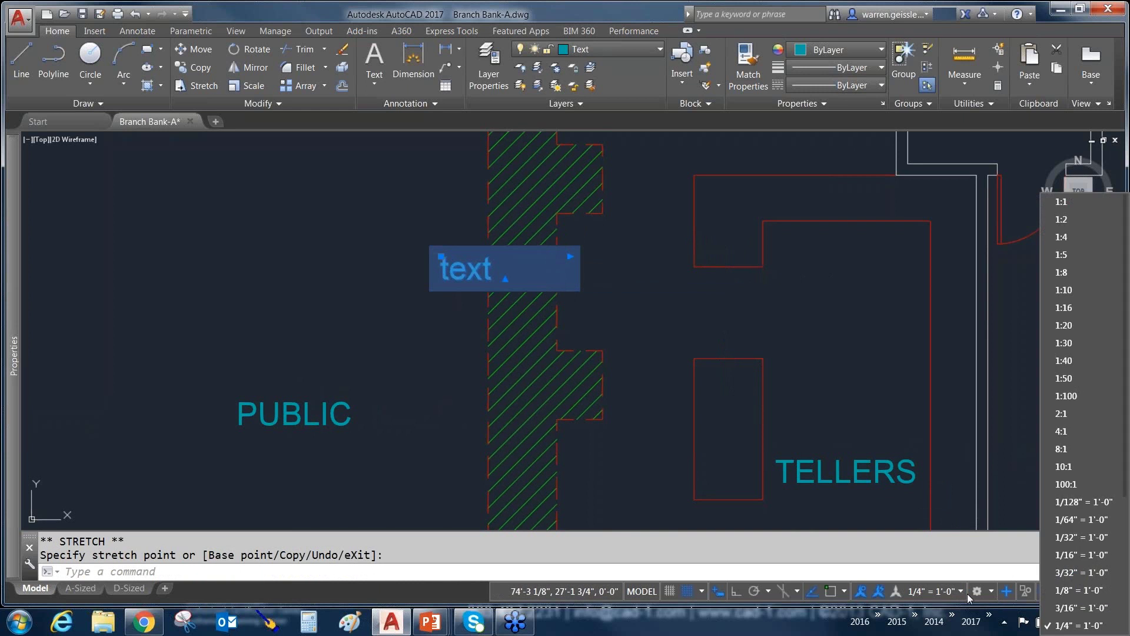
pyautogui.click(1059, 607)
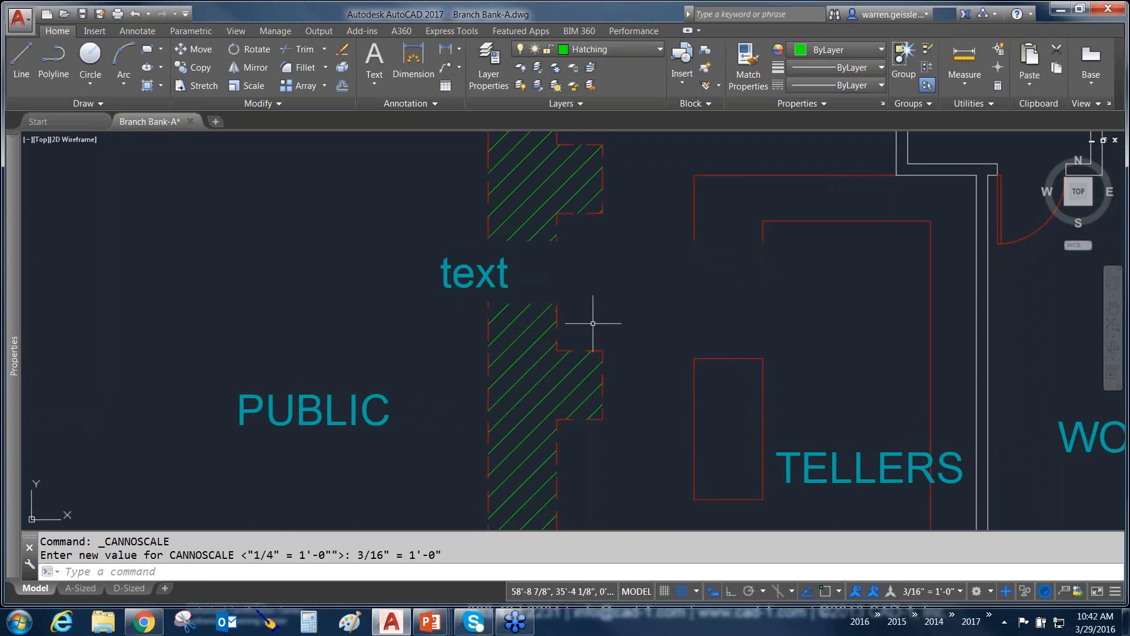
pyautogui.doubleClick(474, 266)
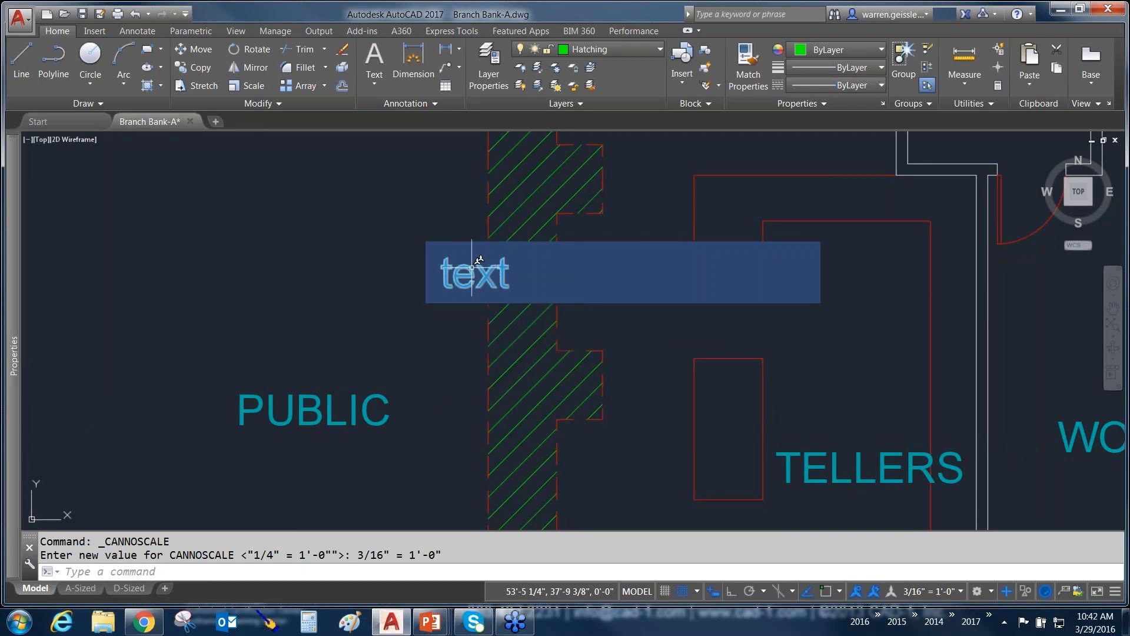
pyautogui.click(473, 266)
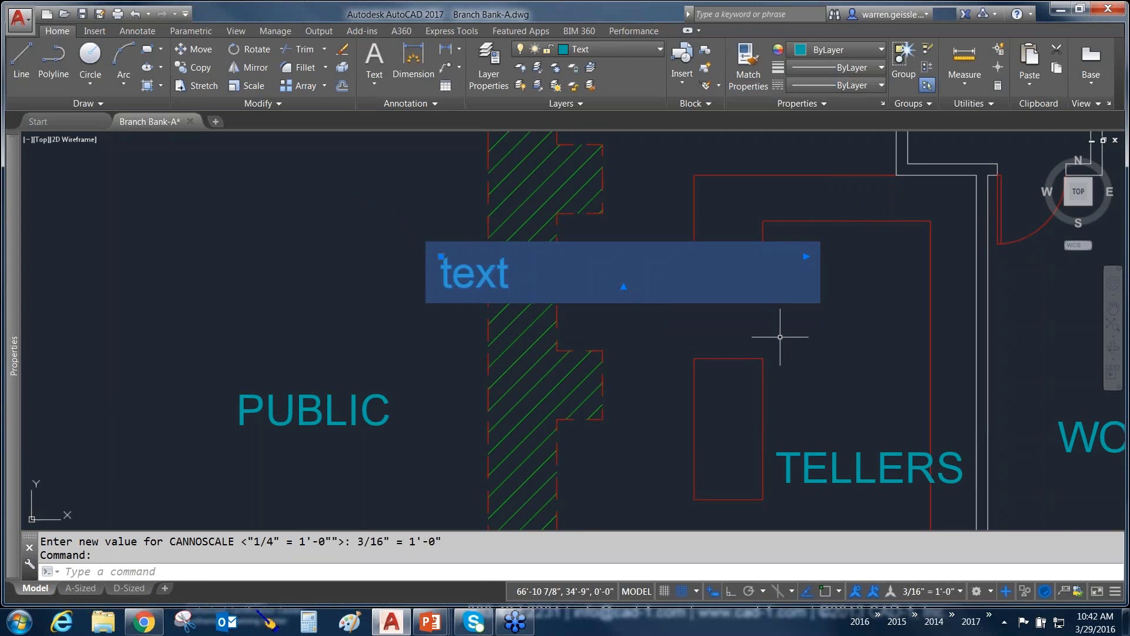
pyautogui.press('Escape')
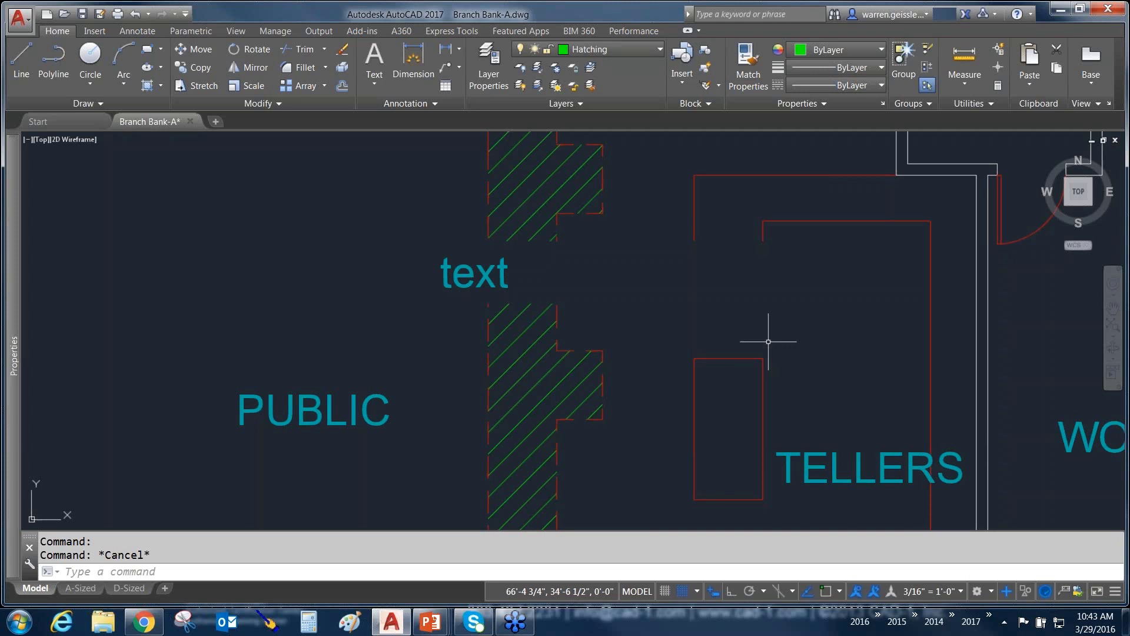
# Step: Examine the RESTROOM label where it overlaps the plumbing fixtures and the outer wall
pyautogui.scroll(-2, 825, 256)
pyautogui.moveTo(836, 263)
pyautogui.mouseDown(button='middle')
pyautogui.moveTo(676, 277)
pyautogui.moveTo(496, 322)
pyautogui.mouseUp(button='middle')
pyautogui.moveTo(751, 293); pyautogui.dragTo(721, 406, button='middle')
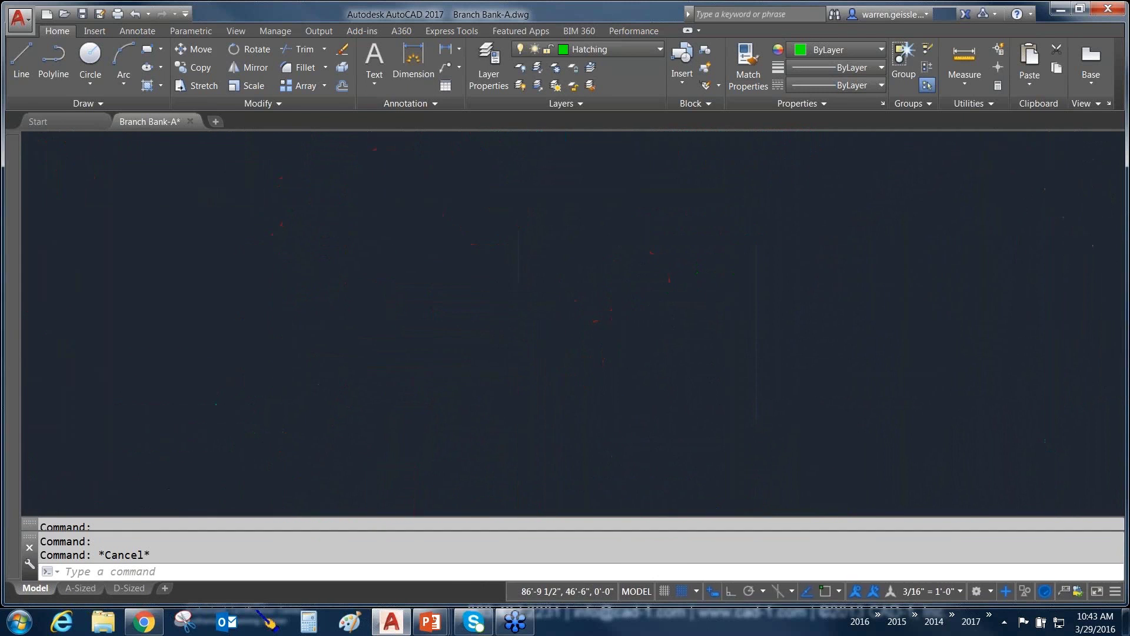
pyautogui.click(715, 268)
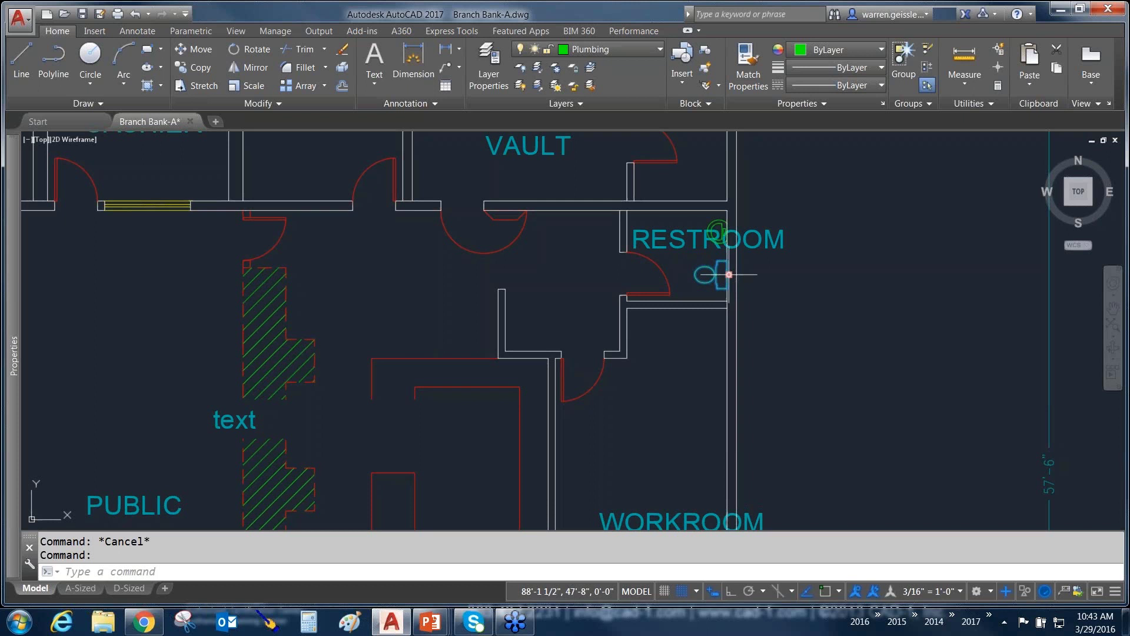
pyautogui.press('Escape')
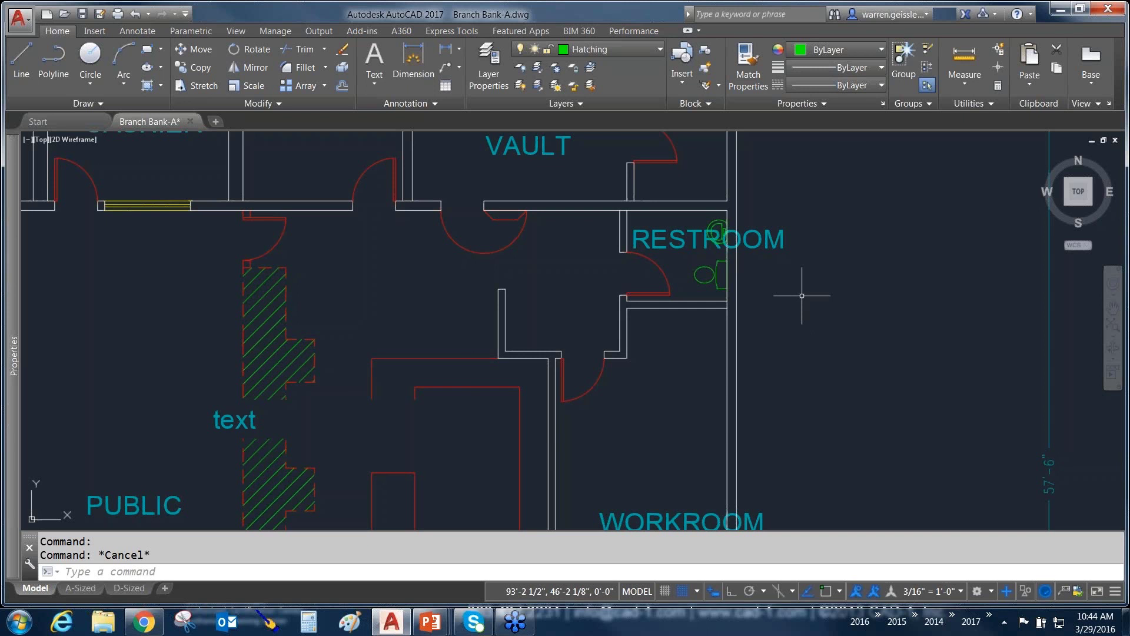
# Step: Widen the frame of the "text" annotation by about 10'-4" so its mask extends across the teller counter and past the workroom wall
pyautogui.doubleClick(228, 420)
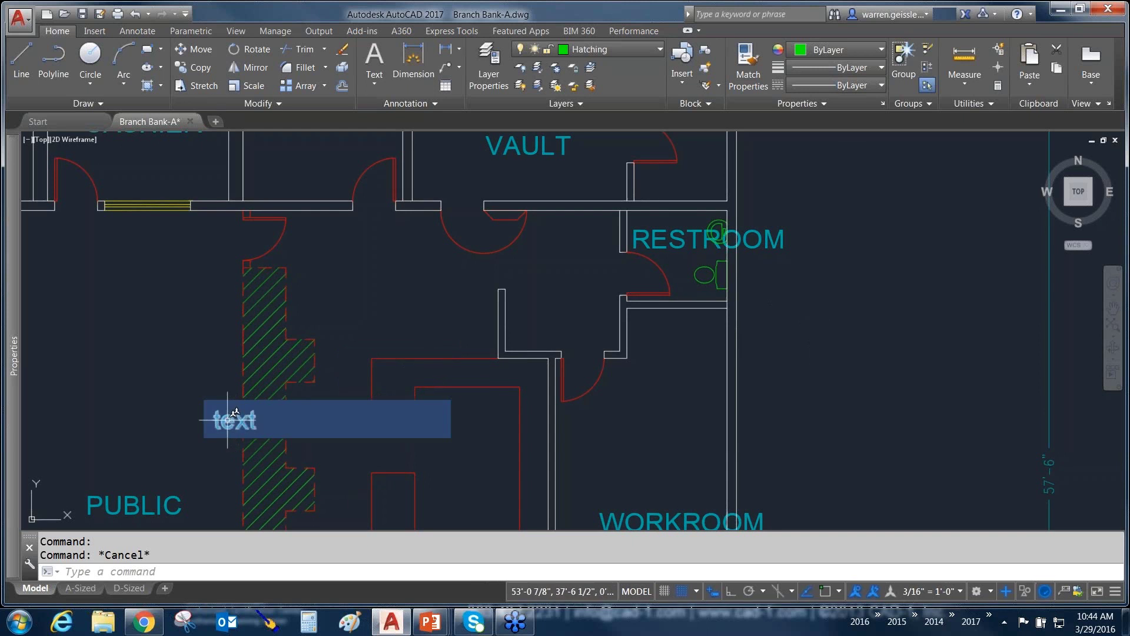
pyautogui.click(228, 418)
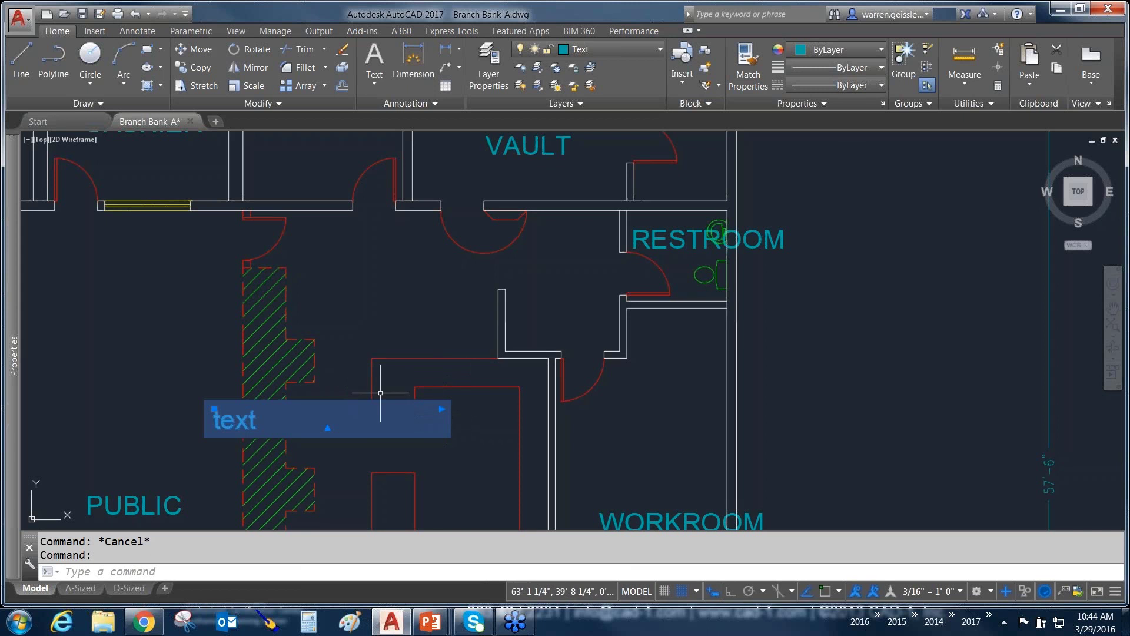
pyautogui.click(441, 408)
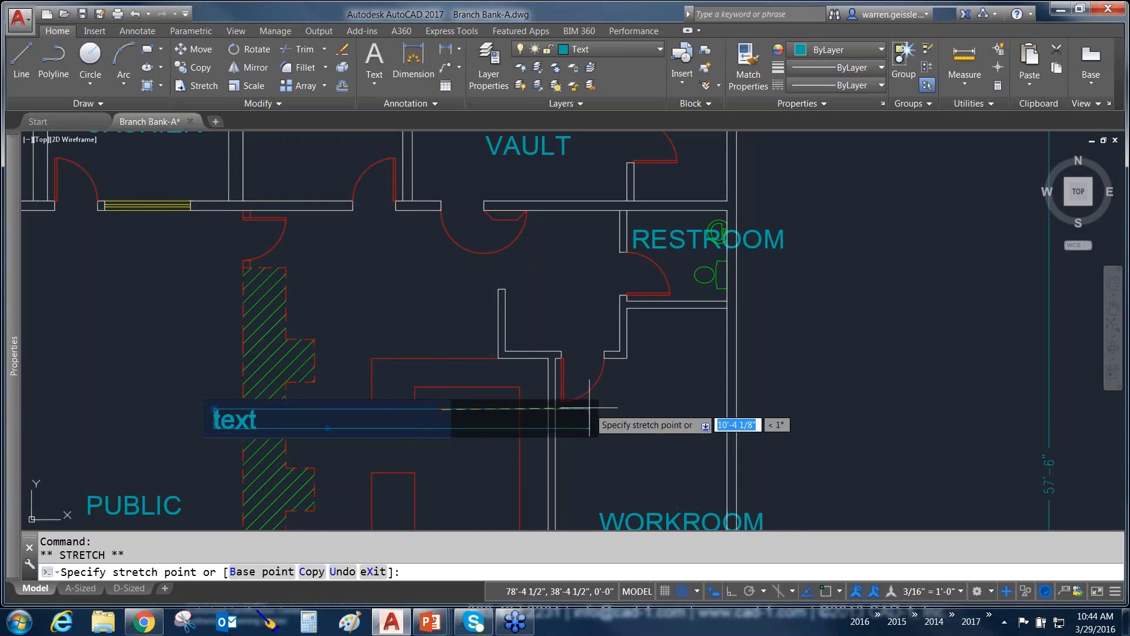
pyautogui.click(590, 408)
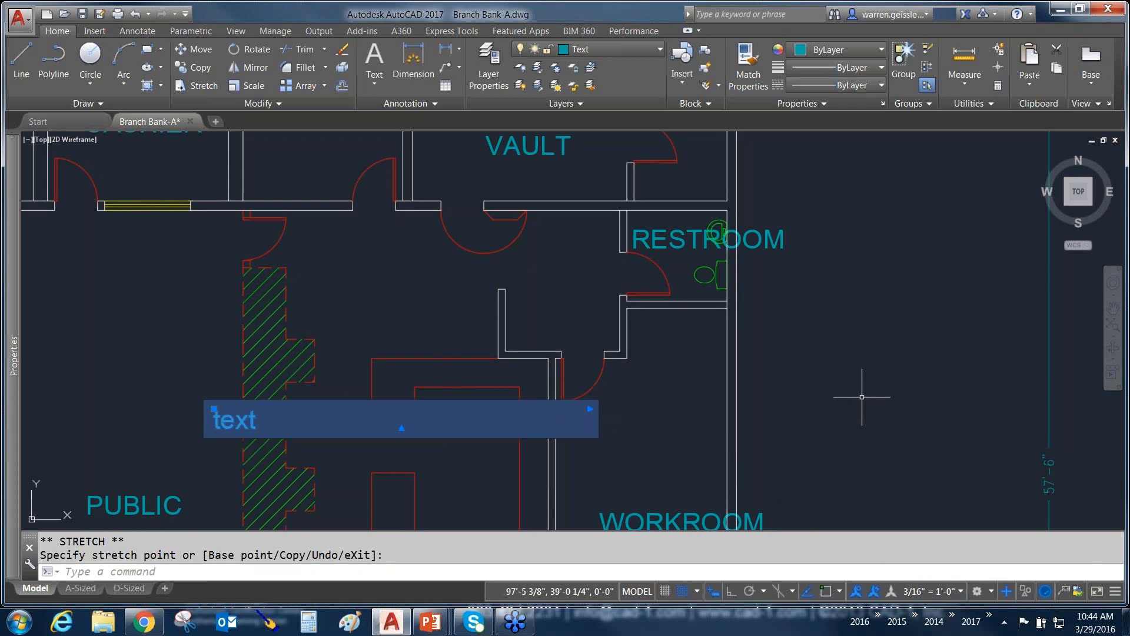
pyautogui.press('Escape')
pyautogui.press('Escape')
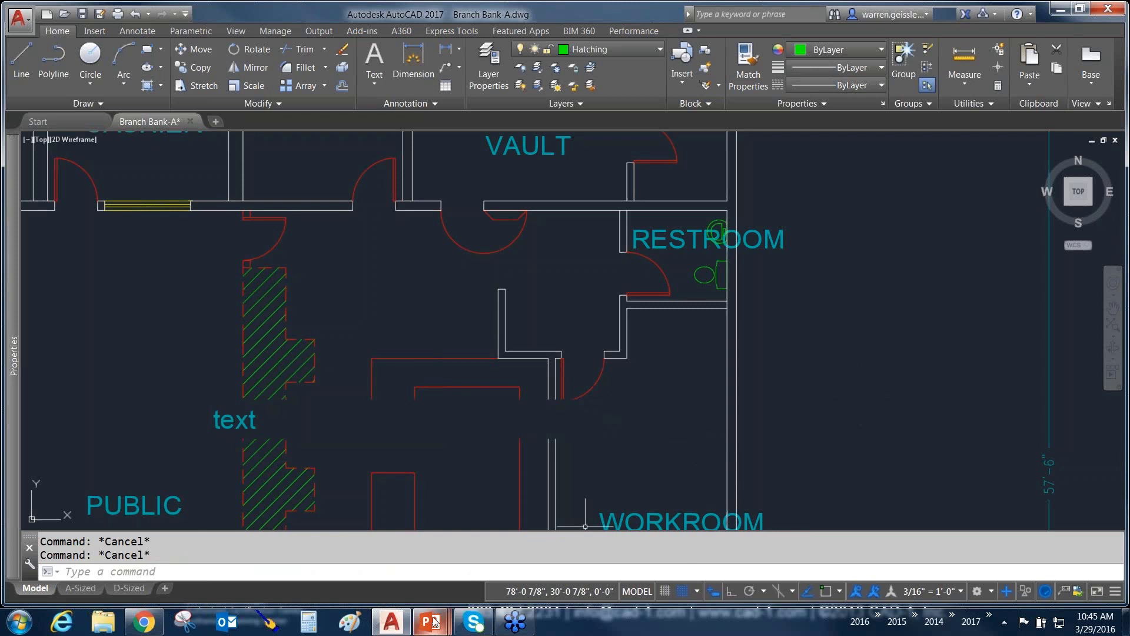
# Step: Switch to the running PowerPoint slide show and advance to the slide about CAD-1 on Facebook and Twitter
pyautogui.moveTo(434, 621)
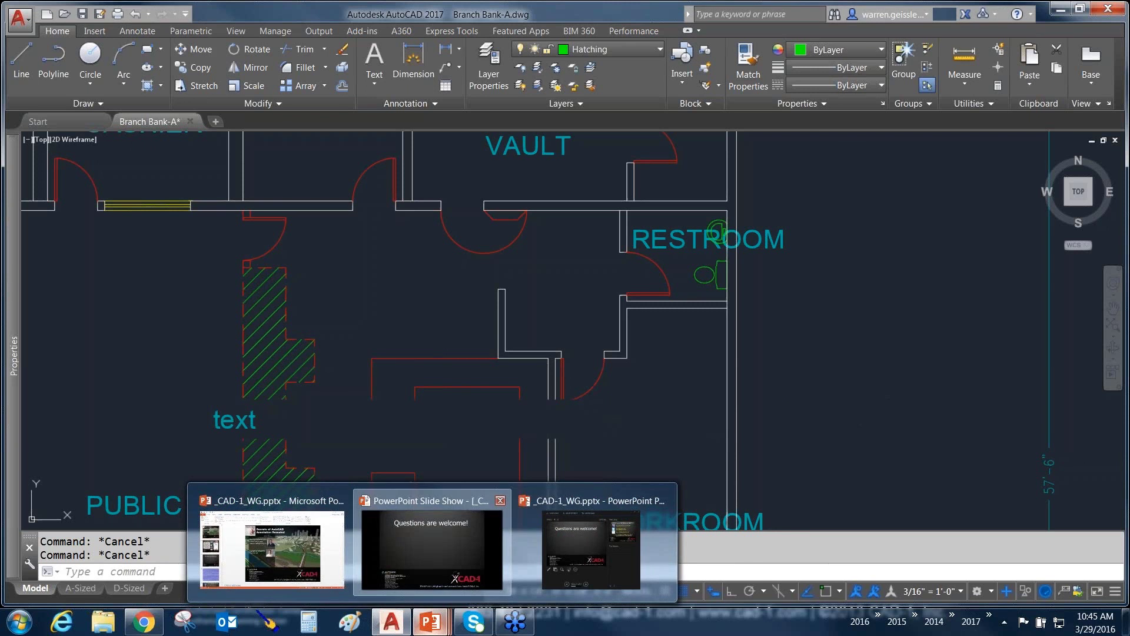
pyautogui.click(431, 551)
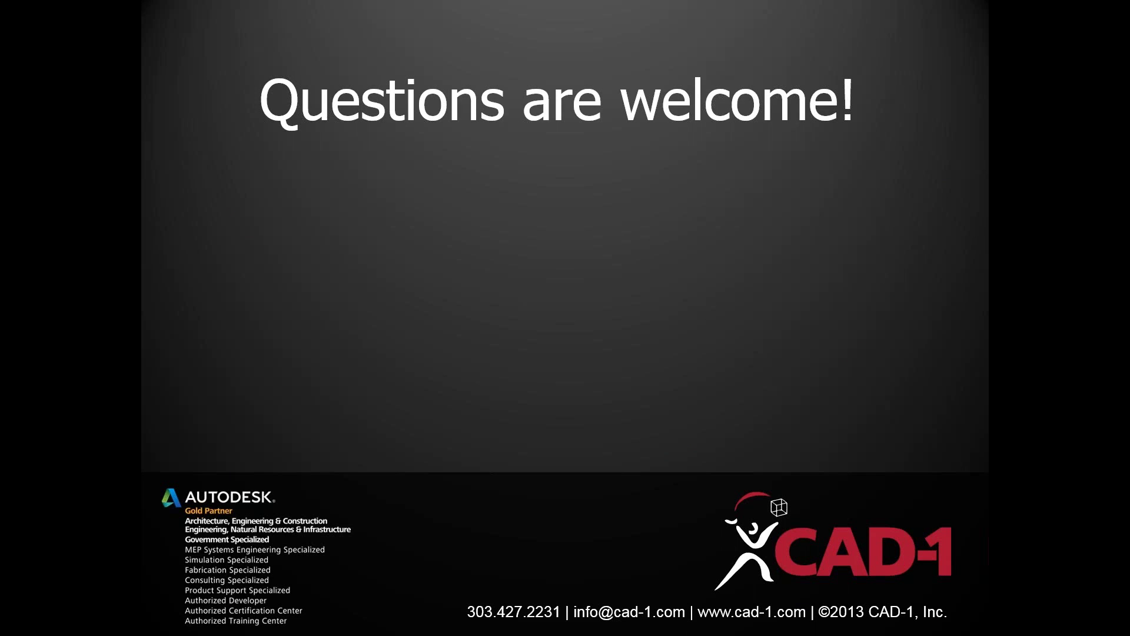
pyautogui.press('Right')
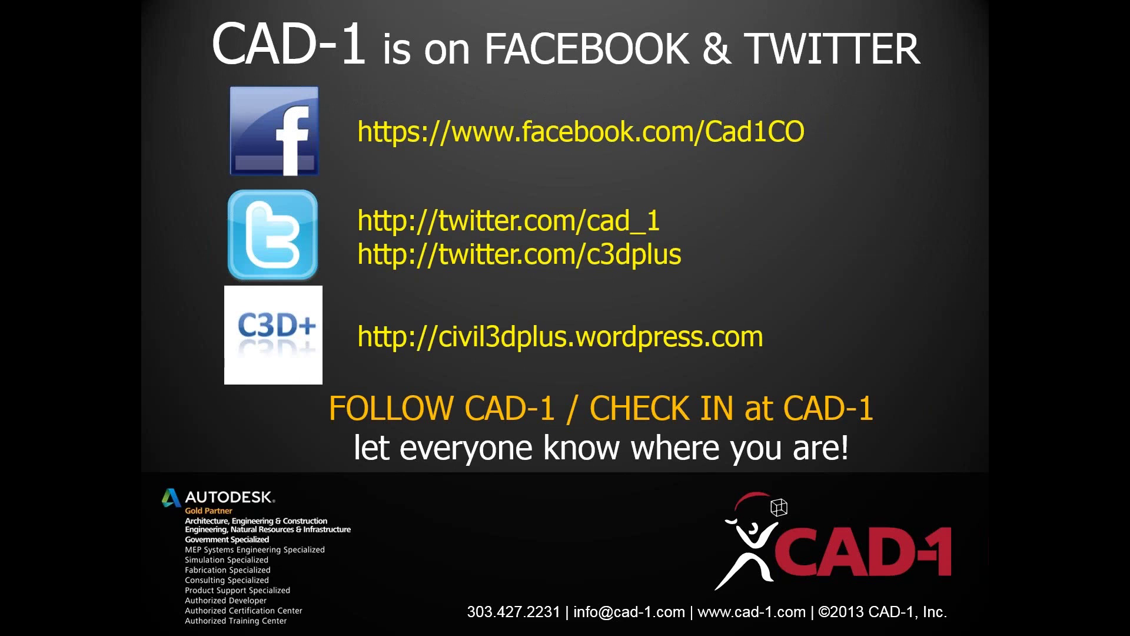